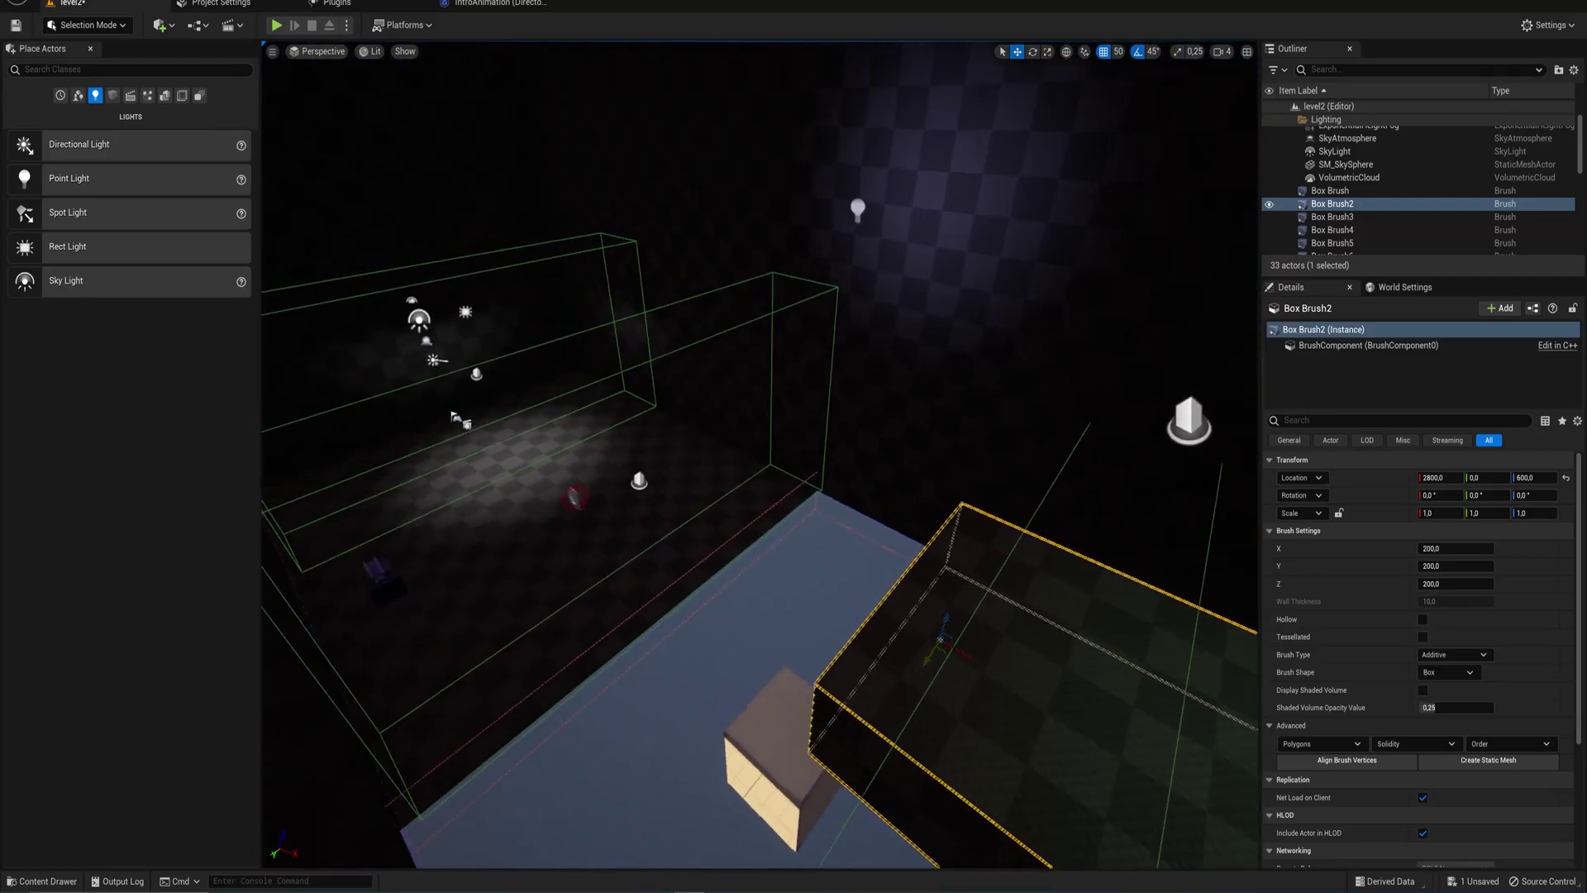
pyautogui.press('g')
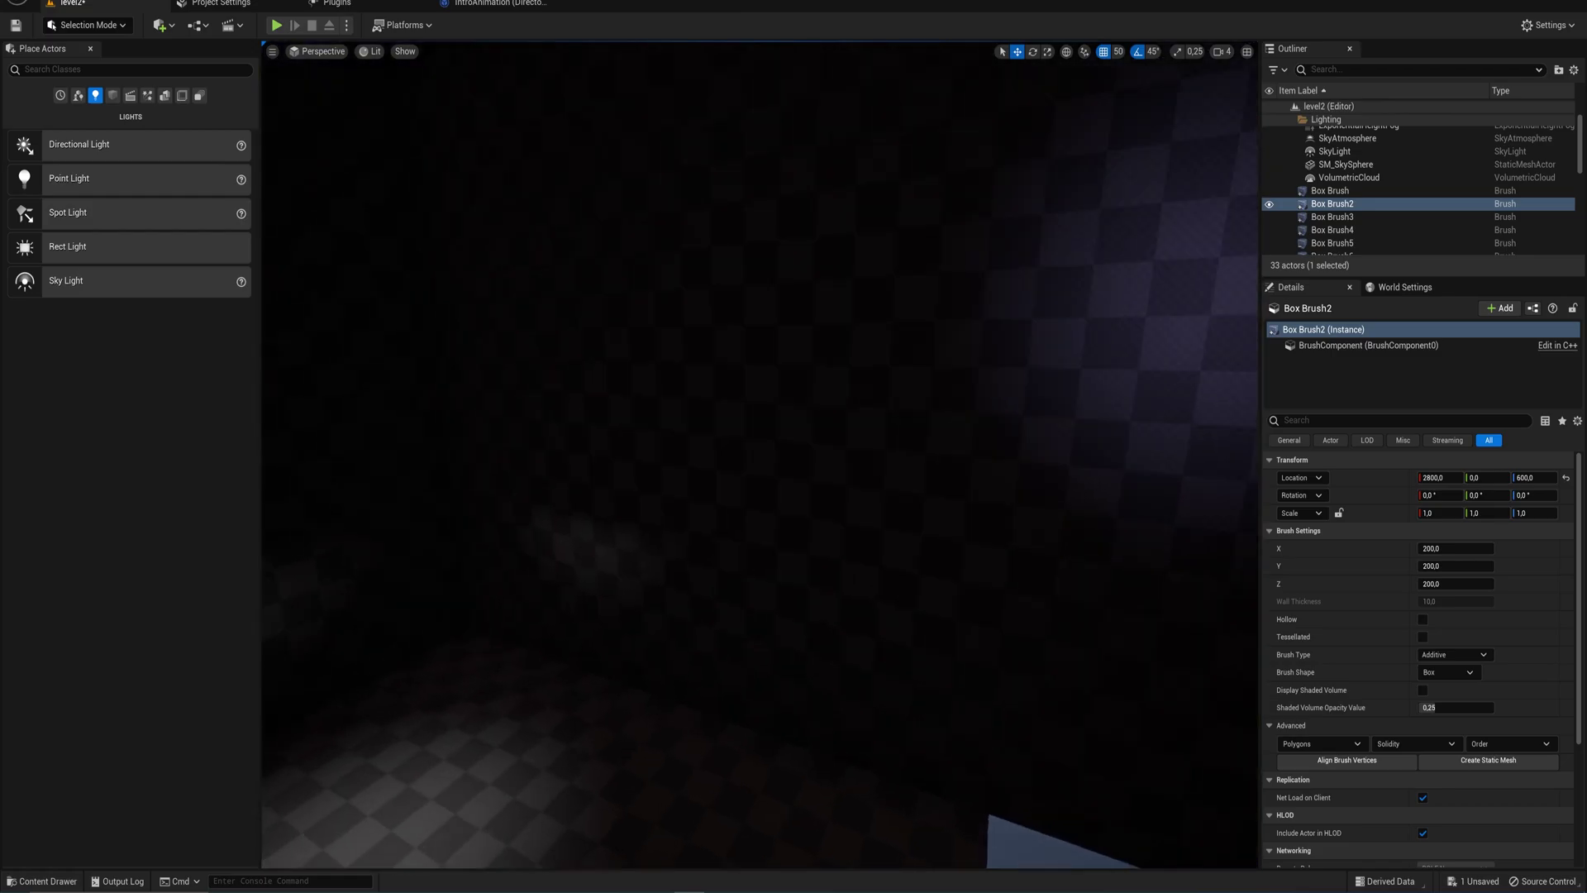
pyautogui.press('w')
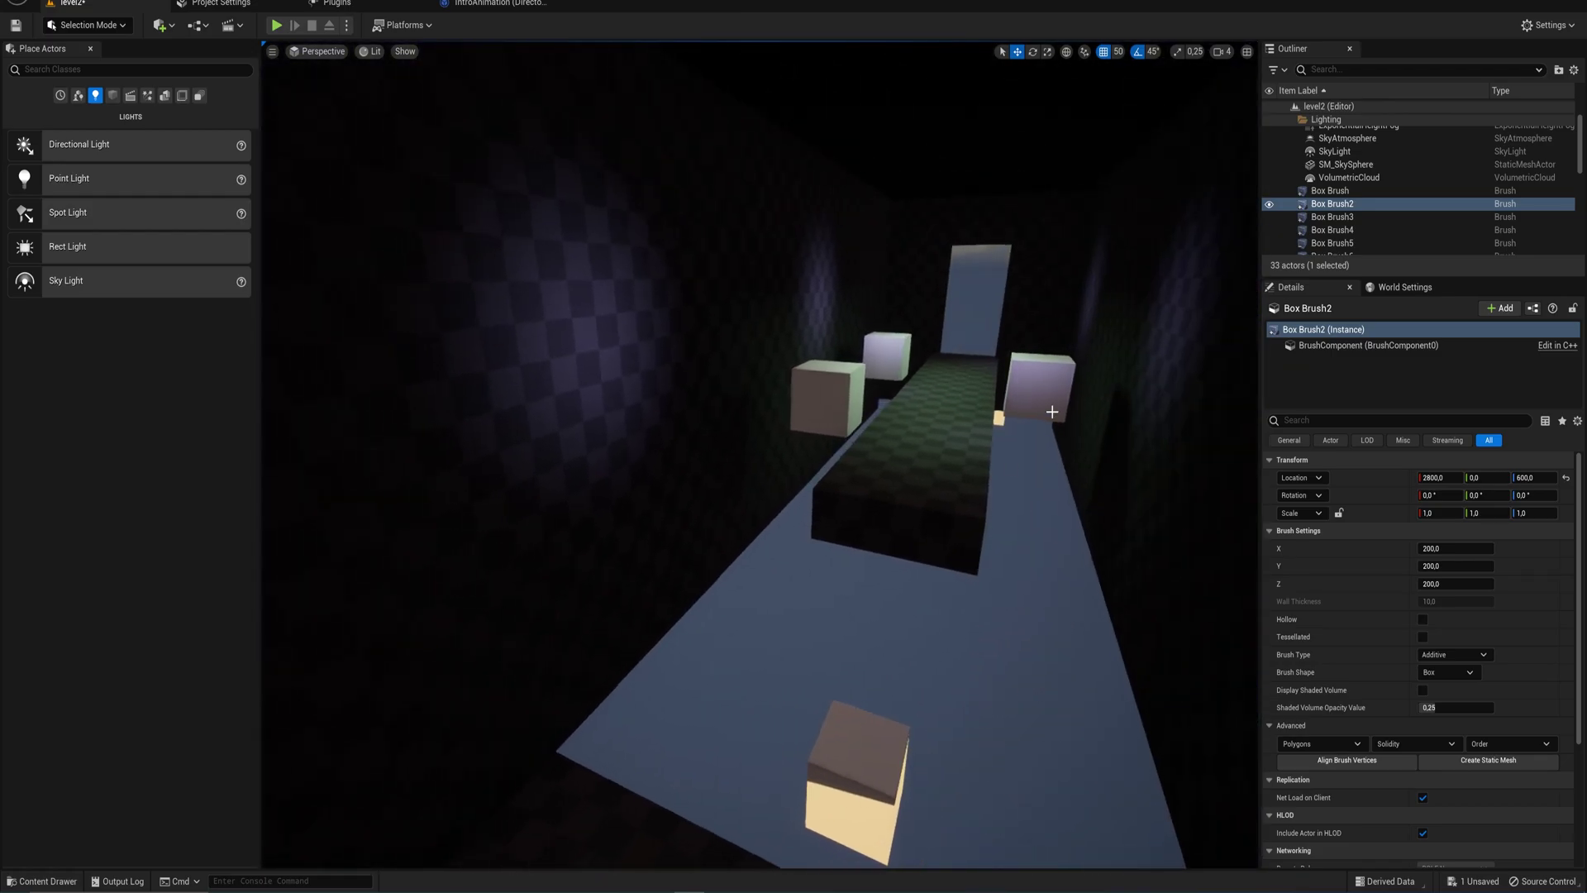
pyautogui.moveTo(814, 479)
pyautogui.mouseDown(button='right')
pyautogui.moveTo(777, 504)
pyautogui.moveTo(812, 496)
pyautogui.mouseUp(button='right')
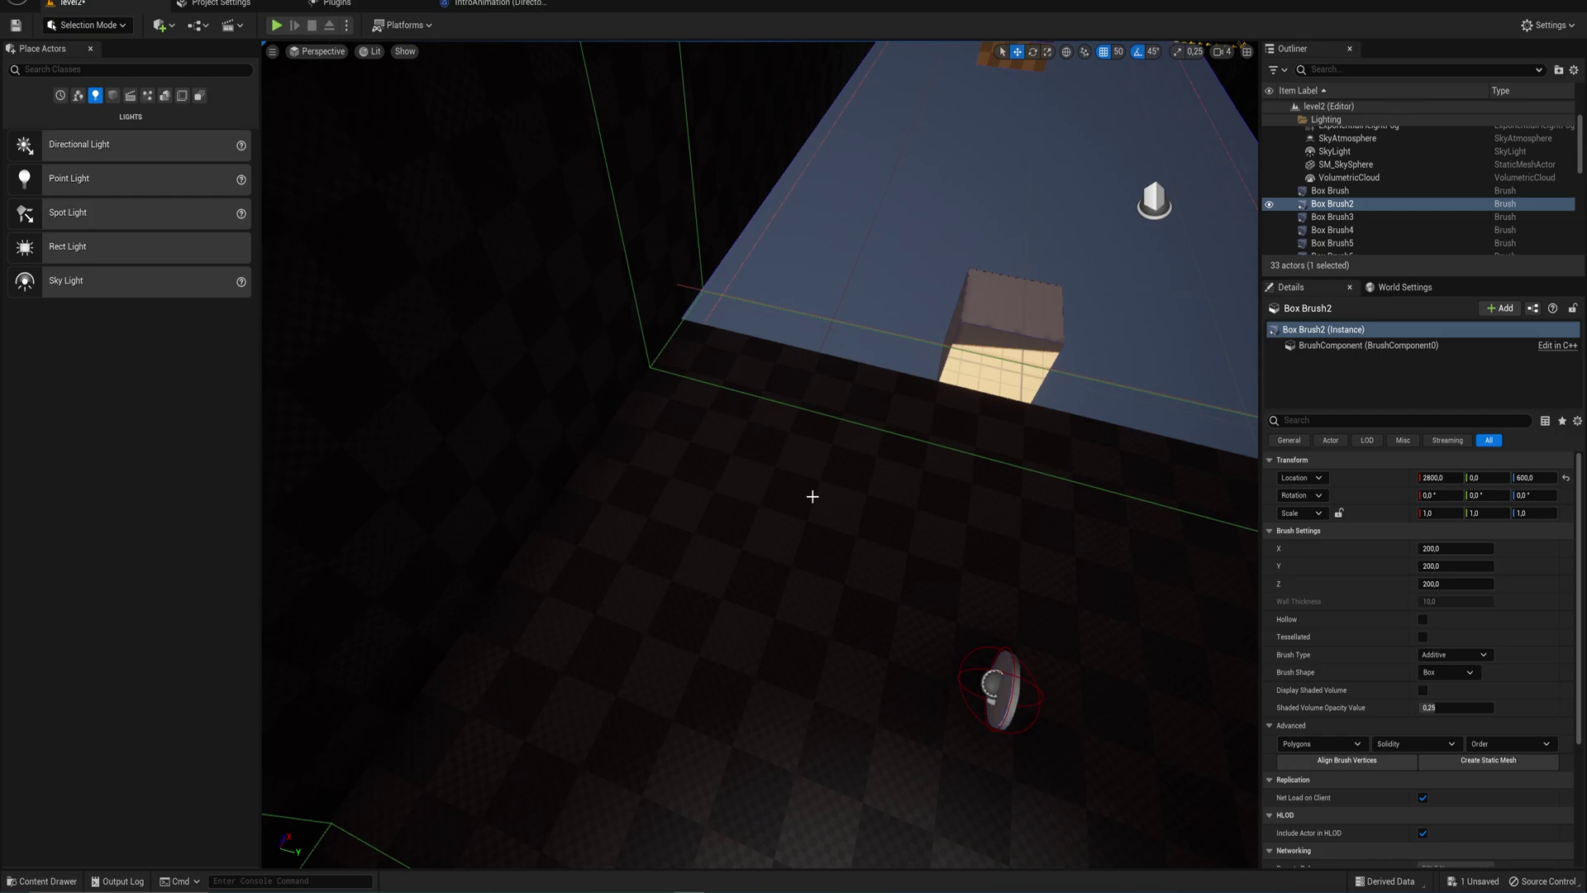
pyautogui.moveTo(813, 496); pyautogui.dragTo(831, 494, button='right')
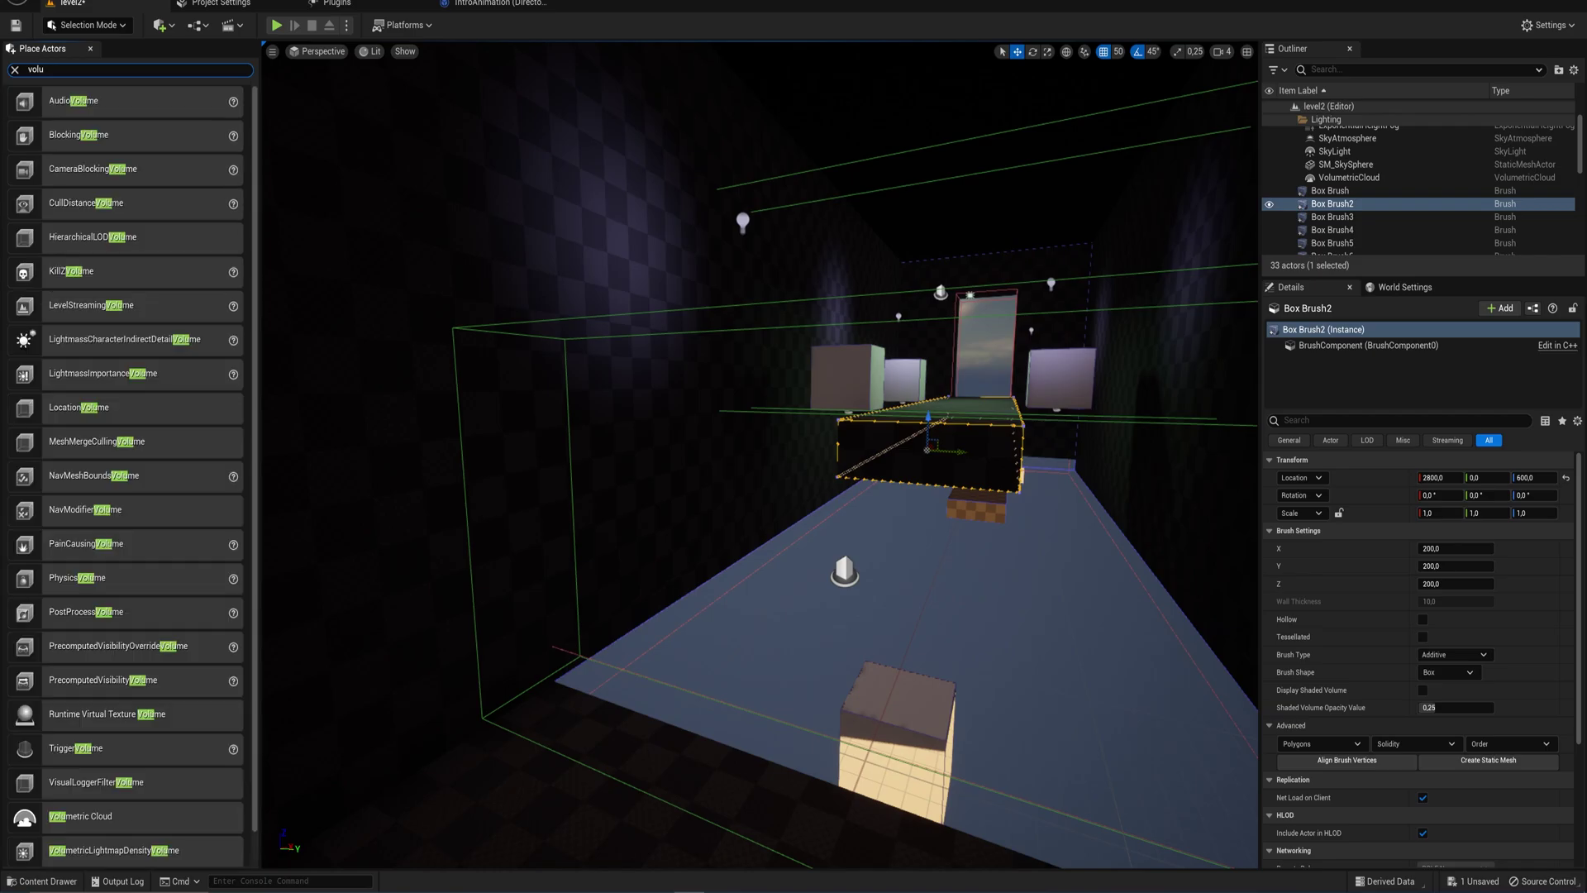
# Find the PostProcessVolume actor, place it on the floor near the edge of the blue pit, and shift it to X 1350
pyautogui.write('t')
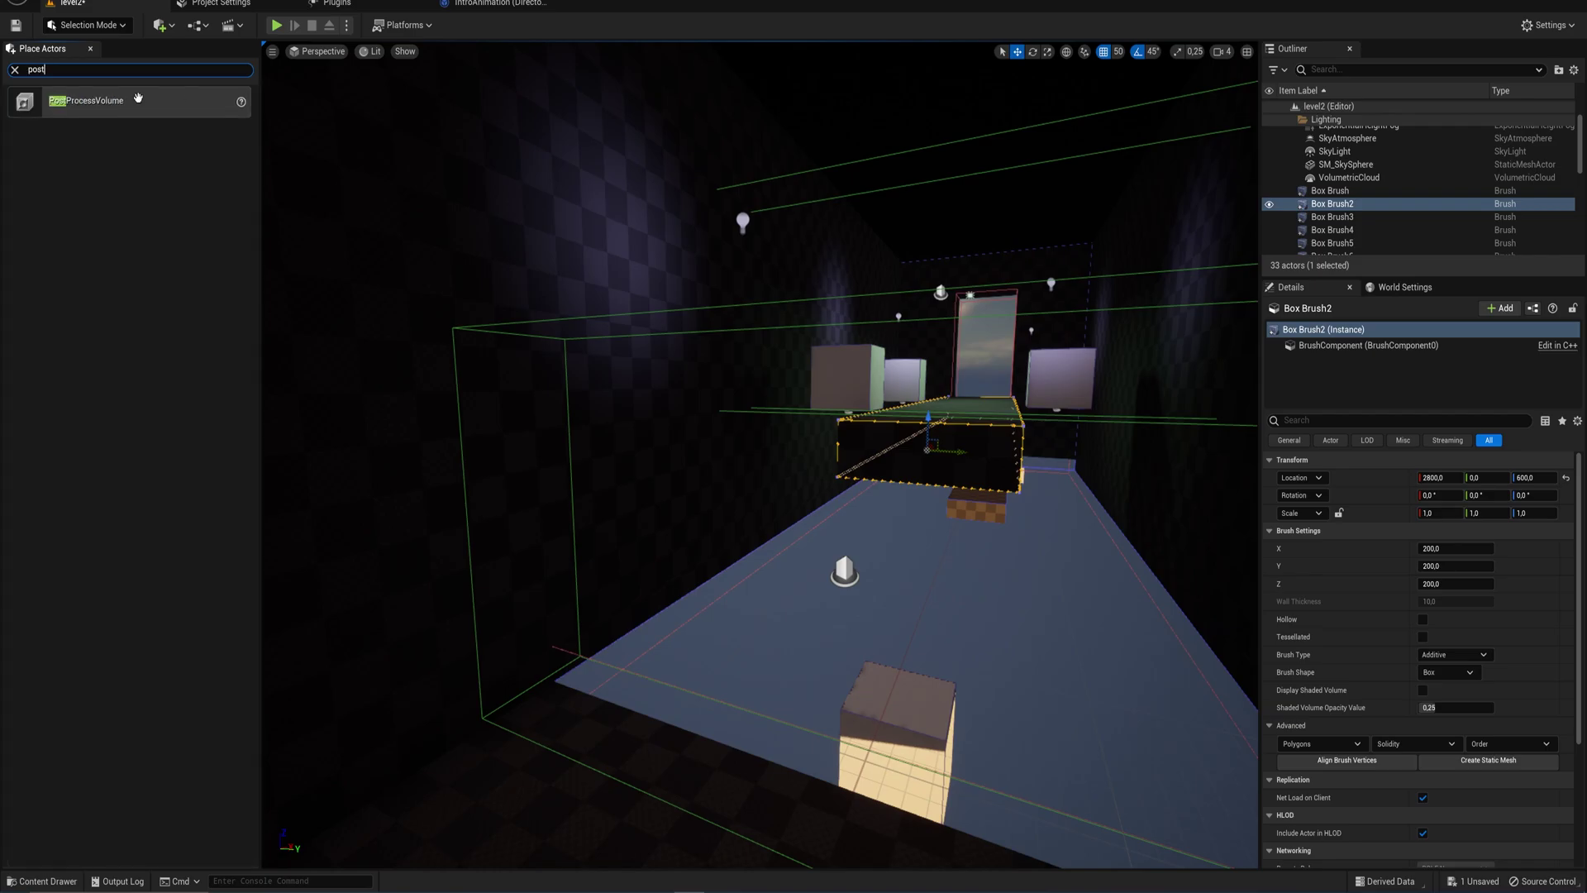
pyautogui.moveTo(138, 98); pyautogui.dragTo(486, 835)
pyautogui.press('f')
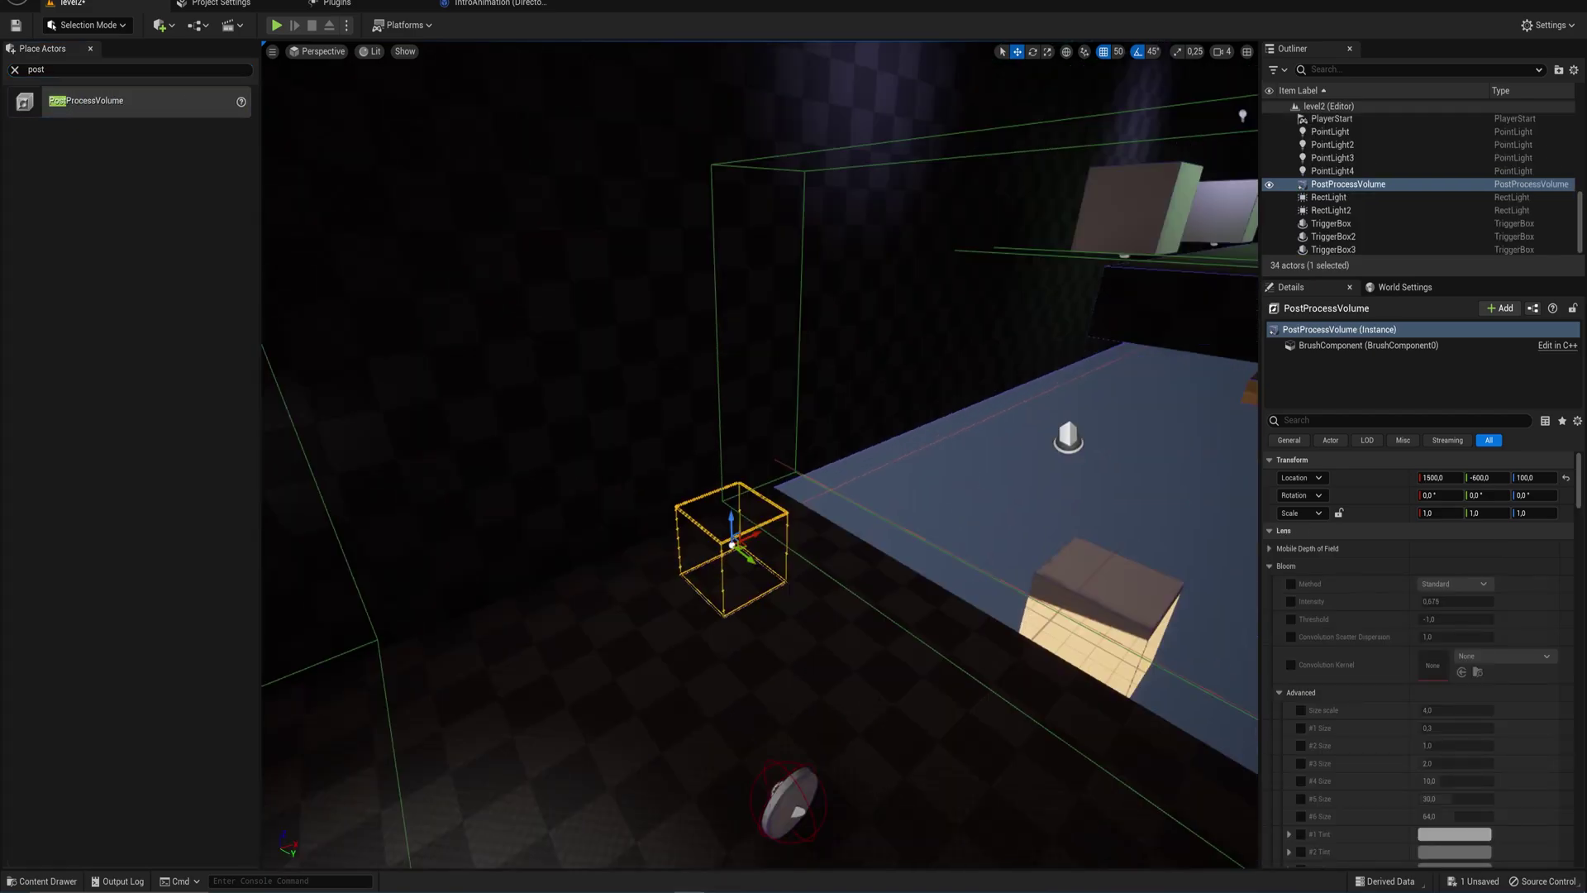
pyautogui.moveTo(854, 617); pyautogui.dragTo(688, 679, button='right')
pyautogui.press('s')
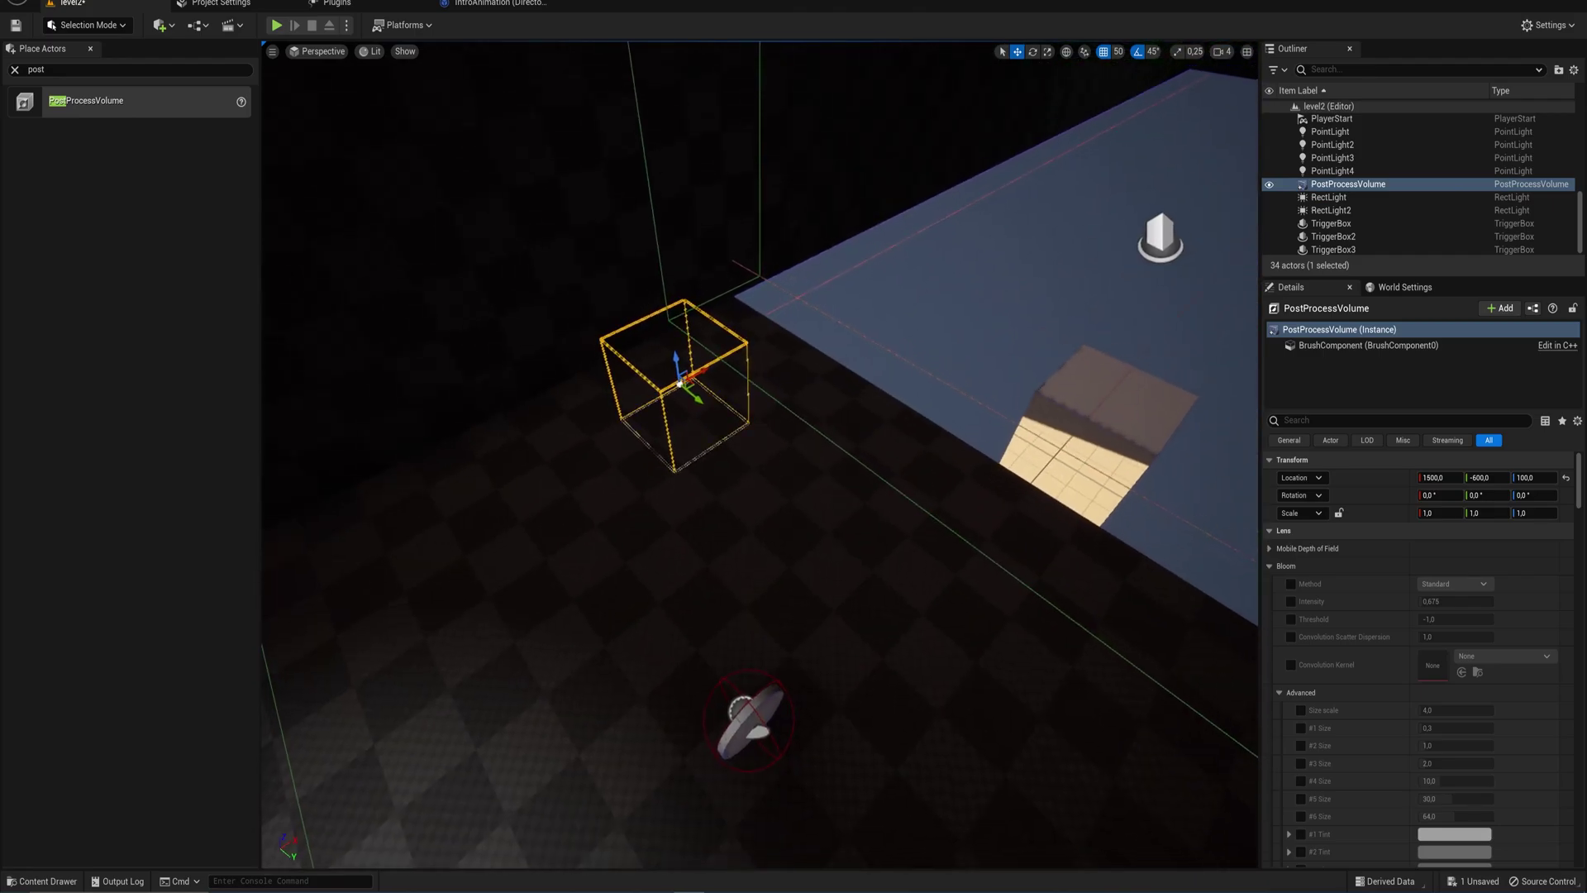
pyautogui.moveTo(712, 365); pyautogui.dragTo(648, 410)
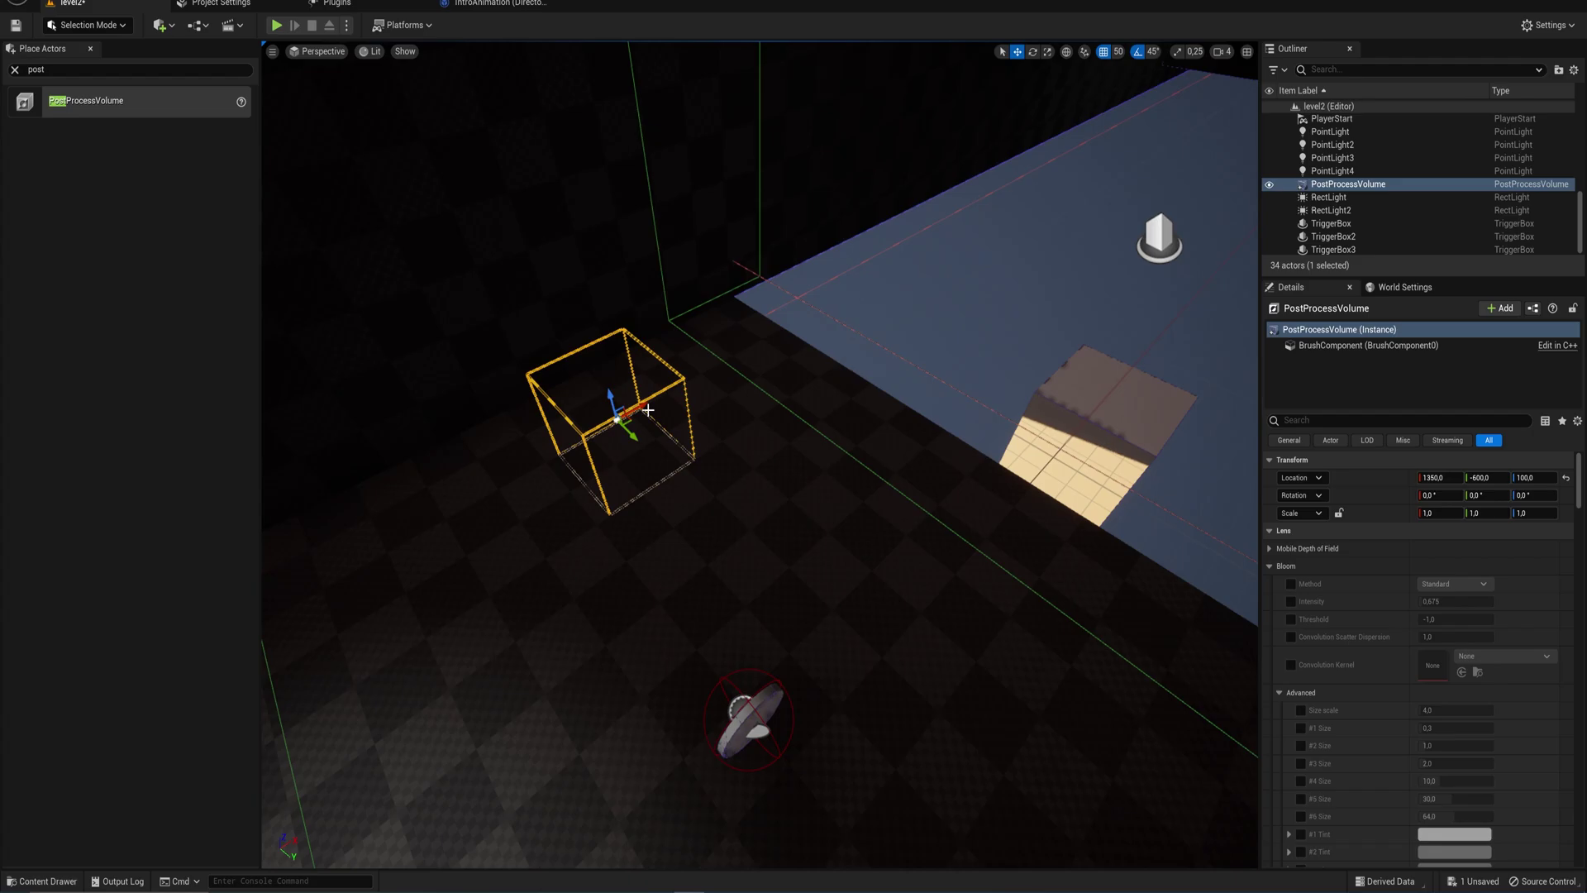
# Enable the volume's global Gamma colour-grading override and raise the volume to Z 350
pyautogui.moveTo(1580, 490); pyautogui.dragTo(1583, 617)
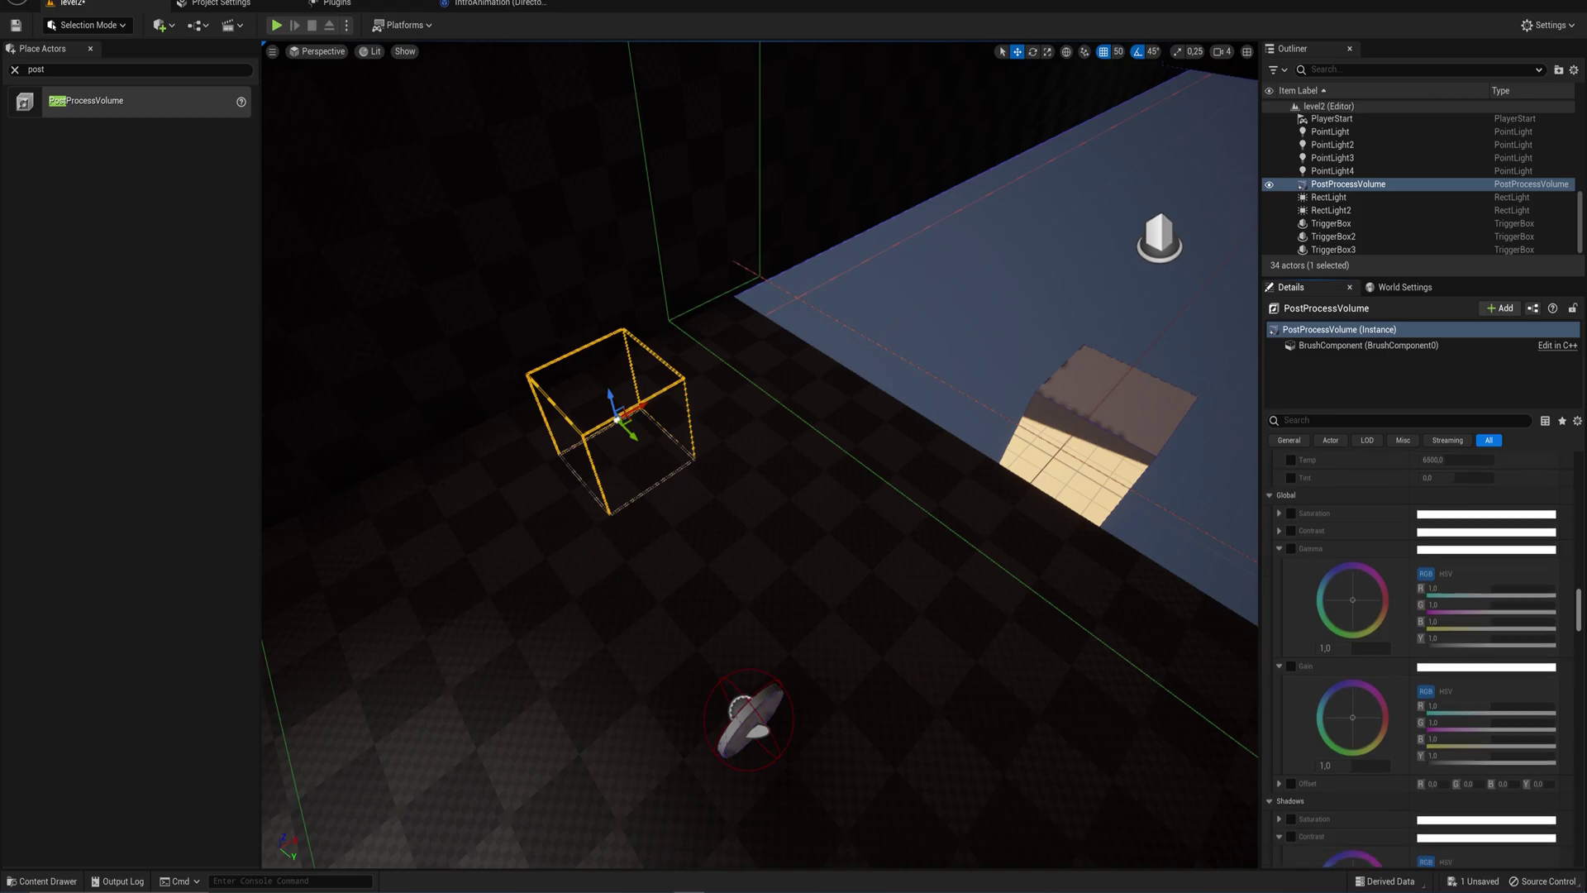
pyautogui.click(1291, 548)
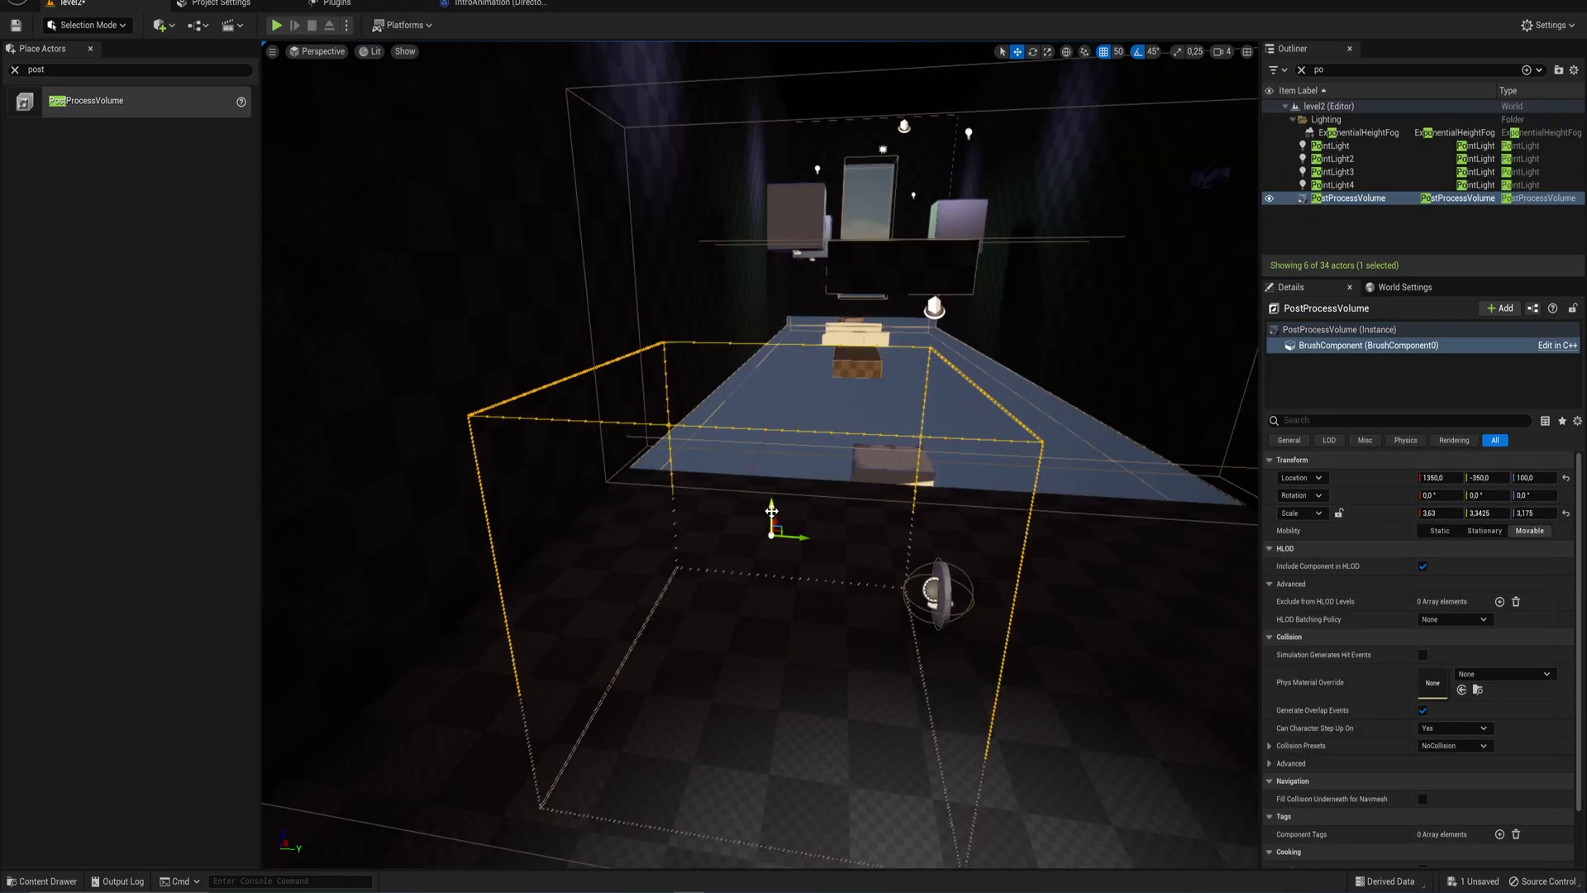
pyautogui.moveTo(771, 511); pyautogui.dragTo(780, 374)
# Play the level from the floor beside the post process volume, walk the character into the volume to check its effect, and stop playing
pyautogui.press('d')
pyautogui.moveTo(804, 466)
pyautogui.mouseDown(button='right')
pyautogui.moveTo(857, 528)
pyautogui.moveTo(803, 466)
pyautogui.mouseUp(button='right')
pyautogui.rightClick(802, 500)
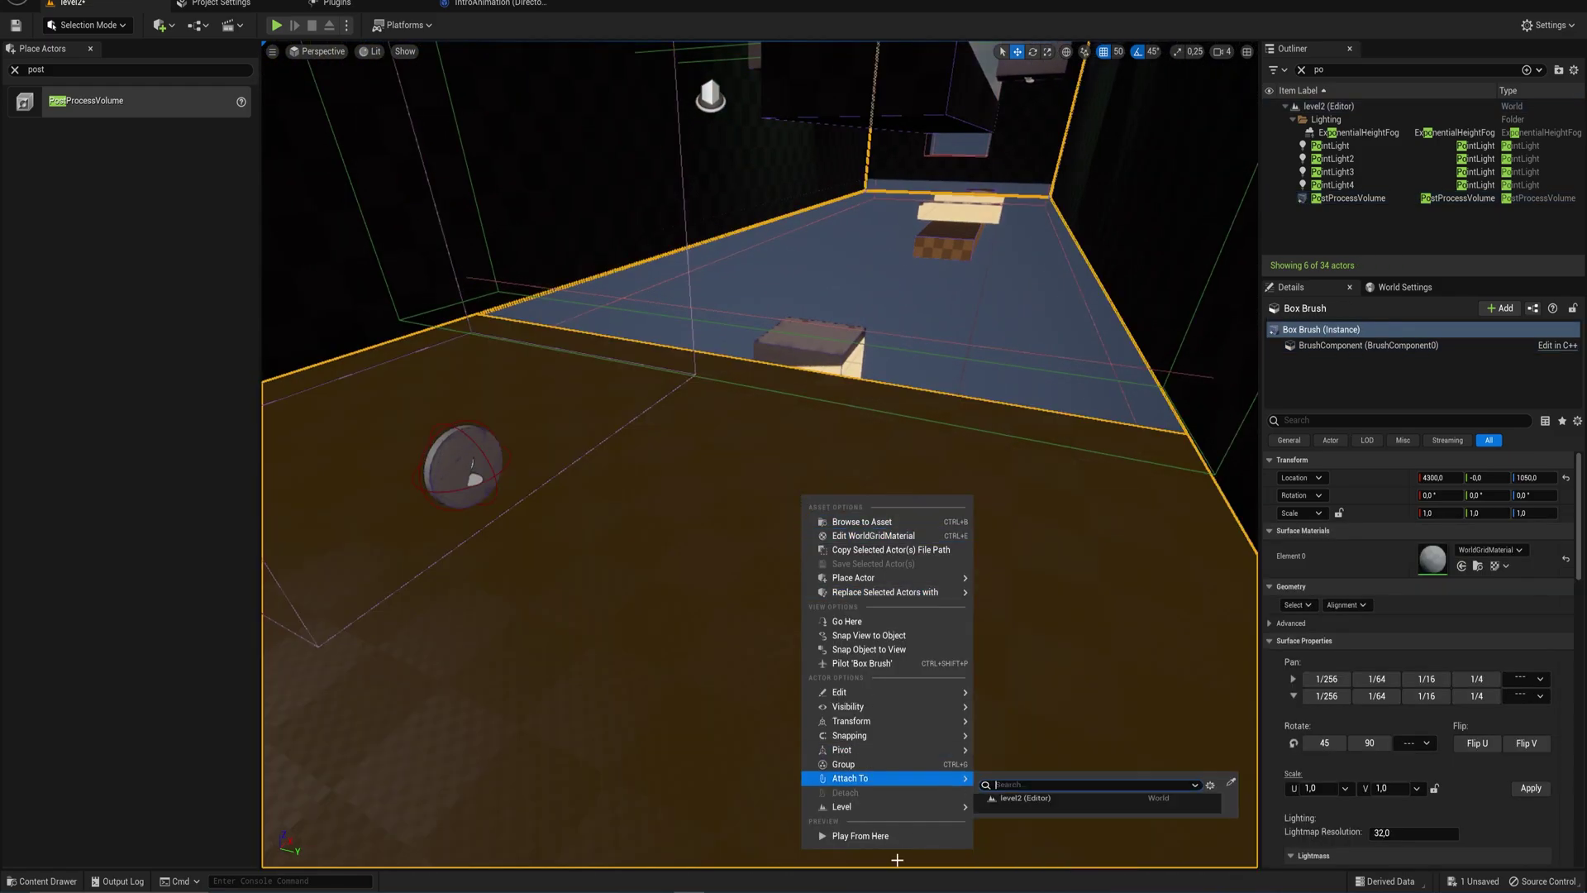
pyautogui.click(876, 825)
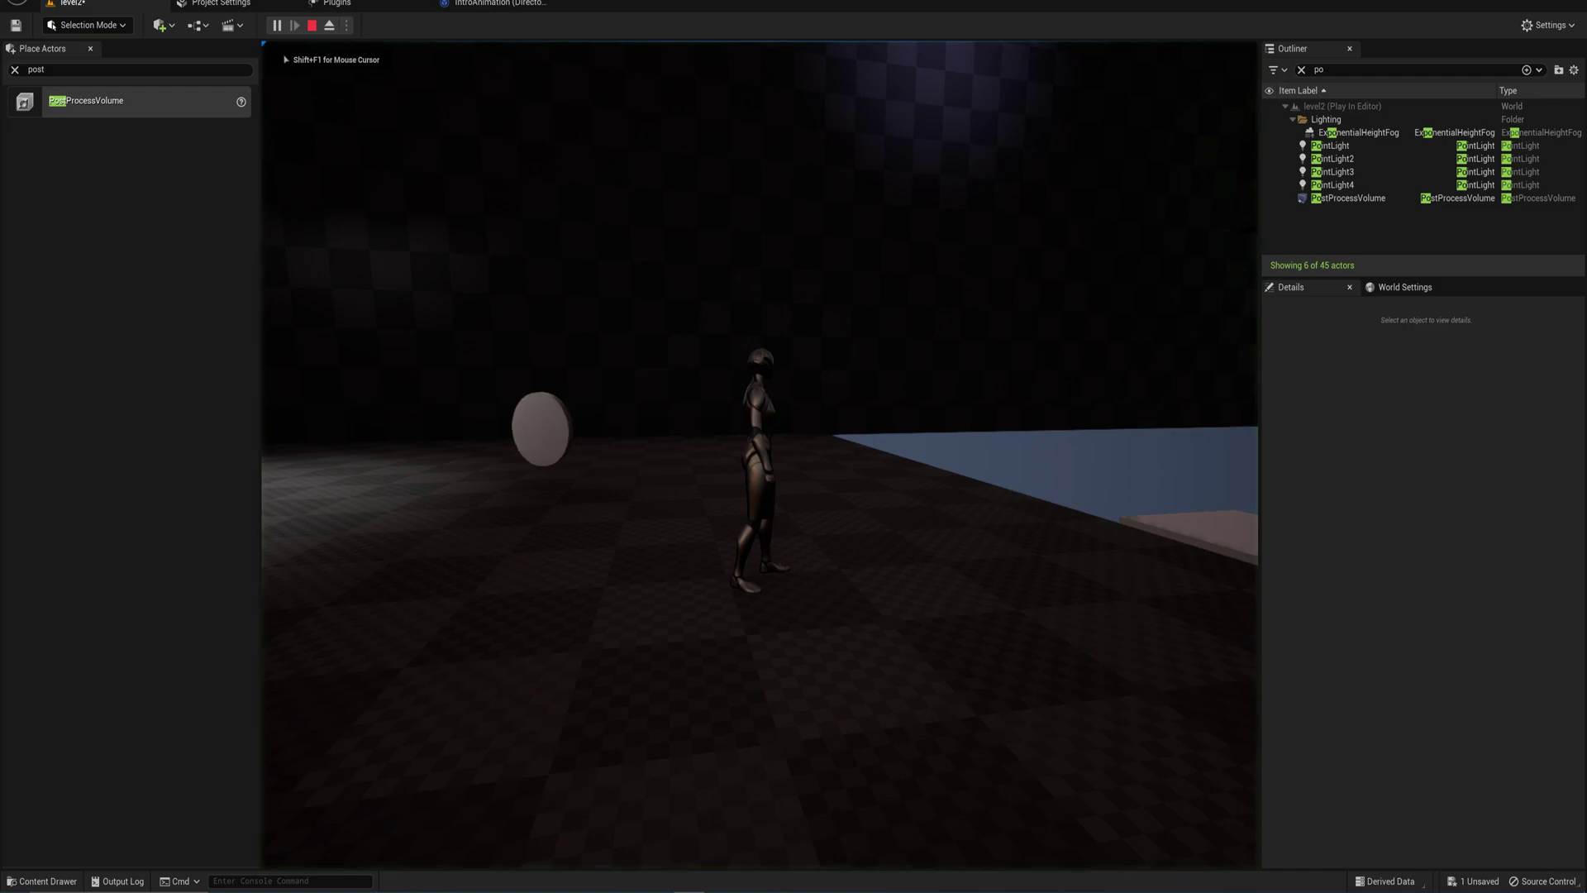
pyautogui.press('w')
pyautogui.press('a')
pyautogui.press('w')
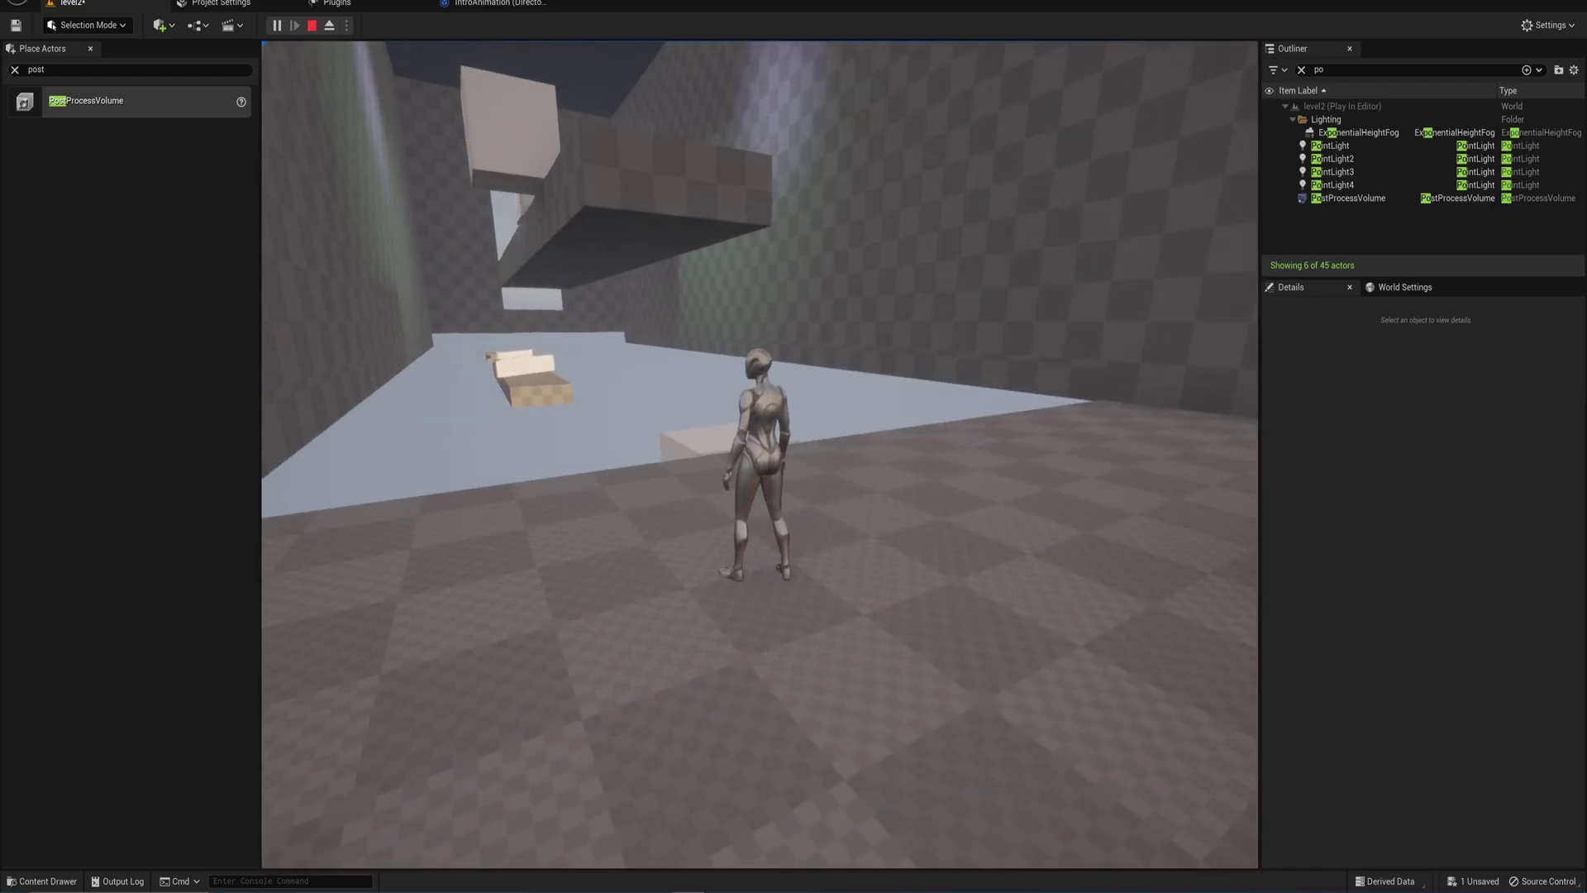
pyautogui.press('Escape')
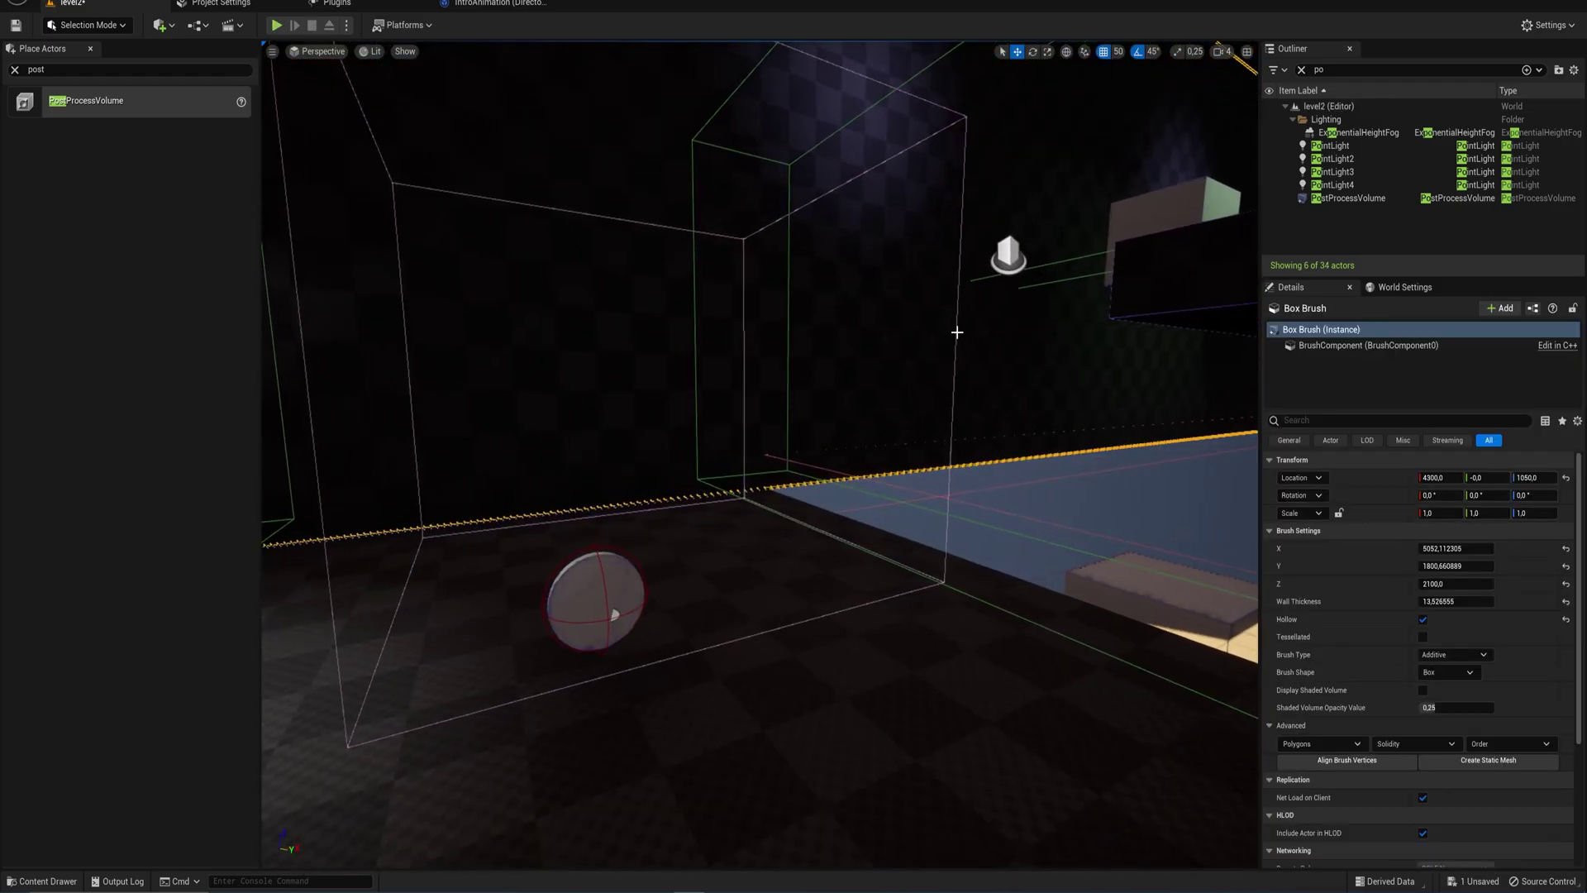
# Move the post process volume along Y to -50, towards the middle of the room
pyautogui.click(957, 332)
pyautogui.moveTo(957, 332)
pyautogui.mouseDown(button='right')
pyautogui.moveTo(1199, 332)
pyautogui.moveTo(1033, 334)
pyautogui.moveTo(983, 372)
pyautogui.moveTo(938, 339)
pyautogui.mouseUp(button='right')
pyautogui.press('w')
pyautogui.press('w')
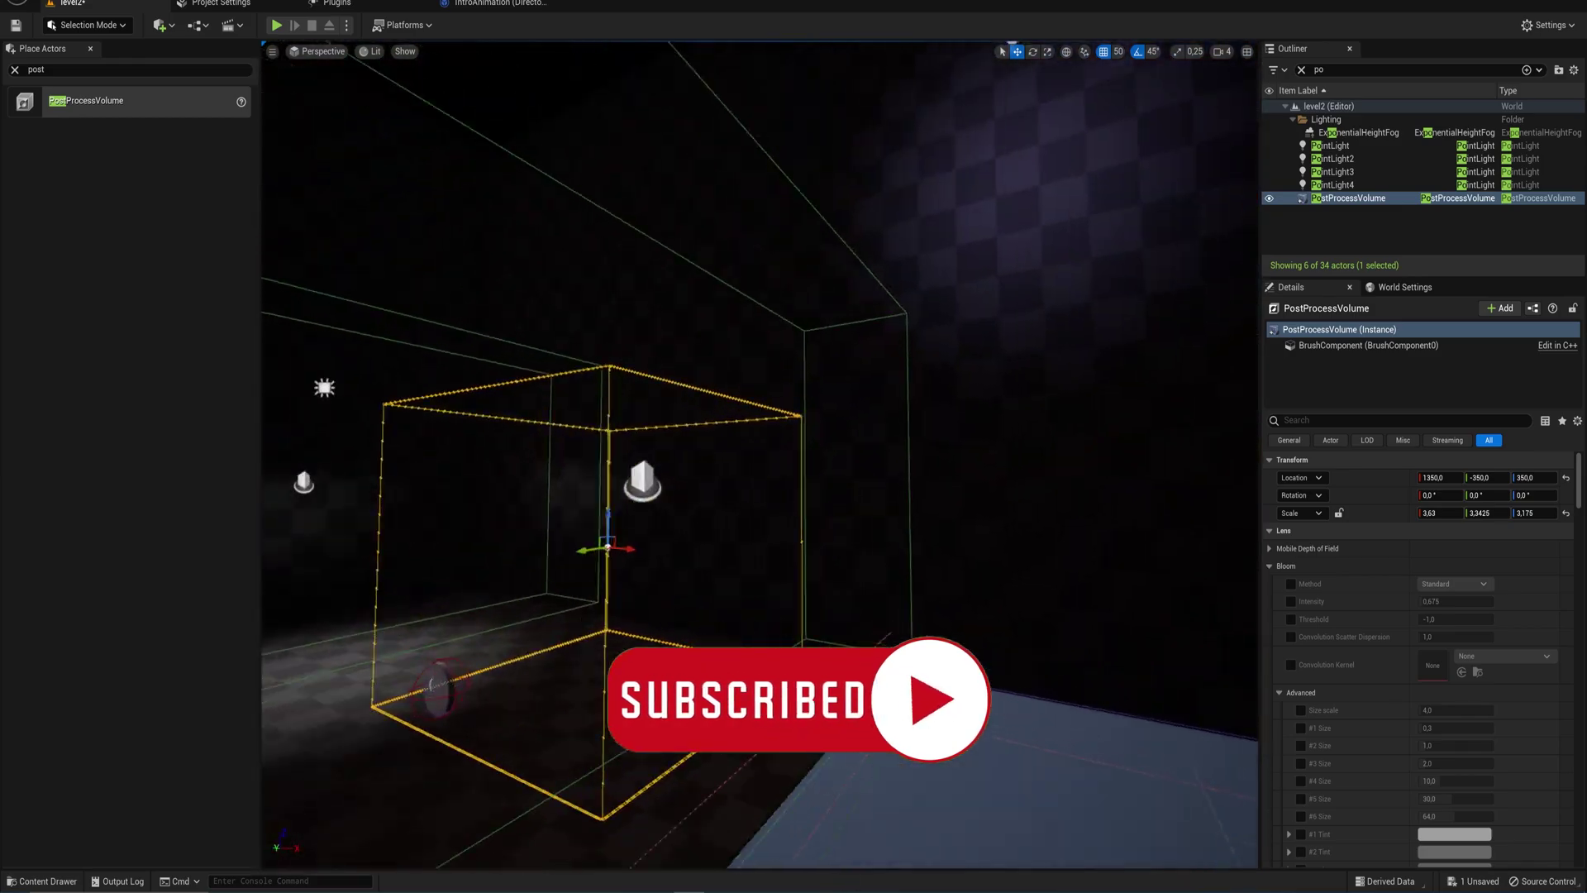
pyautogui.moveTo(774, 398); pyautogui.dragTo(774, 397, button='right')
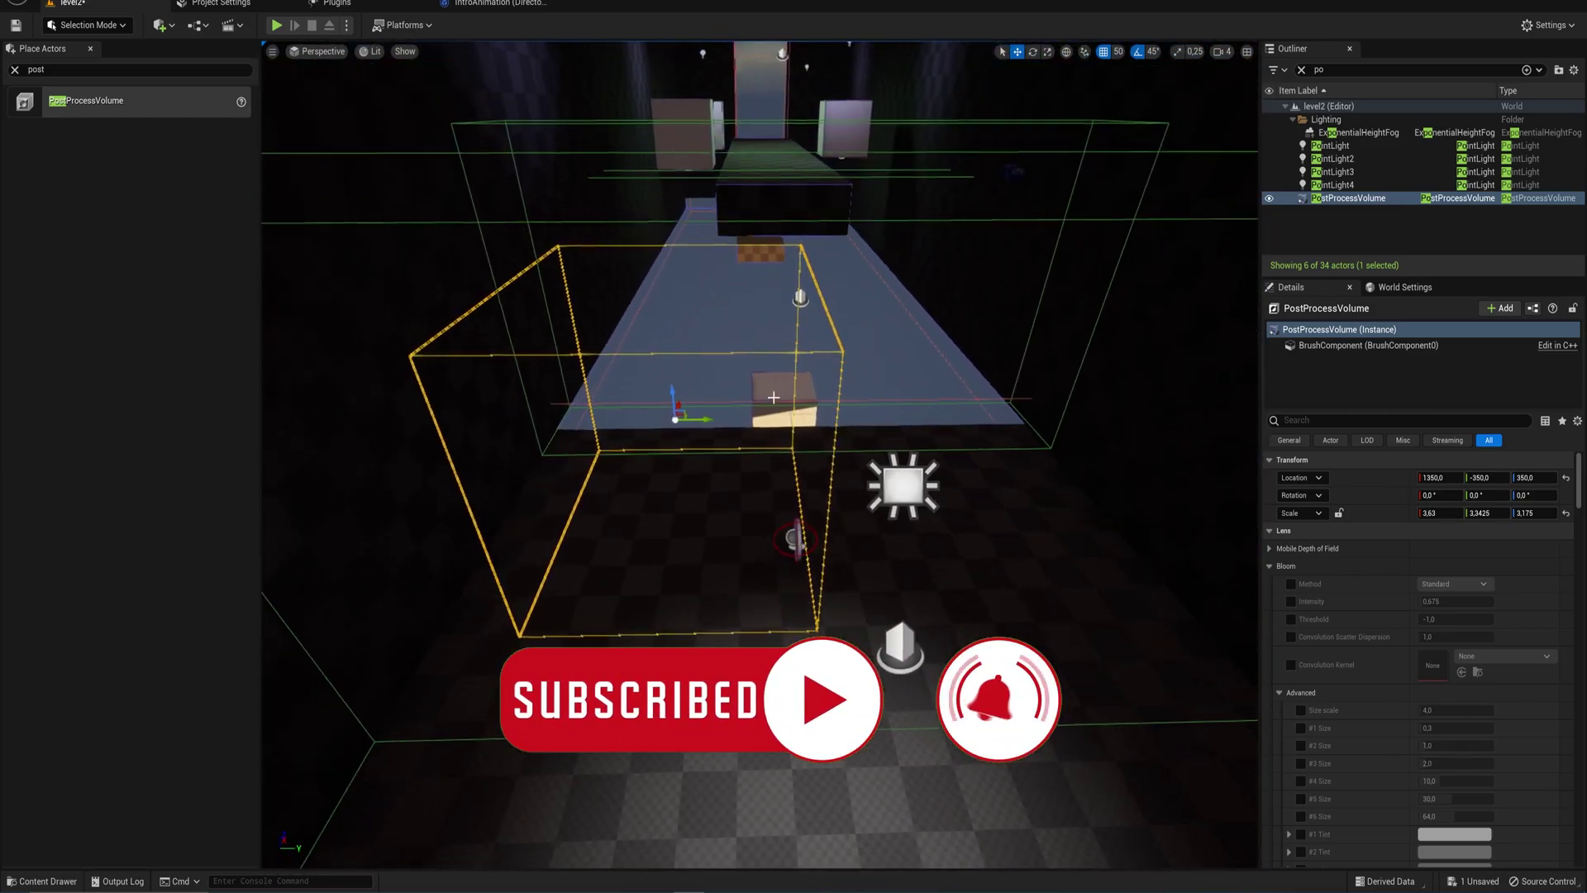
pyautogui.moveTo(830, 432); pyautogui.dragTo(837, 432)
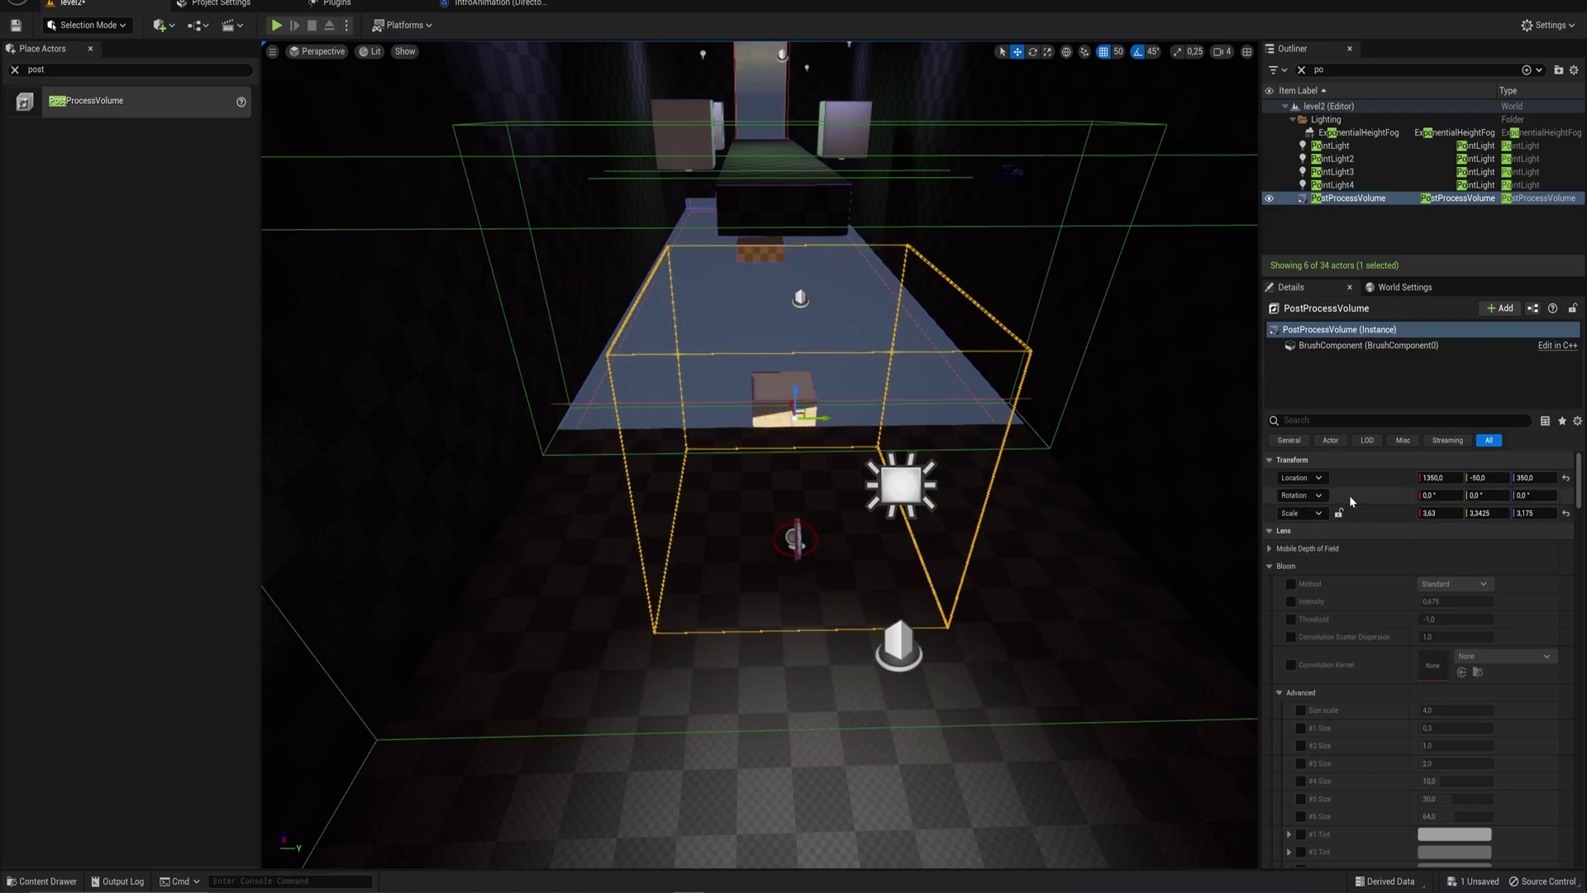
# Switch to Brush Editing mode for the volume's brush component and extend its end face along X past the room's far wall
pyautogui.click(1368, 345)
pyautogui.click(87, 24)
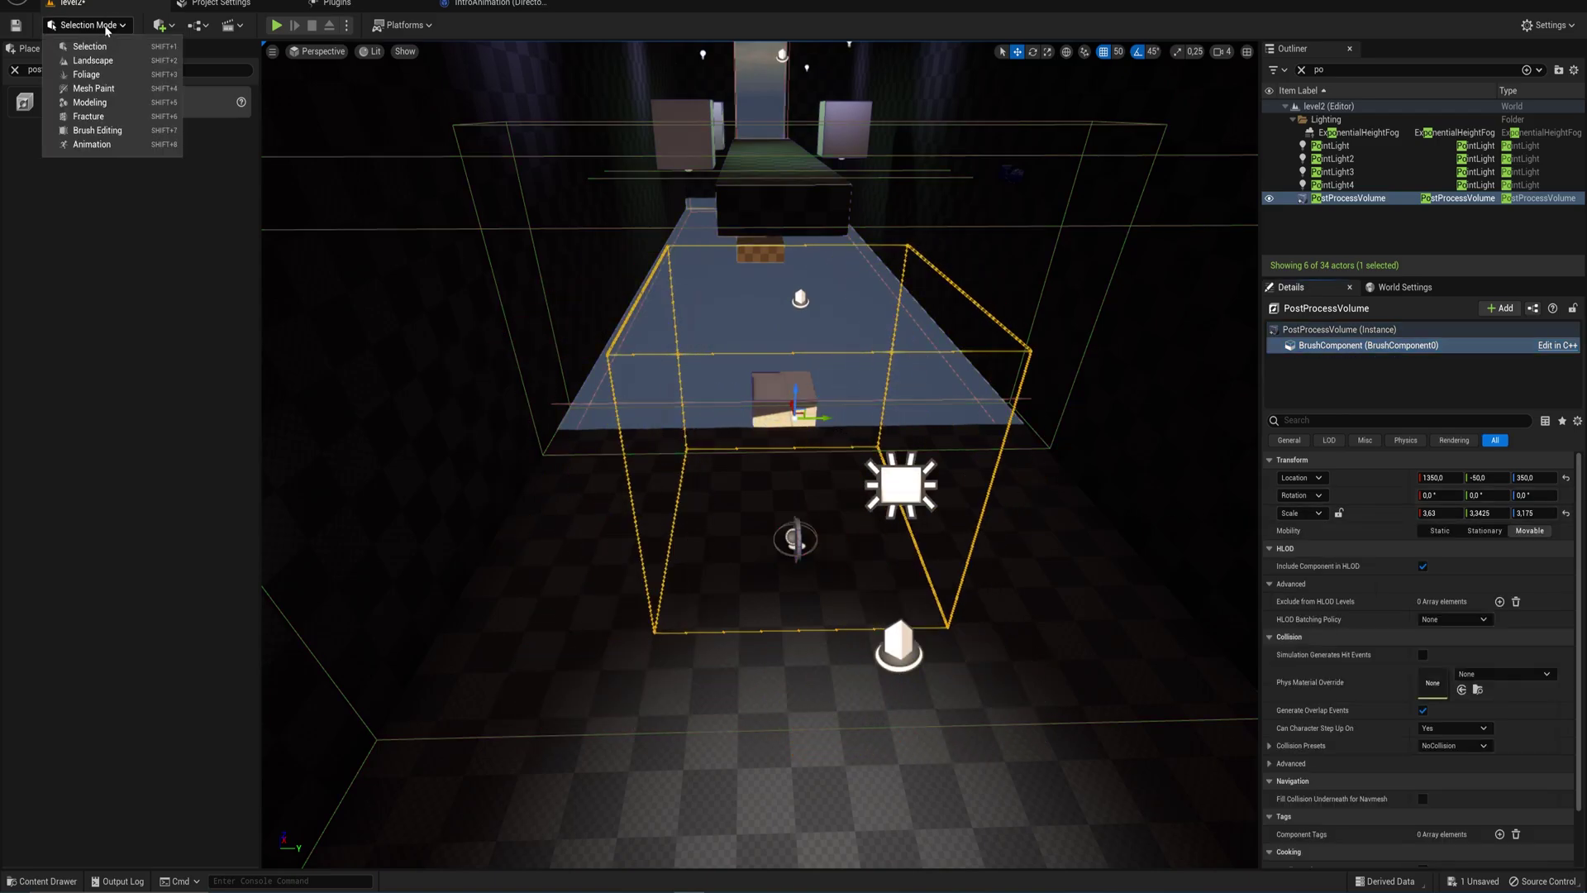
pyautogui.click(97, 131)
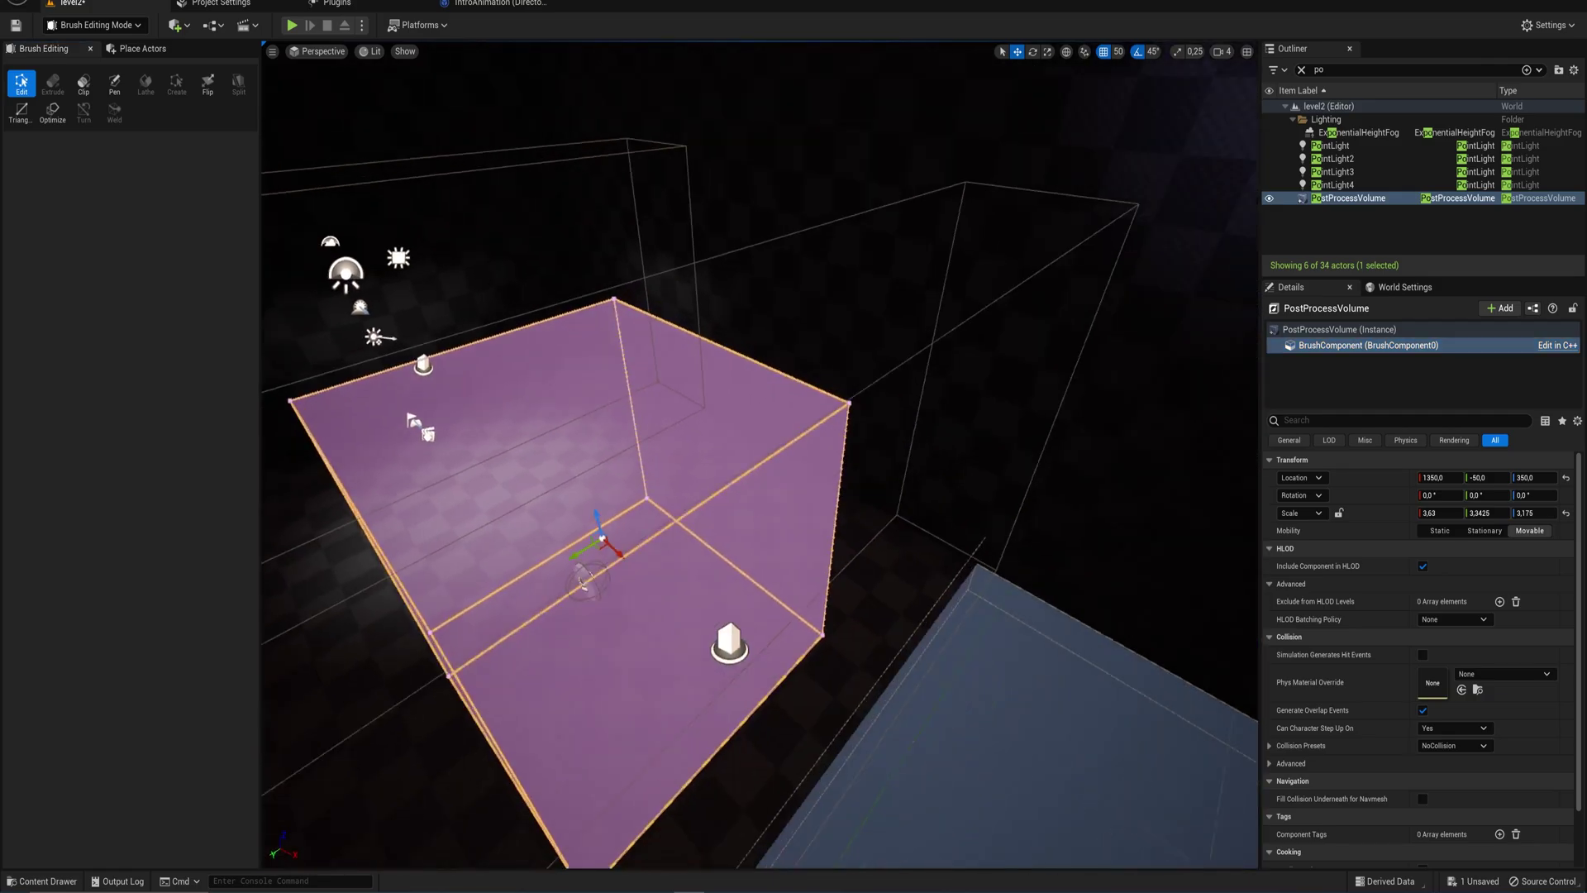
pyautogui.moveTo(710, 421); pyautogui.dragTo(758, 457, button='right')
pyautogui.moveTo(557, 453)
pyautogui.mouseDown(button='right')
pyautogui.moveTo(644, 442)
pyautogui.moveTo(709, 400)
pyautogui.moveTo(543, 448)
pyautogui.mouseUp(button='right')
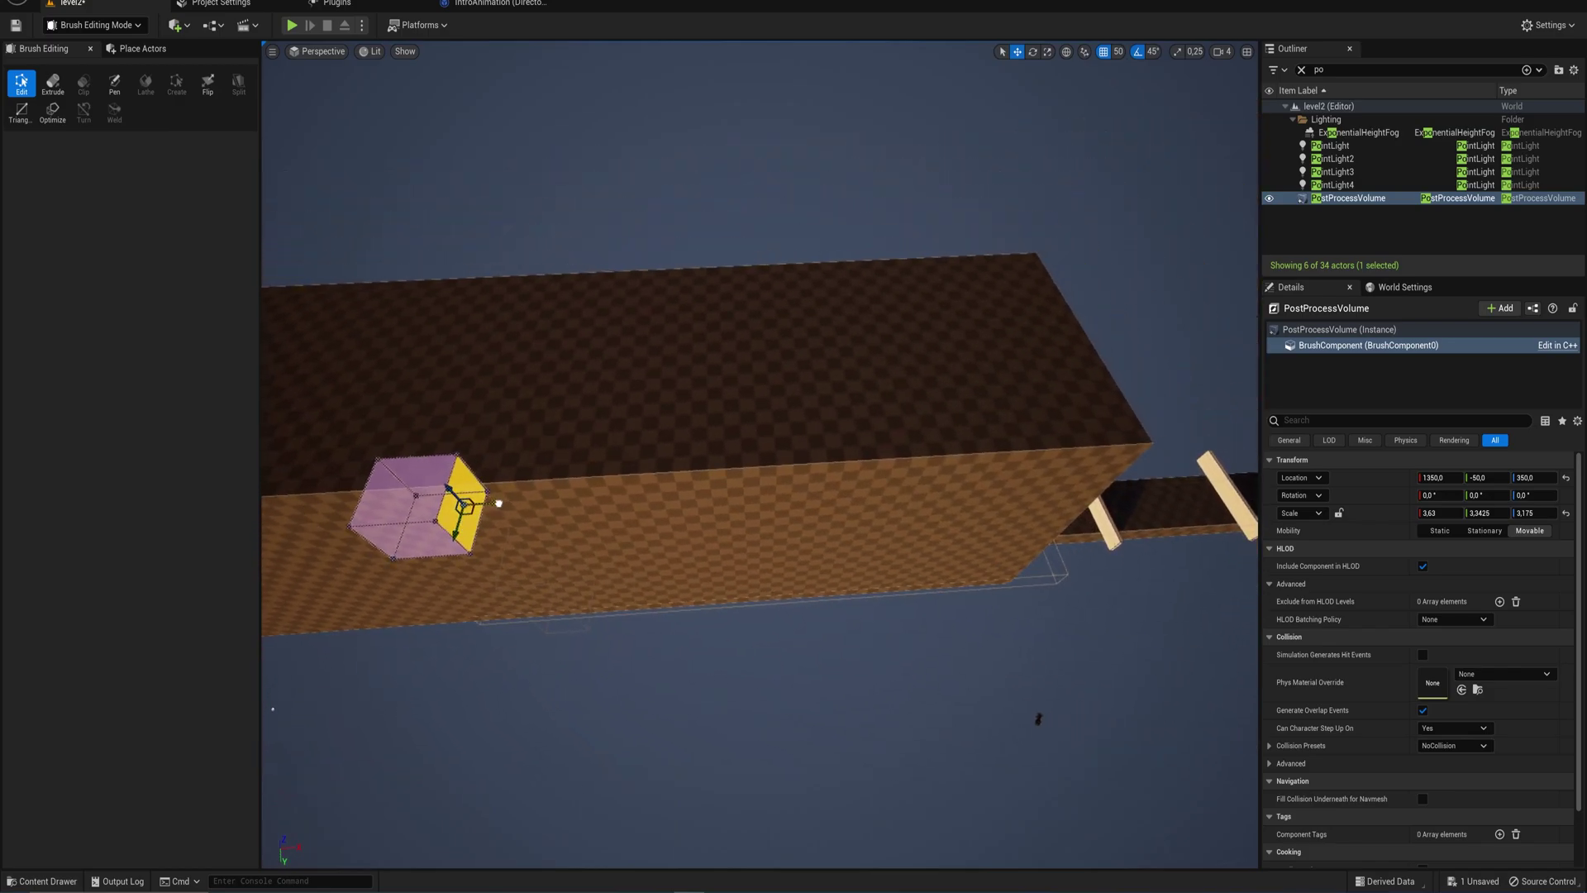
pyautogui.moveTo(498, 503); pyautogui.dragTo(1075, 475)
pyautogui.moveTo(1074, 476)
pyautogui.mouseDown(button='right')
pyautogui.moveTo(1066, 496)
pyautogui.moveTo(1021, 500)
pyautogui.mouseUp(button='right')
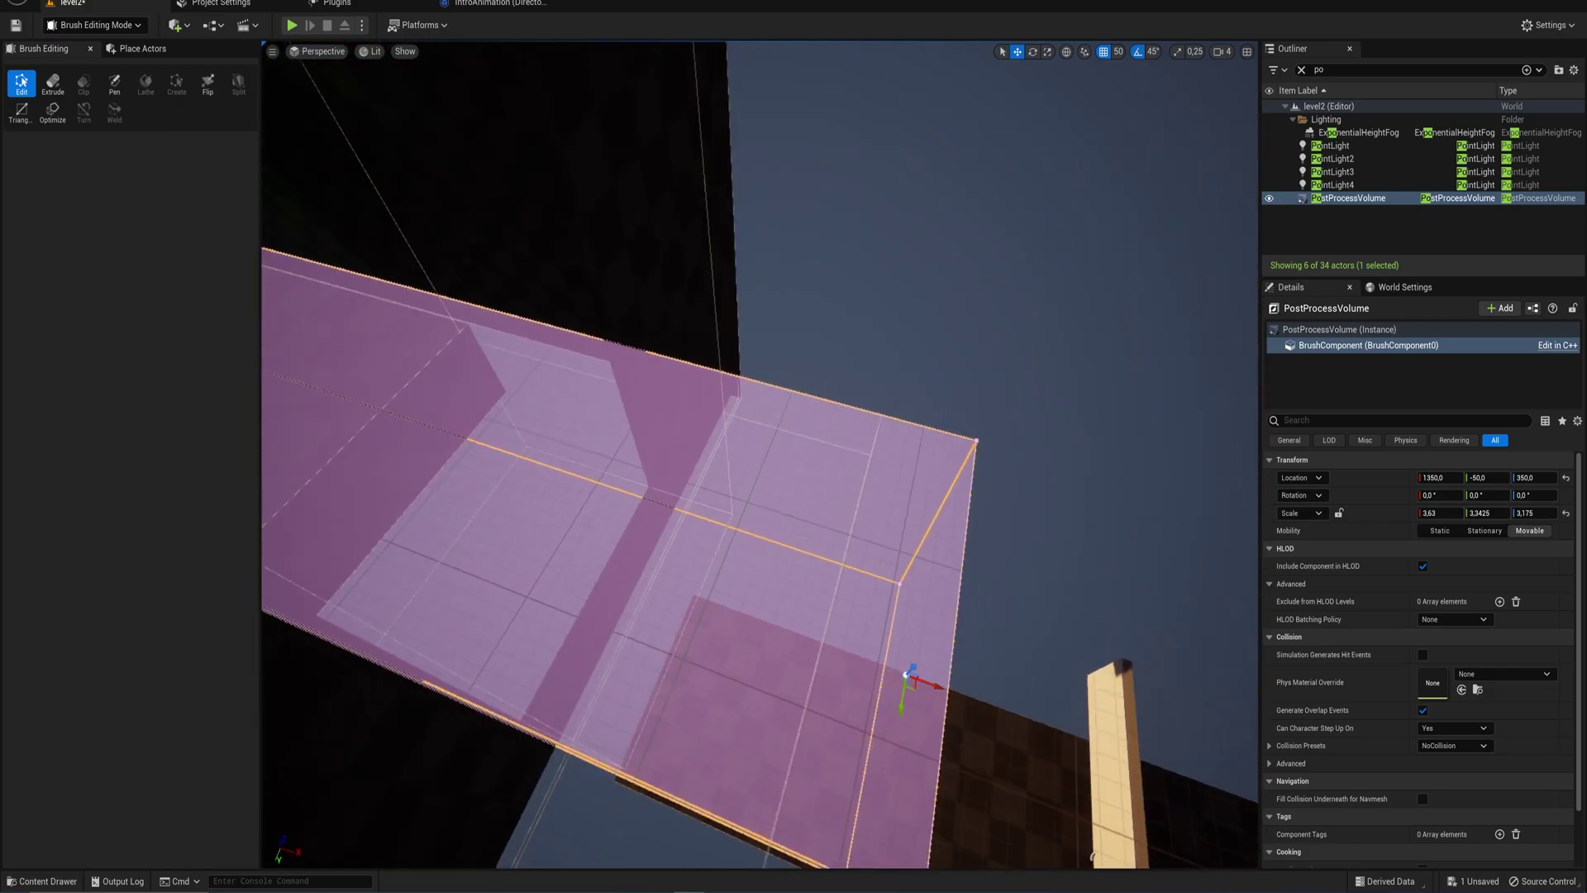
pyautogui.moveTo(498, 503); pyautogui.dragTo(498, 502, button='right')
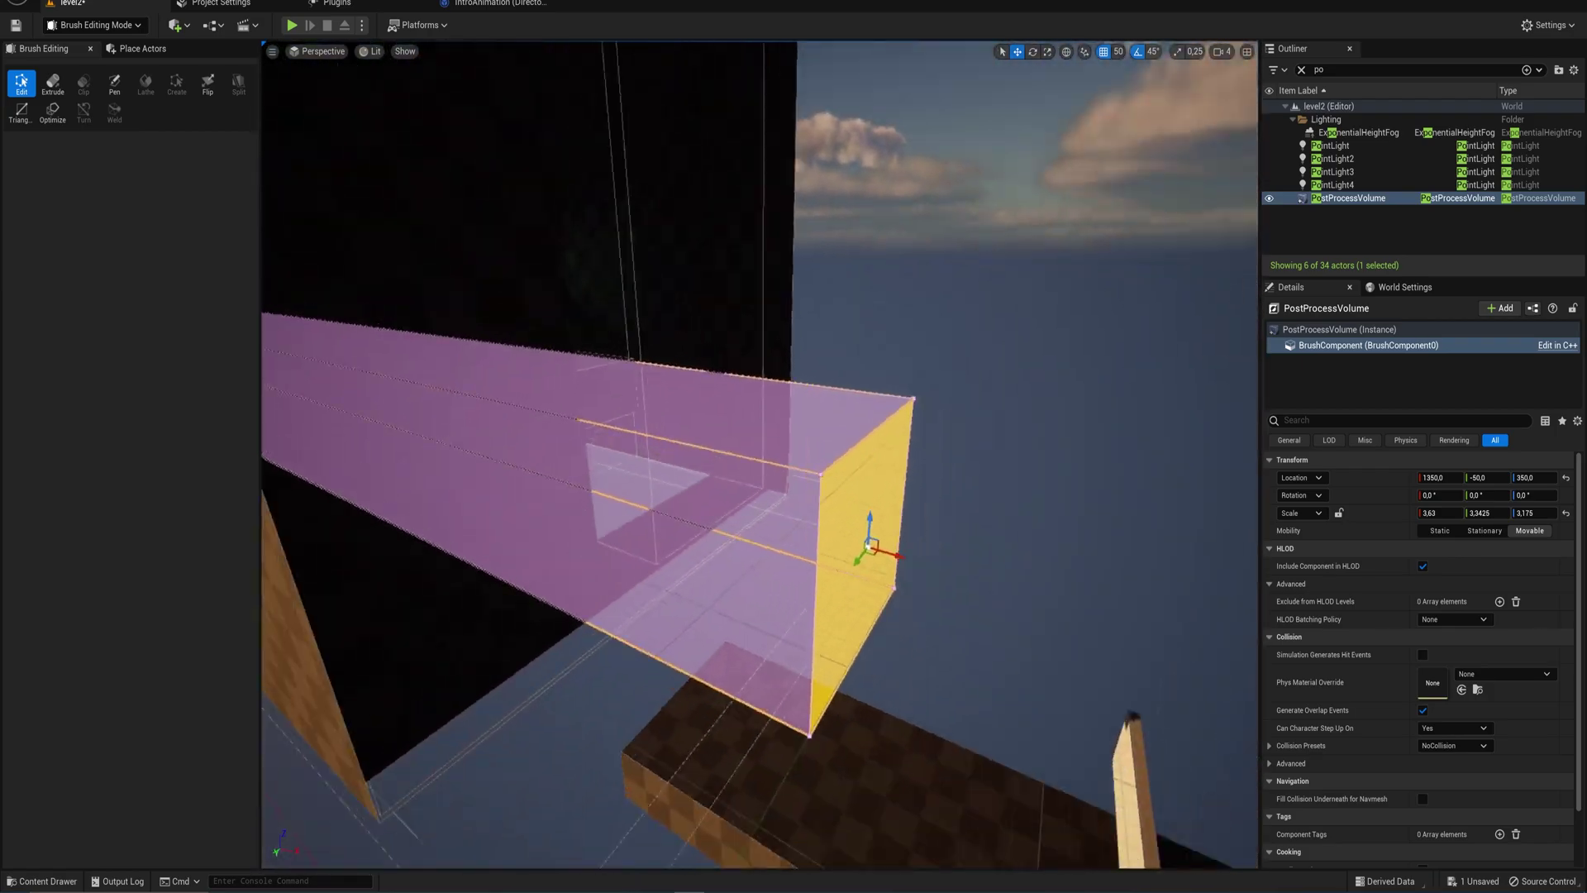
# Widen the volume by pulling its side faces out to the room's side walls
pyautogui.moveTo(1112, 524); pyautogui.dragTo(1112, 524, button='right')
pyautogui.click(789, 496)
pyautogui.moveTo(789, 495); pyautogui.dragTo(790, 496, button='right')
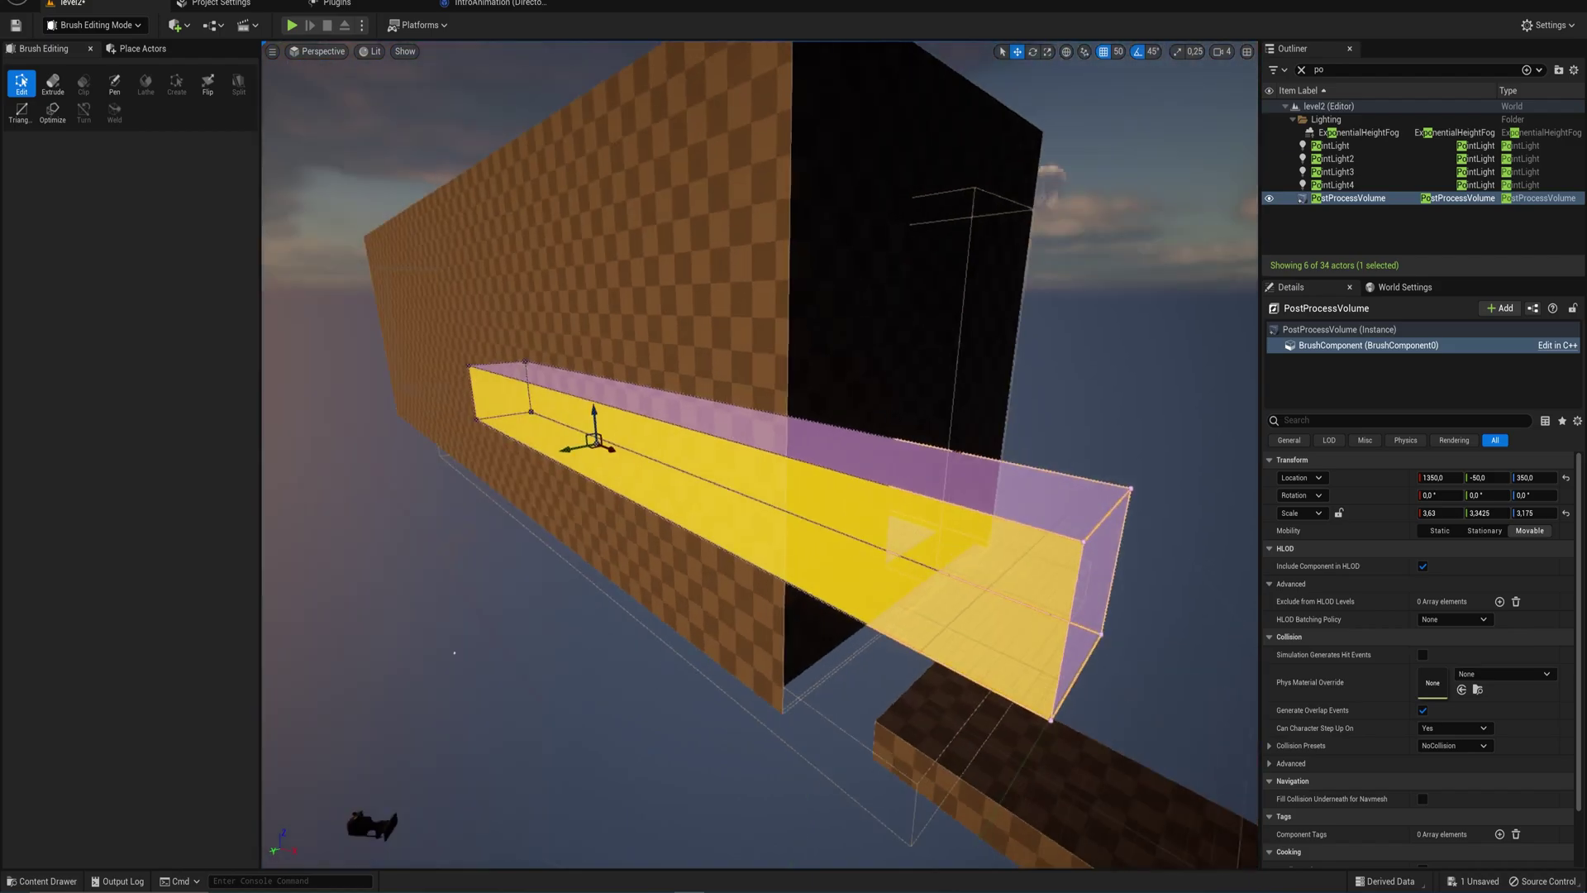
pyautogui.moveTo(498, 502); pyautogui.dragTo(498, 502, button='right')
pyautogui.moveTo(649, 416)
pyautogui.mouseDown(button='right')
pyautogui.moveTo(637, 393)
pyautogui.moveTo(574, 429)
pyautogui.moveTo(711, 402)
pyautogui.mouseUp(button='right')
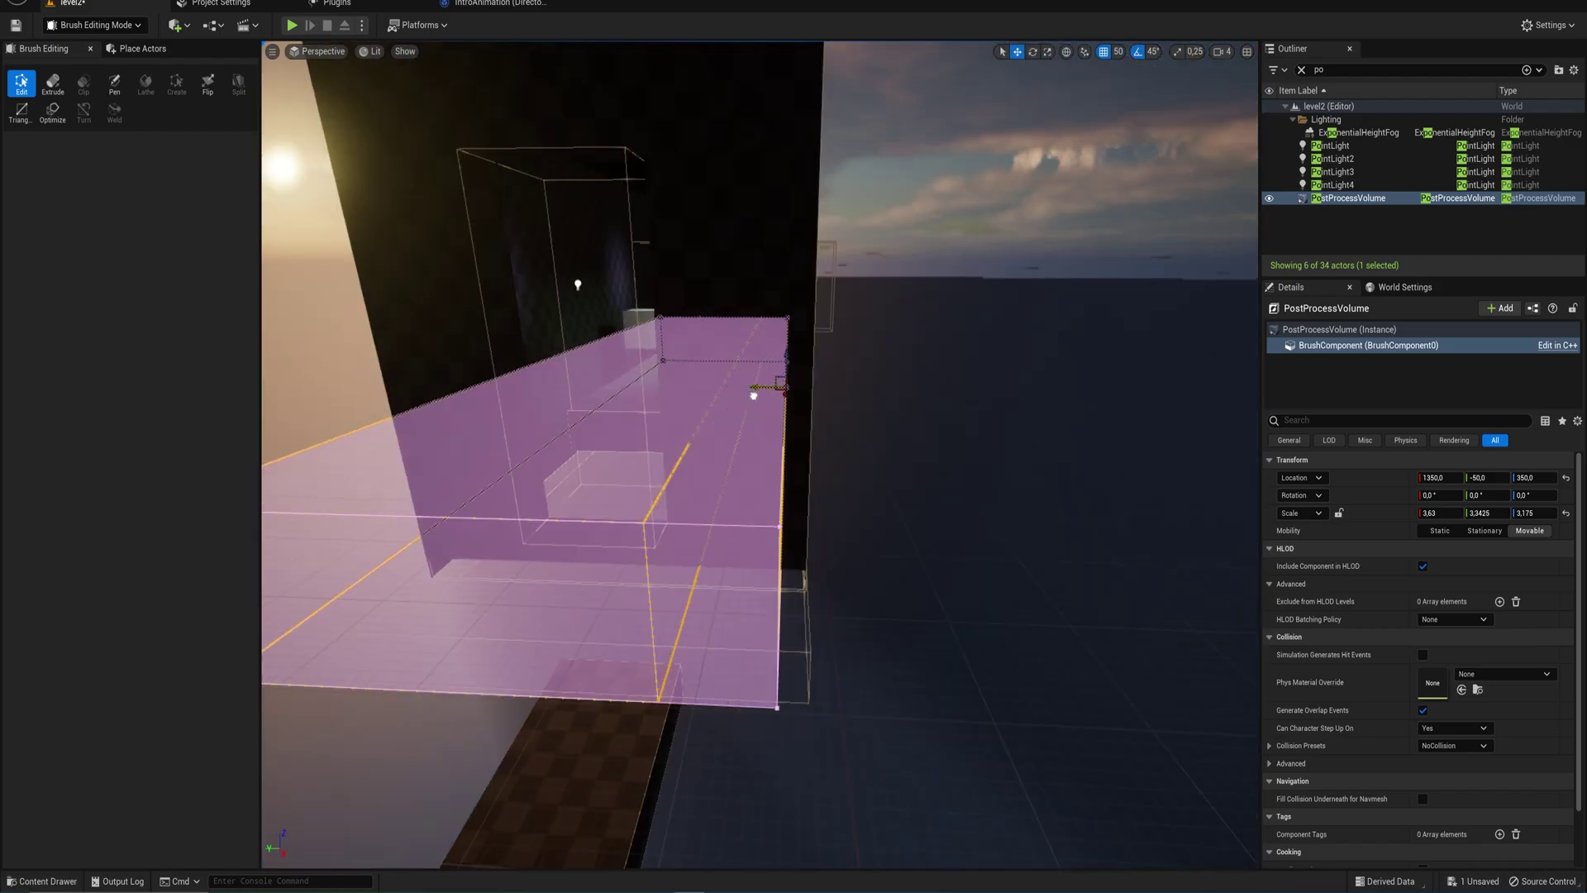
# Pull the volume's end face back to the room's far wall and raise its top face above the ceiling
pyautogui.click(644, 606)
pyautogui.moveTo(645, 606); pyautogui.dragTo(645, 606, button='right')
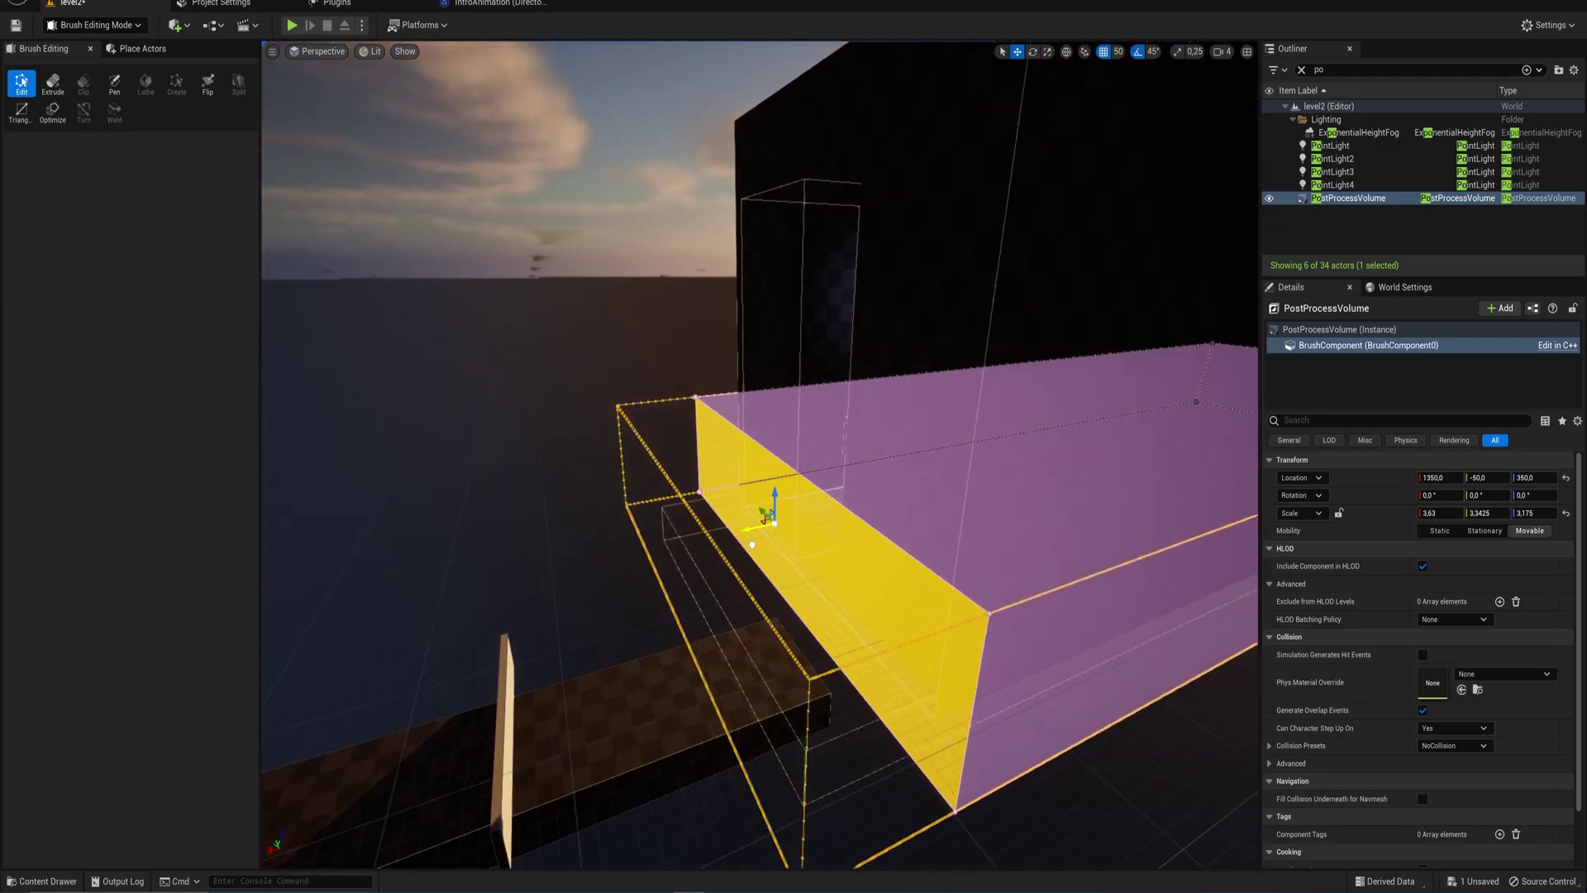
pyautogui.moveTo(645, 607); pyautogui.dragTo(644, 607, button='right')
pyautogui.moveTo(620, 537); pyautogui.dragTo(610, 523, button='right')
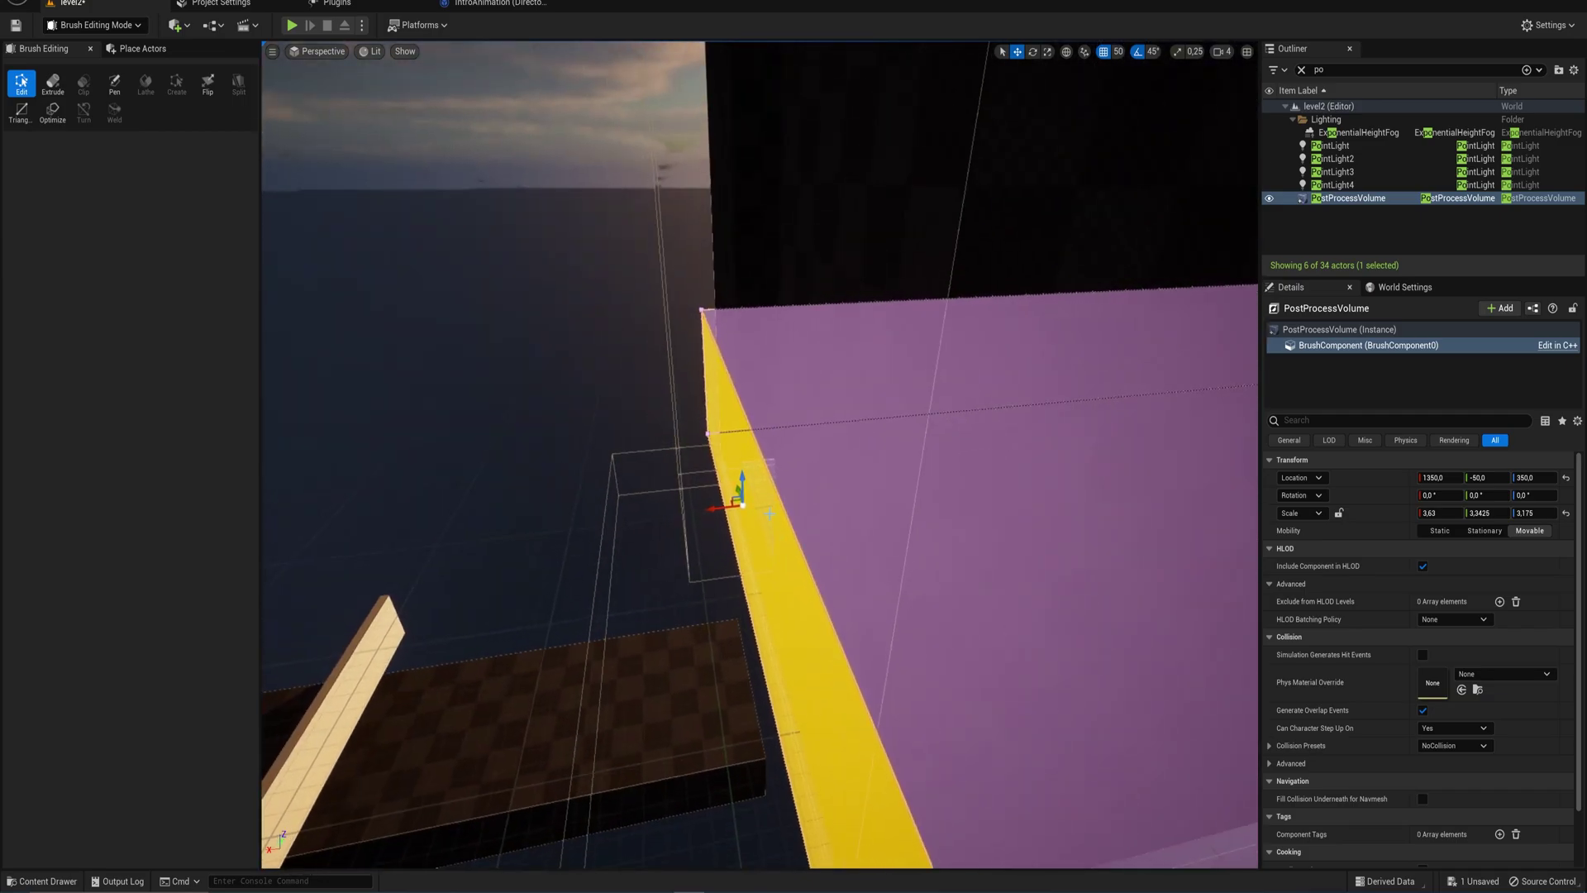
pyautogui.moveTo(829, 459); pyautogui.dragTo(829, 459, button='right')
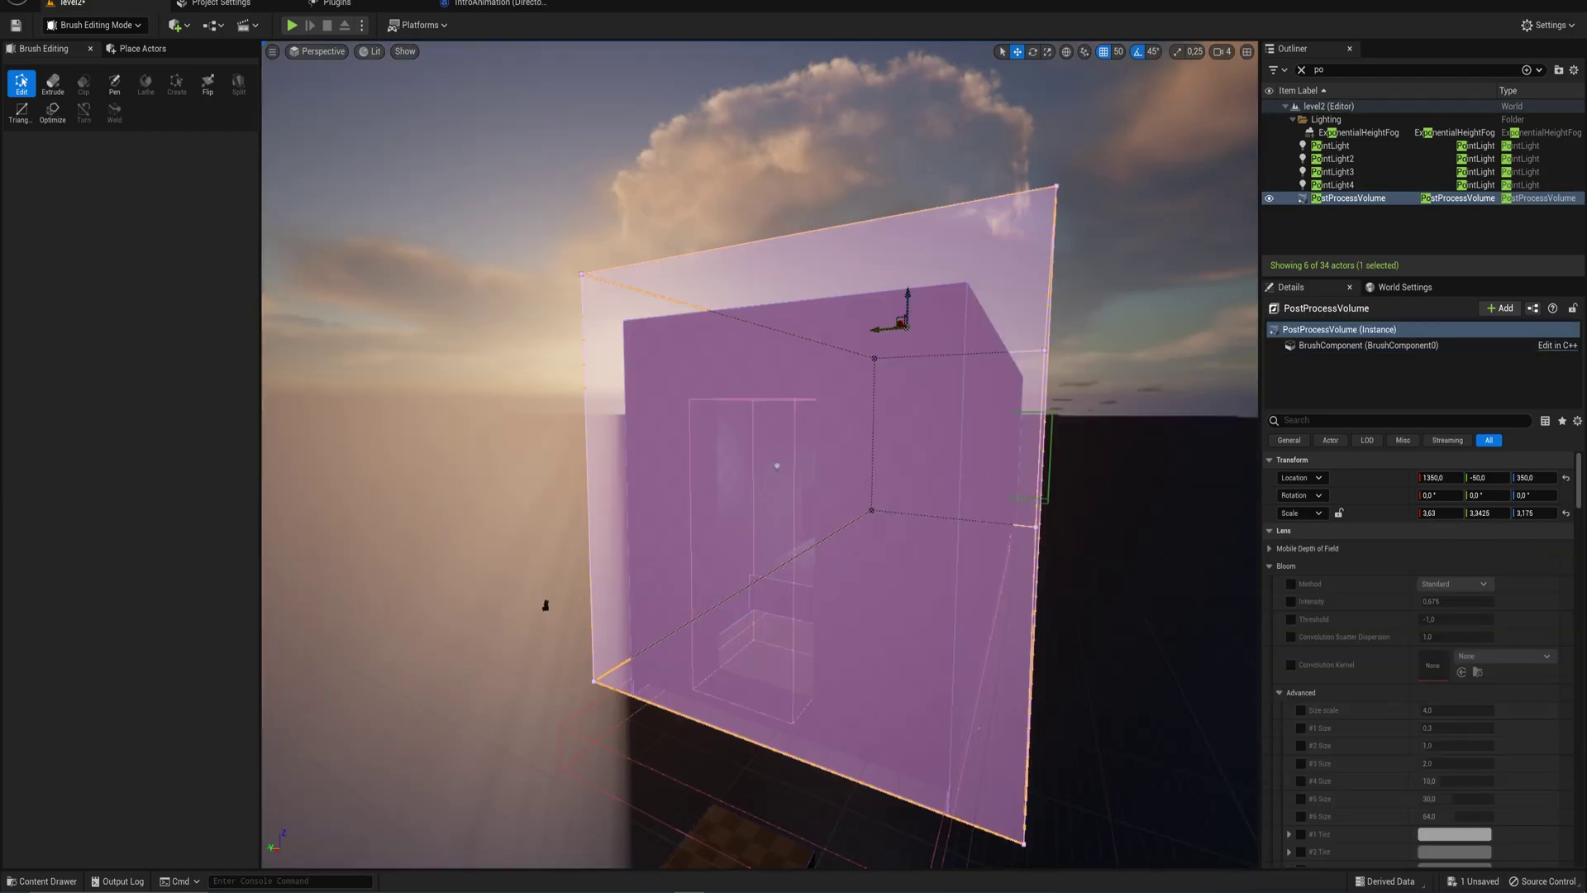
pyautogui.moveTo(761, 455); pyautogui.dragTo(753, 481, button='right')
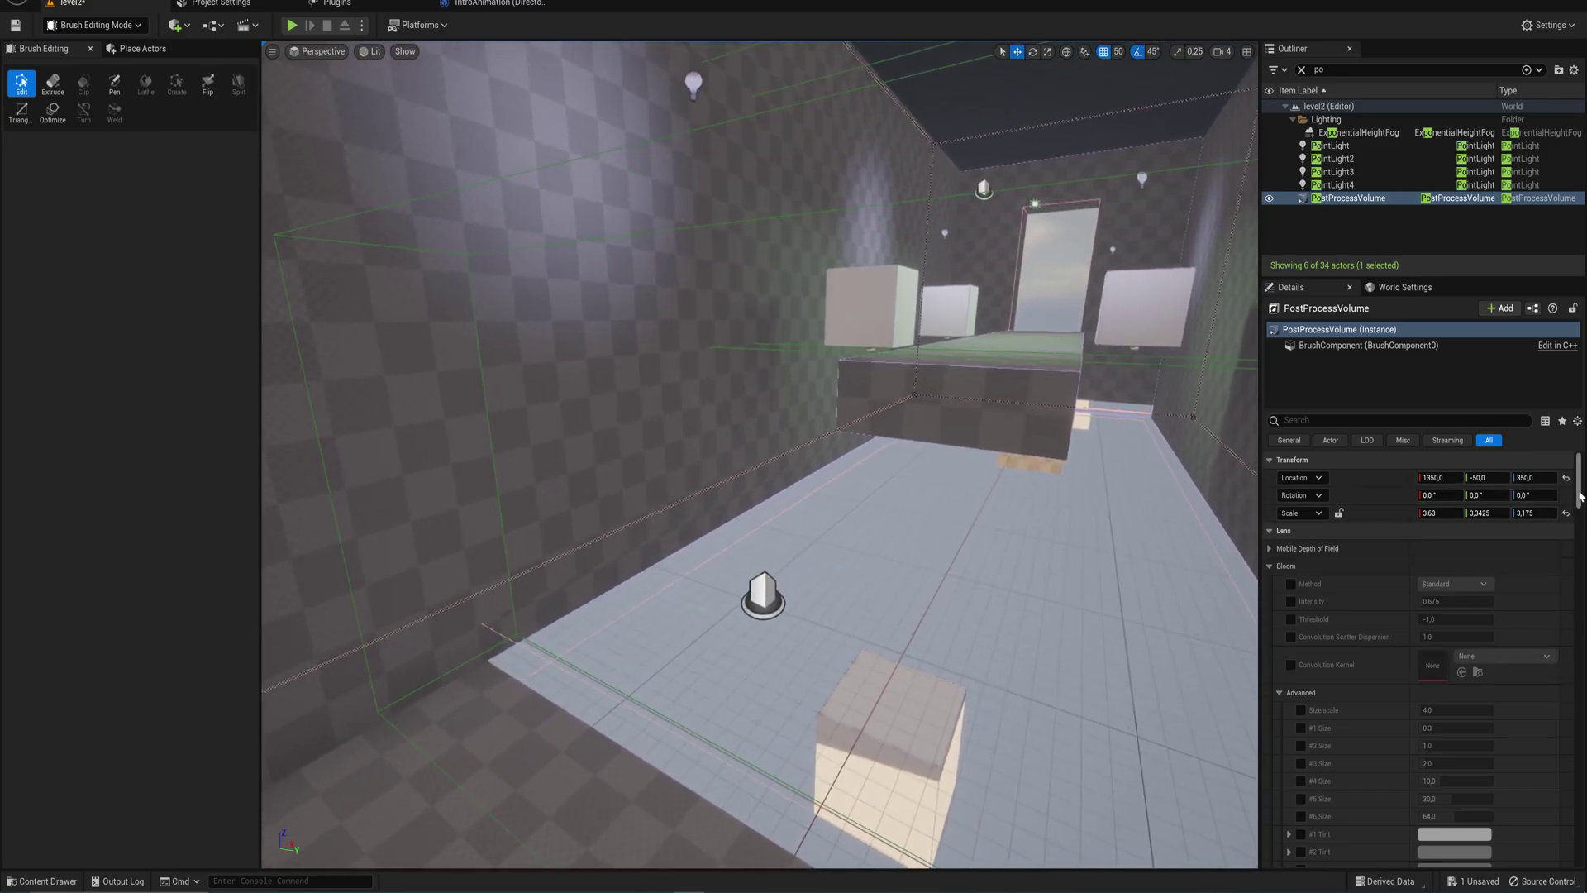
# Reset the volume's global Gamma to its default in the colour-grading settings
pyautogui.scroll(-15, 1580, 496)
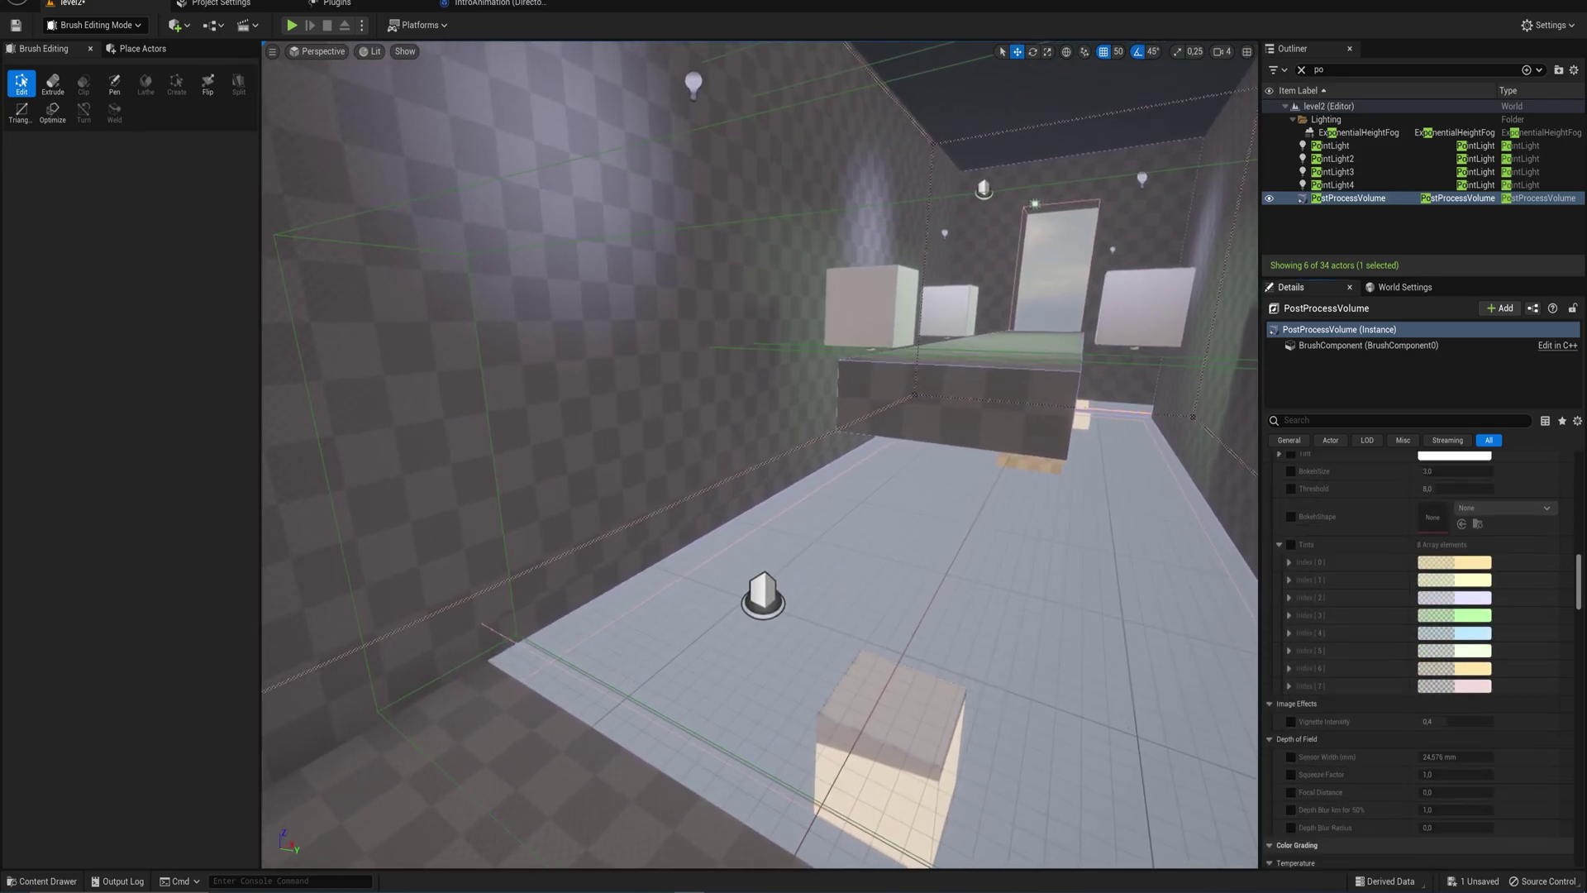
pyautogui.scroll(-10, 1343, 671)
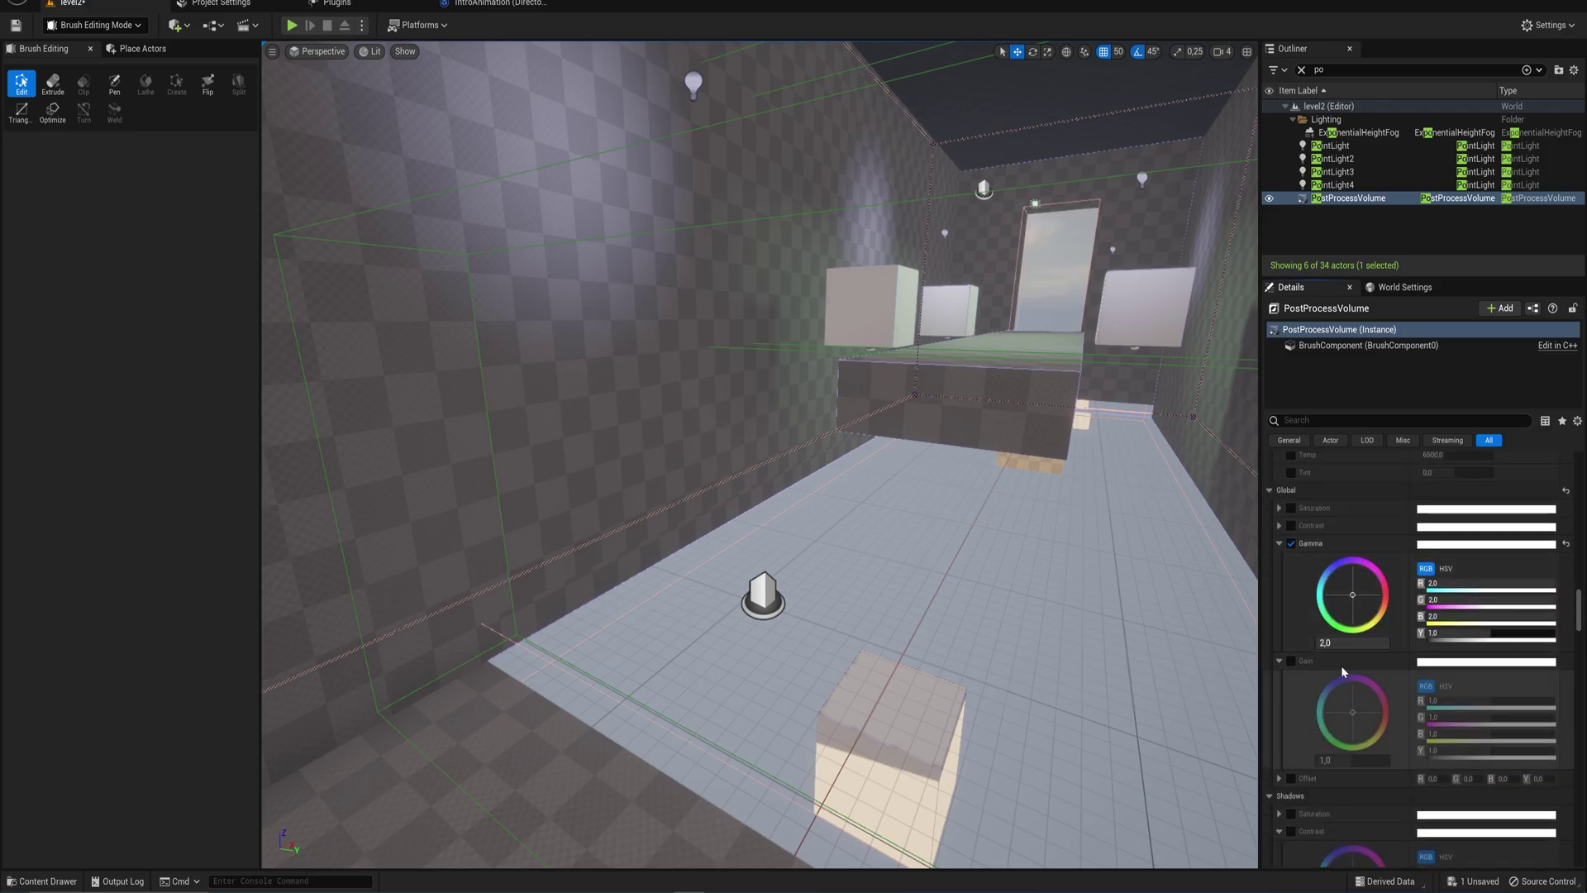
pyautogui.click(1566, 544)
# Examine the Mobile Depth of Field options in the volume's Lens settings
pyautogui.moveTo(1580, 608); pyautogui.dragTo(1582, 568)
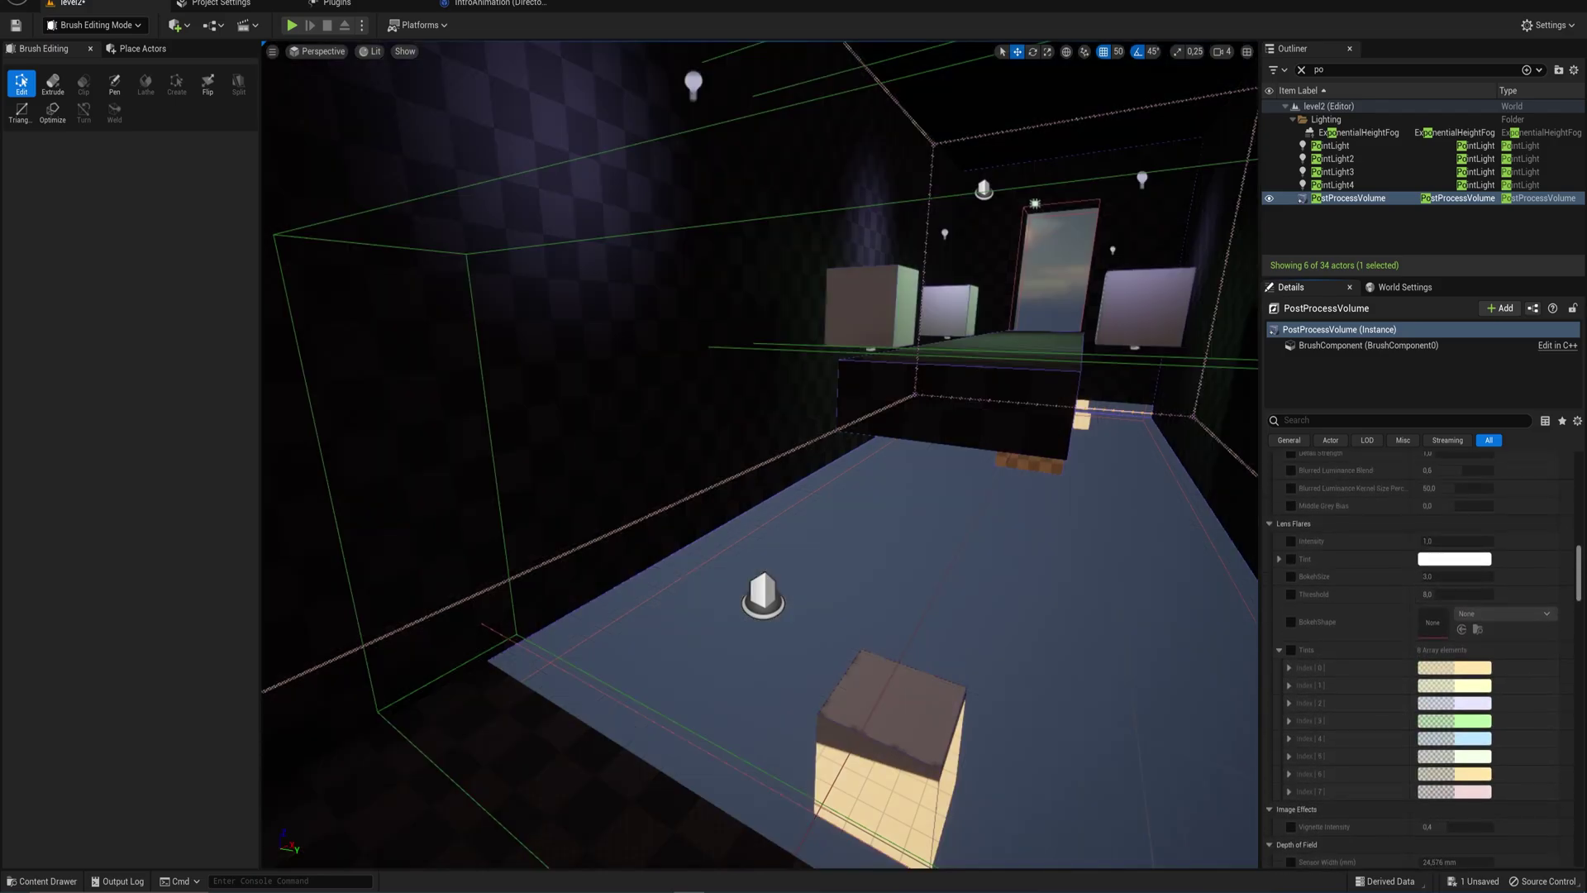
pyautogui.scroll(8, 1422, 659)
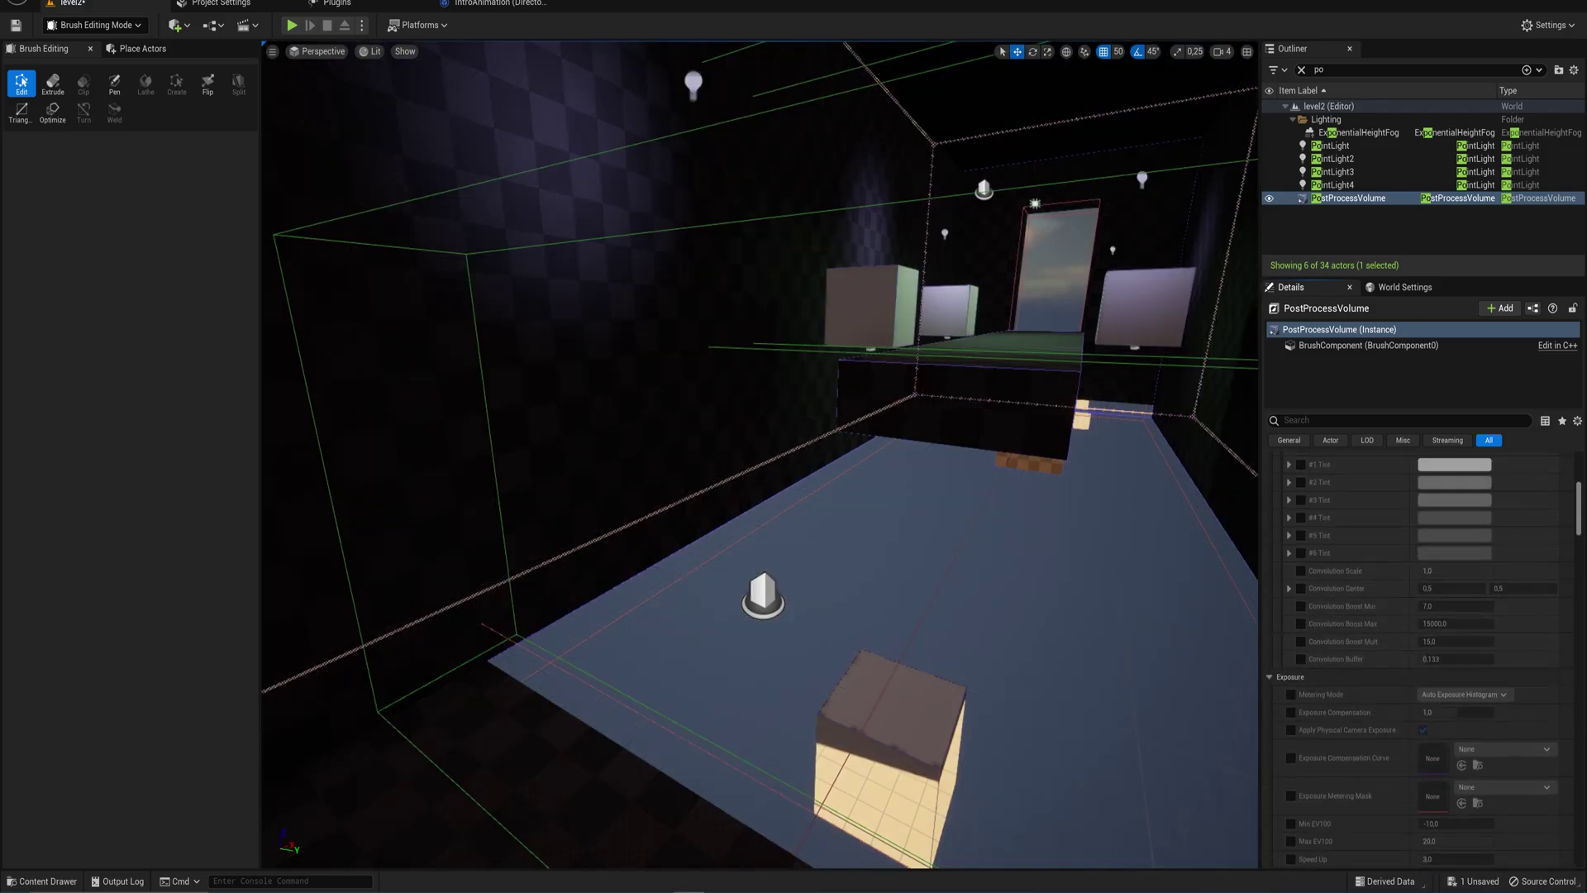
pyautogui.scroll(8, 1421, 659)
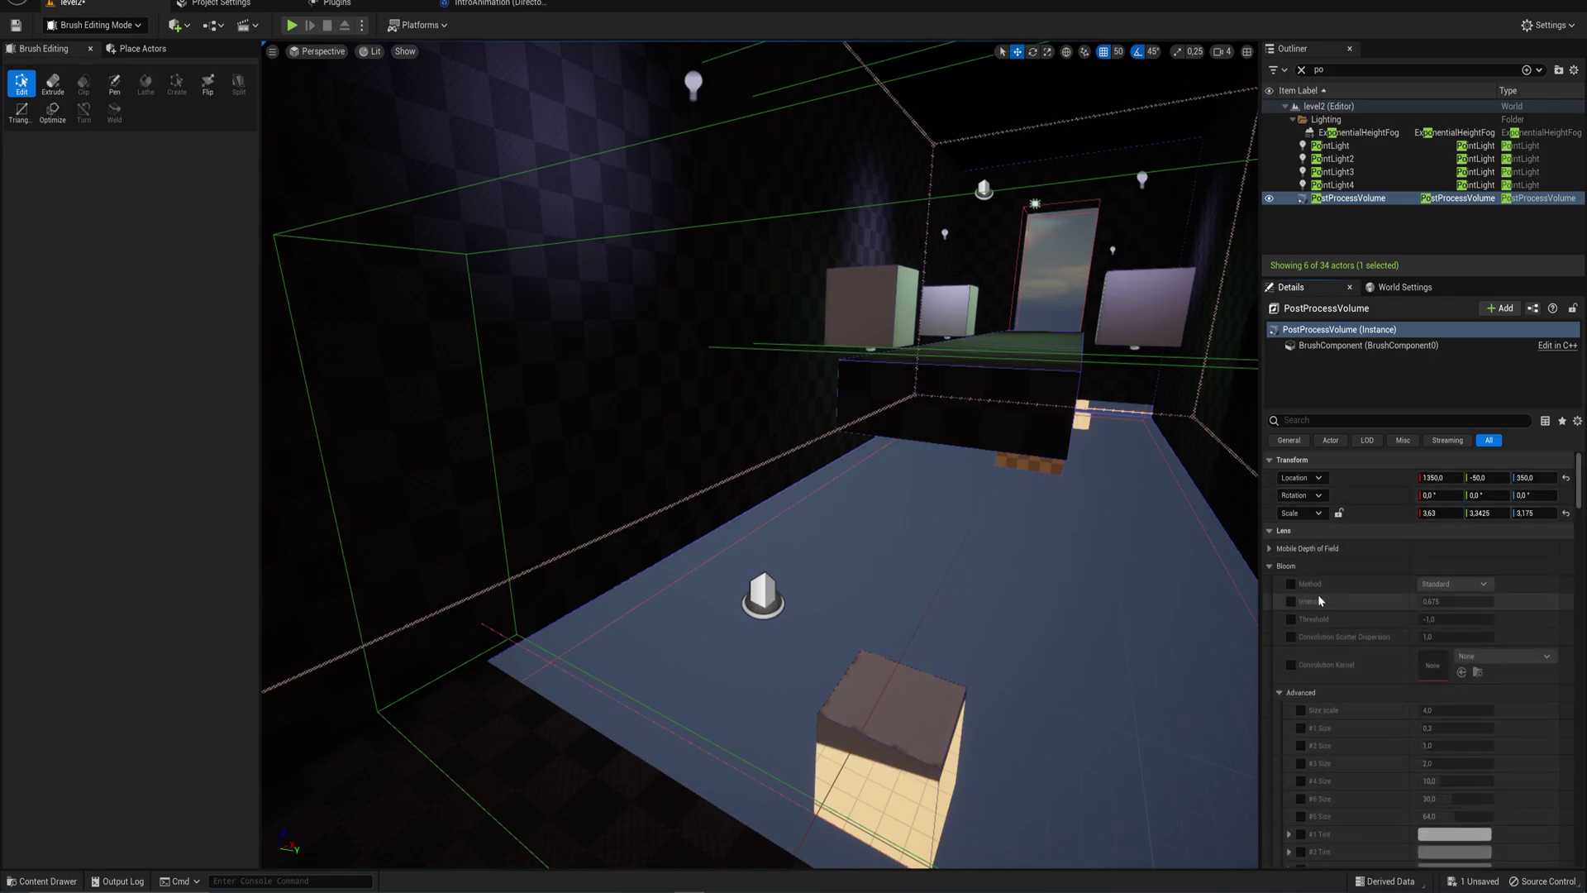
pyautogui.click(1270, 549)
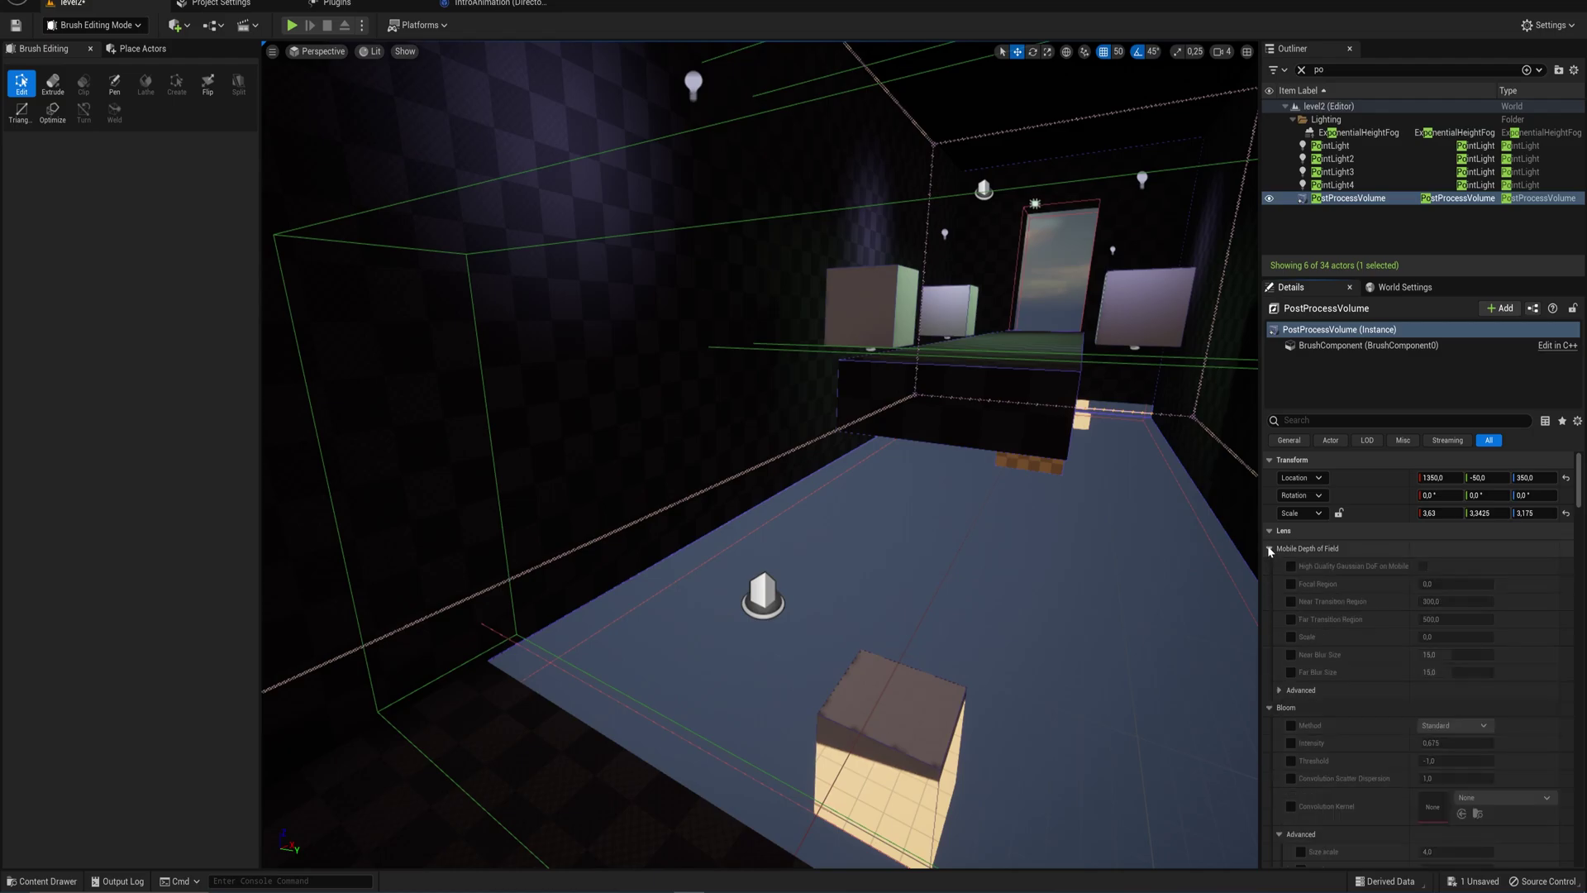
pyautogui.click(1270, 549)
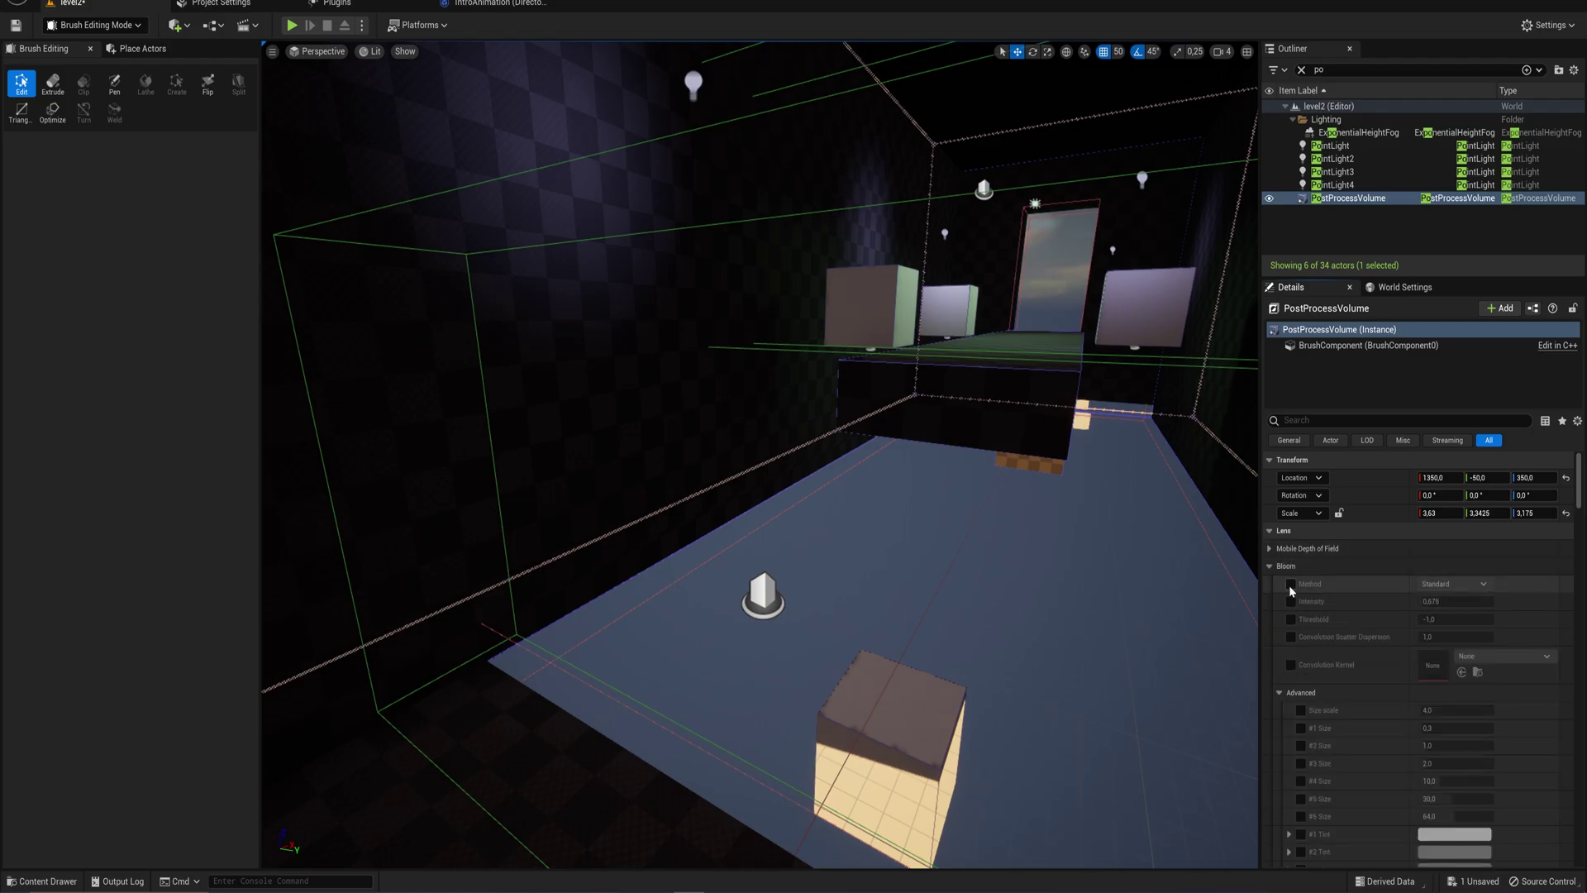
# Enable the volume's Bloom Method, Intensity and Threshold overrides, with Intensity at 8.0 and Threshold at 0.008
pyautogui.click(1294, 584)
pyautogui.moveTo(1042, 573)
pyautogui.mouseDown(button='right')
pyautogui.moveTo(1040, 637)
pyautogui.moveTo(1031, 572)
pyautogui.mouseUp(button='right')
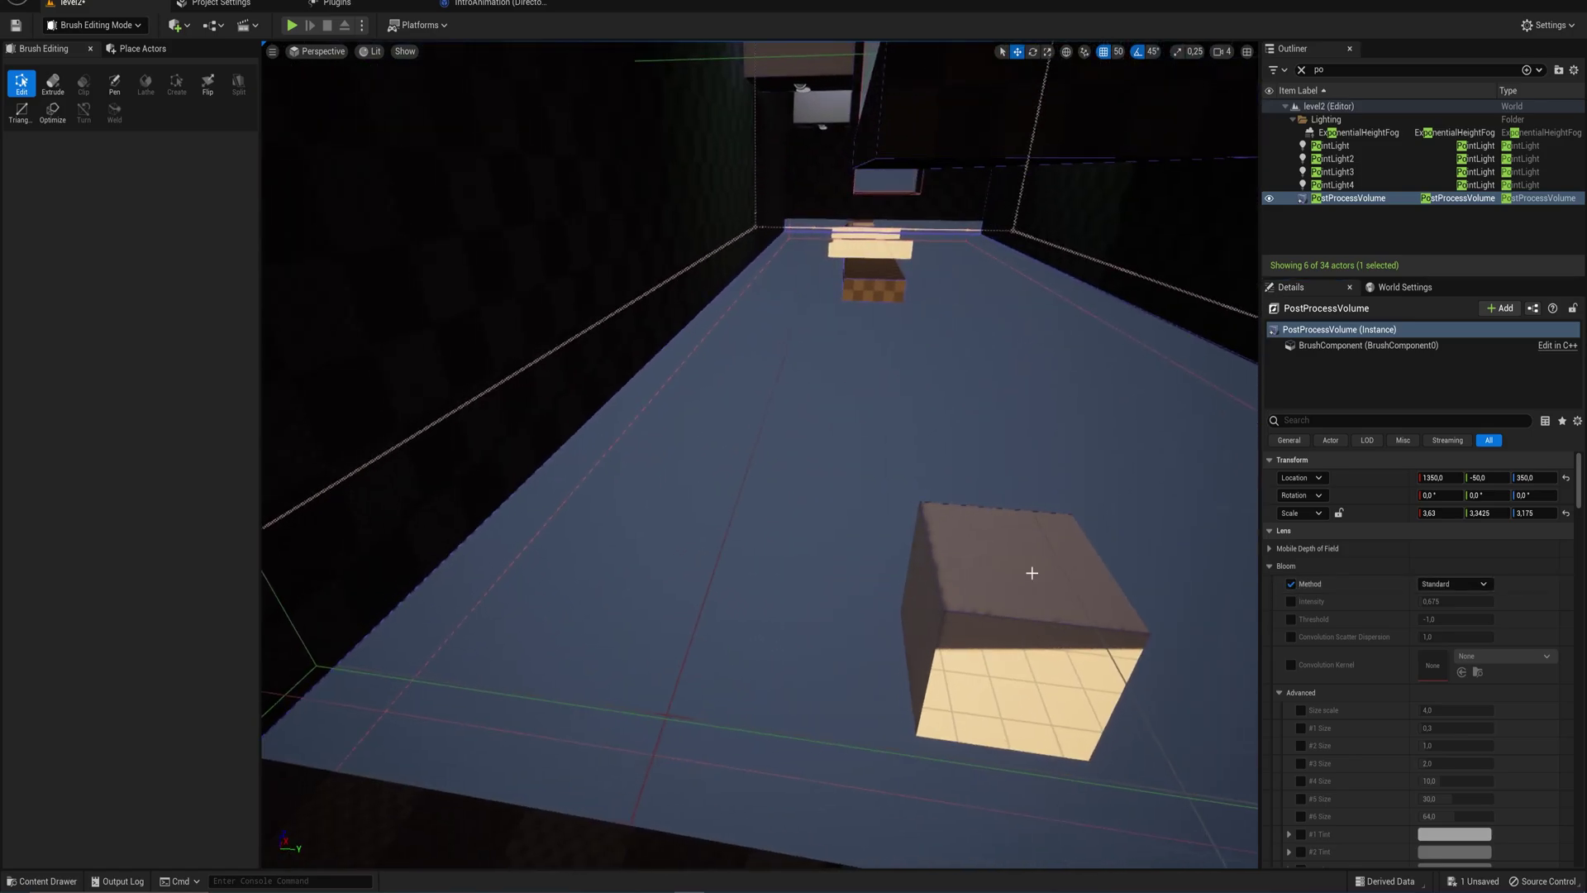
pyautogui.moveTo(963, 720); pyautogui.dragTo(1001, 722, button='right')
pyautogui.press('d')
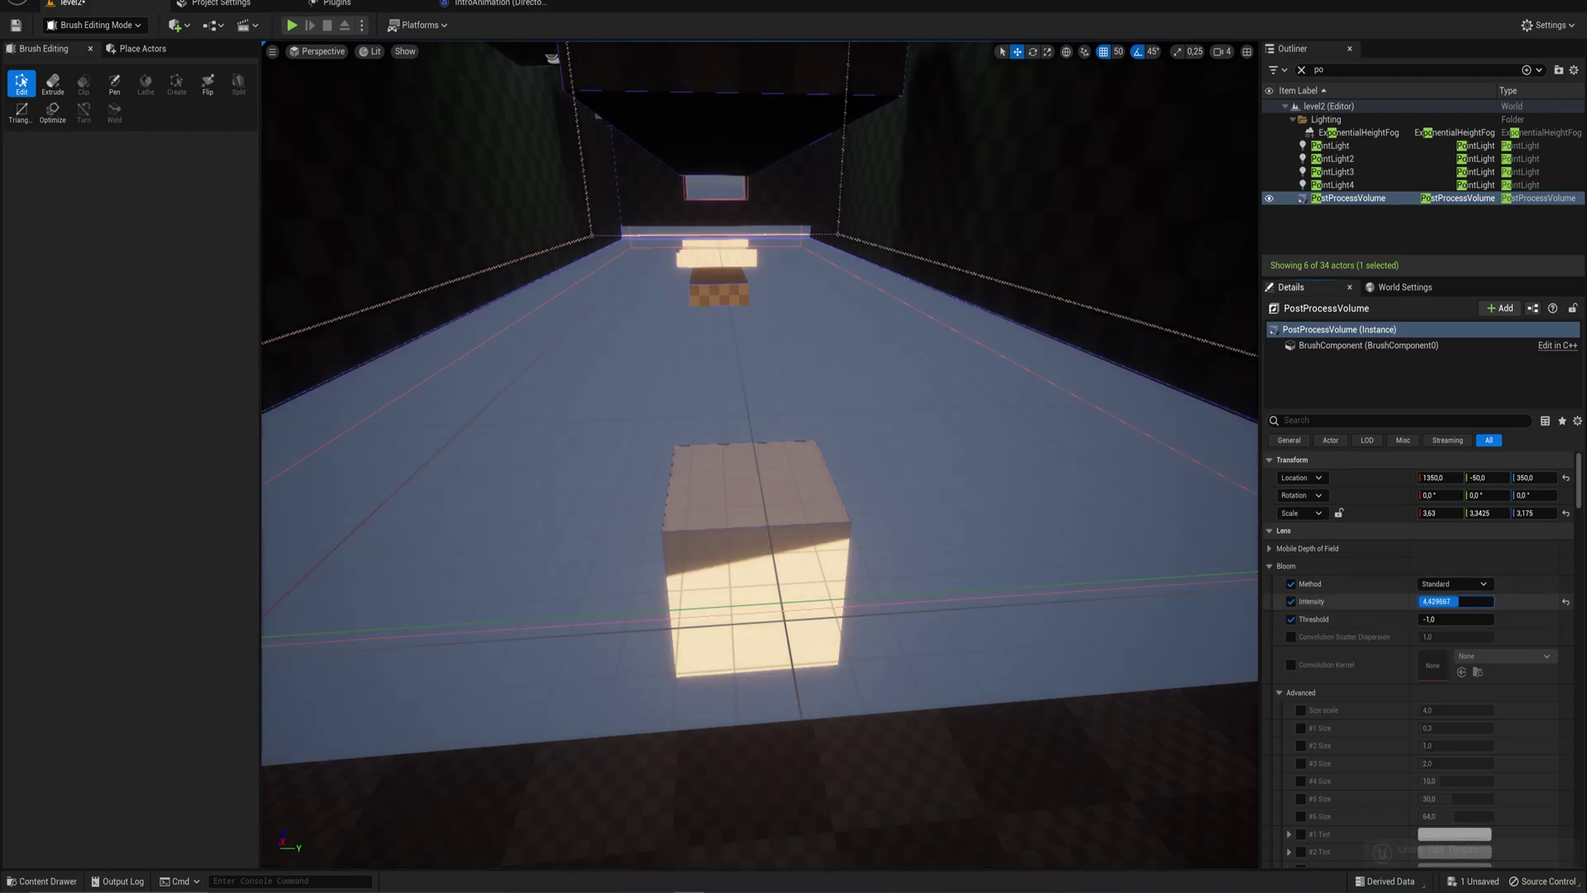
pyautogui.moveTo(1458, 601); pyautogui.dragTo(1486, 601)
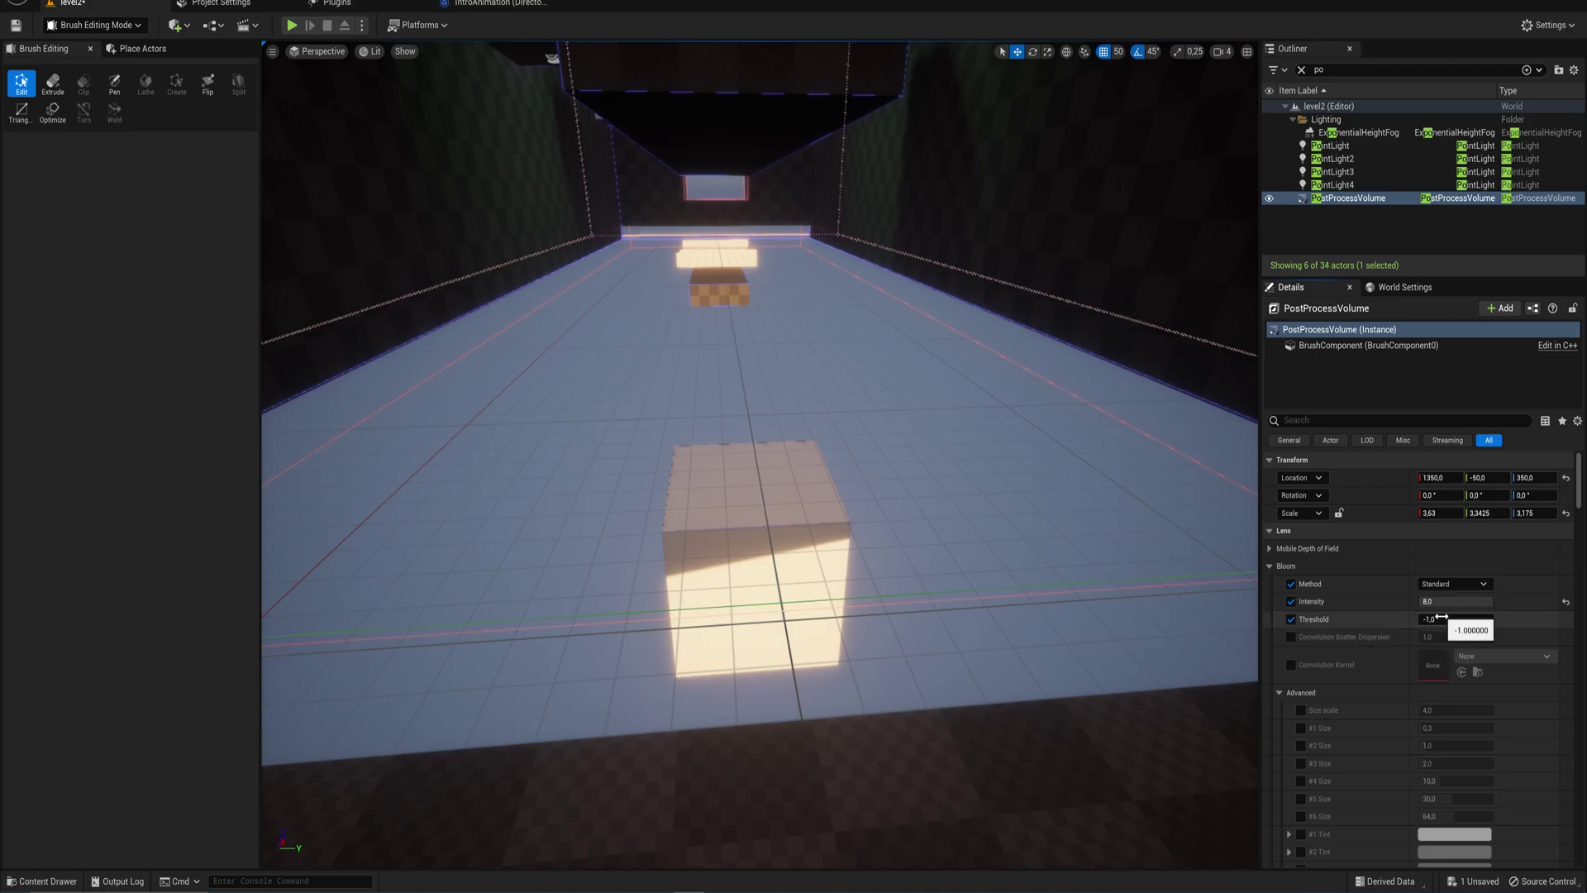
pyautogui.moveTo(1454, 619); pyautogui.dragTo(1479, 619)
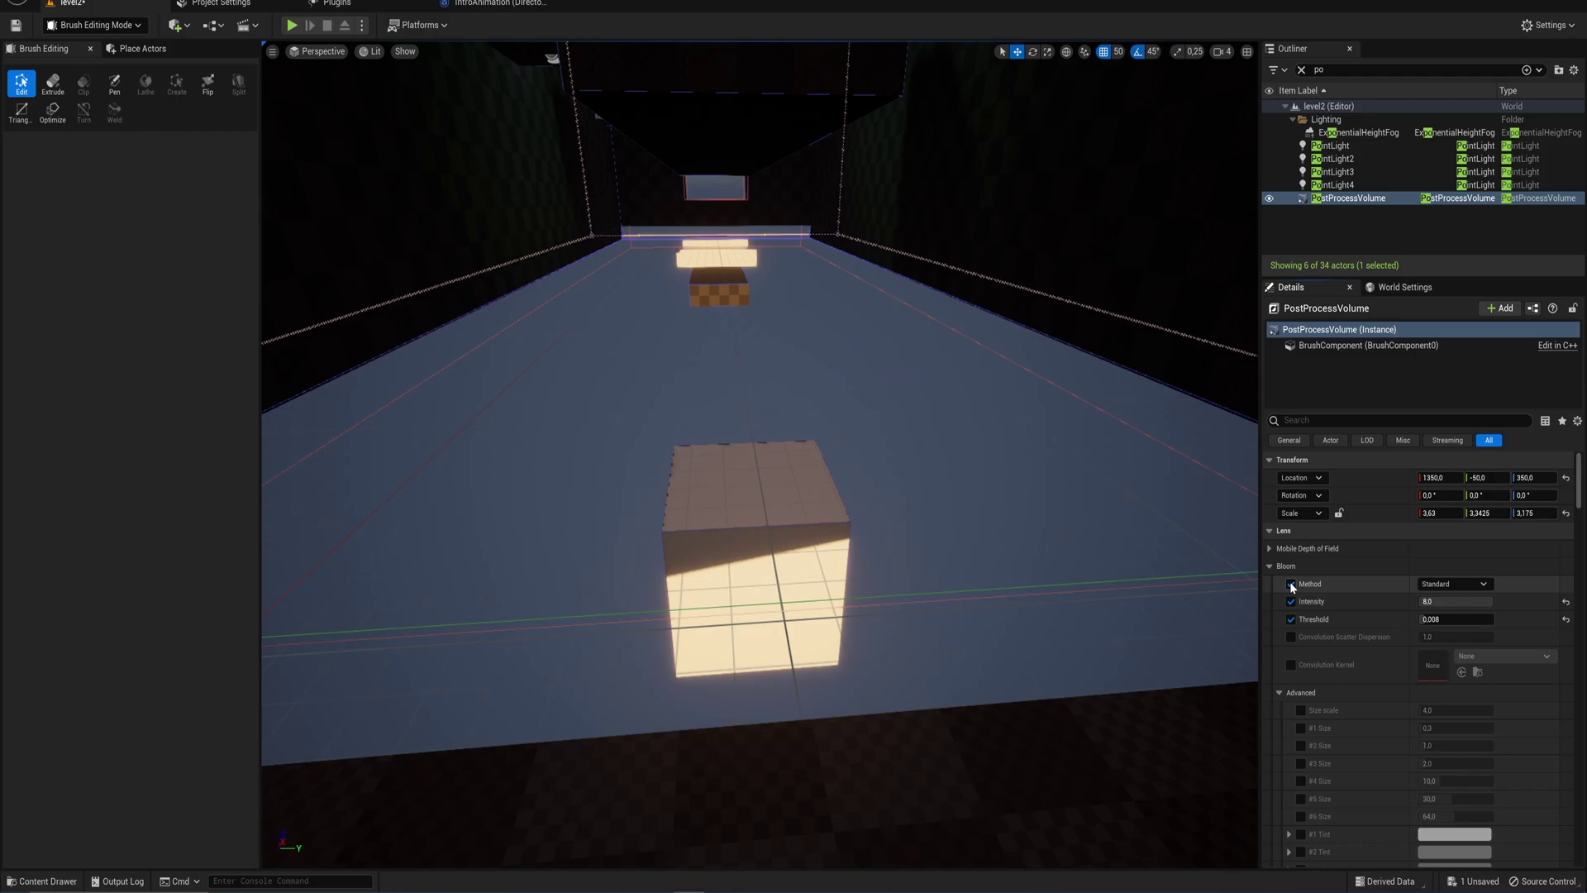
pyautogui.moveTo(1455, 601)
pyautogui.mouseDown()
pyautogui.moveTo(1438, 601)
pyautogui.moveTo(1479, 601)
pyautogui.mouseUp()
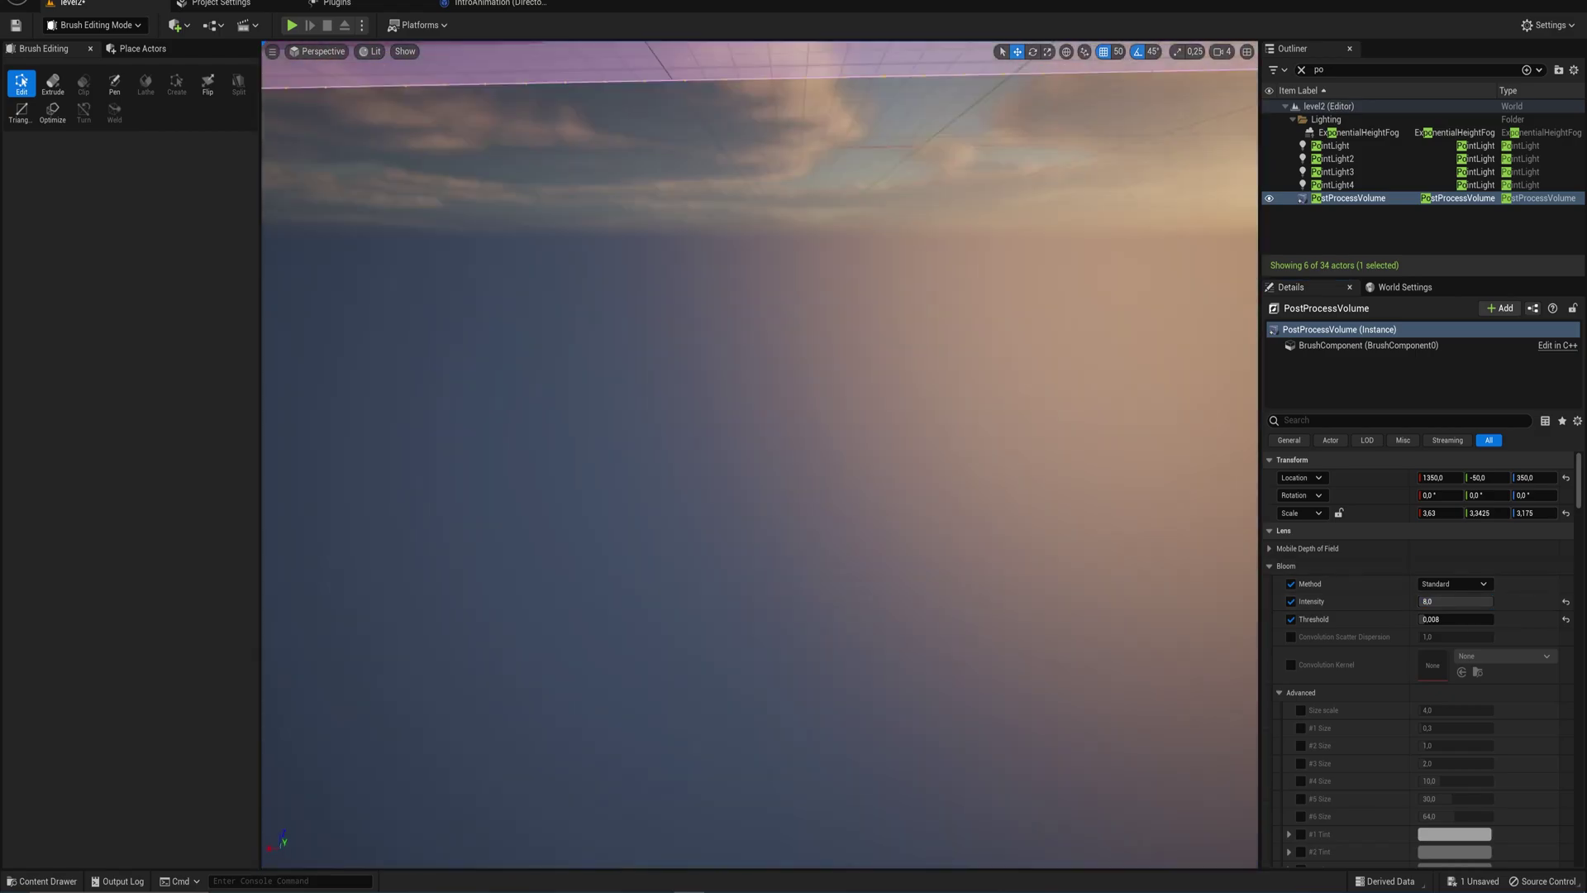
# Extend the volume downward by pulling its bottom face well below the room's floor
pyautogui.moveTo(760, 455); pyautogui.dragTo(926, 512, button='right')
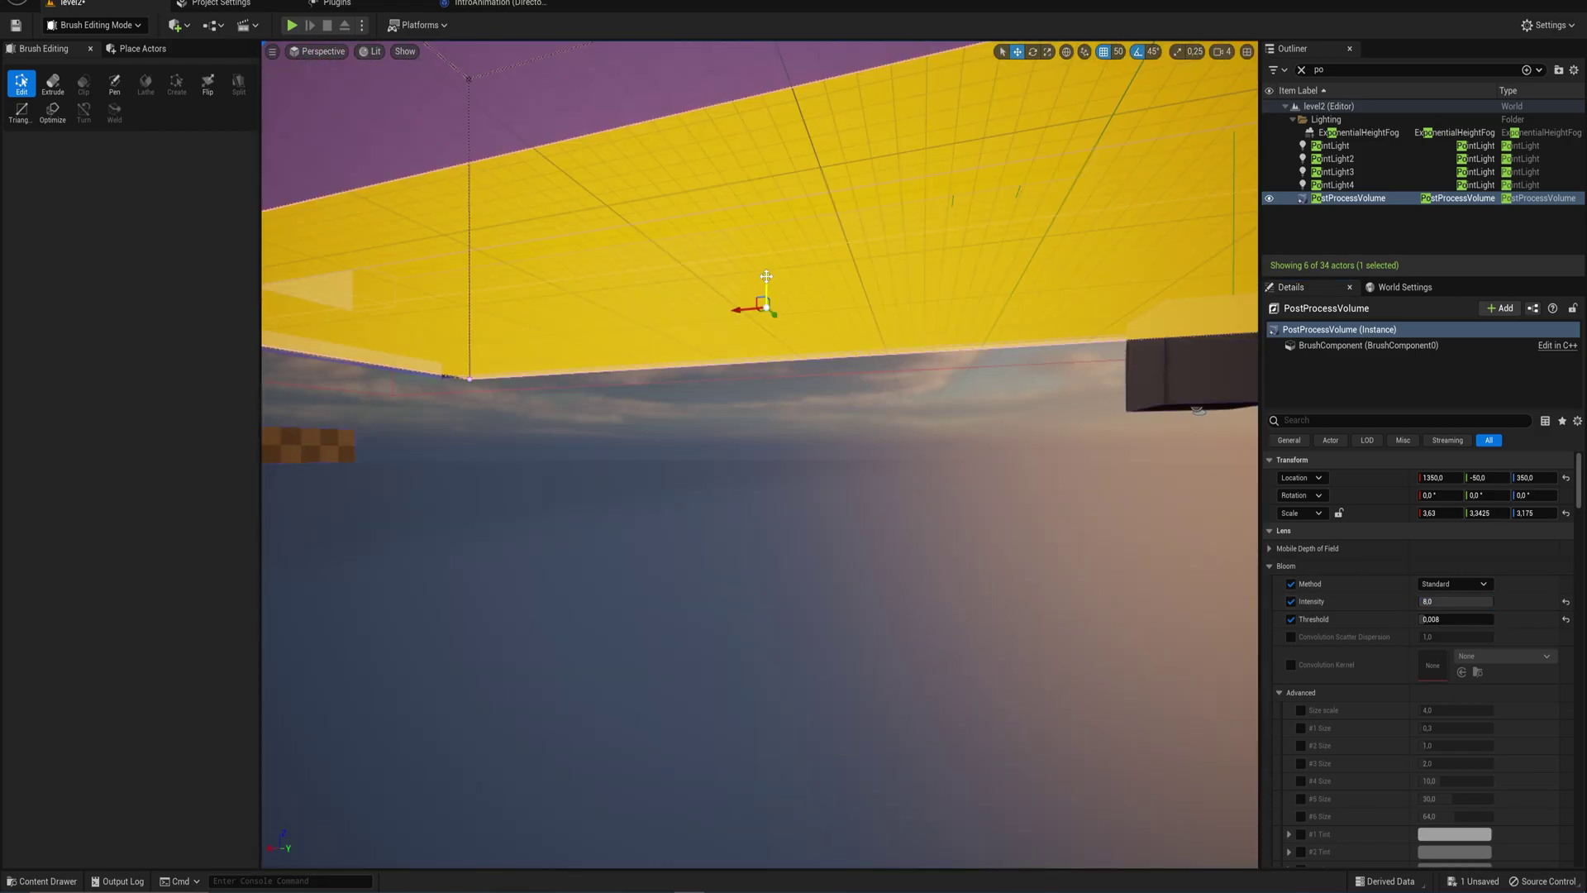
pyautogui.moveTo(765, 285); pyautogui.dragTo(766, 547)
pyautogui.moveTo(776, 493); pyautogui.dragTo(944, 486, button='right')
# Drop the Bloom Intensity to 0.0, and then set it to 1.0 with the sun in view
pyautogui.moveTo(1450, 602); pyautogui.dragTo(1397, 601)
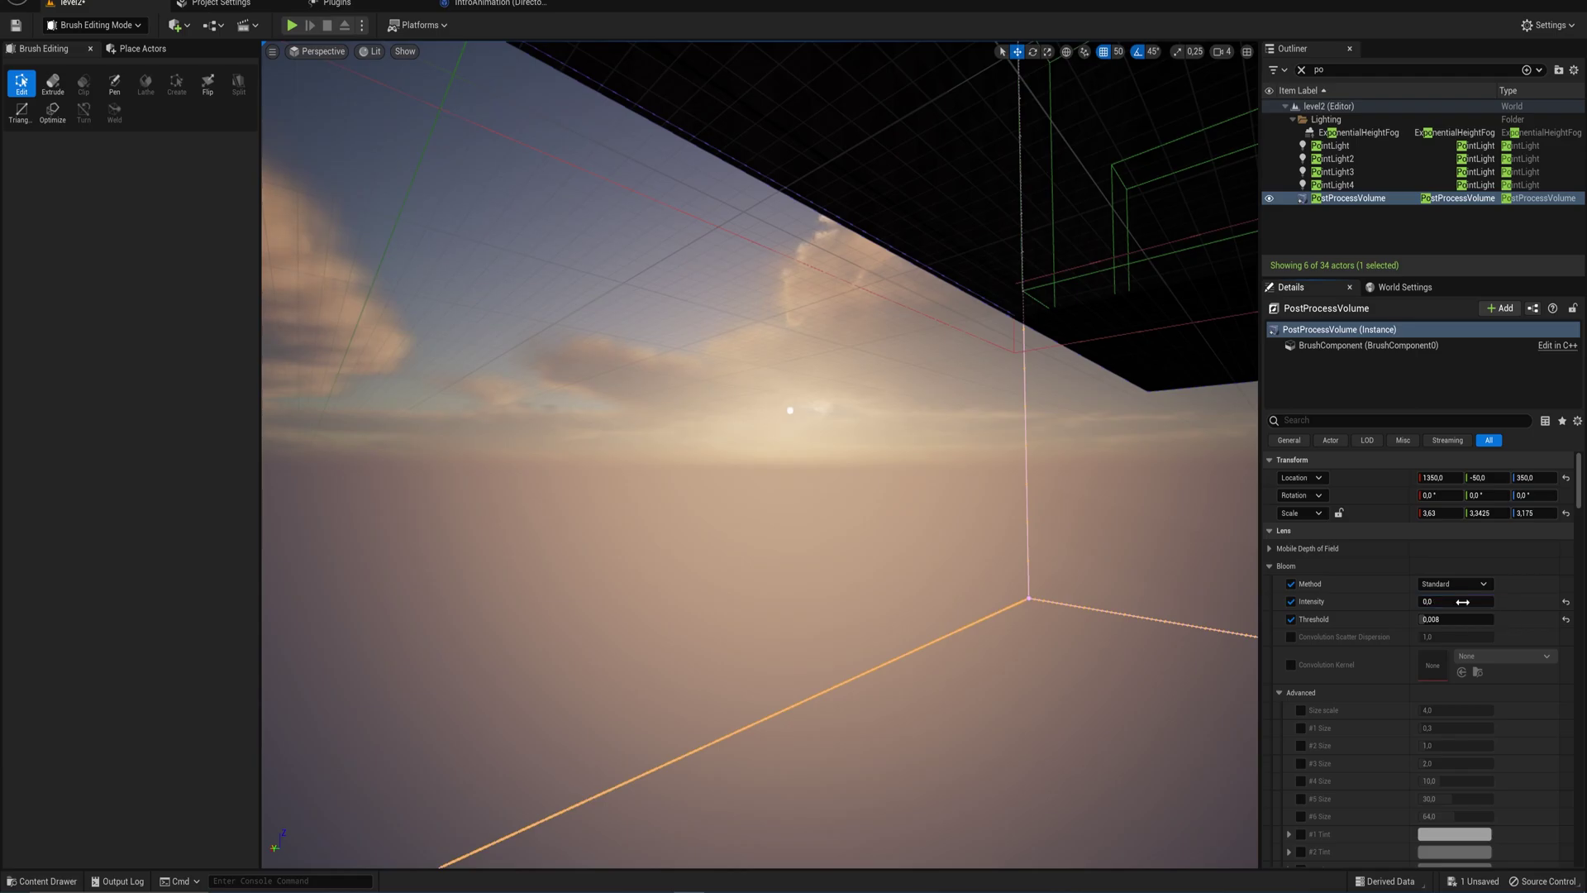
pyautogui.write('1')
pyautogui.press('Return')
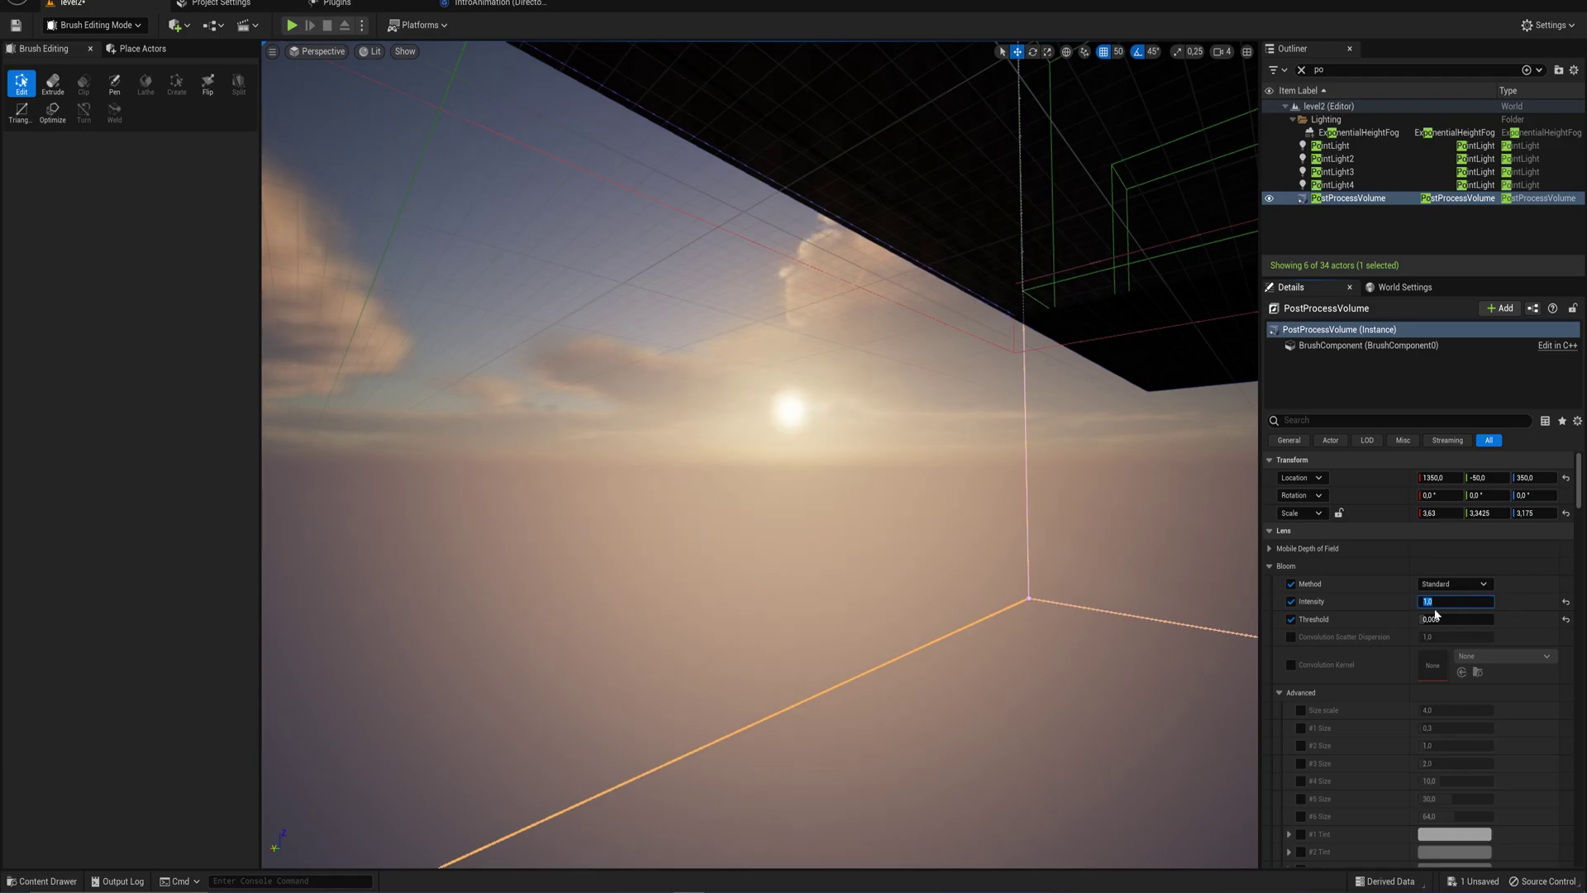
# Raise the Bloom Intensity to about 4 while viewing the brightly lit block inside the room
pyautogui.moveTo(1074, 562); pyautogui.dragTo(1273, 500, button='right')
pyautogui.press('w')
pyautogui.moveTo(760, 455); pyautogui.dragTo(1198, 541, button='right')
pyautogui.moveTo(826, 314); pyautogui.dragTo(923, 450, button='right')
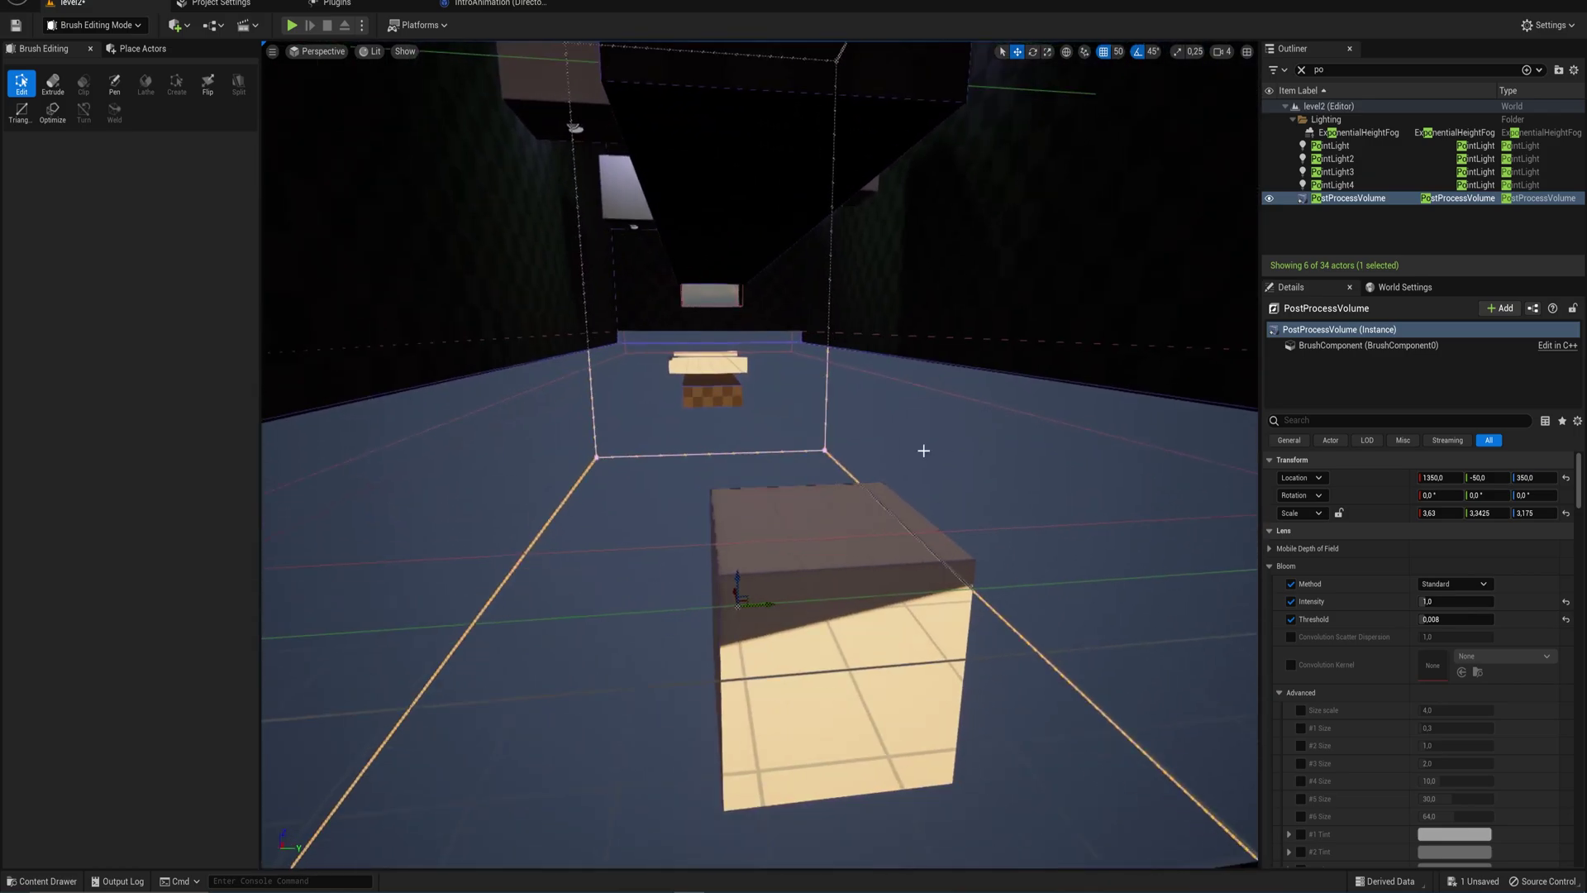
pyautogui.moveTo(1428, 601); pyautogui.dragTo(1479, 601)
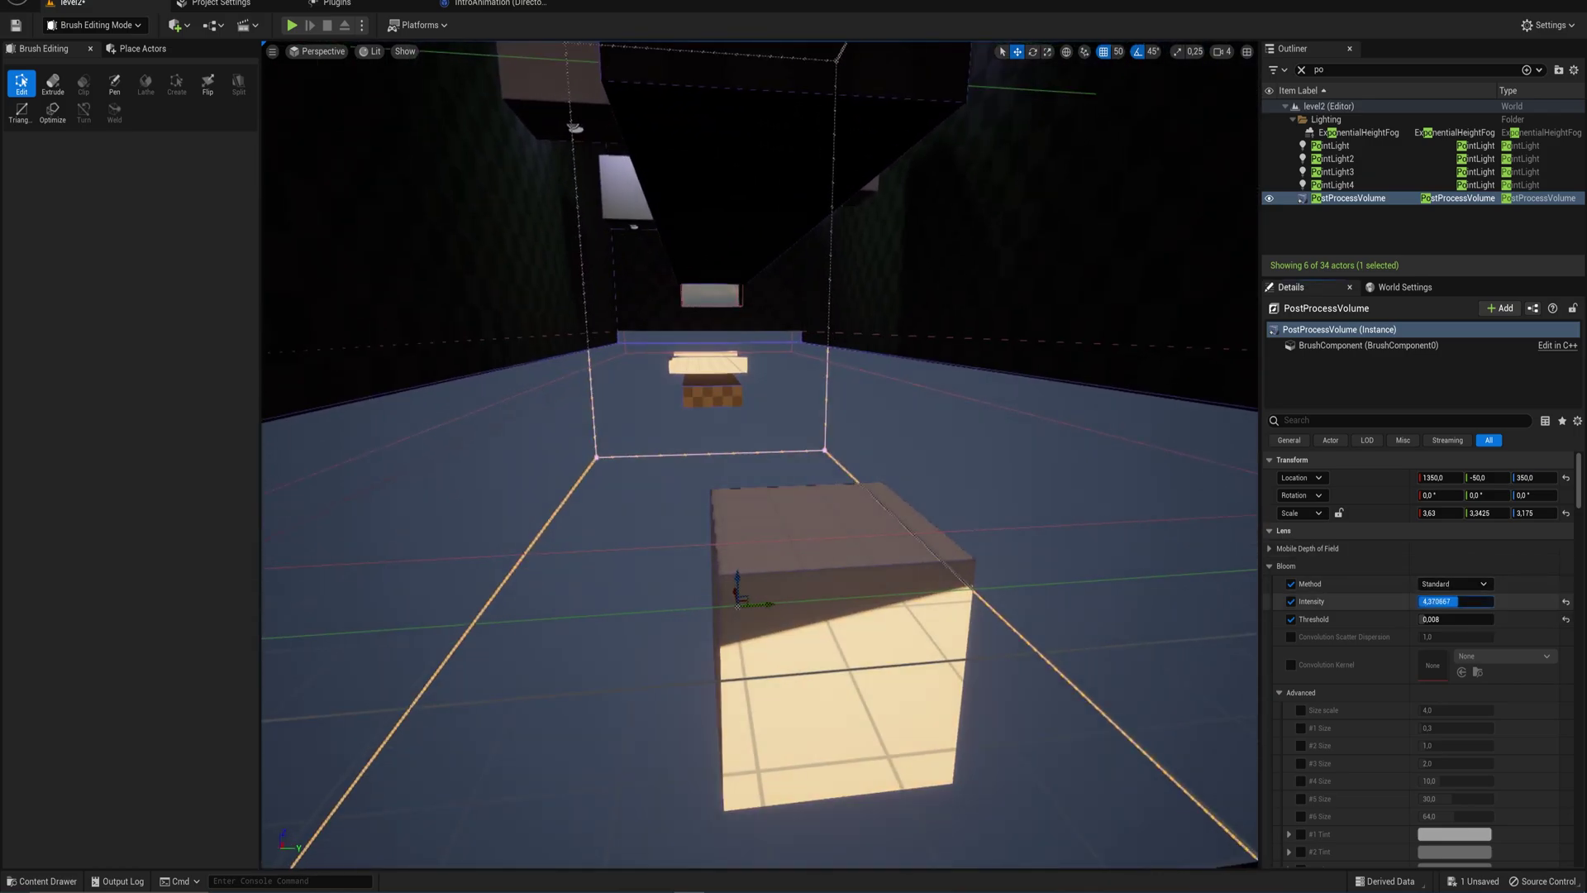
# Return to Selection Mode and collapse the advanced Bloom settings of the volume
pyautogui.press('s')
pyautogui.moveTo(794, 454); pyautogui.dragTo(789, 398, button='right')
pyautogui.press('w')
pyautogui.press('d')
pyautogui.scroll(4, 1421, 528)
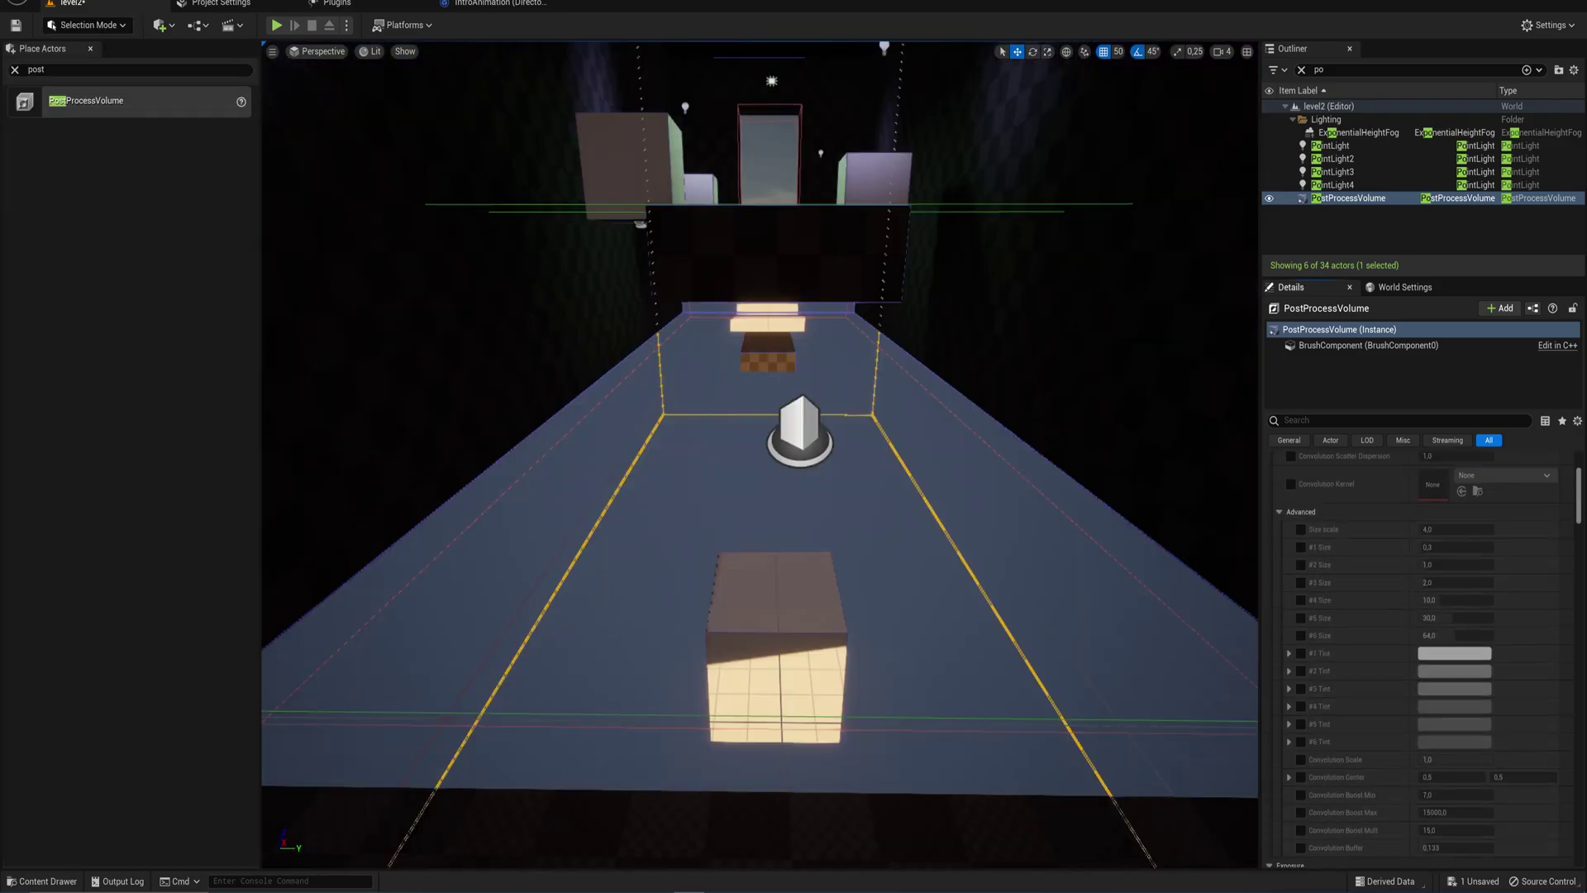
pyautogui.click(1279, 513)
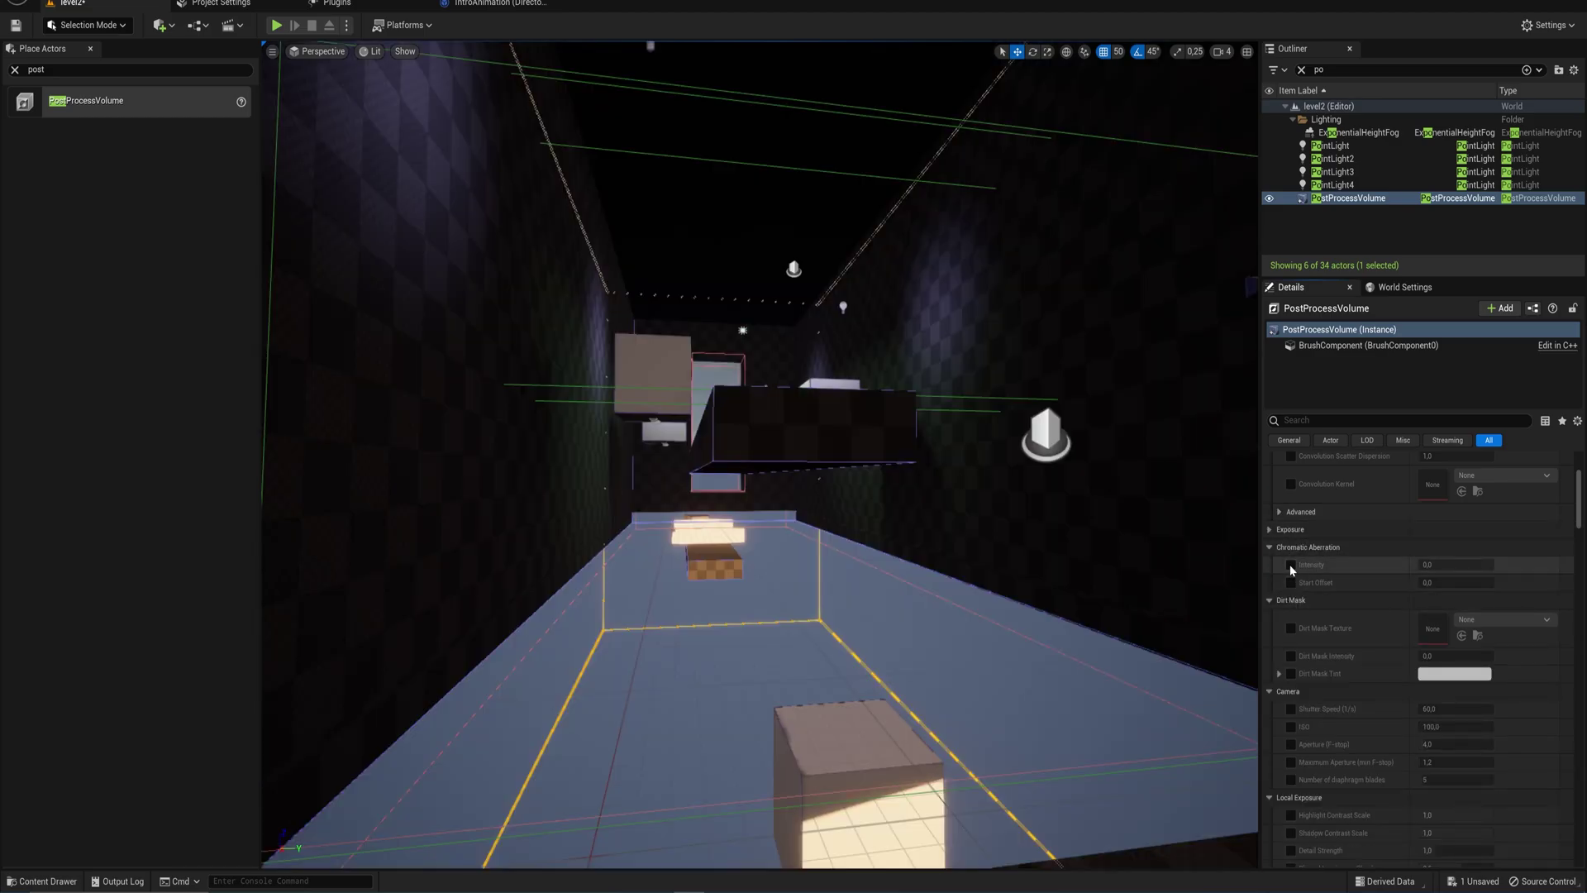
# Enable the Chromatic Aberration overrides, raising Intensity to 5.0 and Start Offset to about 0.72
pyautogui.click(1291, 566)
pyautogui.moveTo(1446, 565); pyautogui.dragTo(1529, 565)
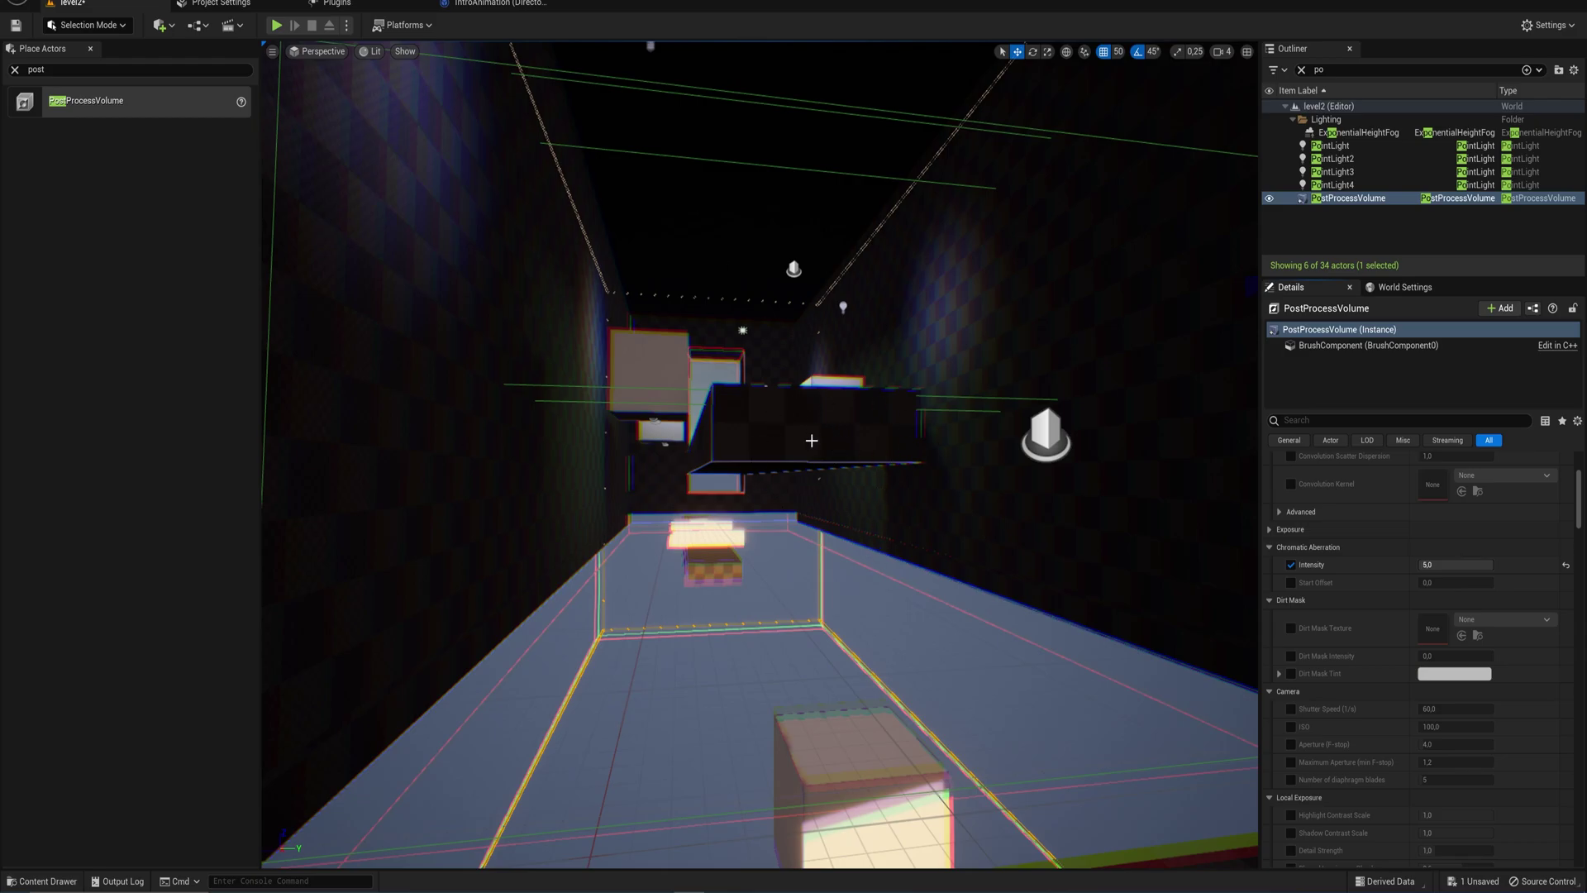
pyautogui.click(1291, 583)
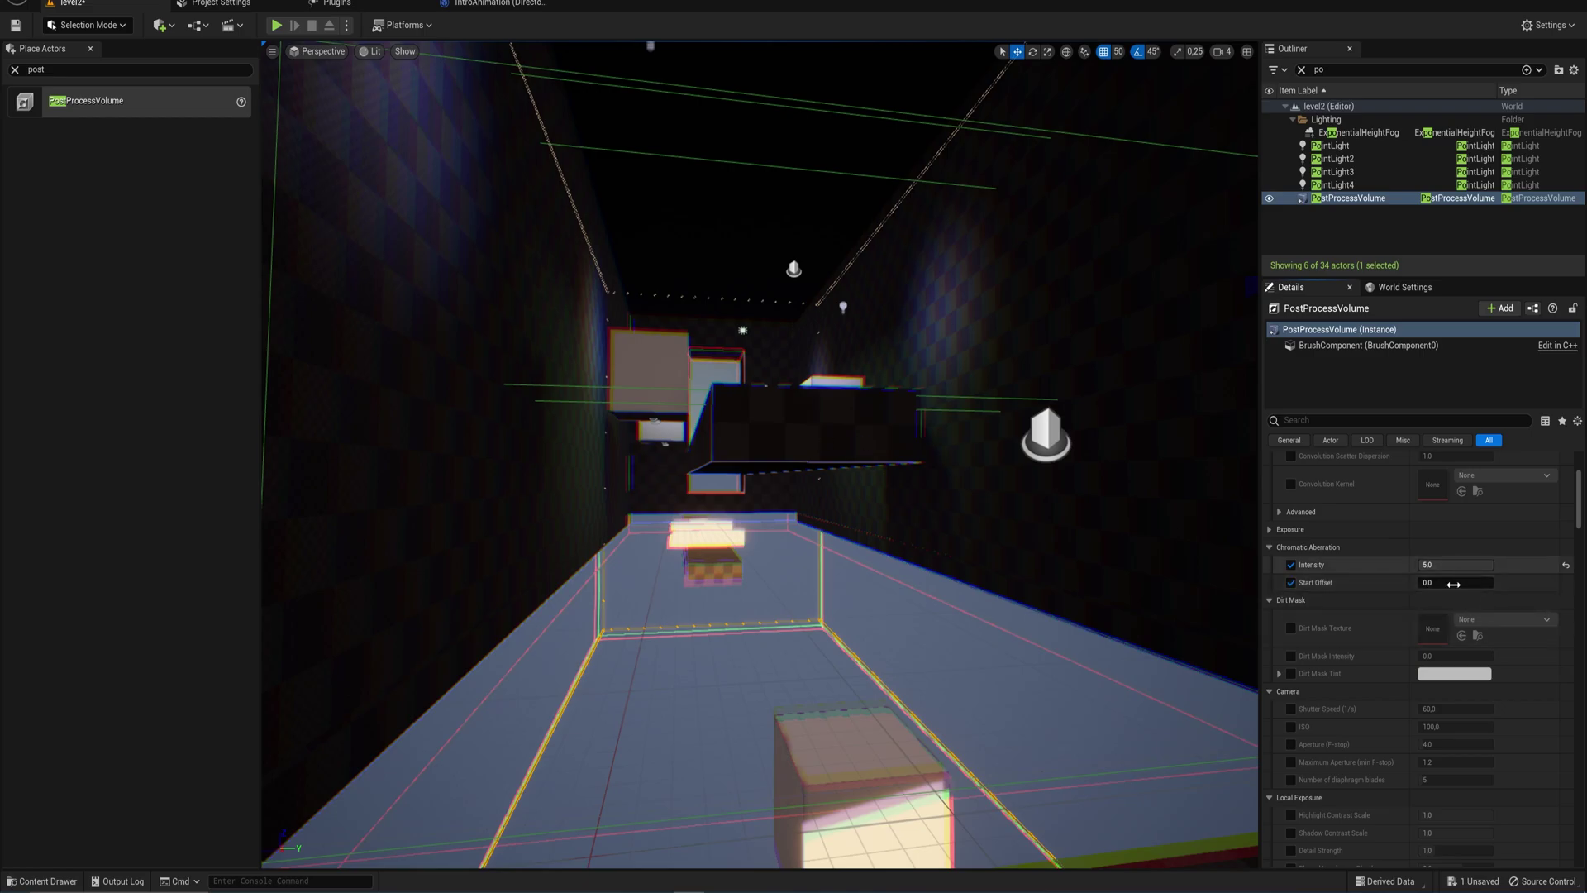
pyautogui.moveTo(1431, 581); pyautogui.dragTo(1471, 581)
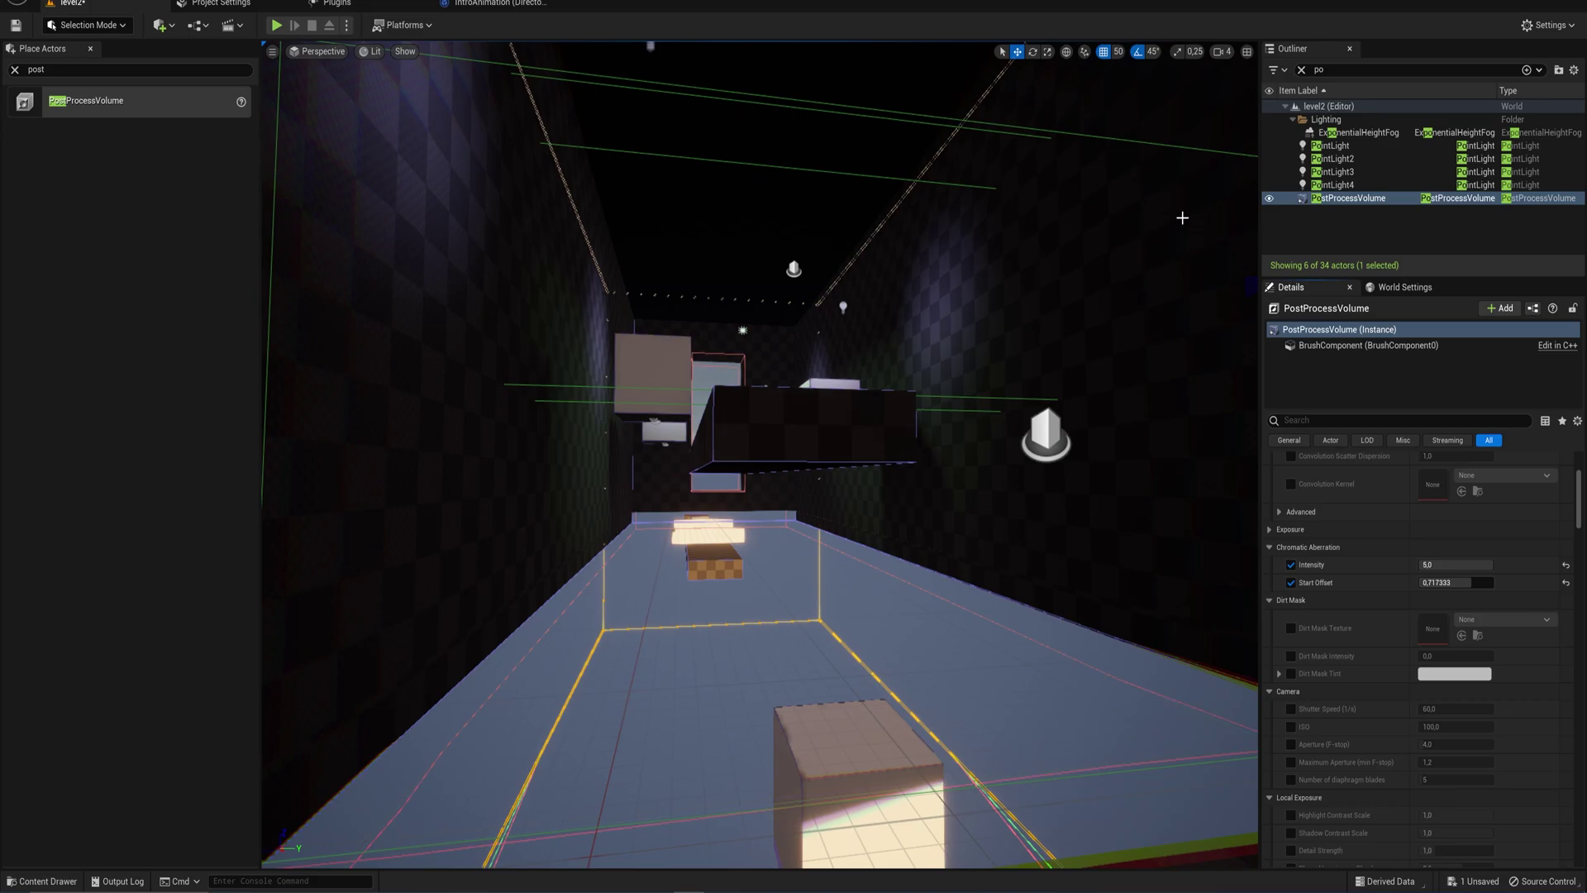
# Try a Chromatic Aberration Start Offset of 0.072, and then disable both the Intensity and Start Offset overrides
pyautogui.click(1446, 582)
pyautogui.write('0,072')
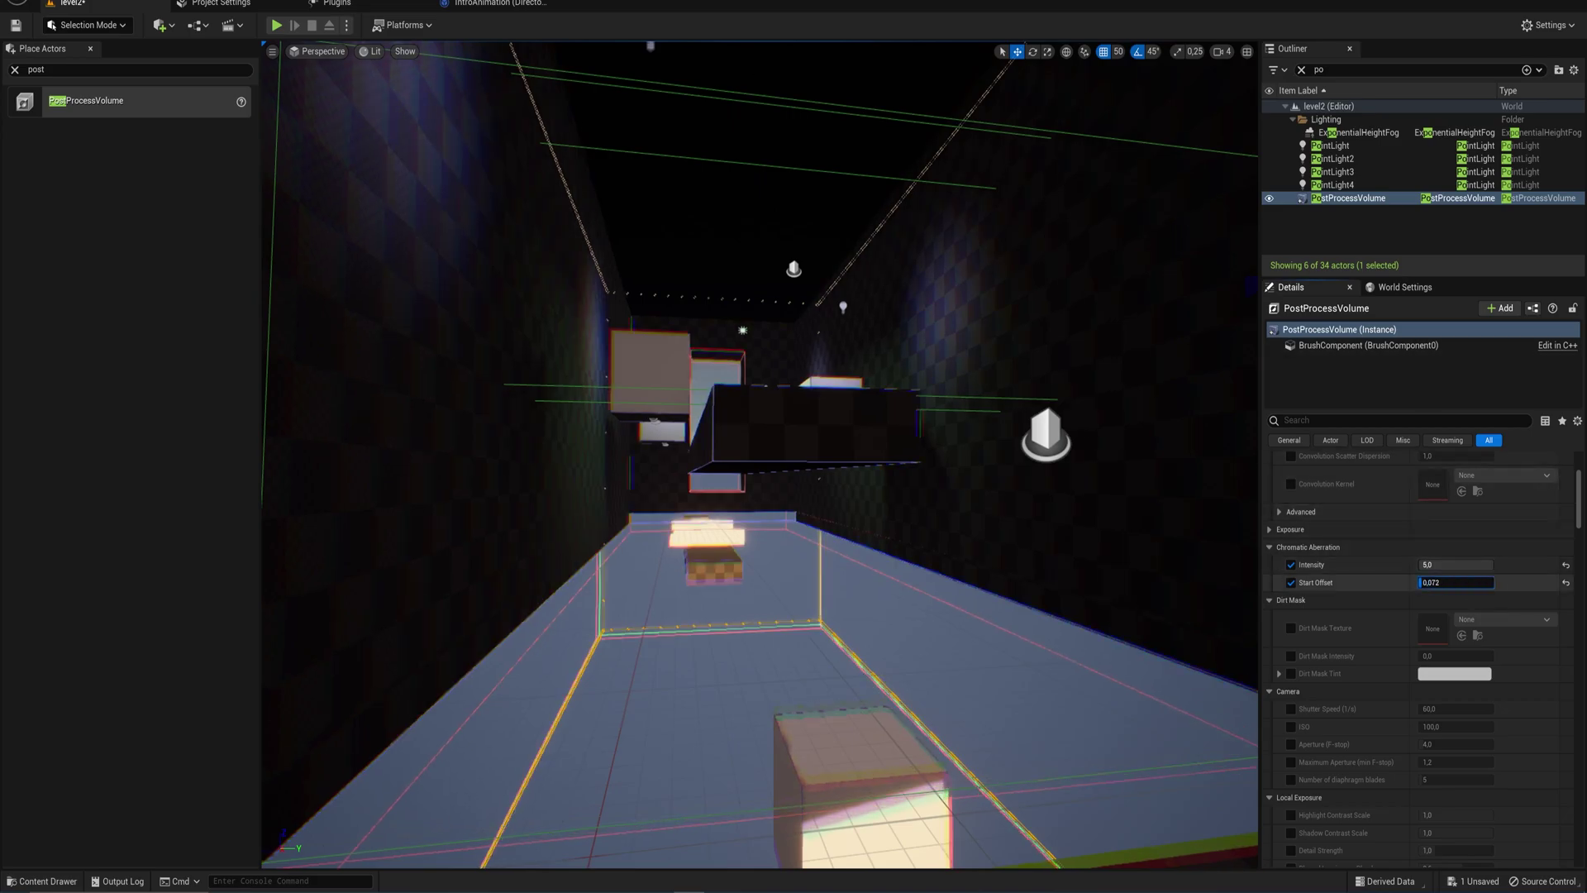
pyautogui.moveTo(1456, 583); pyautogui.dragTo(1446, 582)
pyautogui.click(1291, 566)
pyautogui.click(1291, 582)
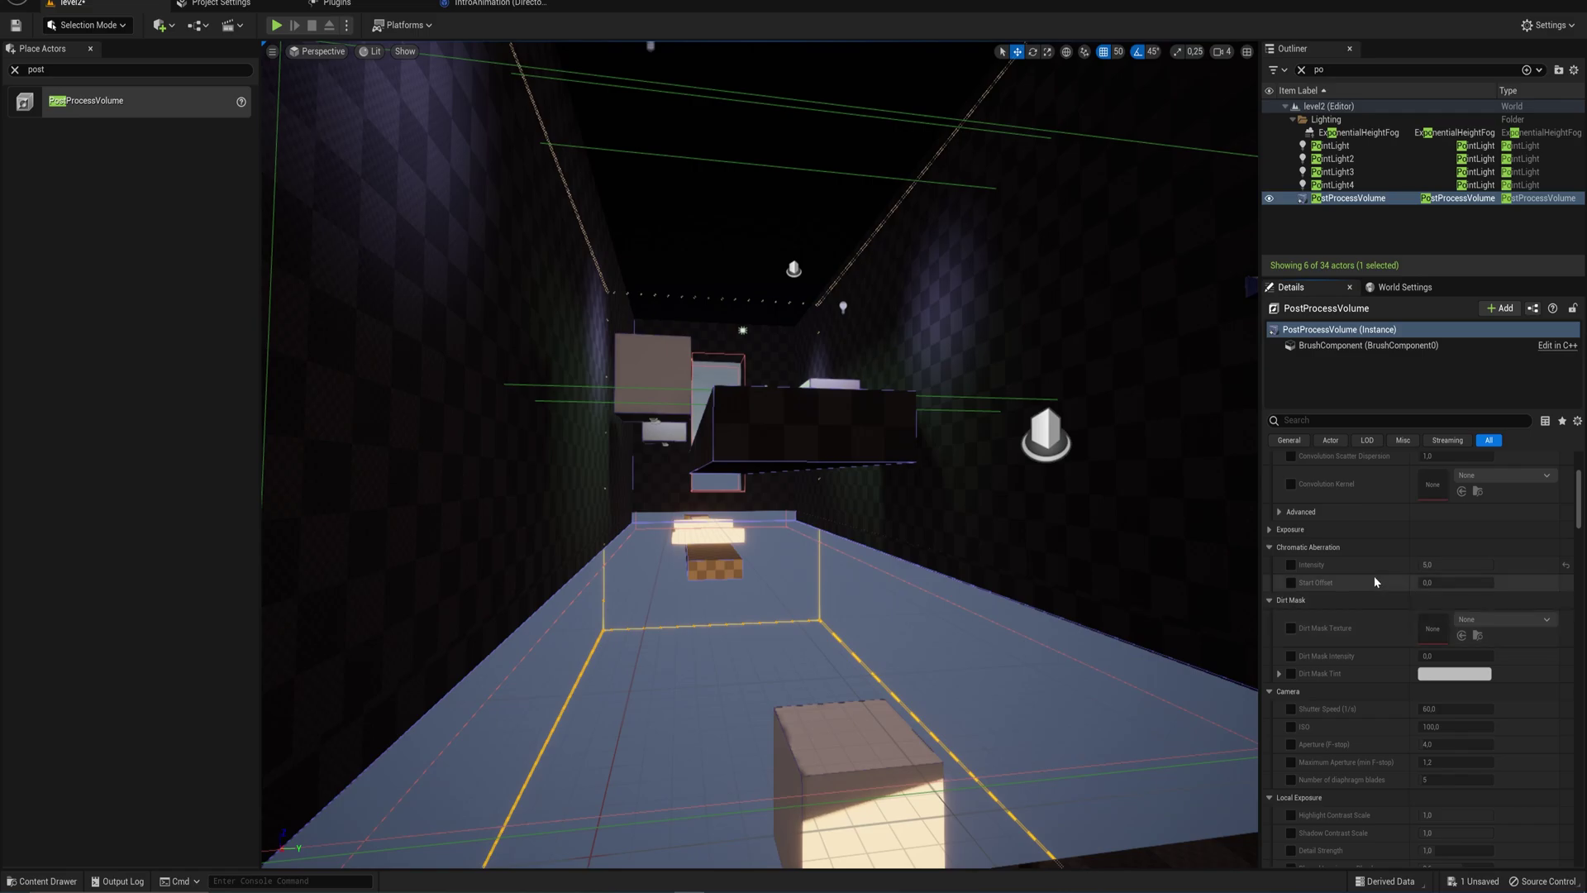
# Enable the Dirt Mask Texture override and search the available textures for "dirt", then clear the search
pyautogui.click(1291, 628)
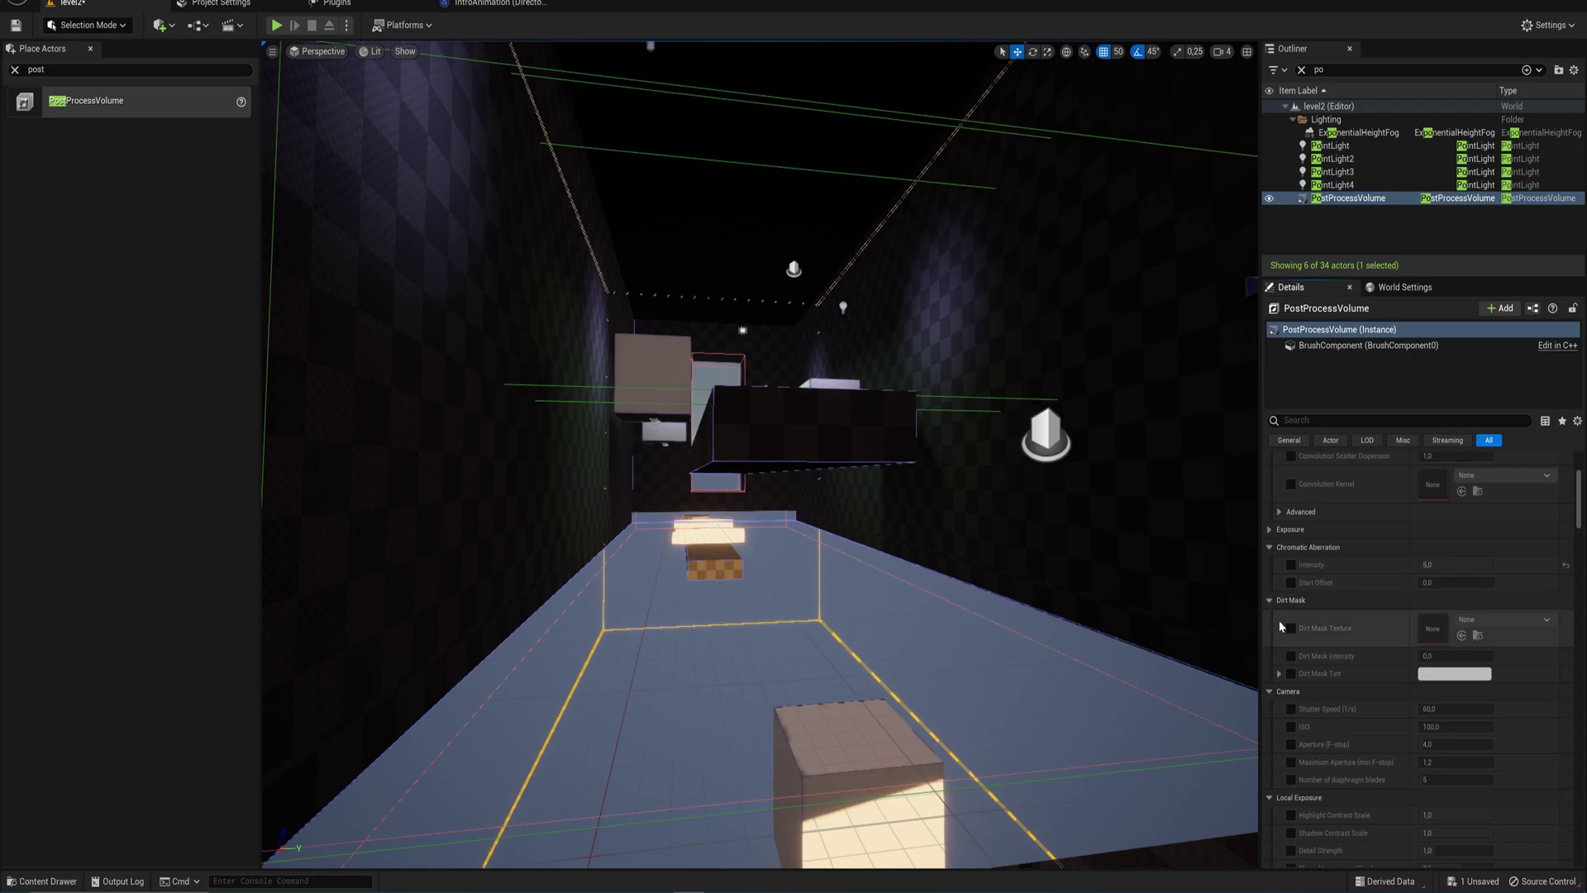
pyautogui.click(1465, 620)
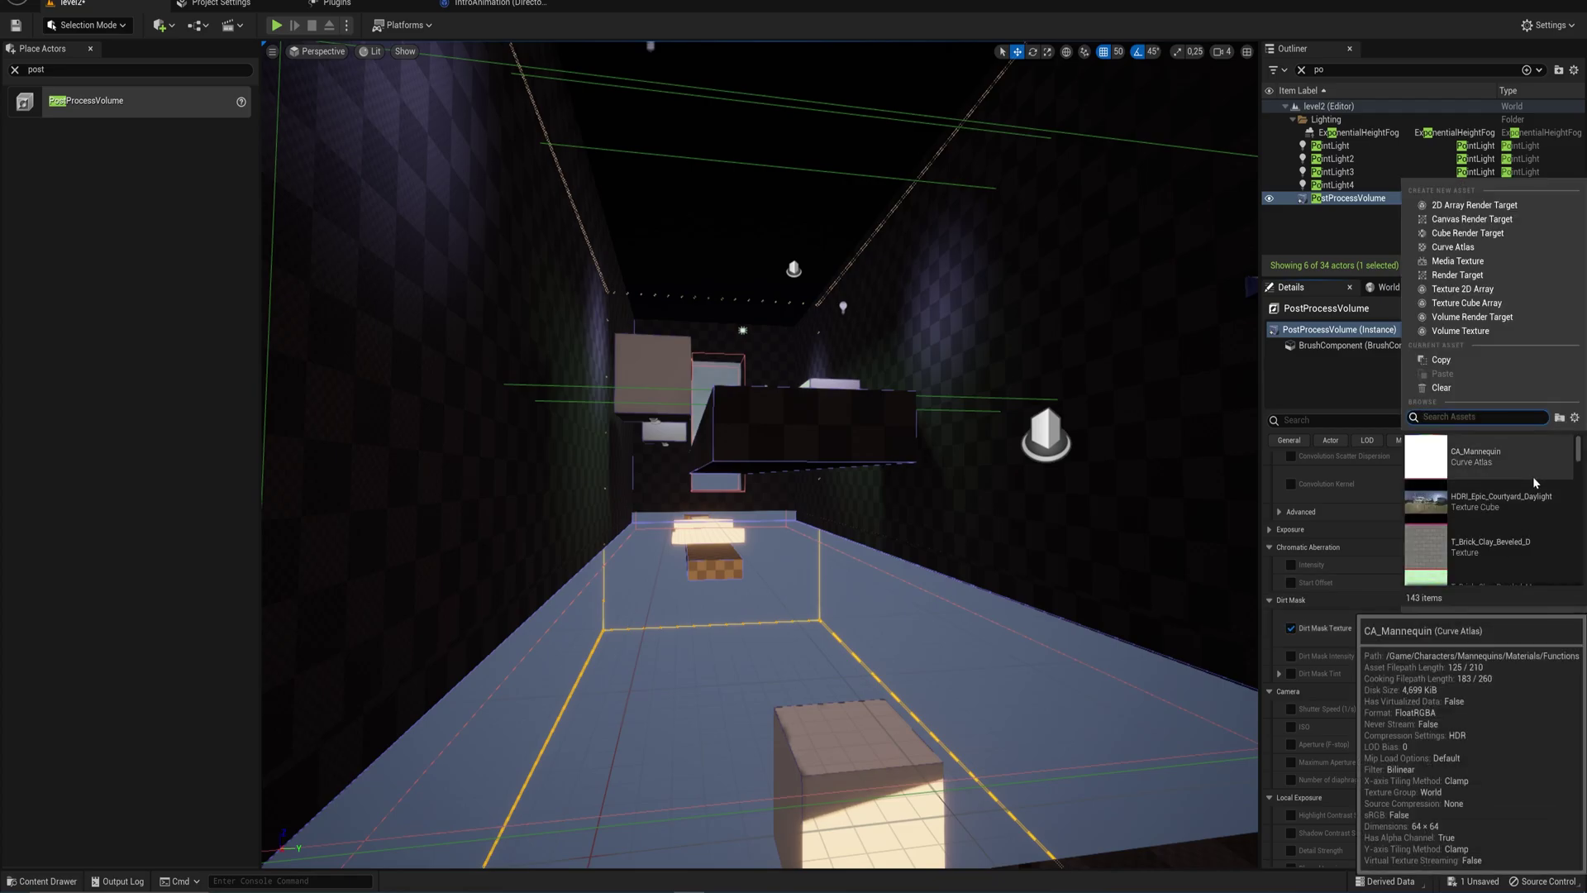
pyautogui.write('dirt')
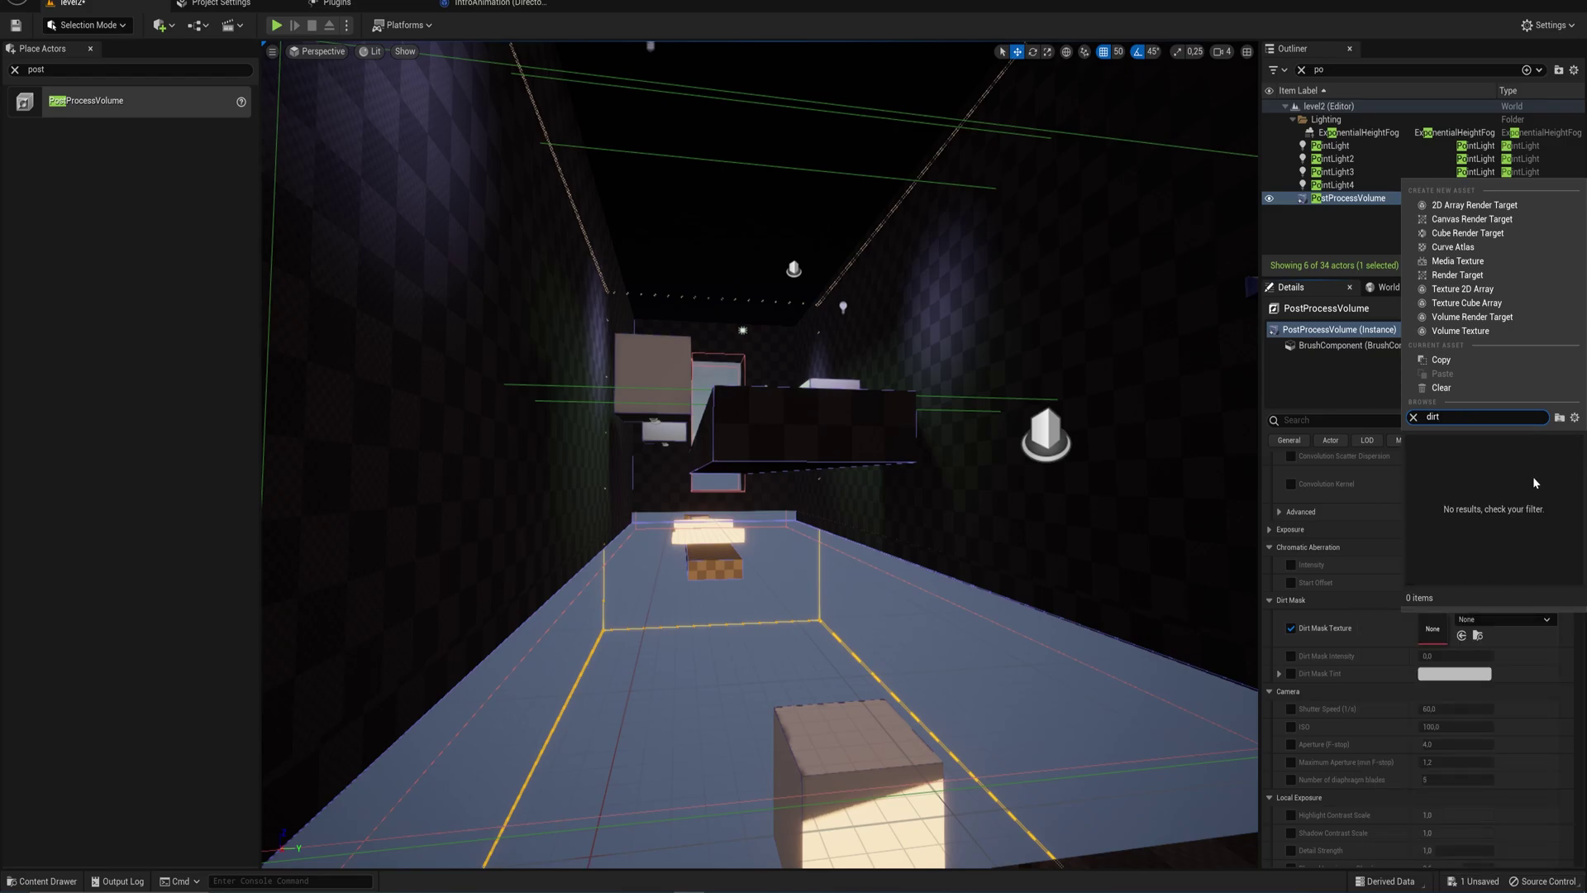
pyautogui.press('BackSpace')
pyautogui.press('BackSpace')
pyautogui.press('BackSpace')
pyautogui.press('BackSpace')
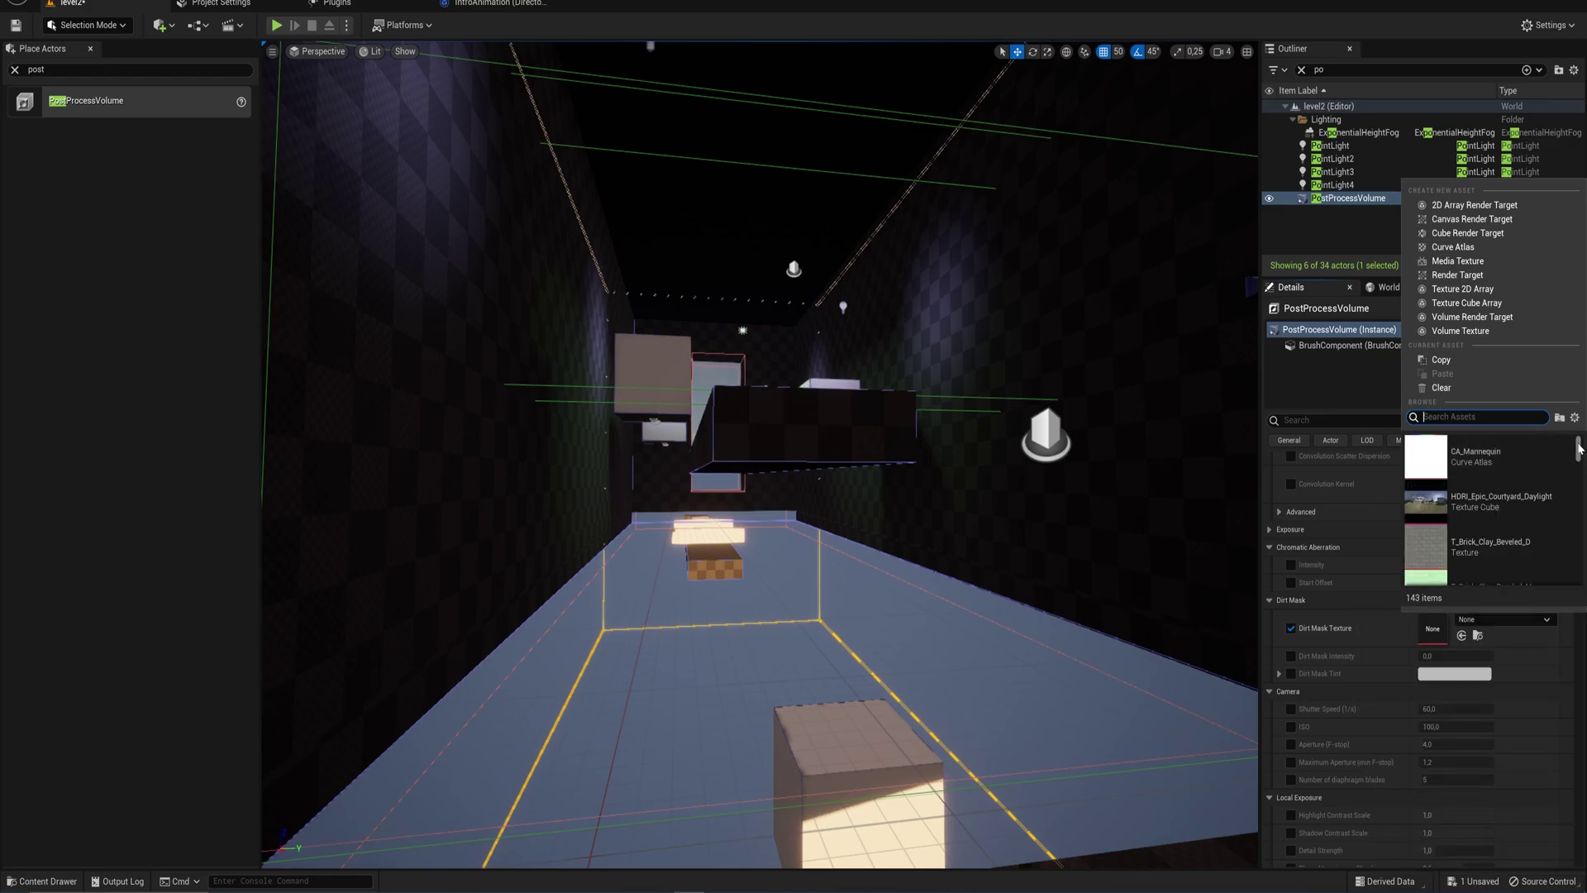
# Reselect the post process volume and give it the T_Brick_Clay_Old_D dirt mask with Dirt Mask Intensity 8.0
pyautogui.doubleClick(1330, 145)
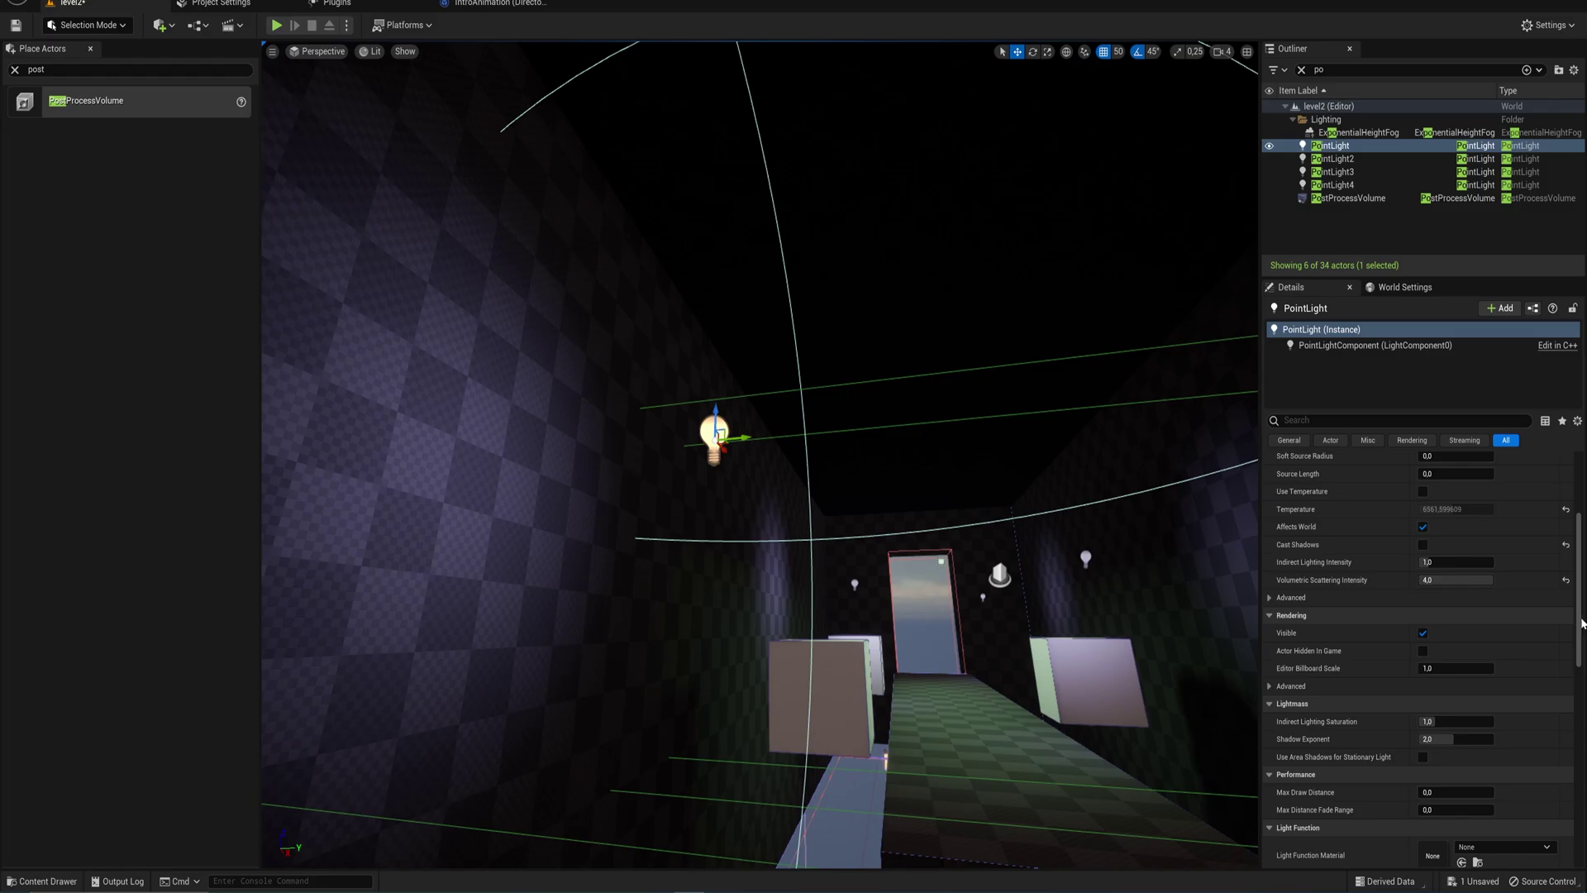
pyautogui.doubleClick(1348, 198)
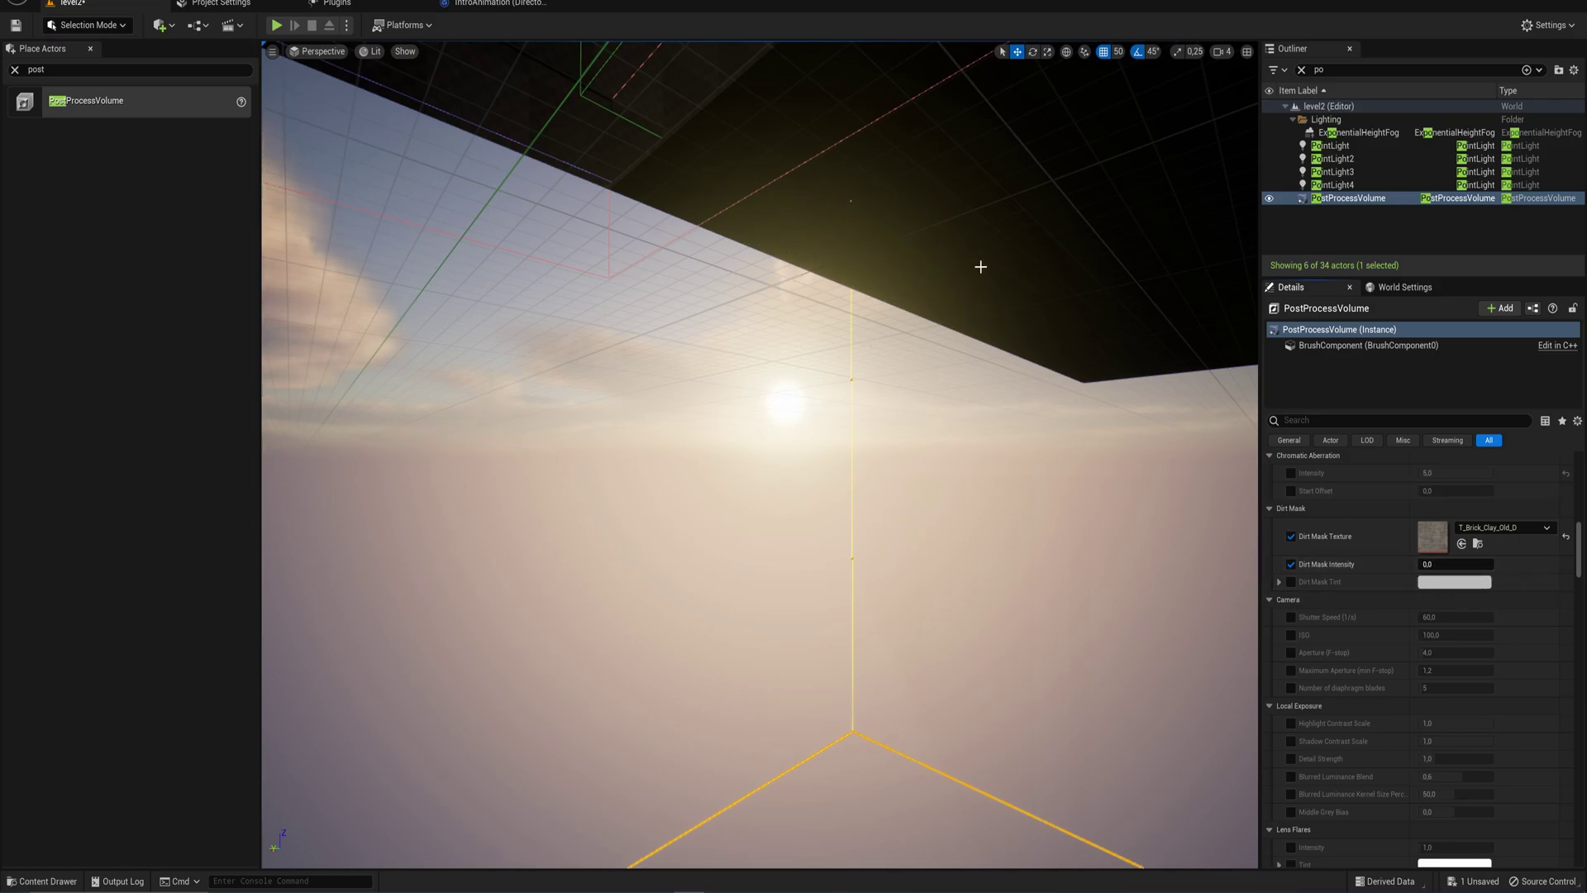
pyautogui.click(1428, 564)
pyautogui.write('8')
pyautogui.press('Return')
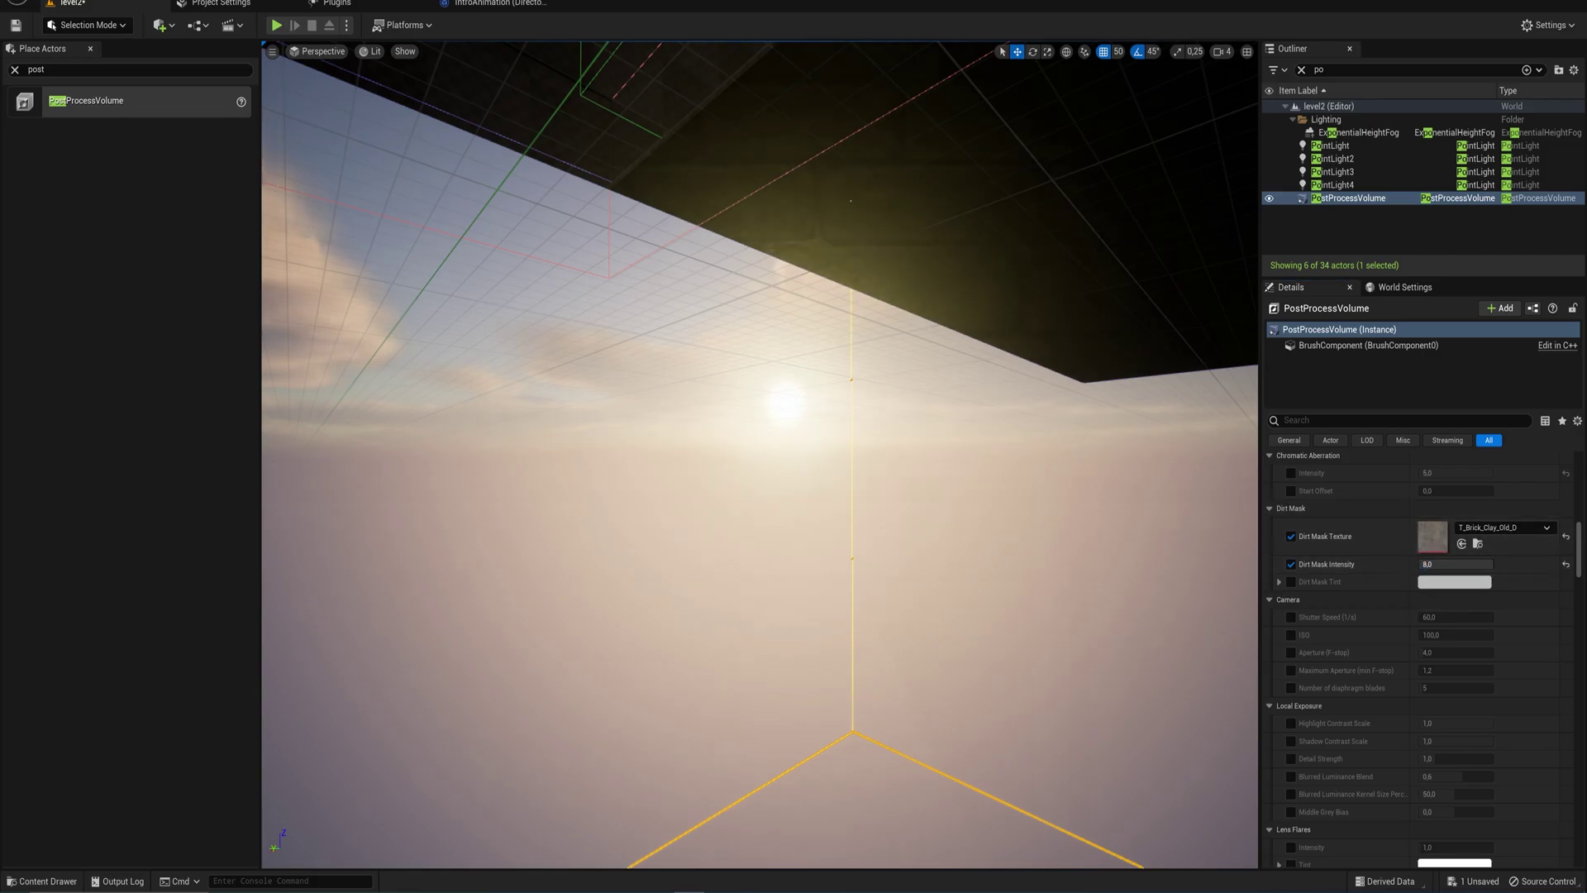
pyautogui.moveTo(760, 463); pyautogui.dragTo(814, 380, button='right')
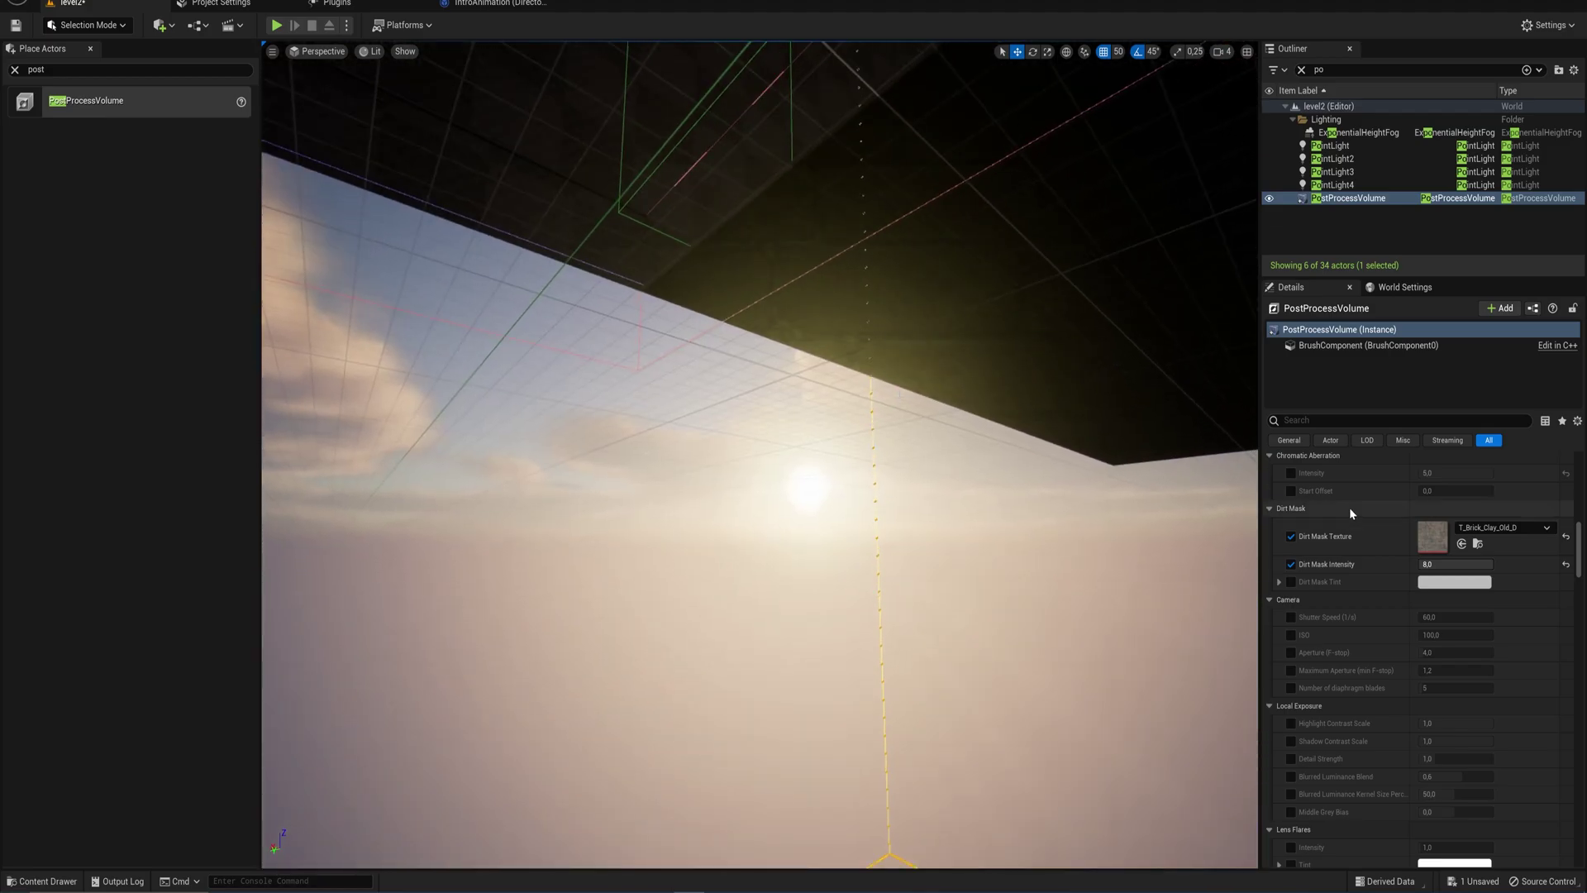
# Search the textures for "noise" and replace the Dirt Mask Texture with T_Perlin_Noise_M
pyautogui.click(1496, 527)
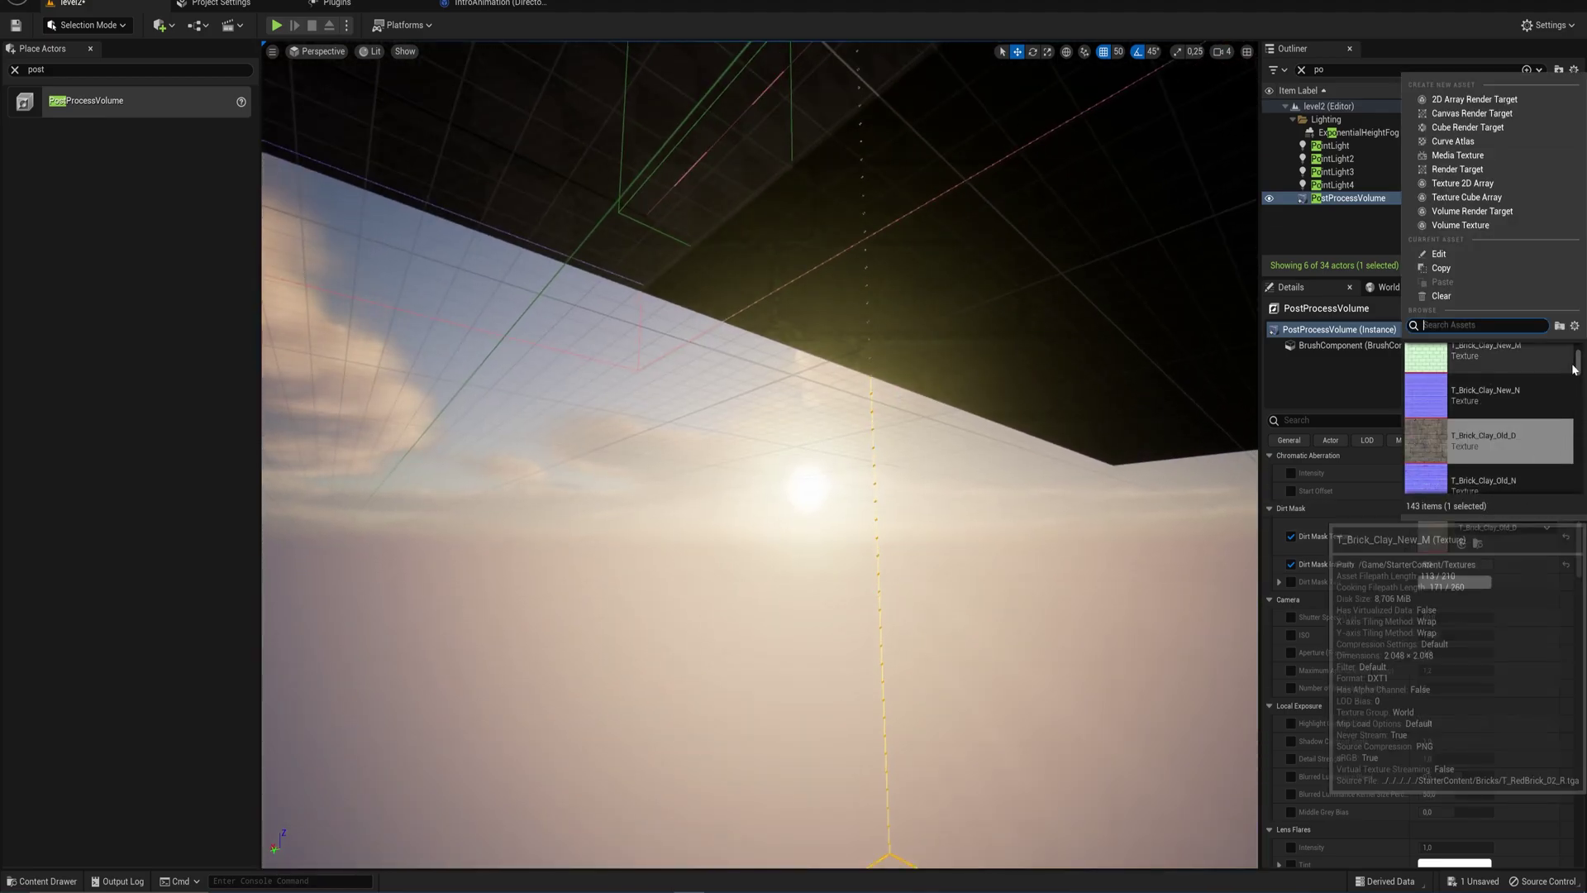
pyautogui.moveTo(1580, 366); pyautogui.dragTo(1580, 374)
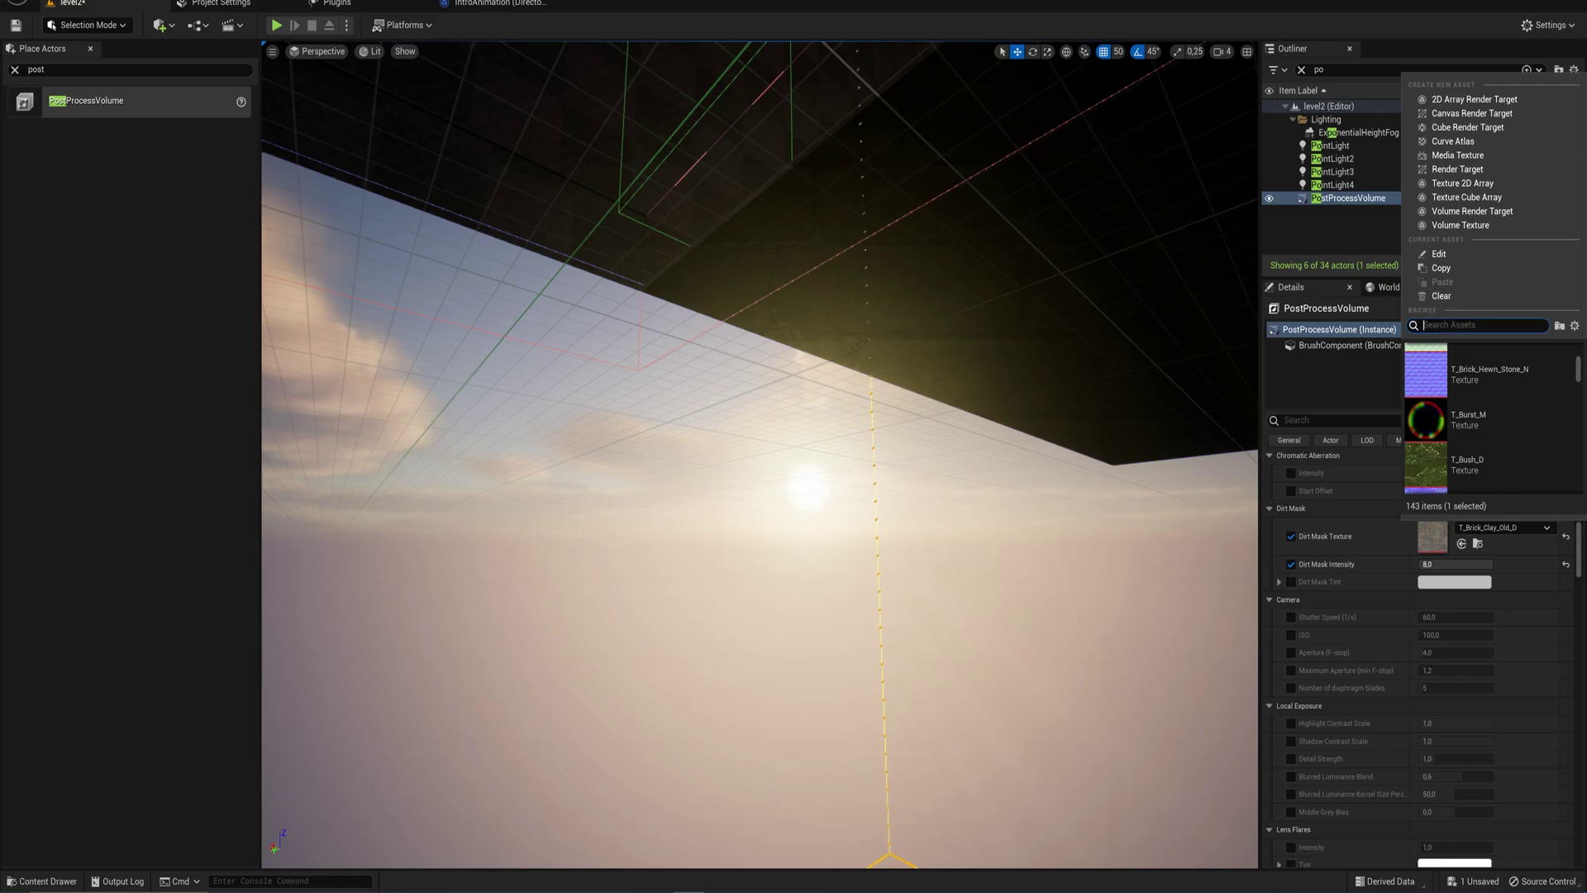
pyautogui.write('noise')
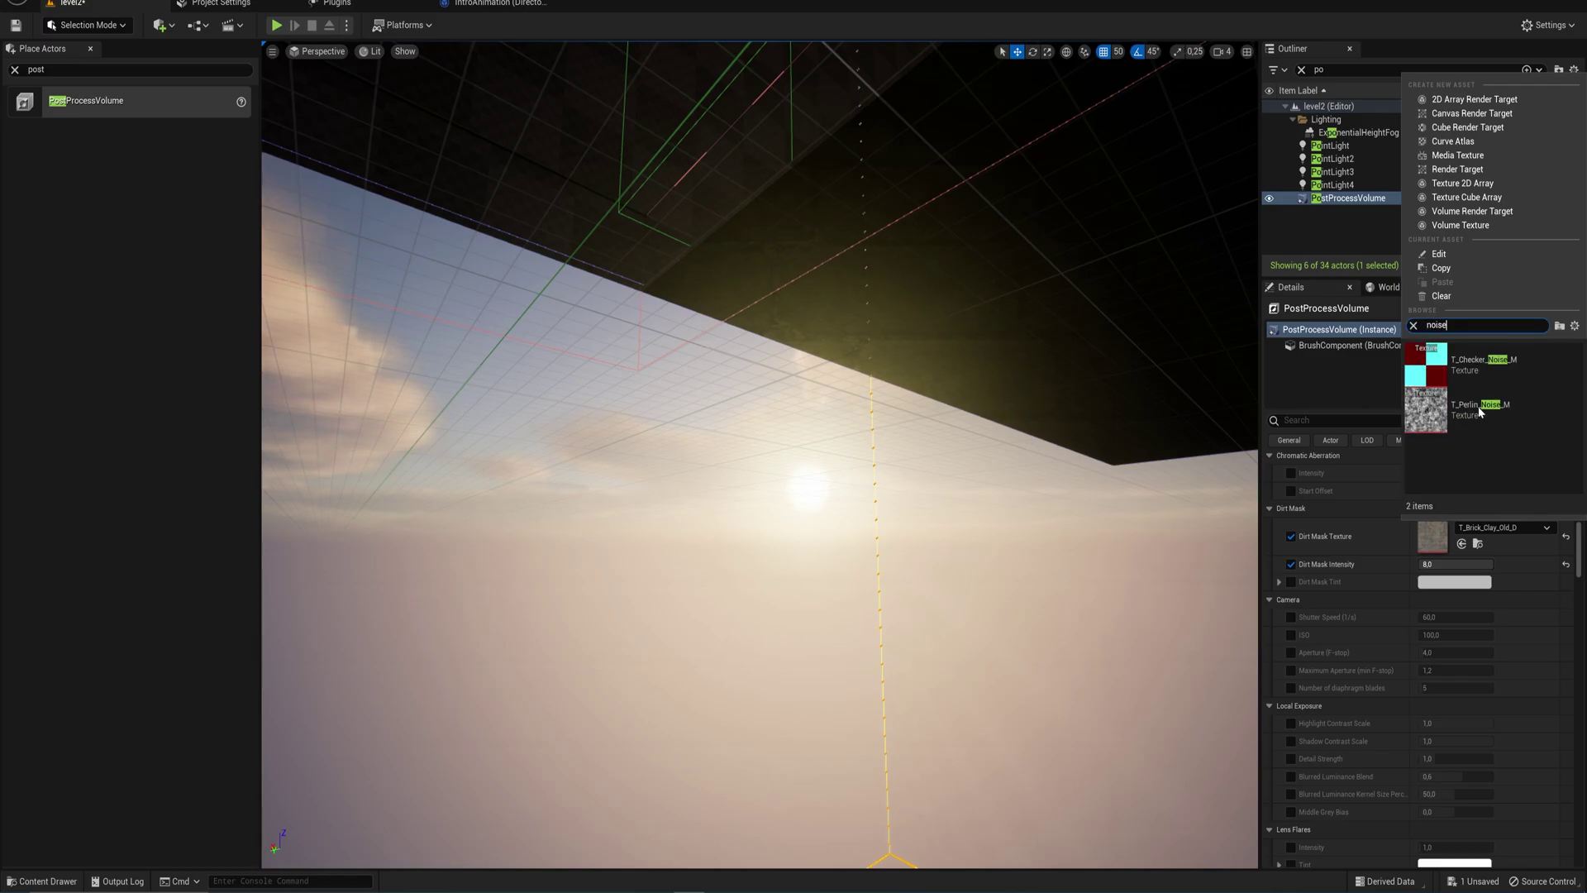
pyautogui.doubleClick(1479, 410)
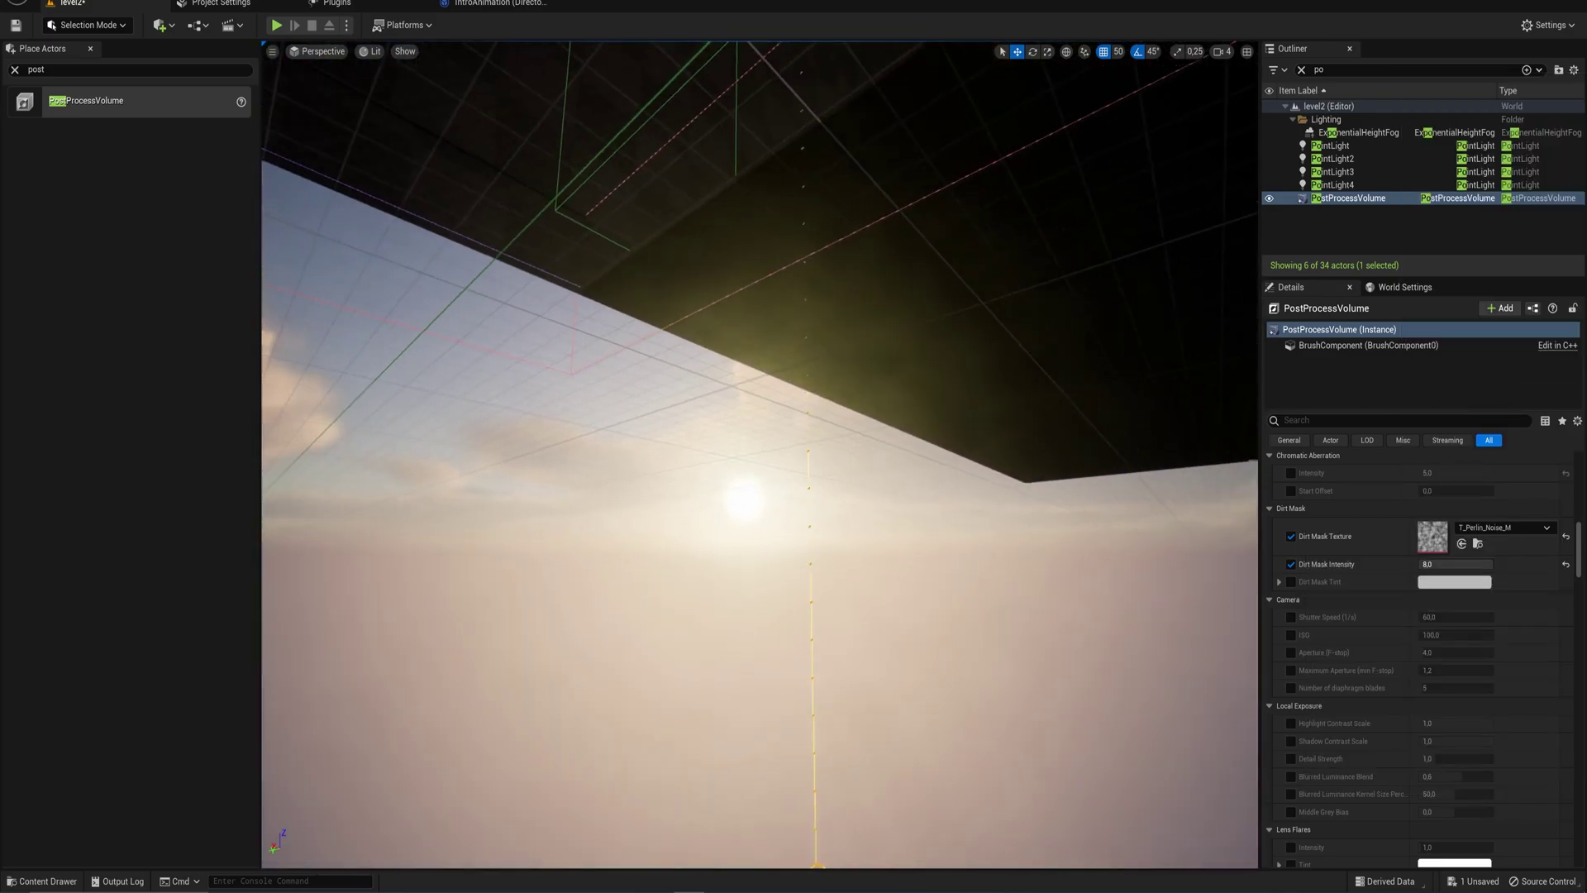
pyautogui.moveTo(760, 455)
pyautogui.mouseDown(button='right')
pyautogui.moveTo(926, 461)
pyautogui.moveTo(727, 516)
pyautogui.moveTo(505, 525)
pyautogui.moveTo(797, 506)
pyautogui.moveTo(758, 454)
pyautogui.mouseUp(button='right')
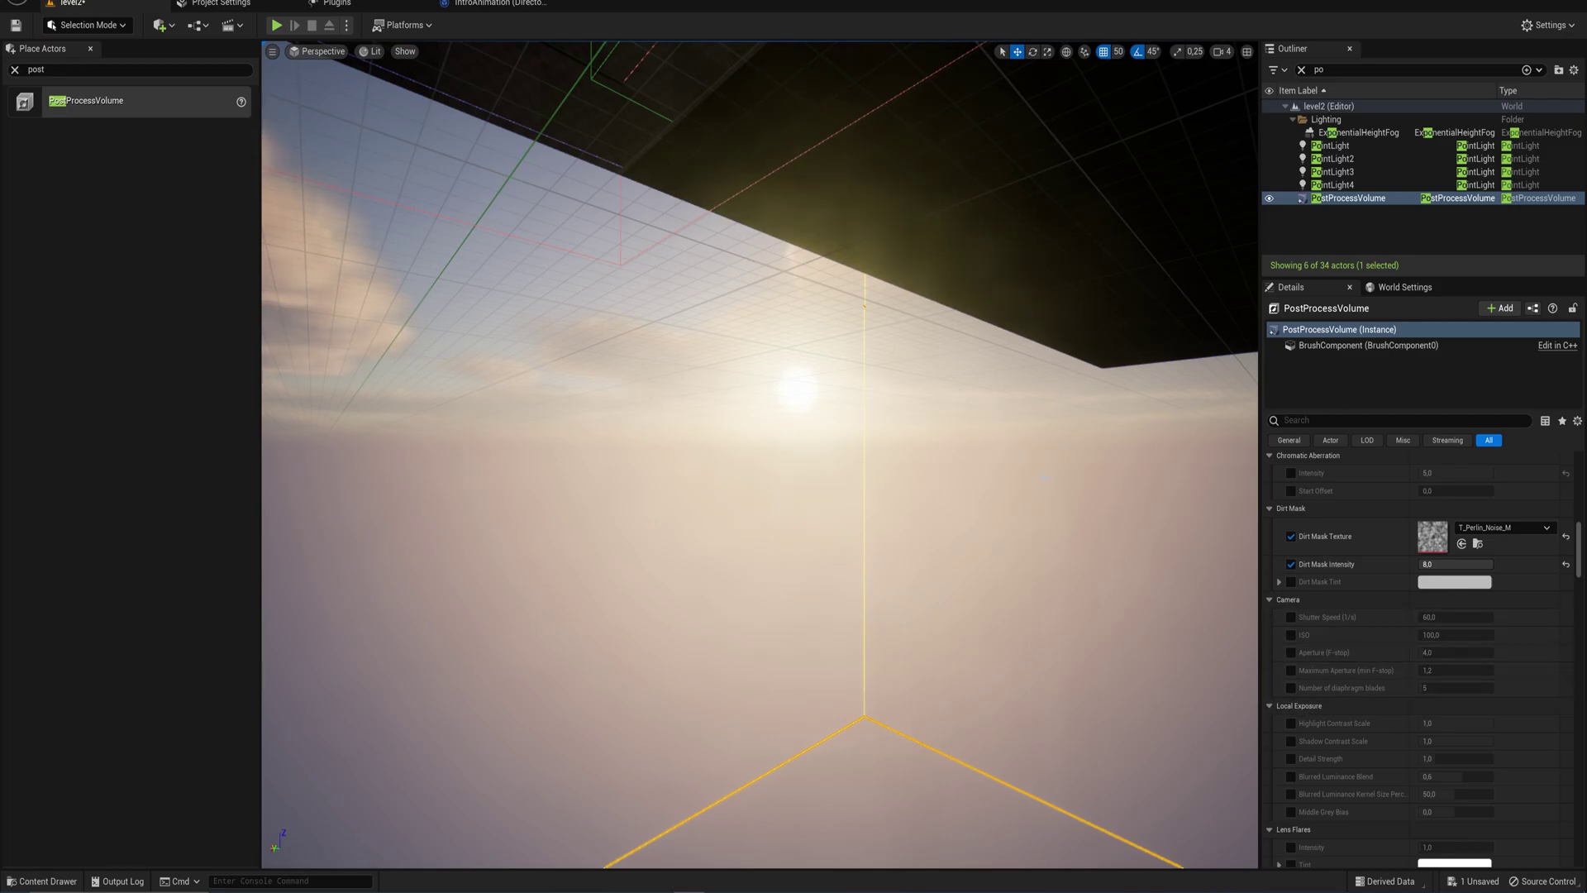
pyautogui.moveTo(760, 454); pyautogui.dragTo(1003, 416, button='right')
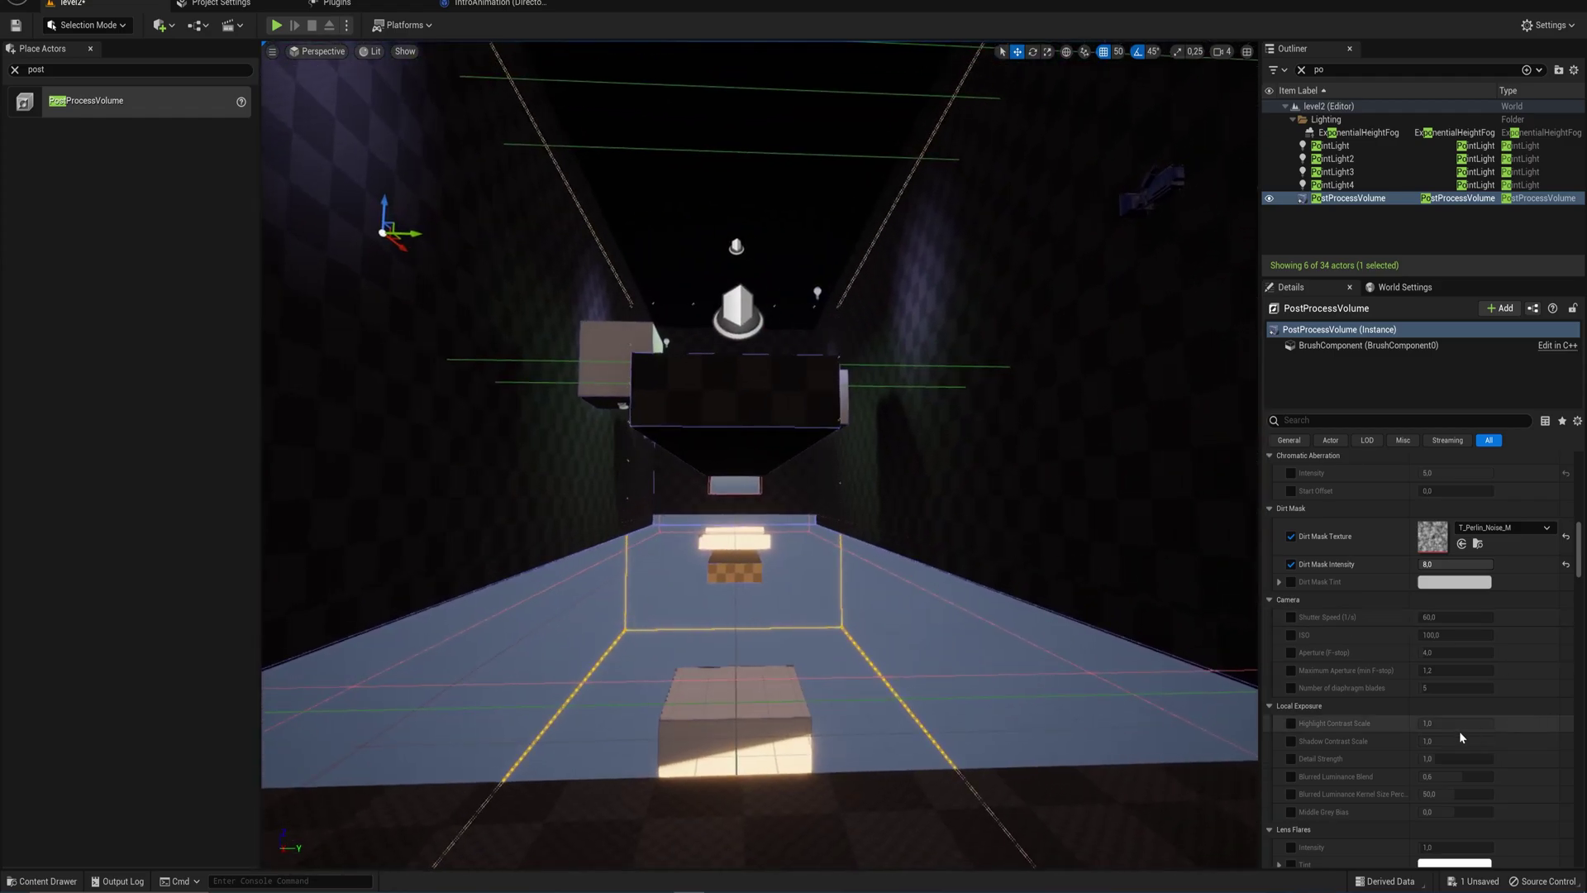
# Collapse the Camera and Local Exposure groups in the volume's Lens settings
pyautogui.moveTo(1583, 563)
pyautogui.mouseDown()
pyautogui.moveTo(1584, 588)
pyautogui.moveTo(1582, 567)
pyautogui.mouseUp()
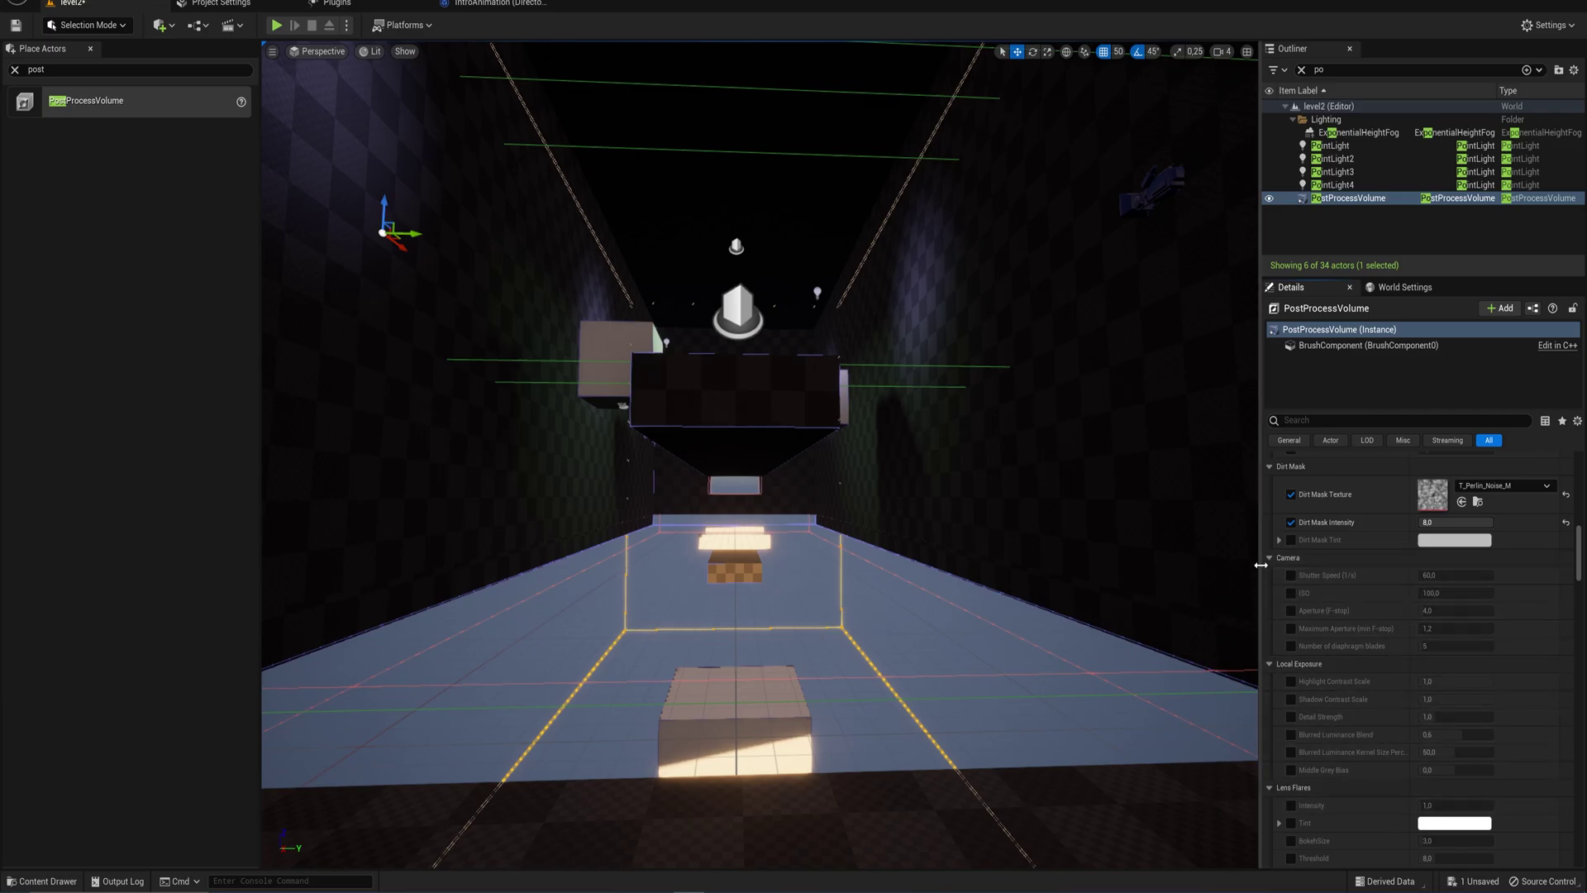
pyautogui.click(1269, 558)
pyautogui.click(1269, 576)
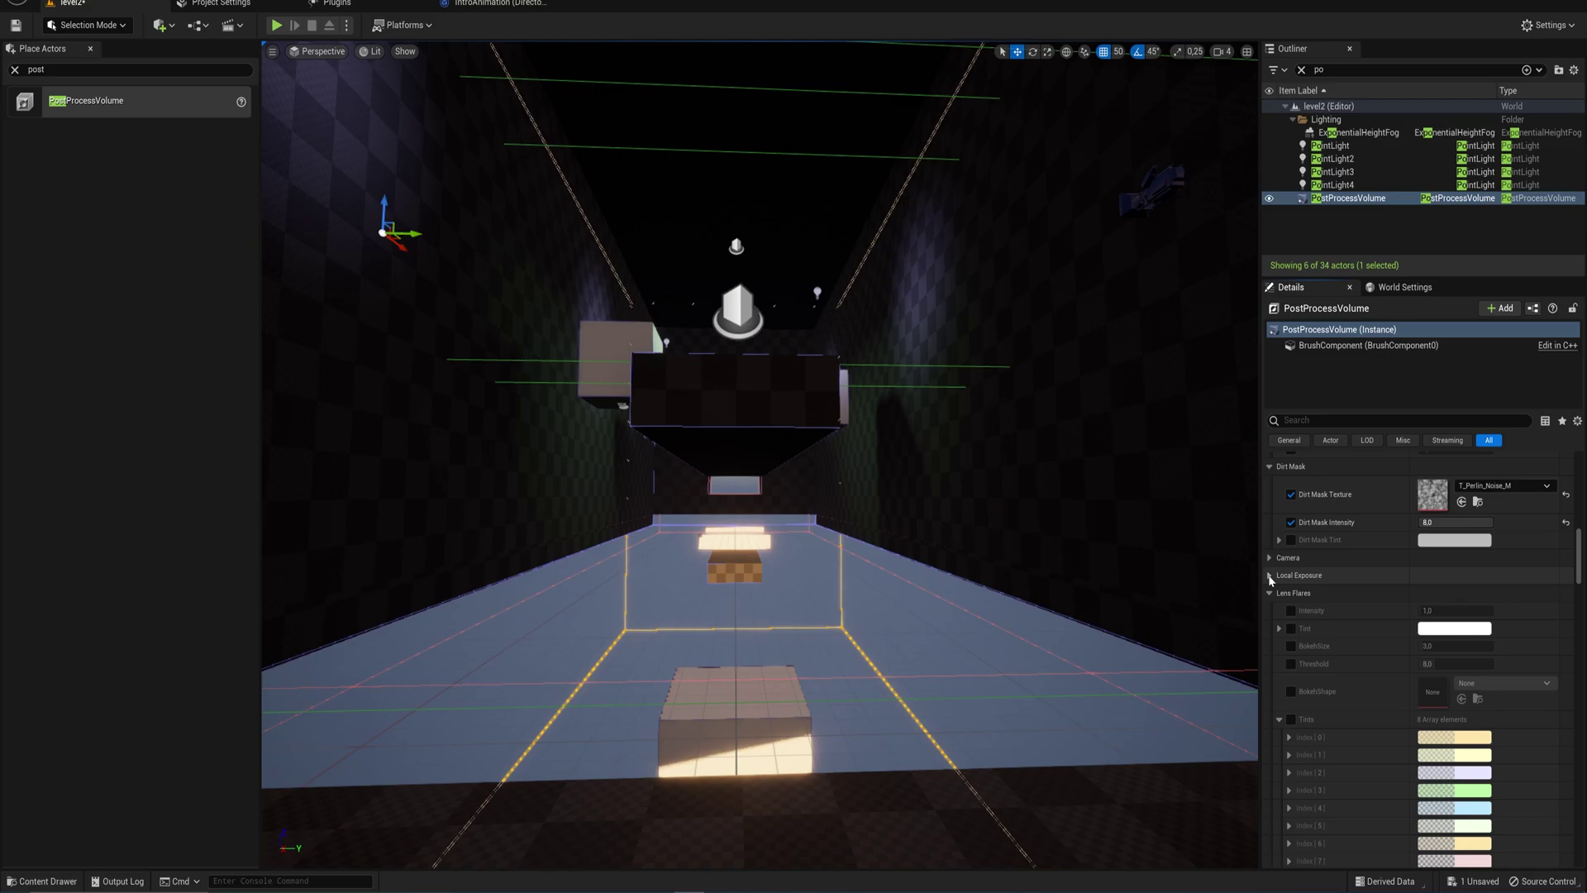
# Enable the Lens Flares Intensity override and bring the sun below the room into view
pyautogui.click(1291, 612)
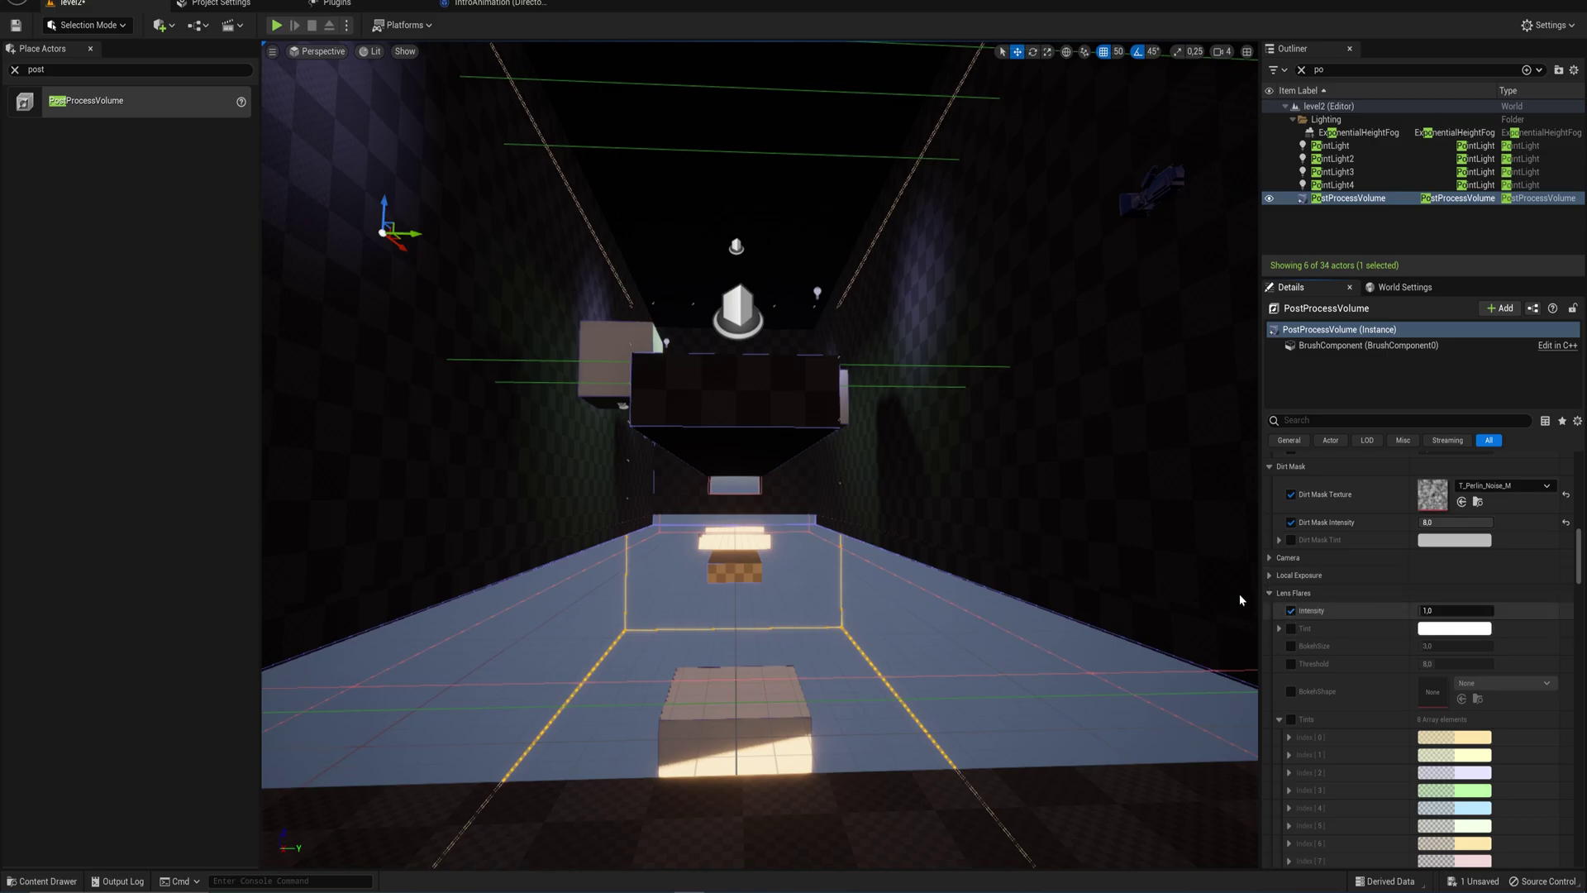
pyautogui.moveTo(1082, 471); pyautogui.dragTo(1322, 438, button='right')
pyautogui.press('w')
pyautogui.press('w')
pyautogui.moveTo(773, 351); pyautogui.dragTo(835, 414, button='right')
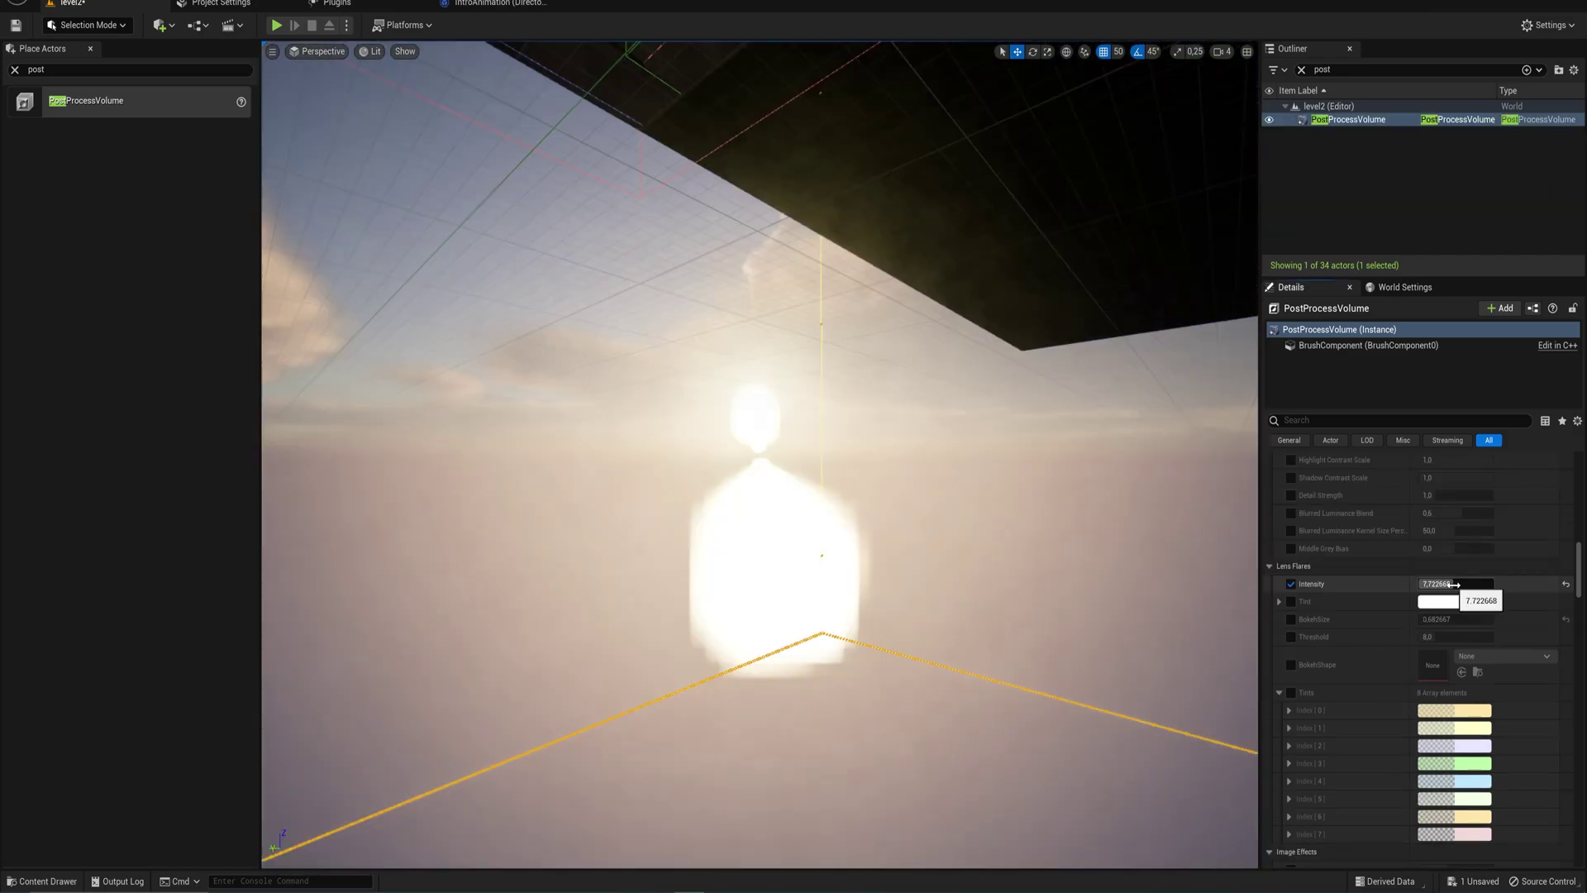
# Set the Lens Flares Intensity to about 0.43 and override its Tint with a saturated magenta pink
pyautogui.write('0')
pyautogui.moveTo(1437, 584); pyautogui.dragTo(1479, 583)
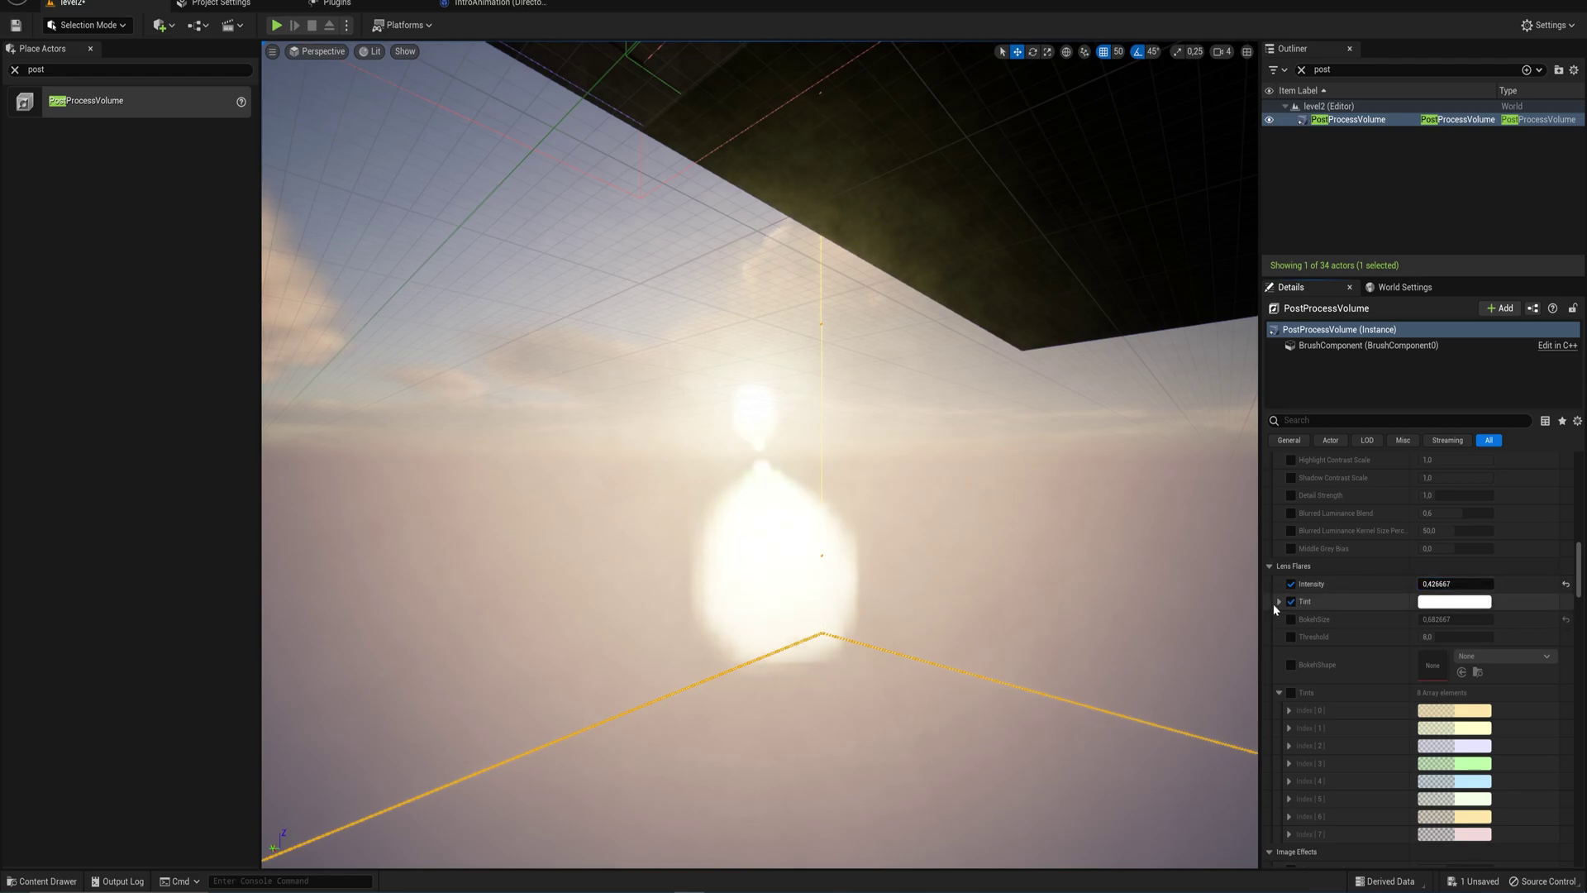
pyautogui.click(1453, 603)
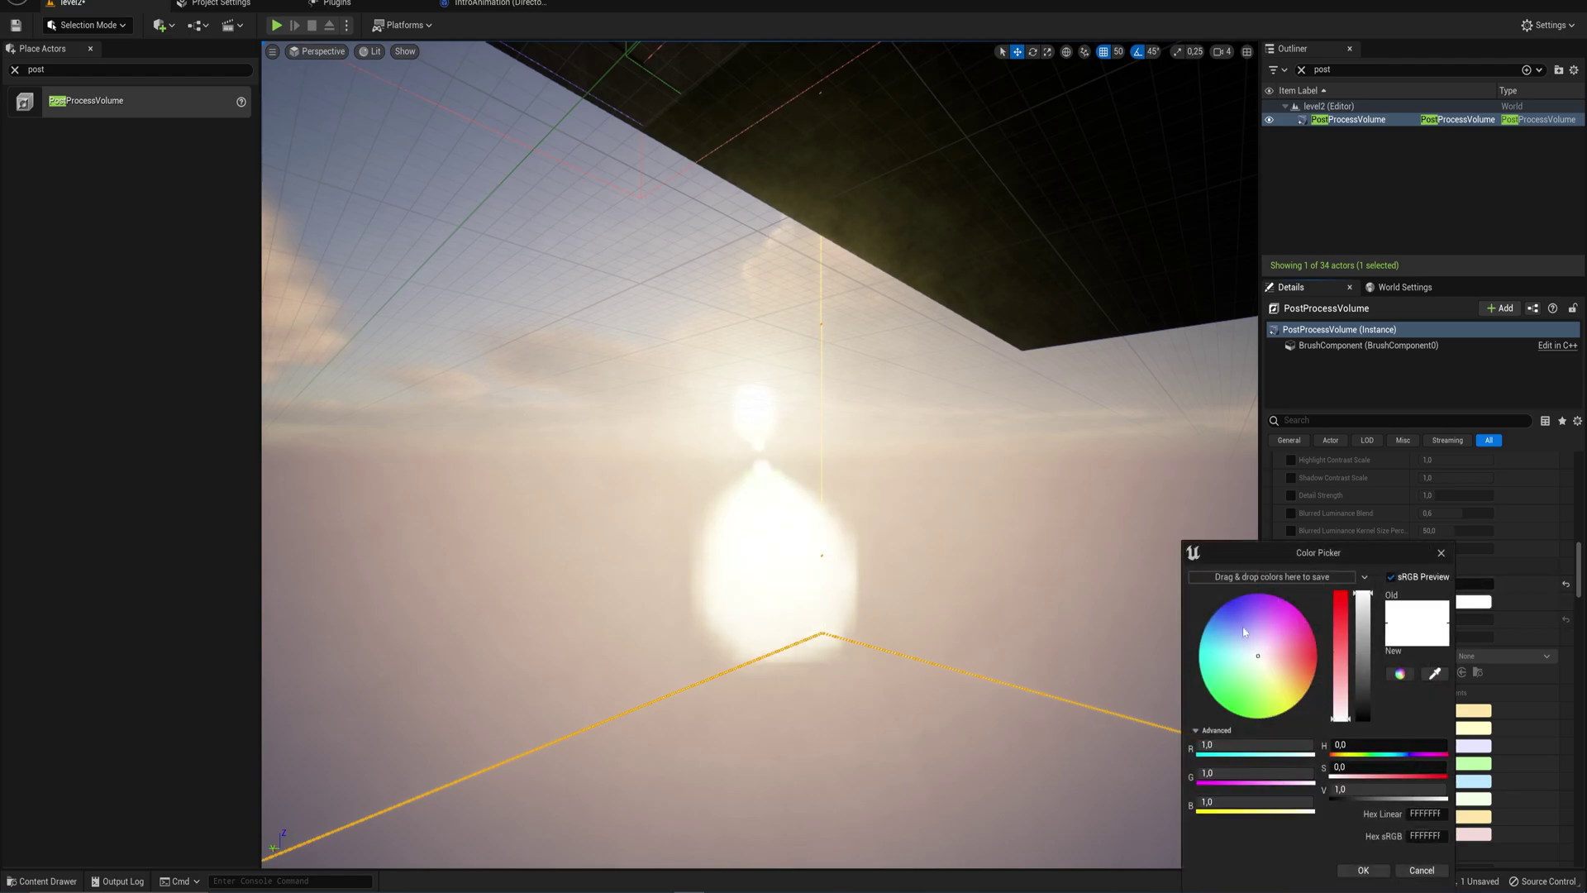
pyautogui.moveTo(1244, 632); pyautogui.dragTo(1298, 615)
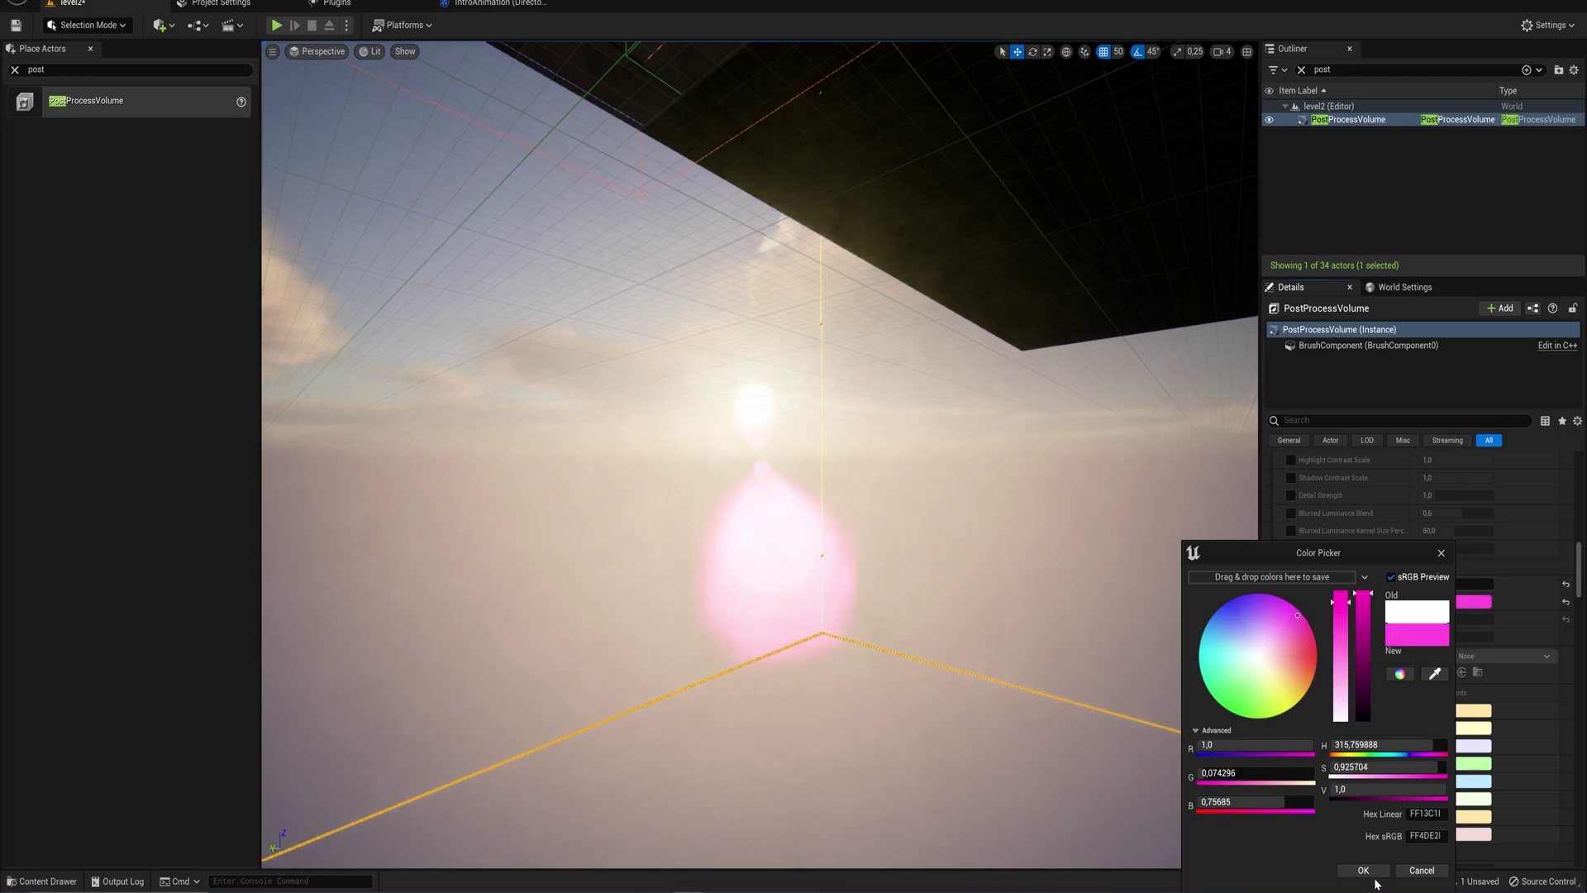
pyautogui.click(1363, 870)
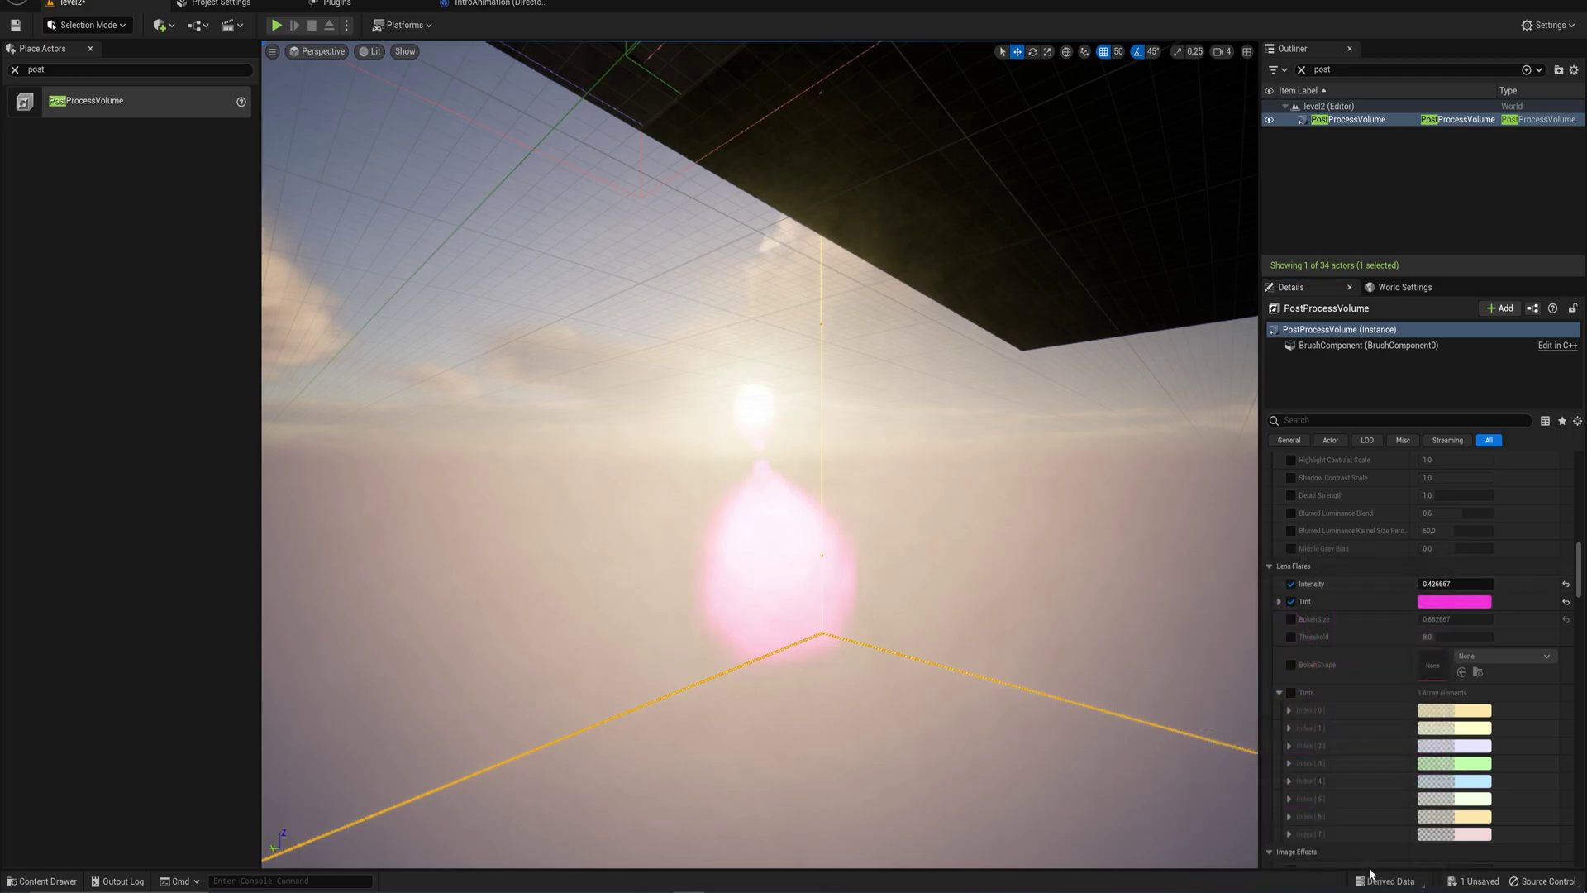
# Enable the lens flare BokehSize override, raise it to about 16.04, and look from the sun back into the room
pyautogui.click(1290, 619)
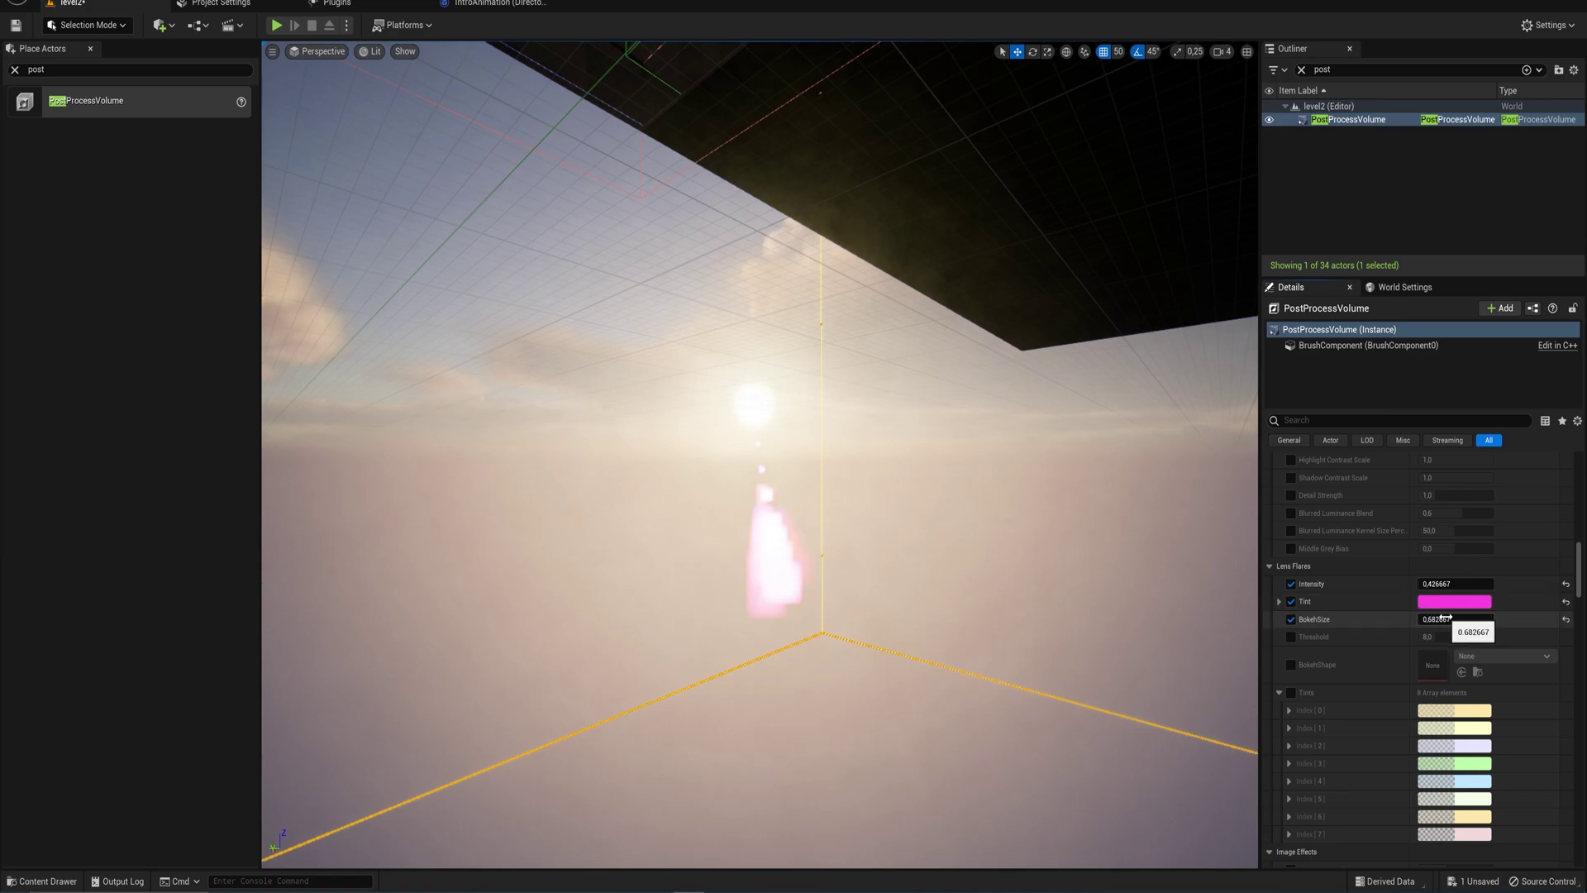
pyautogui.moveTo(1448, 618); pyautogui.dragTo(1543, 619)
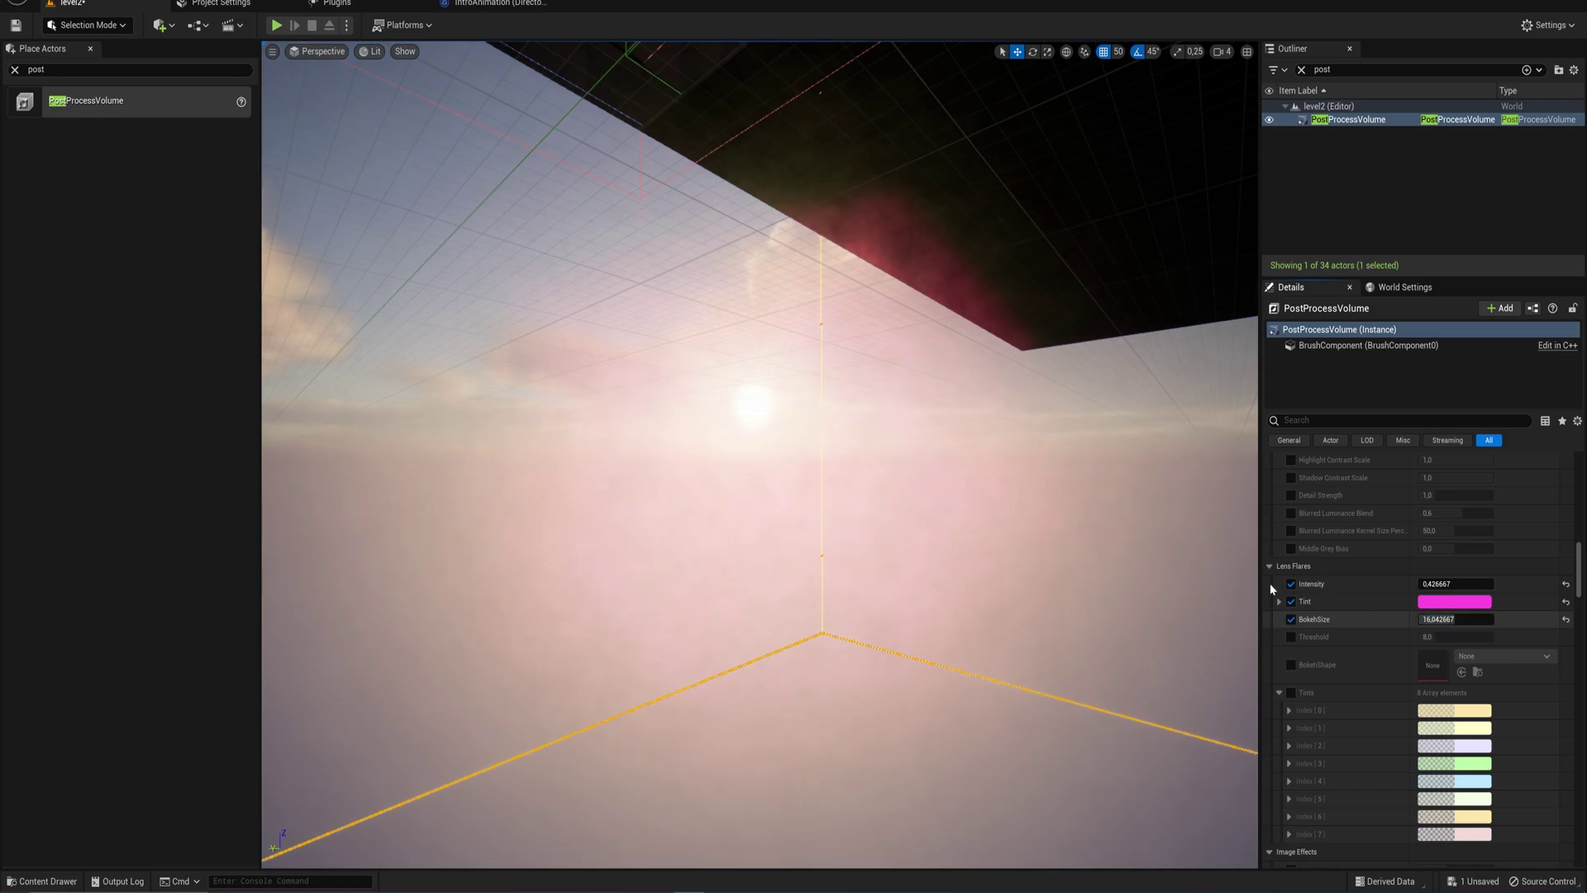
pyautogui.moveTo(1066, 529); pyautogui.dragTo(1020, 600, button='right')
pyautogui.moveTo(777, 488); pyautogui.dragTo(769, 484, button='right')
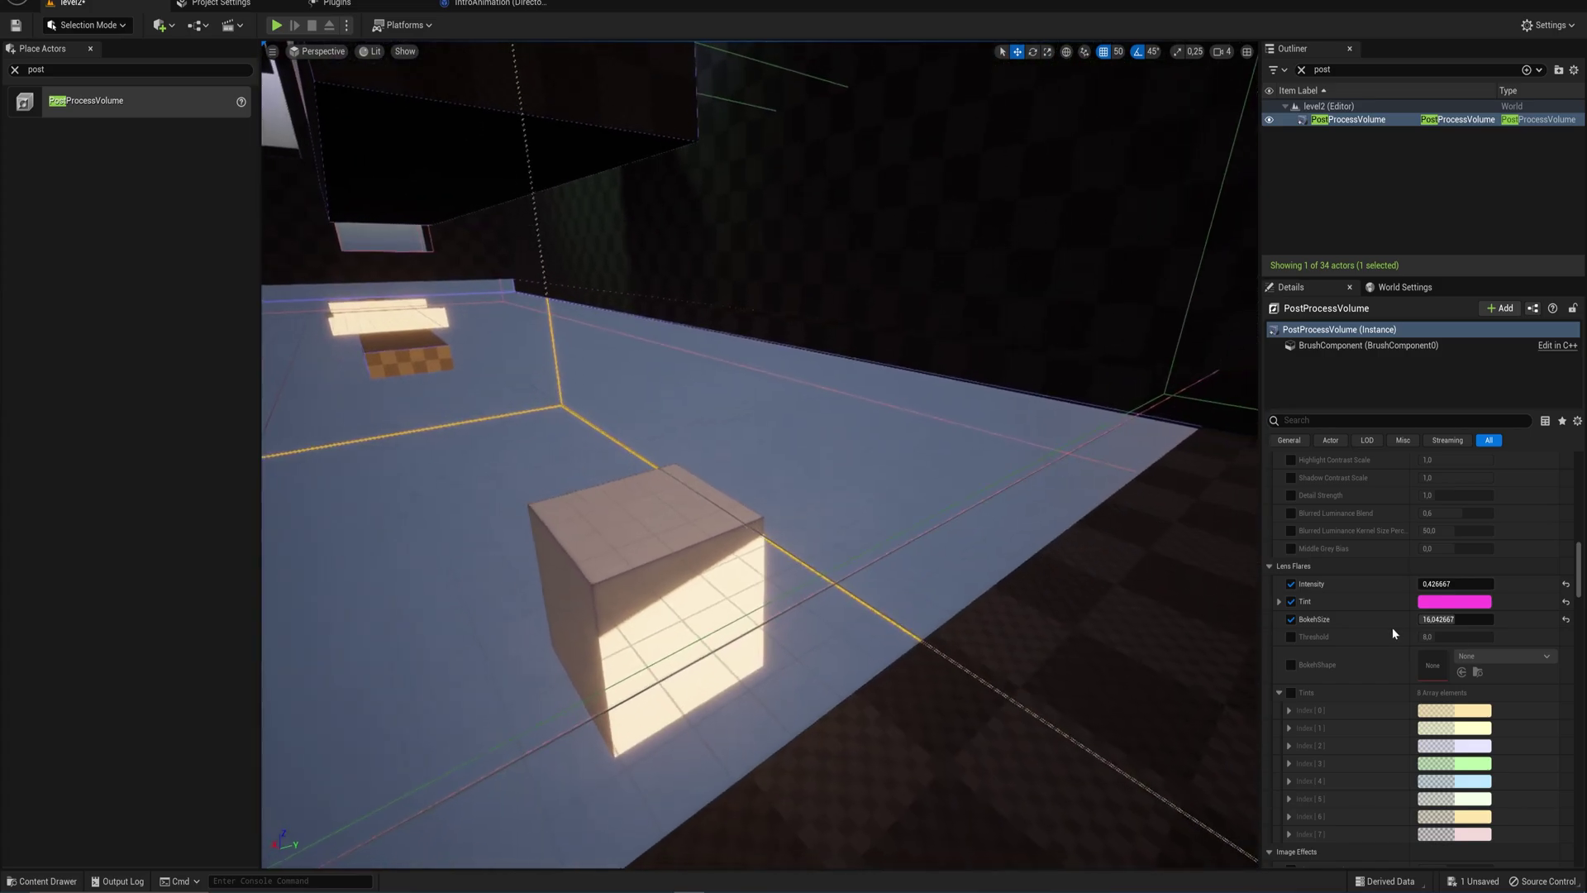
# Enable the lens flare Threshold override and raise it to 32.0 while checking the flare around the sun
pyautogui.click(1291, 637)
pyautogui.moveTo(989, 463); pyautogui.dragTo(897, 446, button='right')
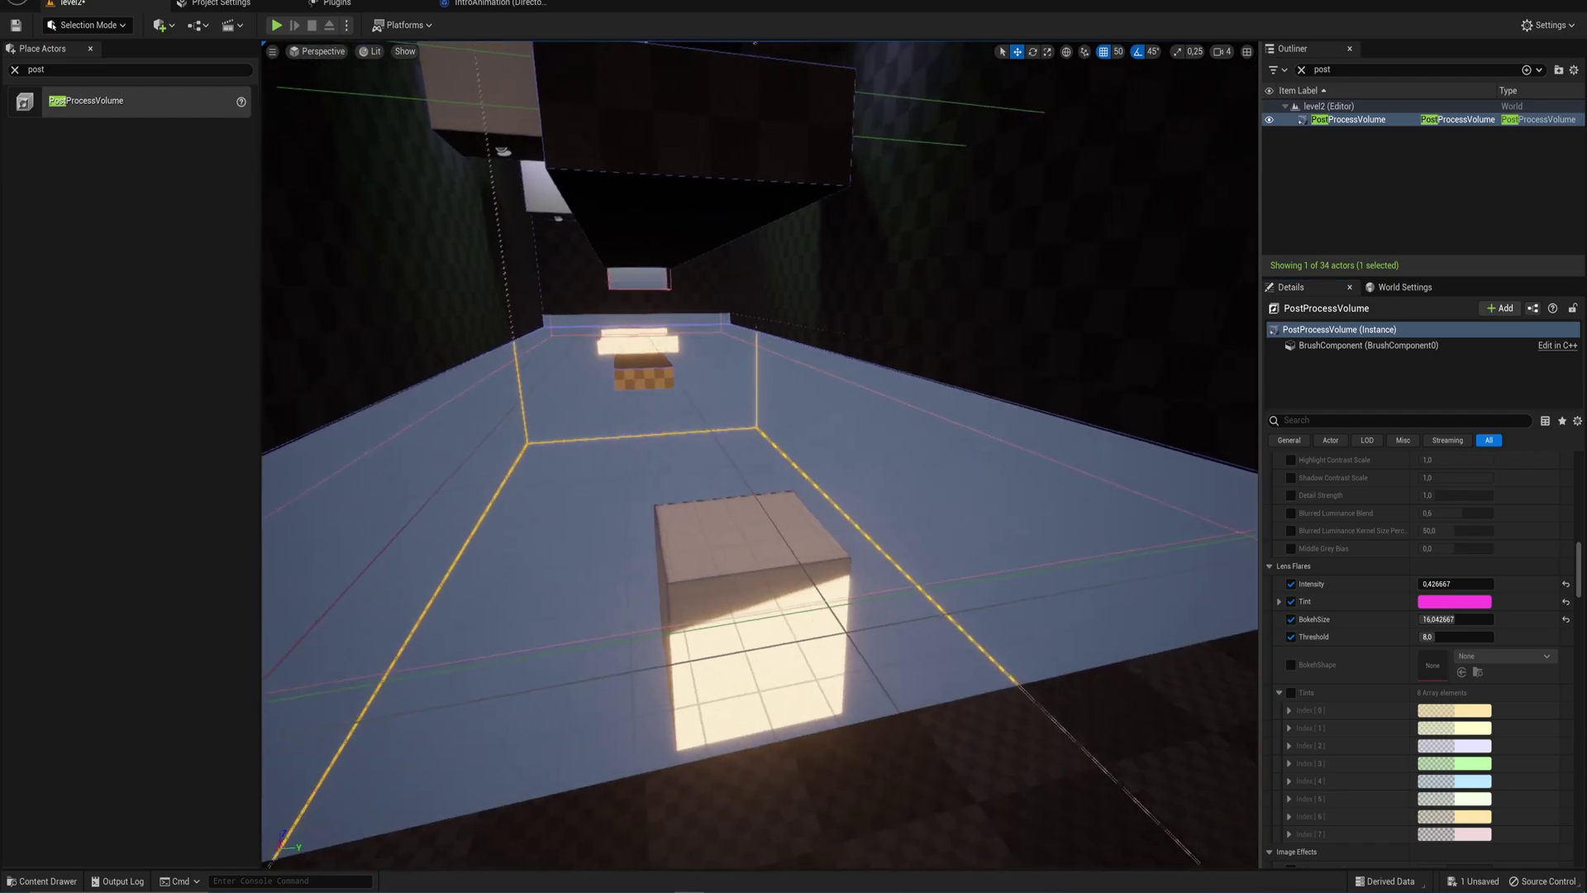
pyautogui.moveTo(1444, 637); pyautogui.dragTo(1455, 637)
pyautogui.moveTo(992, 513); pyautogui.dragTo(1132, 463, button='right')
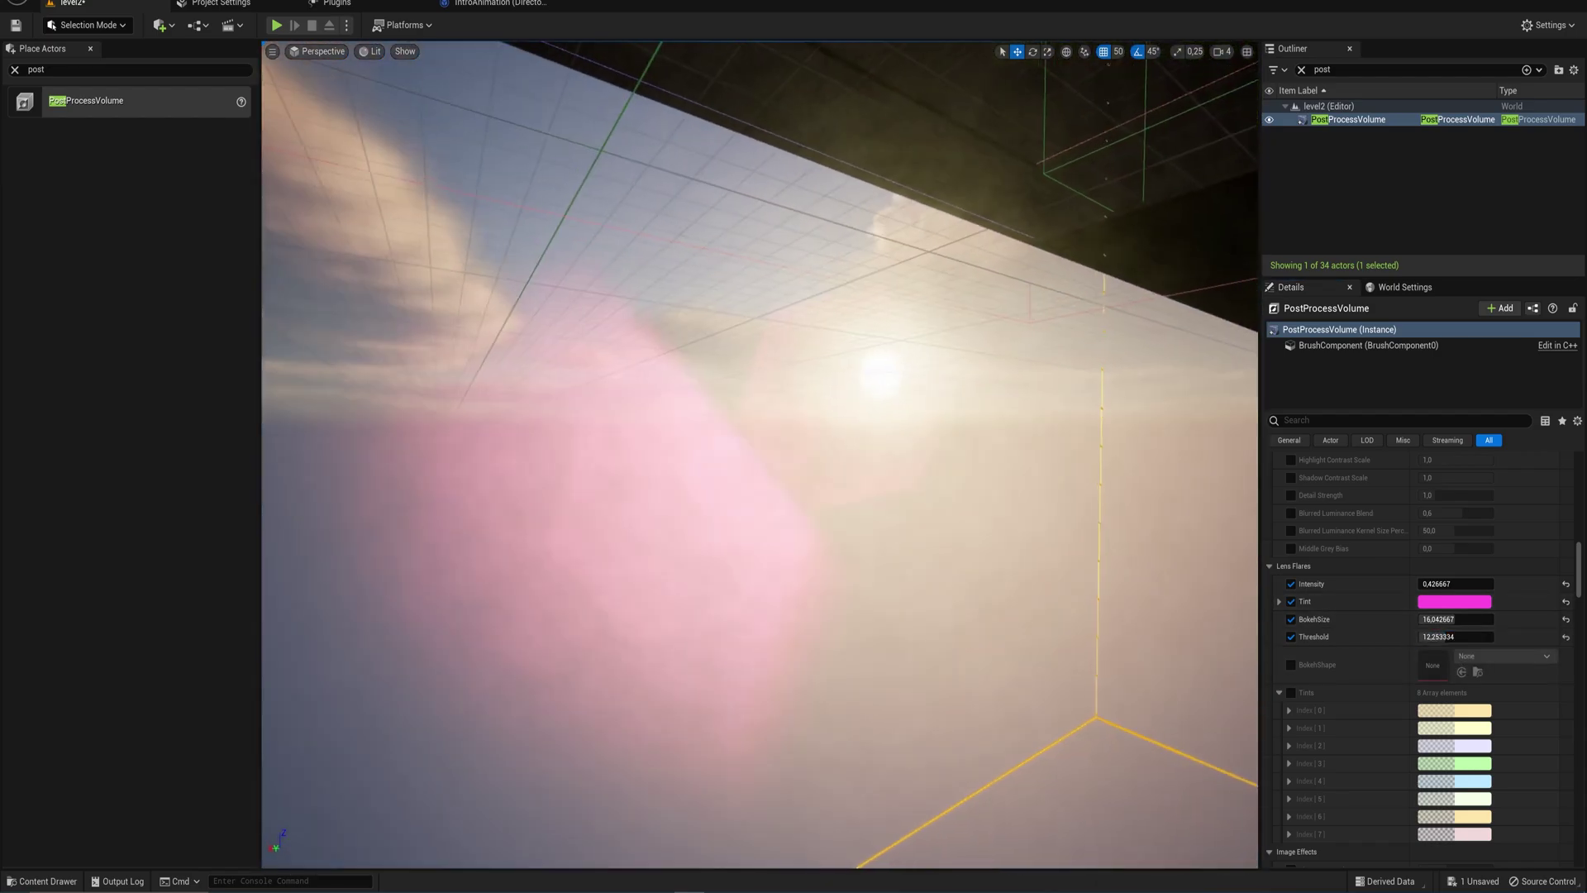
pyautogui.moveTo(995, 513); pyautogui.dragTo(955, 513, button='right')
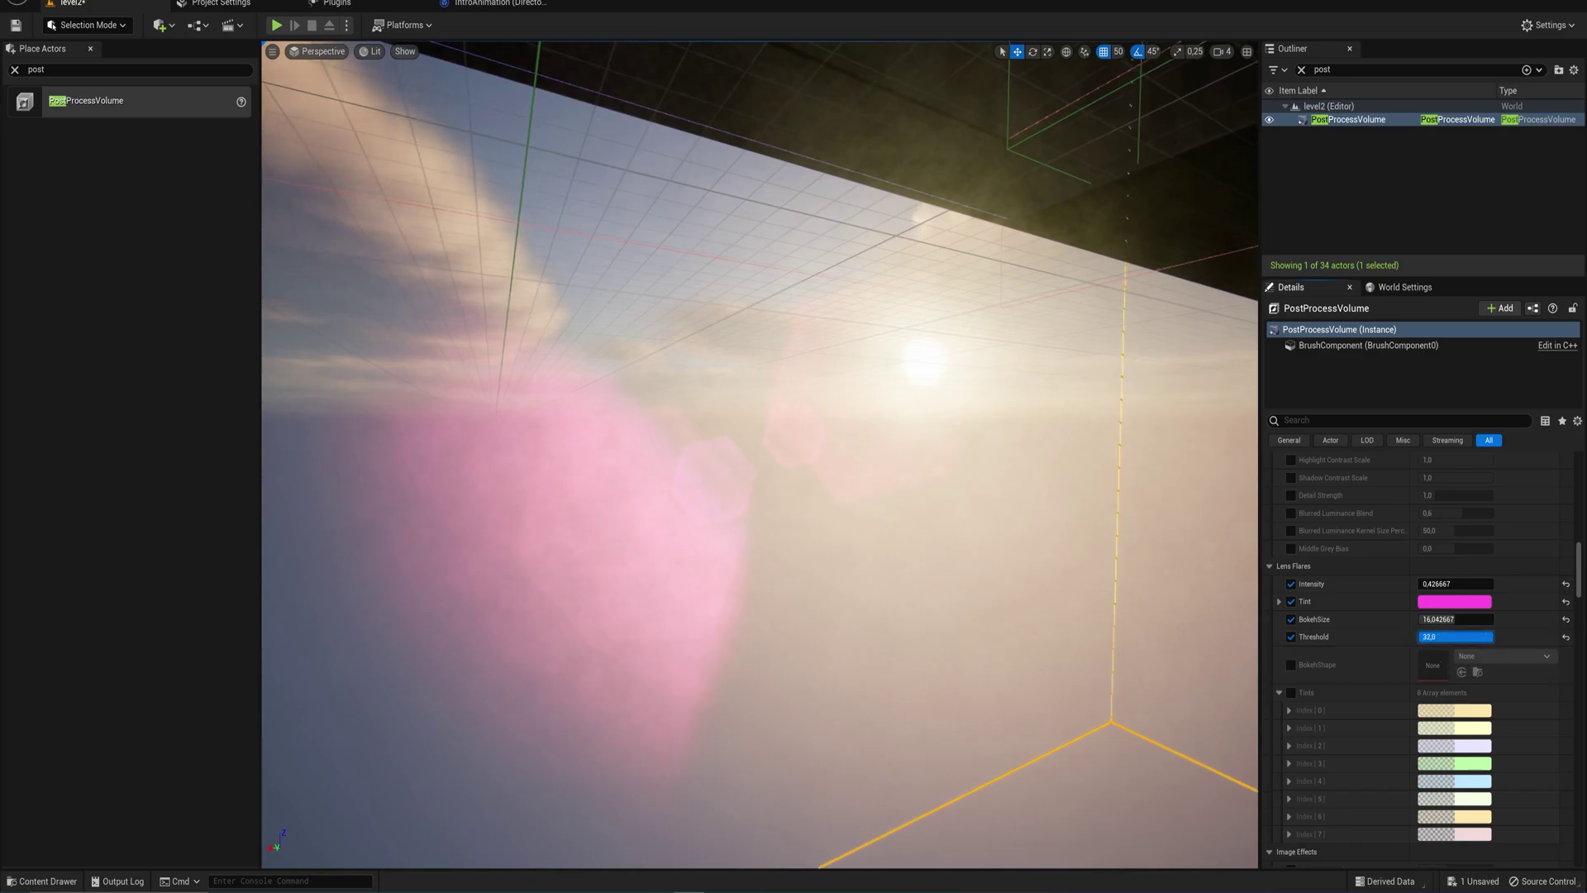
pyautogui.press('Return')
pyautogui.moveTo(938, 491); pyautogui.dragTo(918, 529, button='right')
# Lower the lens flare Threshold to 0.1 and look around the room for flares from its lights
pyautogui.moveTo(1470, 636); pyautogui.dragTo(1412, 636)
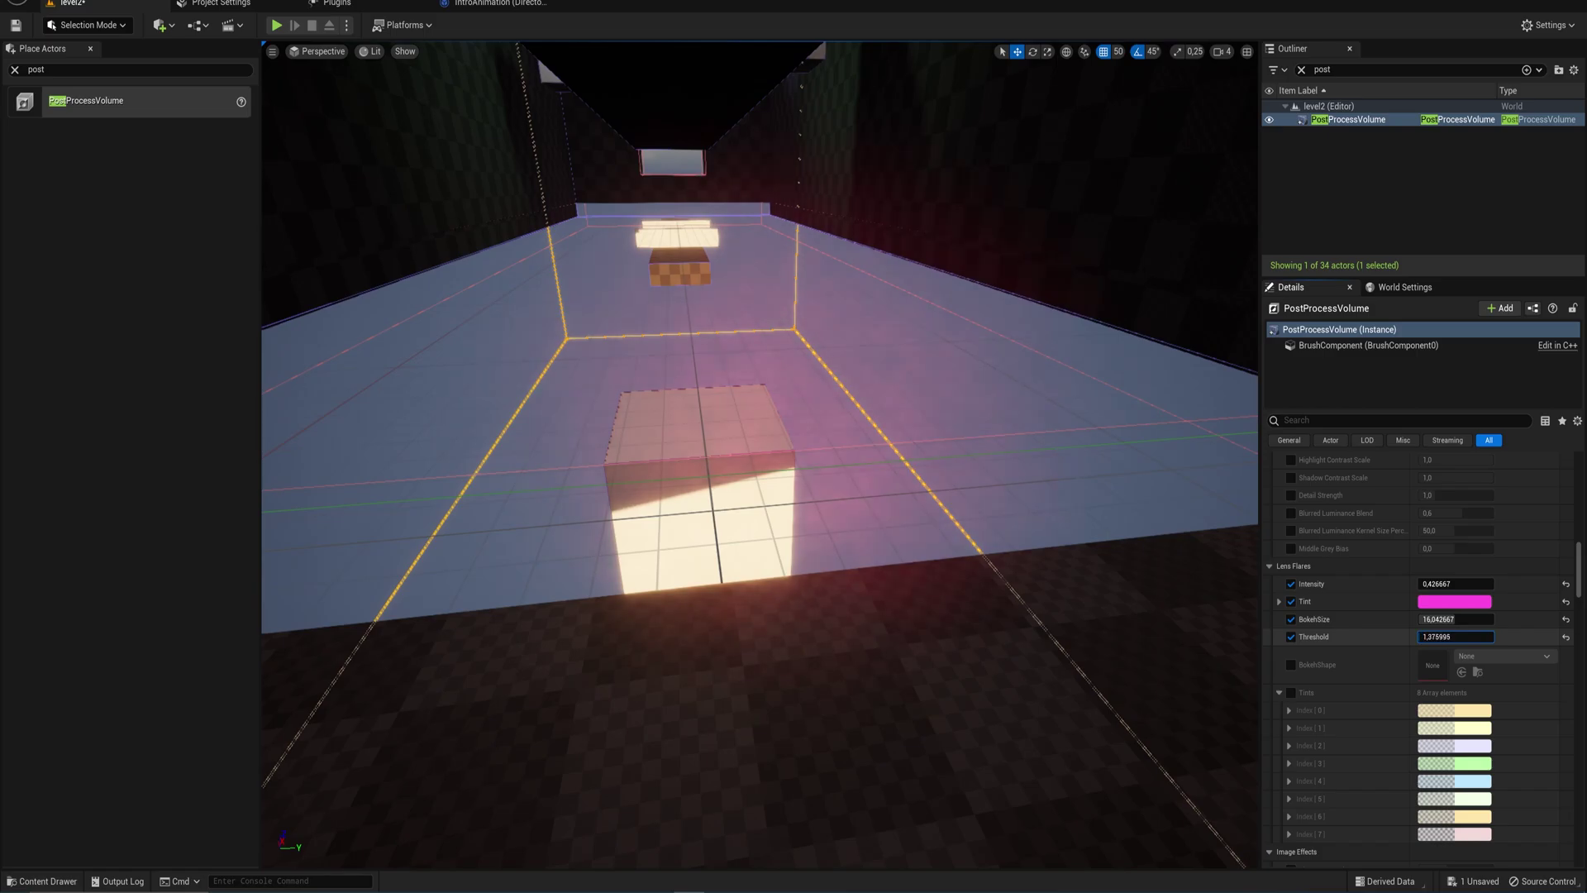
pyautogui.moveTo(950, 529); pyautogui.dragTo(855, 442, button='right')
pyautogui.moveTo(575, 46); pyautogui.dragTo(586, 58, button='right')
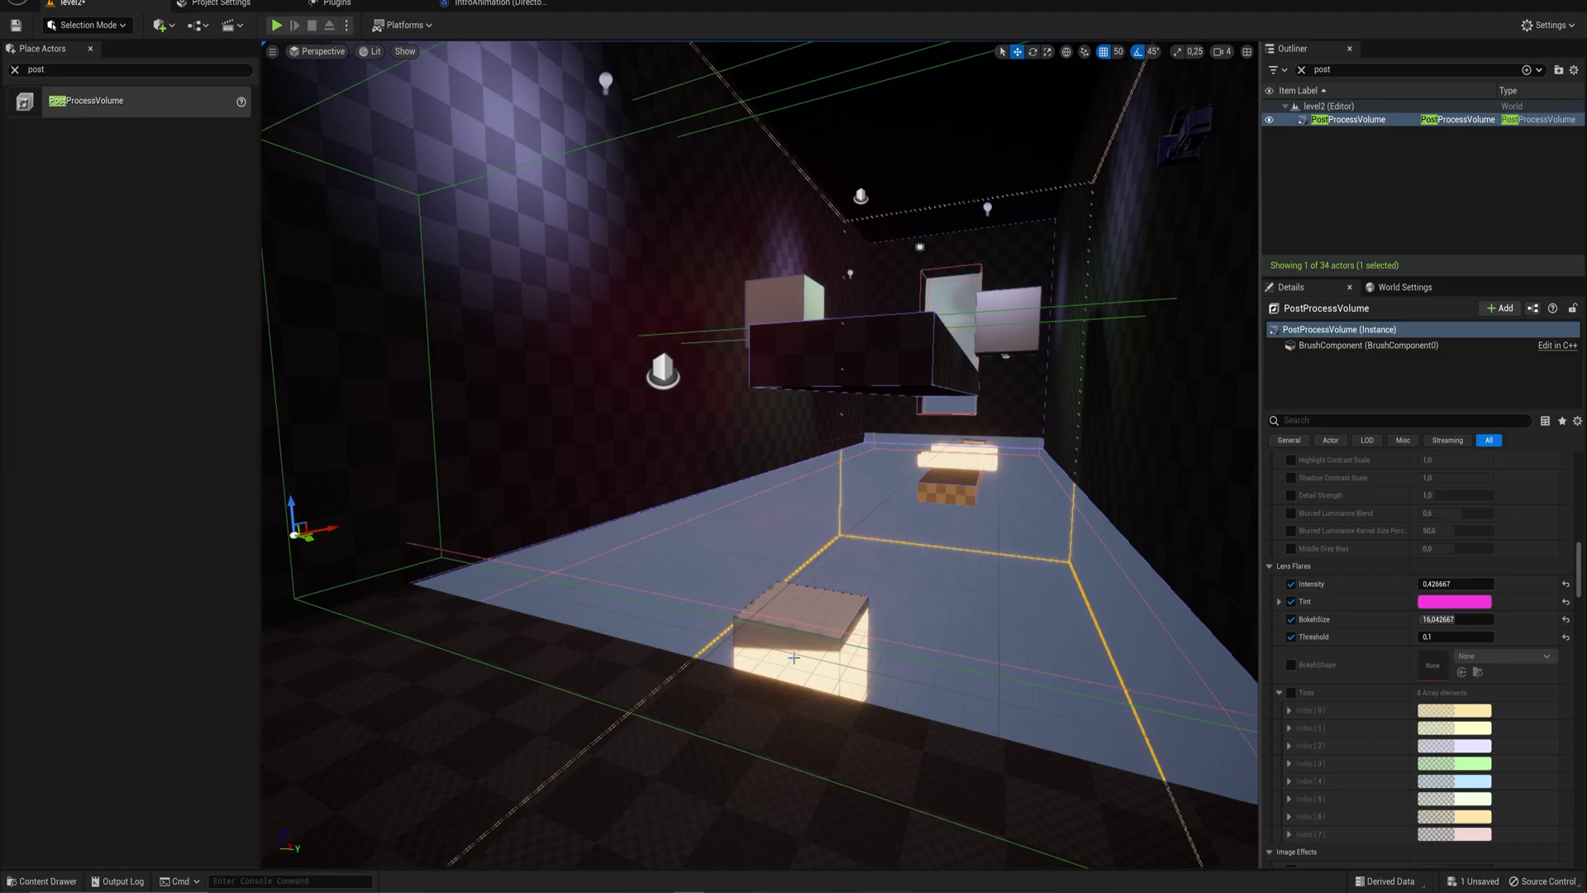
pyautogui.press('a')
pyautogui.moveTo(861, 661); pyautogui.dragTo(914, 653, button='right')
# Try a lens flare BokehSize of about 0.51 inside the room and raise it to about 9.2
pyautogui.moveTo(1470, 620); pyautogui.dragTo(1436, 620)
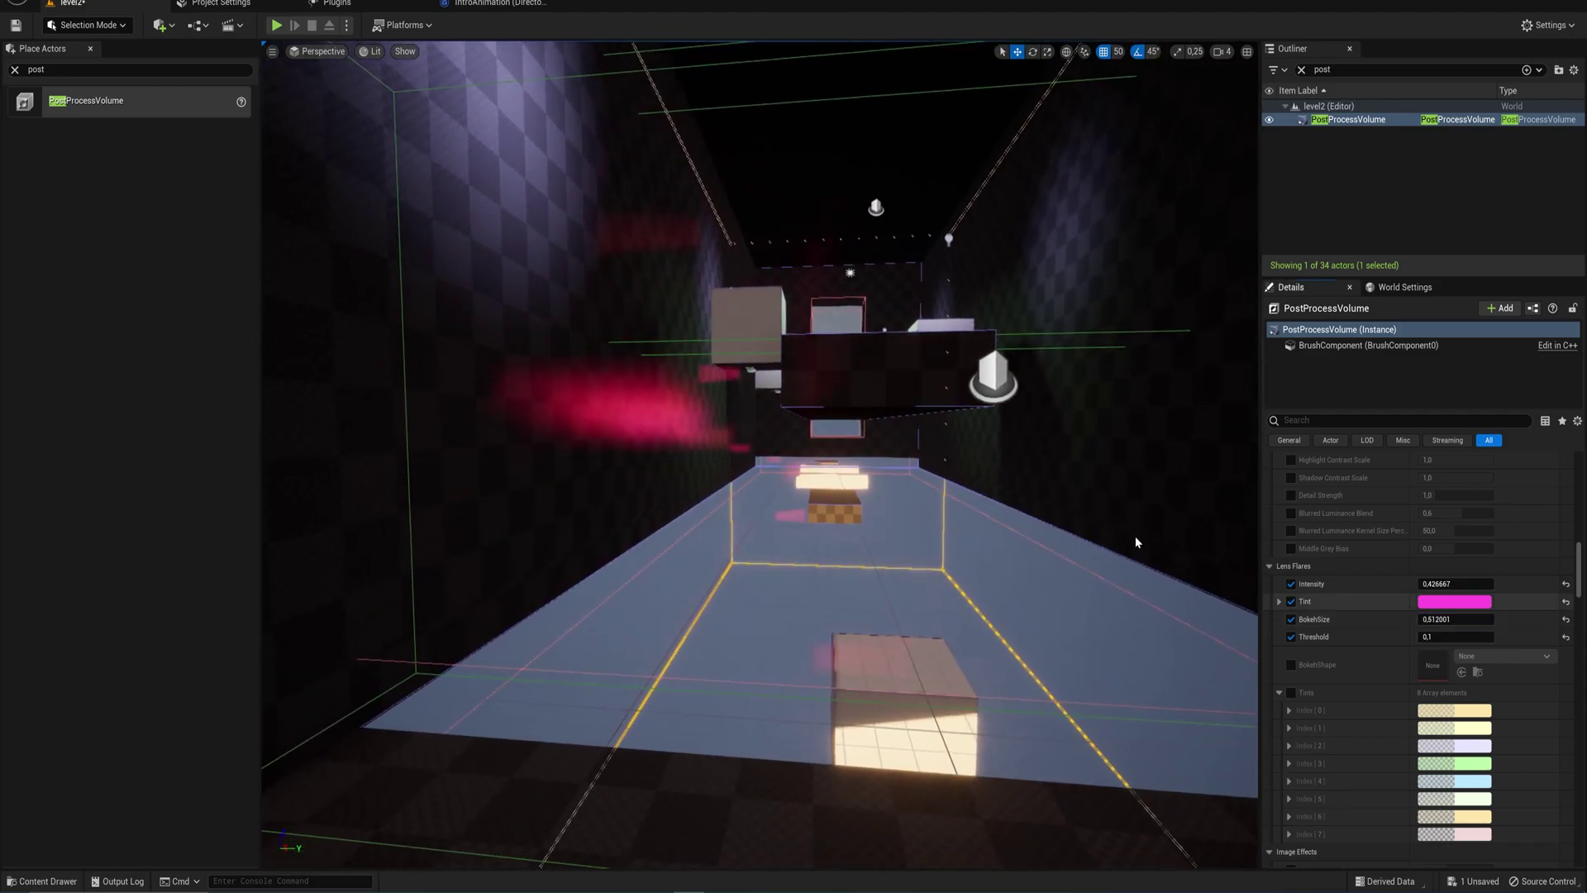
pyautogui.moveTo(704, 202)
pyautogui.mouseDown(button='right')
pyautogui.moveTo(727, 205)
pyautogui.moveTo(657, 203)
pyautogui.moveTo(789, 203)
pyautogui.moveTo(727, 206)
pyautogui.mouseUp(button='right')
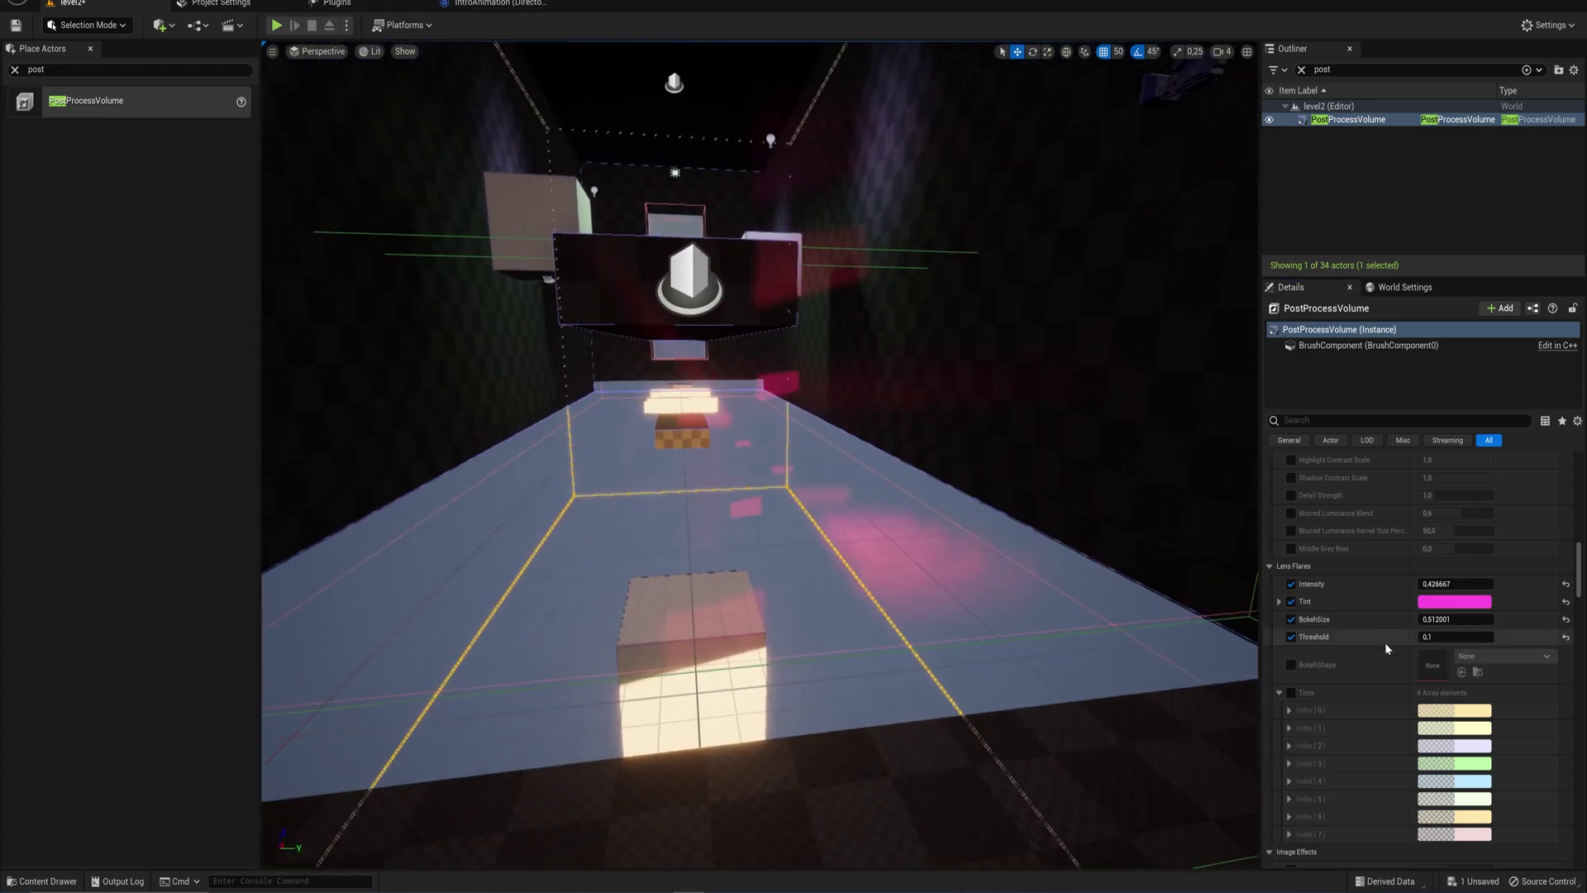
pyautogui.moveTo(1434, 620); pyautogui.dragTo(1445, 620)
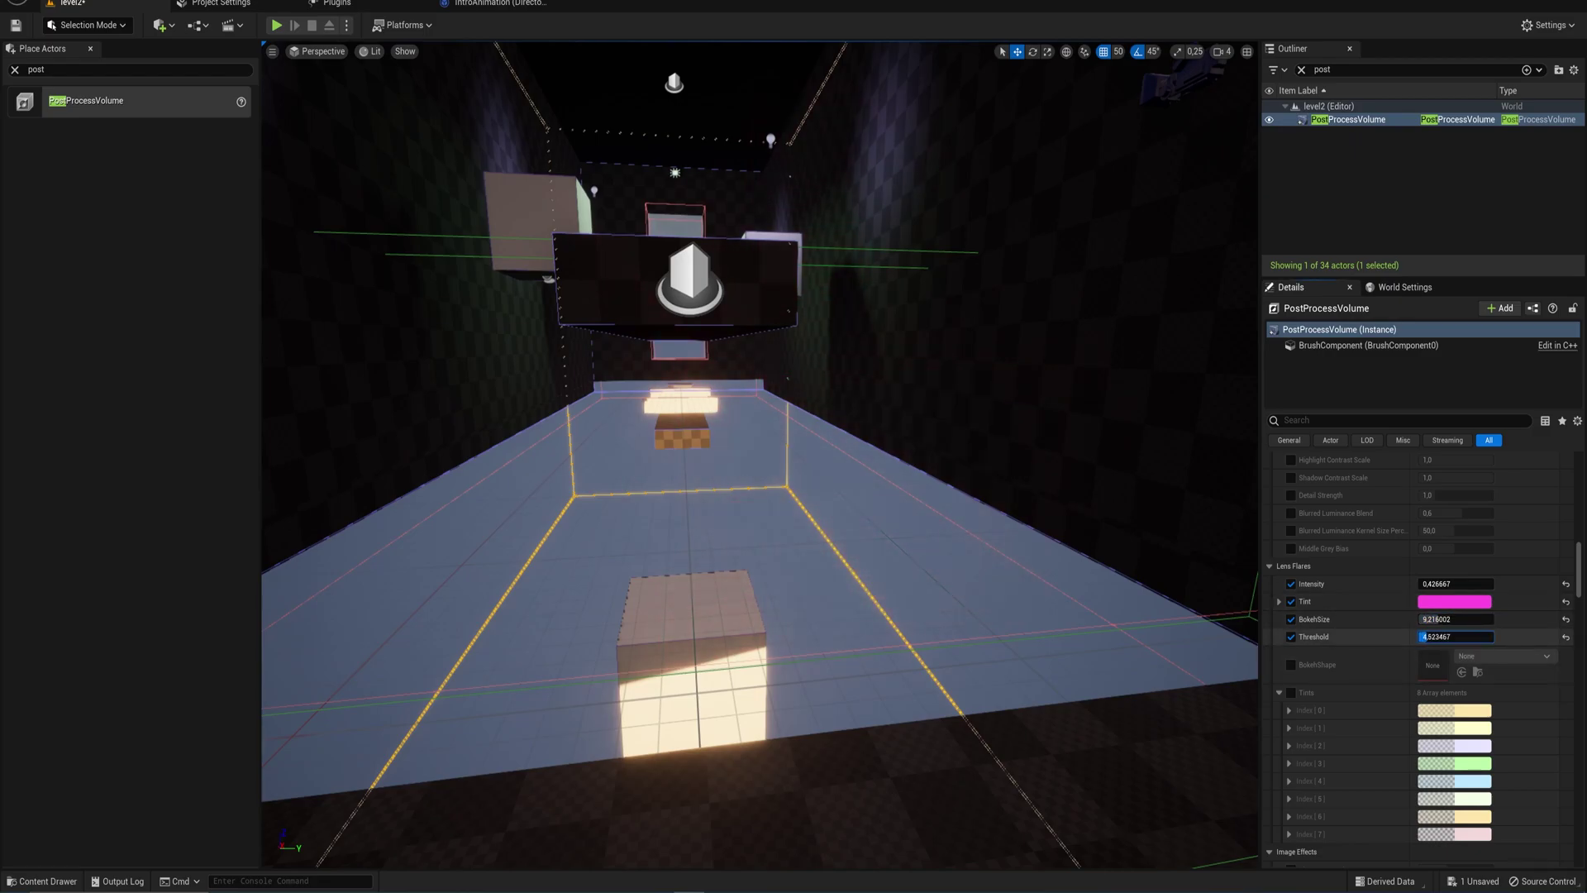
# Set the lens flare Threshold to about 2.31 and check the flares on the room's bright blocks
pyautogui.moveTo(1431, 637); pyautogui.dragTo(1422, 637)
pyautogui.moveTo(992, 463); pyautogui.dragTo(884, 459, button='right')
pyautogui.moveTo(991, 567); pyautogui.dragTo(1041, 567, button='right')
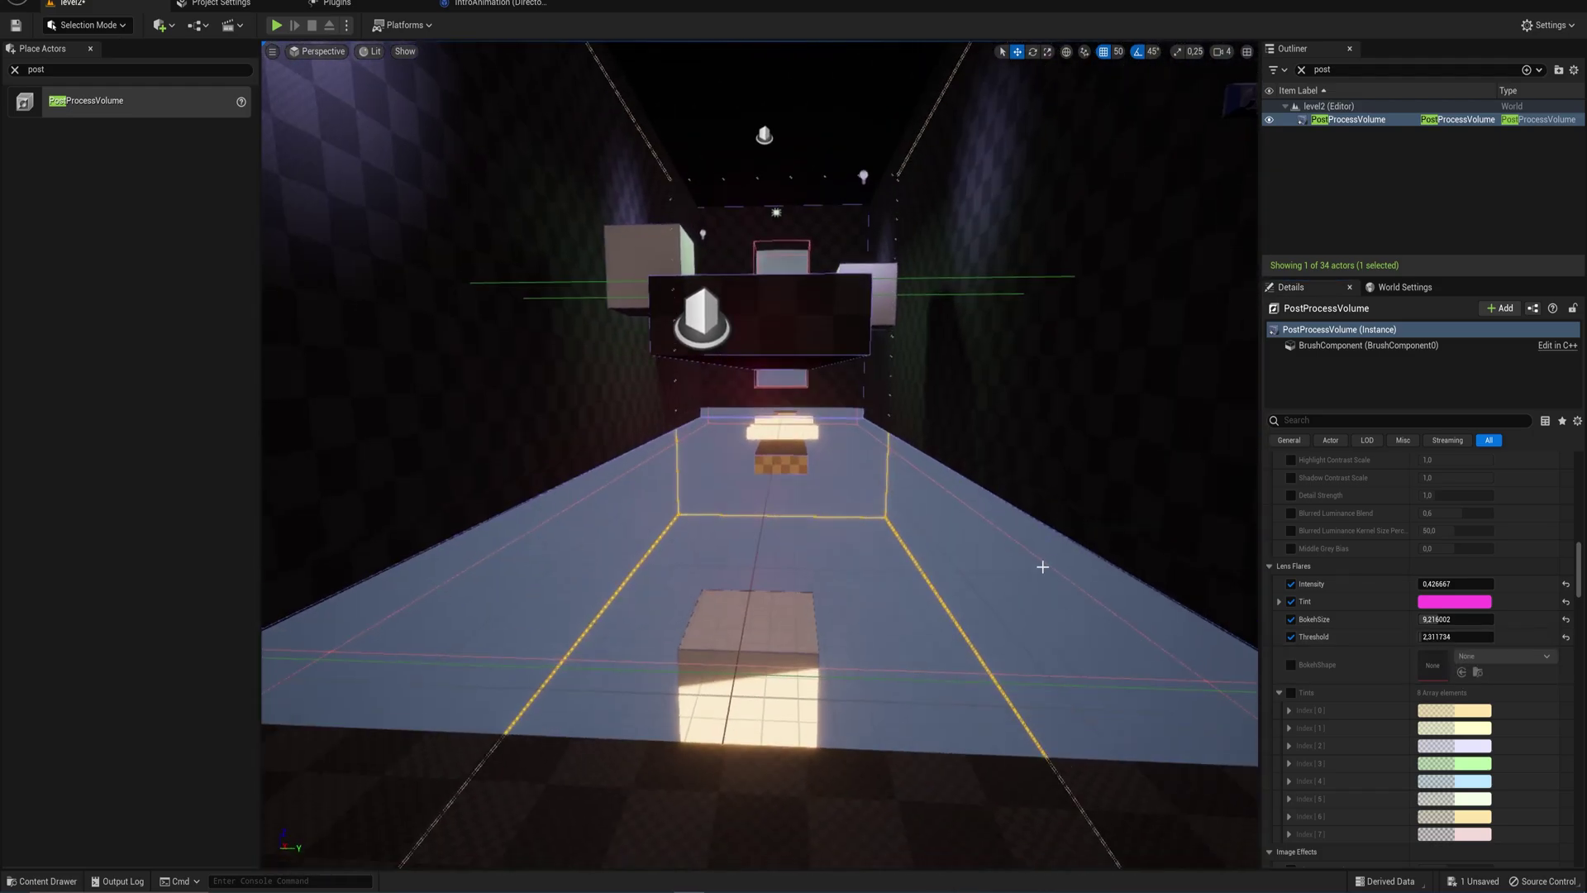
pyautogui.hotkey('ctrl', 'z')
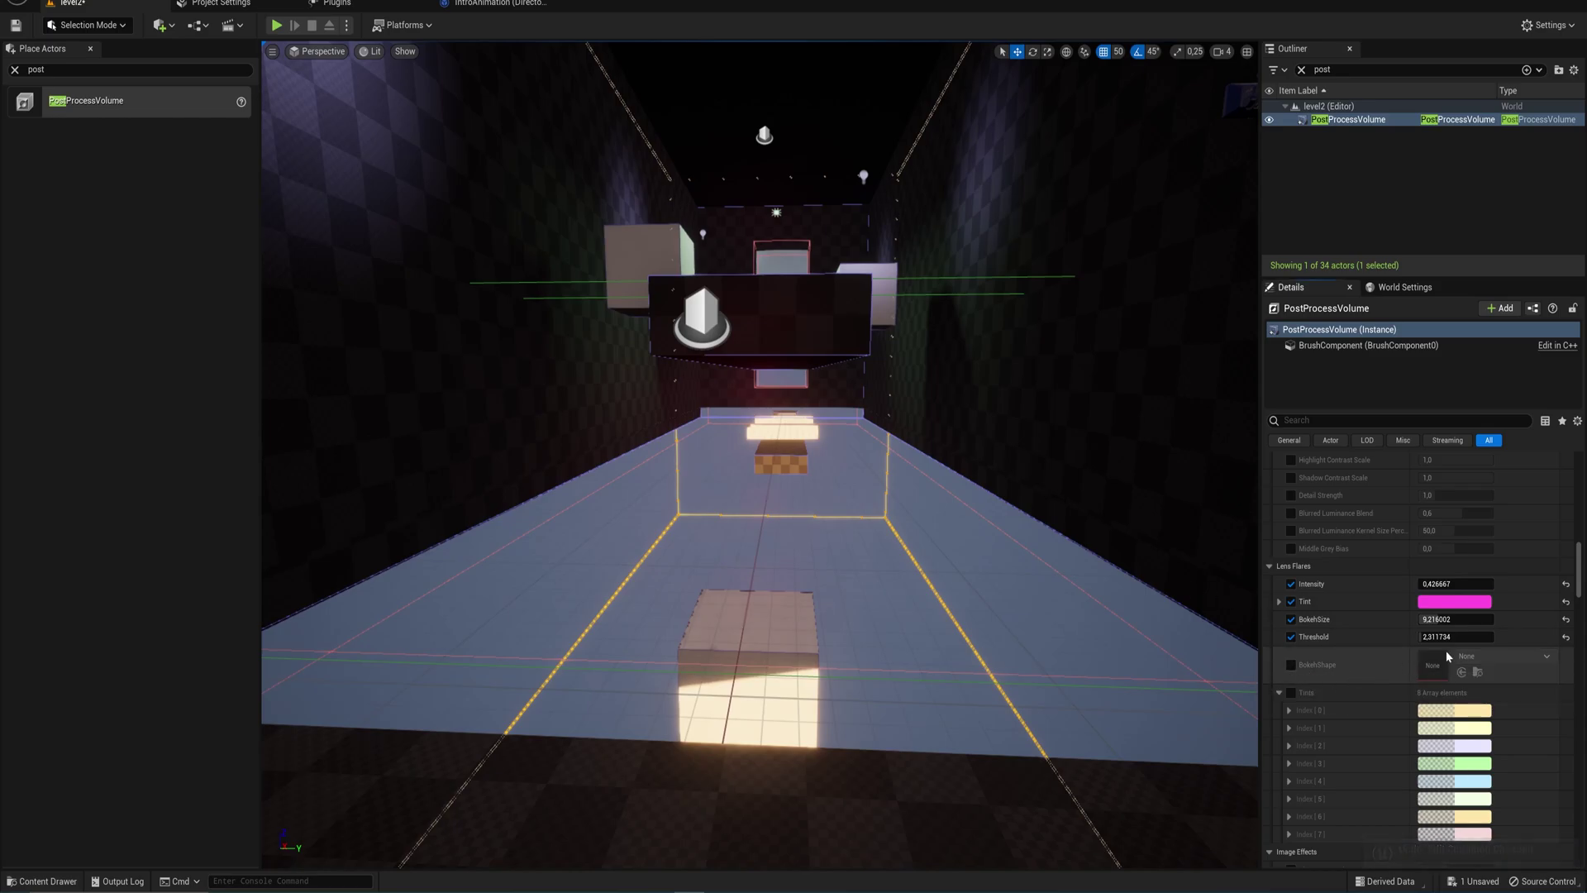
# Enable the Vignette Intensity override at about 0.39, collapsing the Lens Flares and Image Effects groups
pyautogui.click(1270, 567)
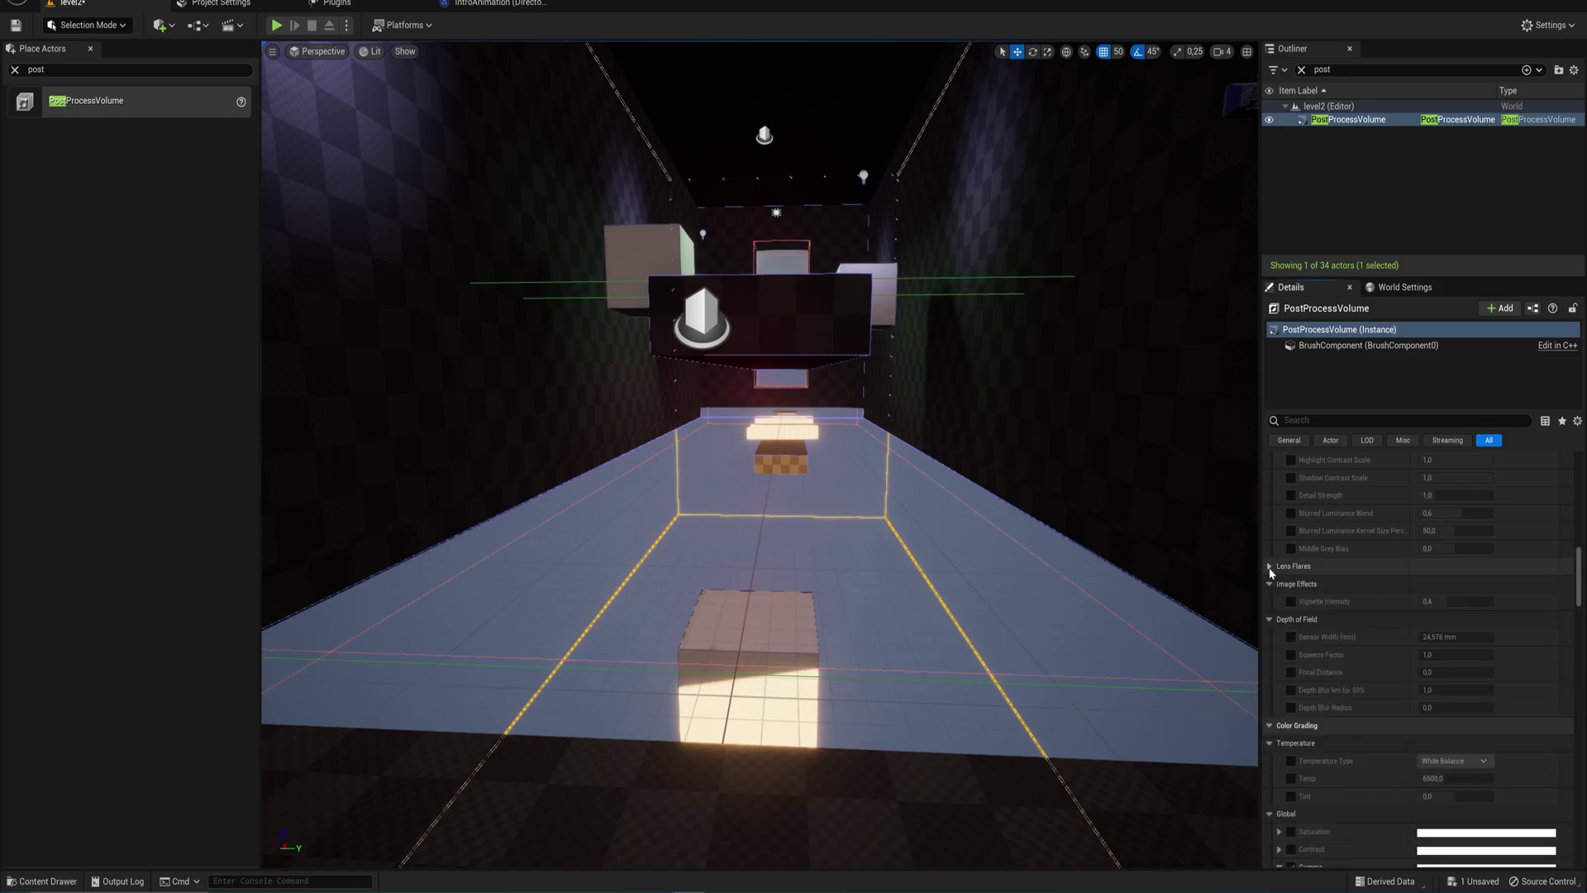
pyautogui.click(1291, 602)
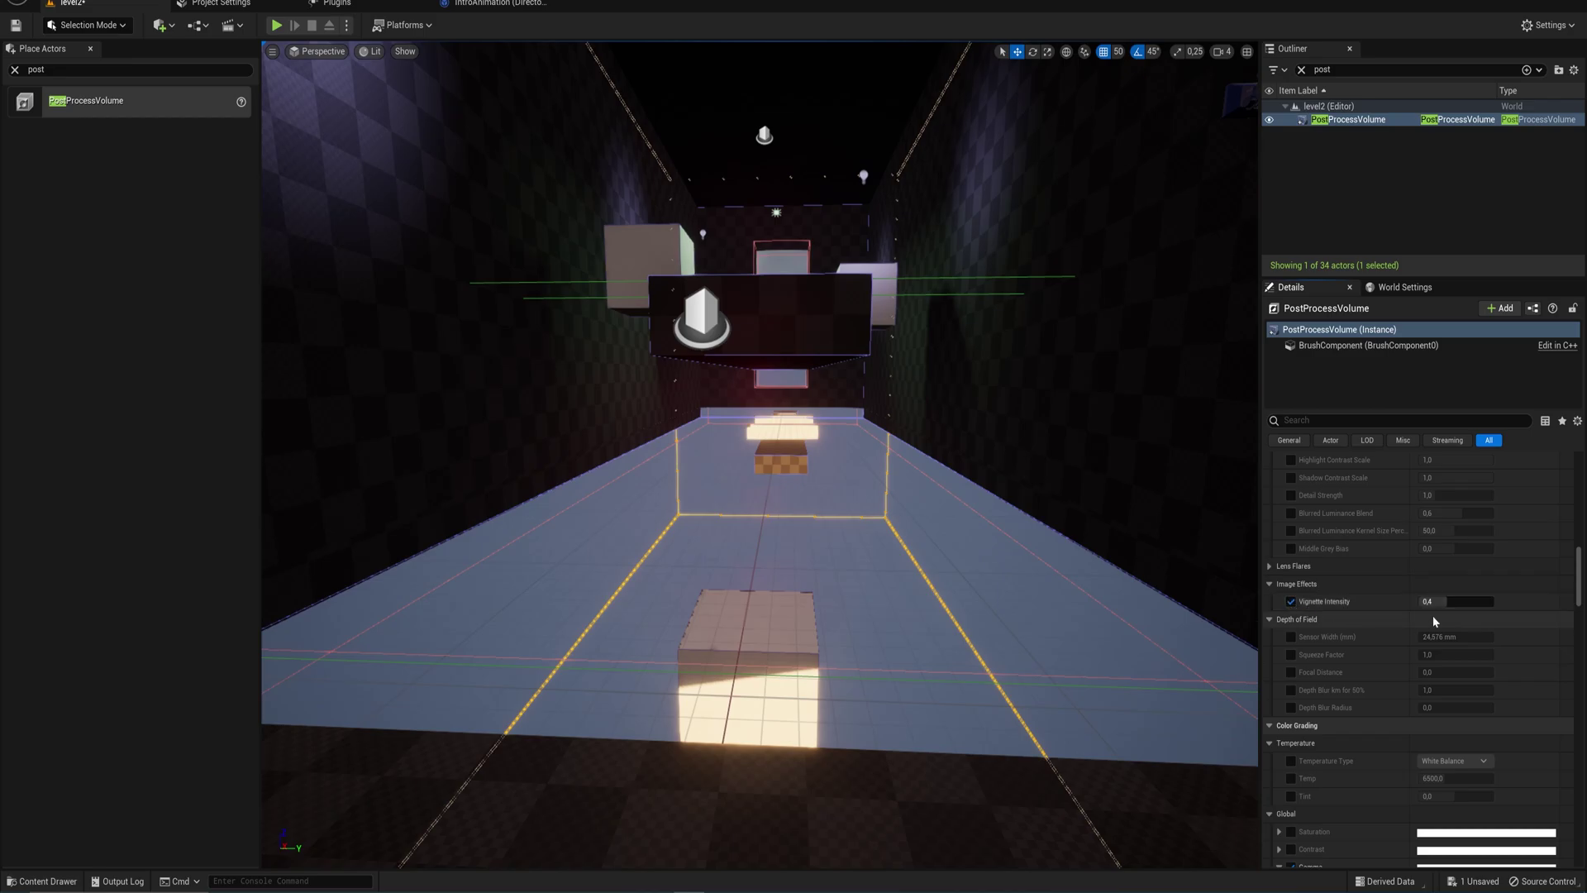
pyautogui.moveTo(1448, 603); pyautogui.dragTo(1455, 601)
pyautogui.click(1454, 600)
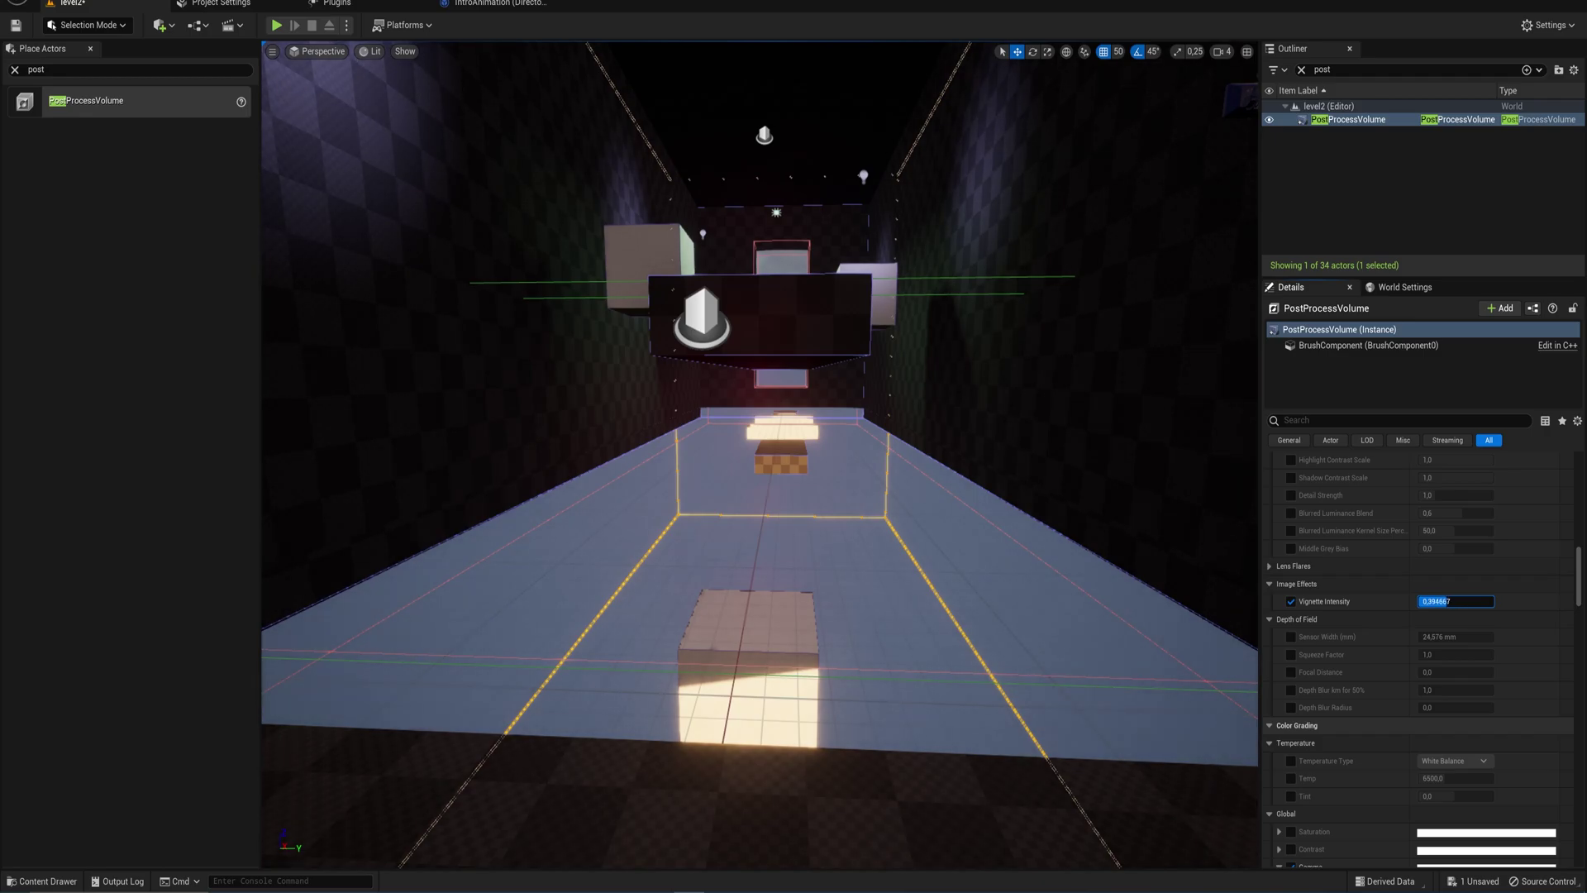
pyautogui.click(1269, 585)
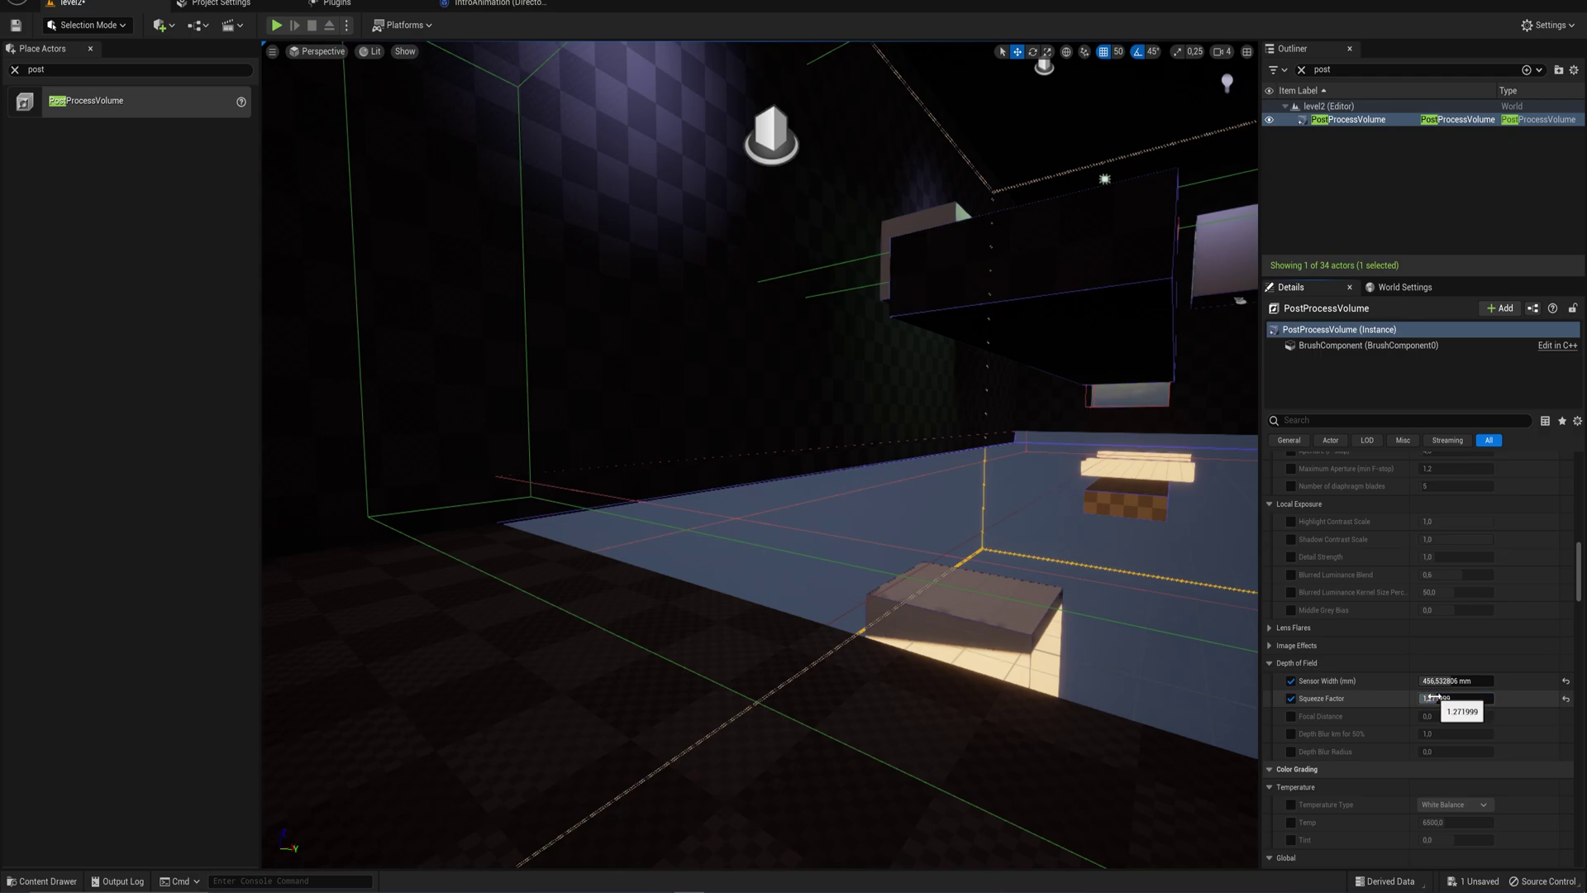
# Enable the depth of field Focal Distance override, try a value of 1, and raise it to about 481
pyautogui.click(1291, 715)
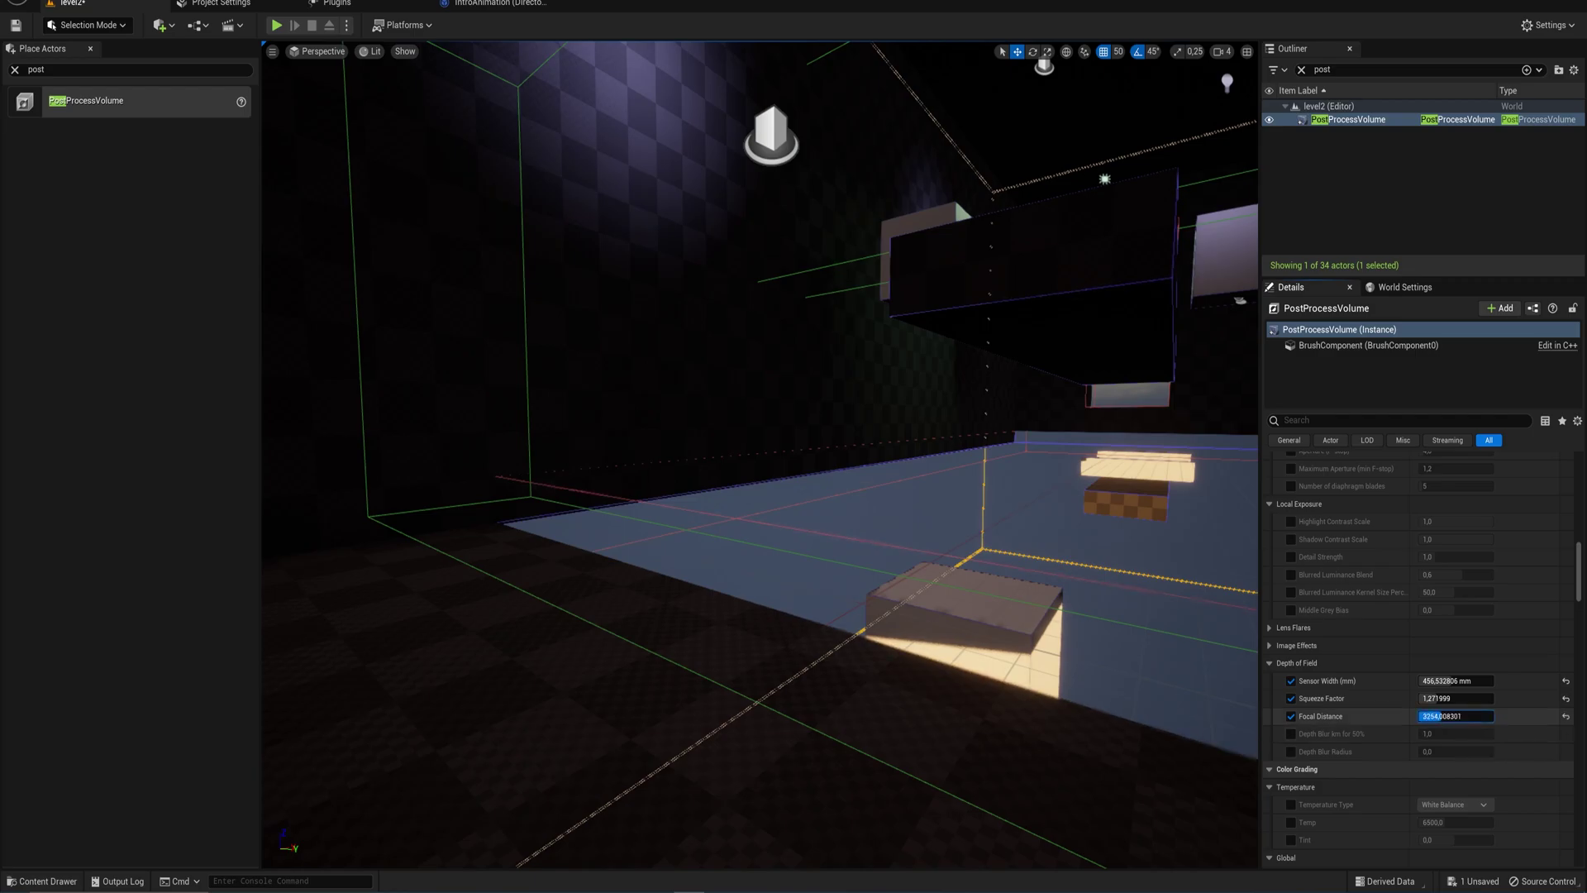
pyautogui.write('1')
pyautogui.press('Return')
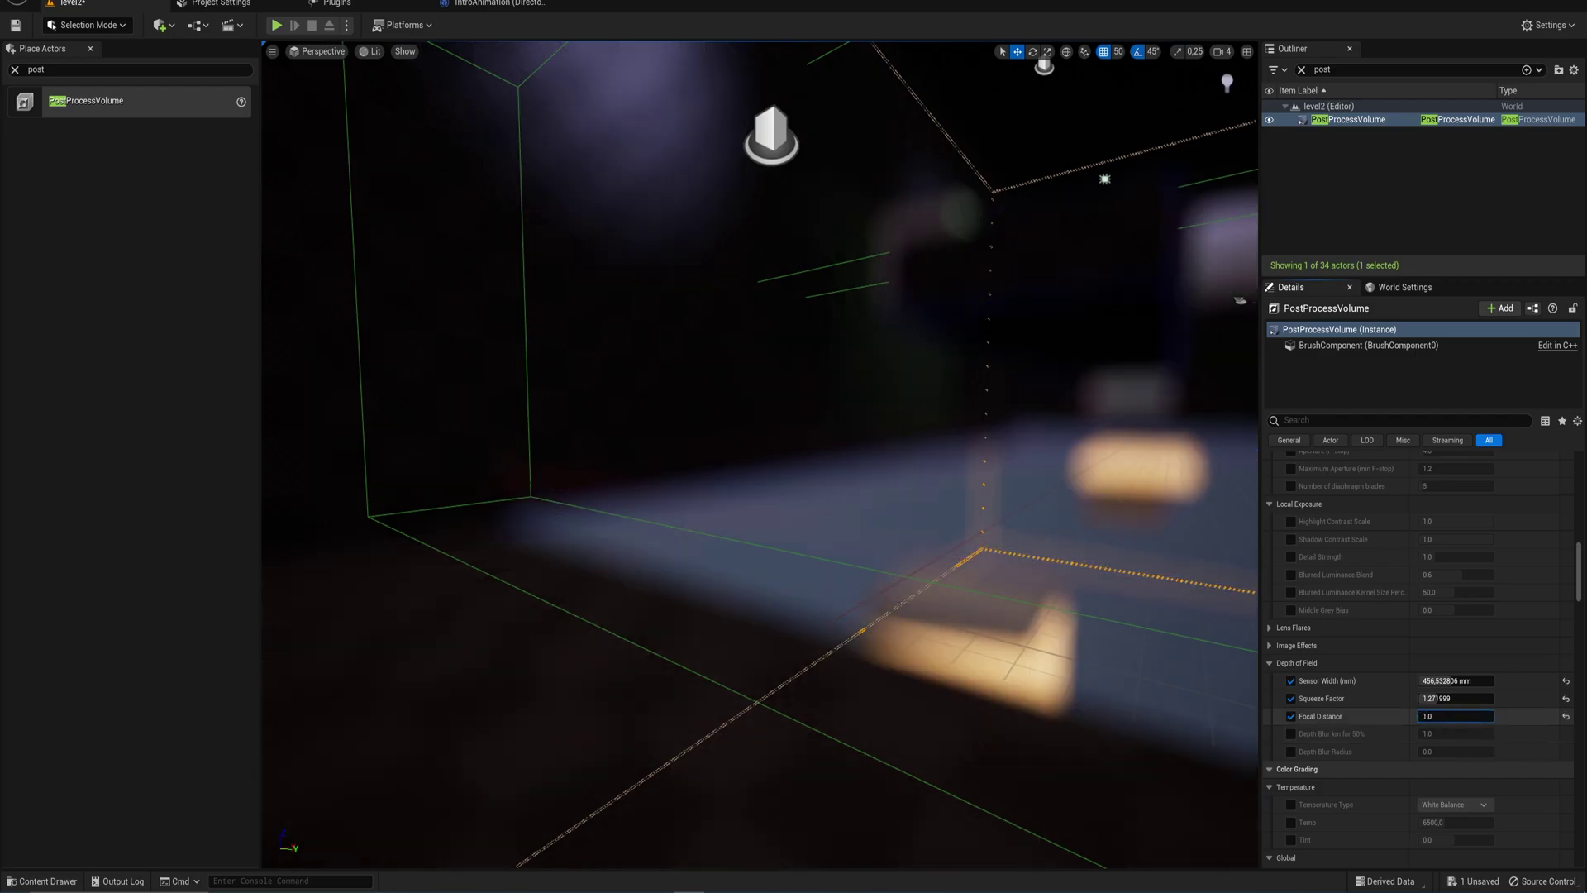
pyautogui.moveTo(1455, 716); pyautogui.dragTo(1520, 716)
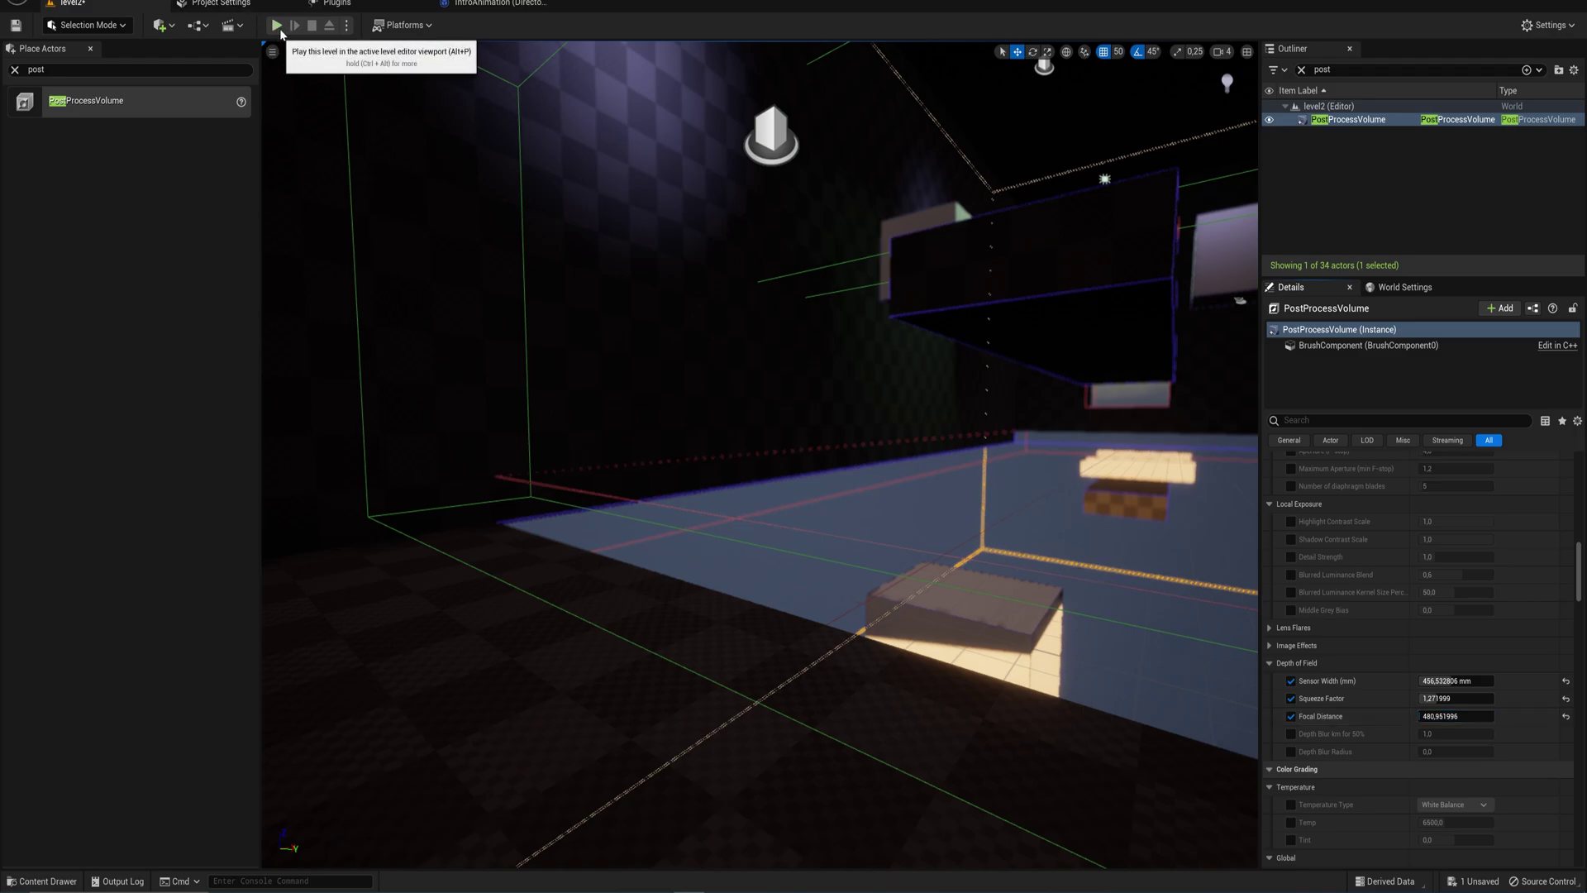
# Play the level from a spot on the floor near the white sphere to examine the depth of field
pyautogui.moveTo(748, 543); pyautogui.dragTo(851, 553, button='right')
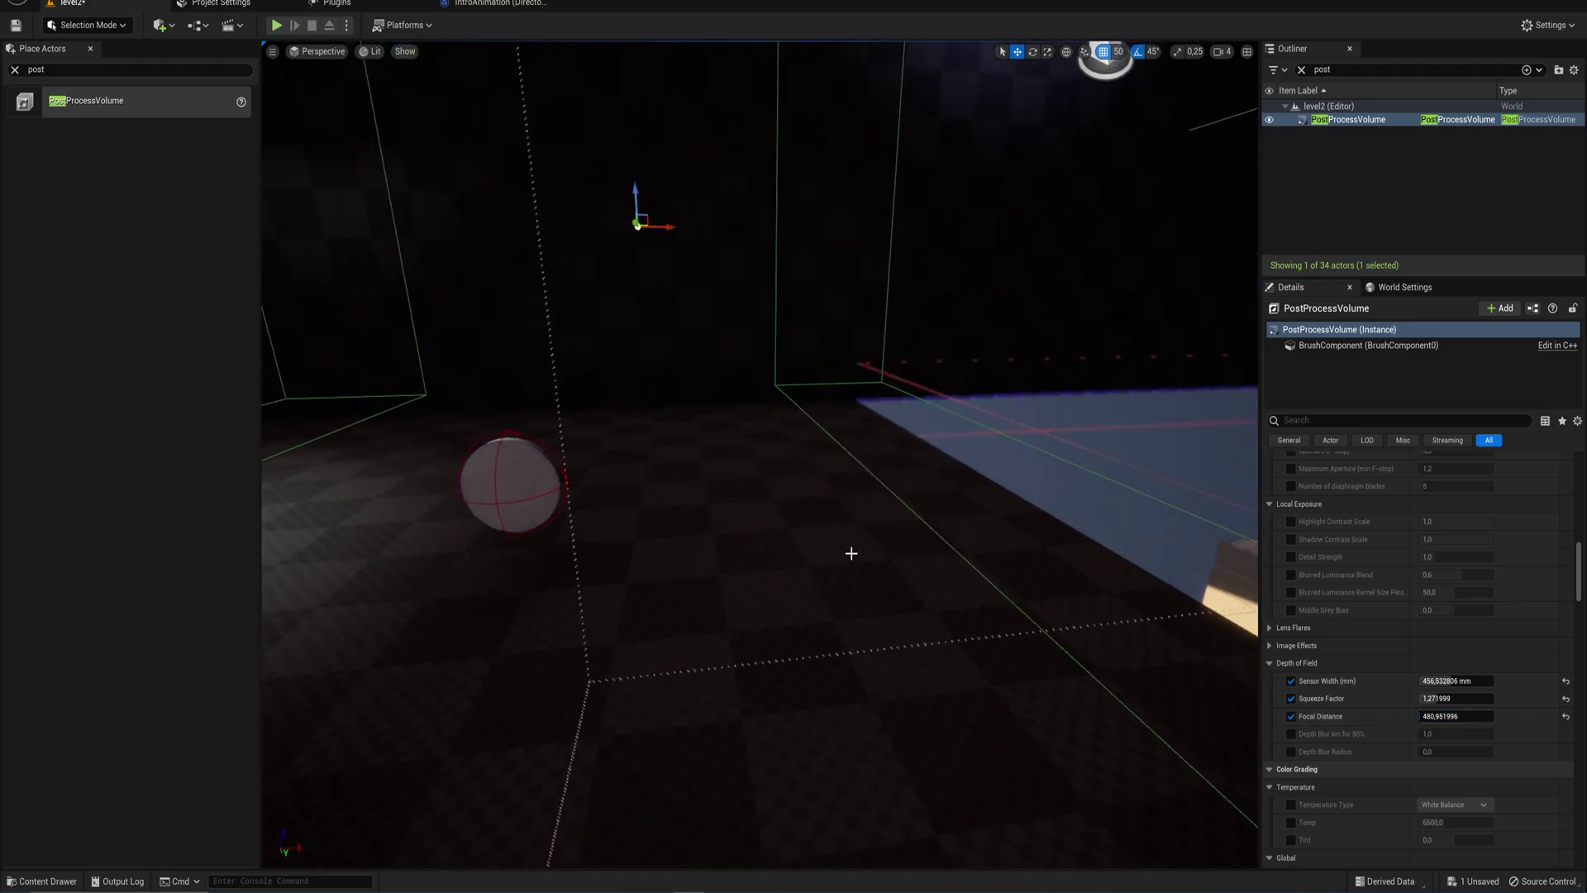
pyautogui.rightClick(791, 555)
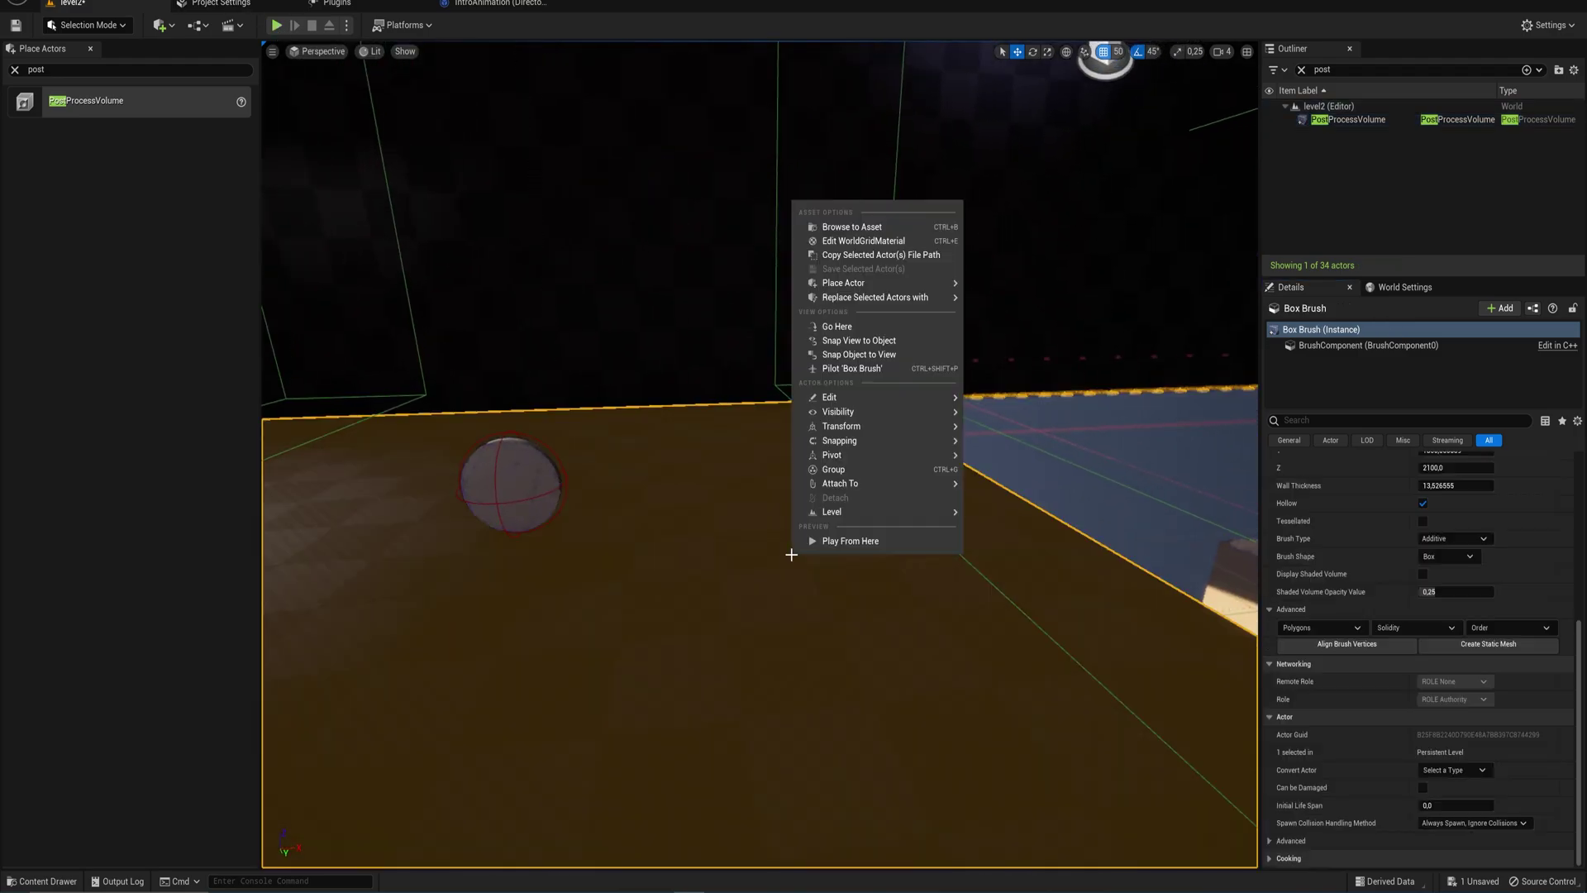
pyautogui.click(859, 542)
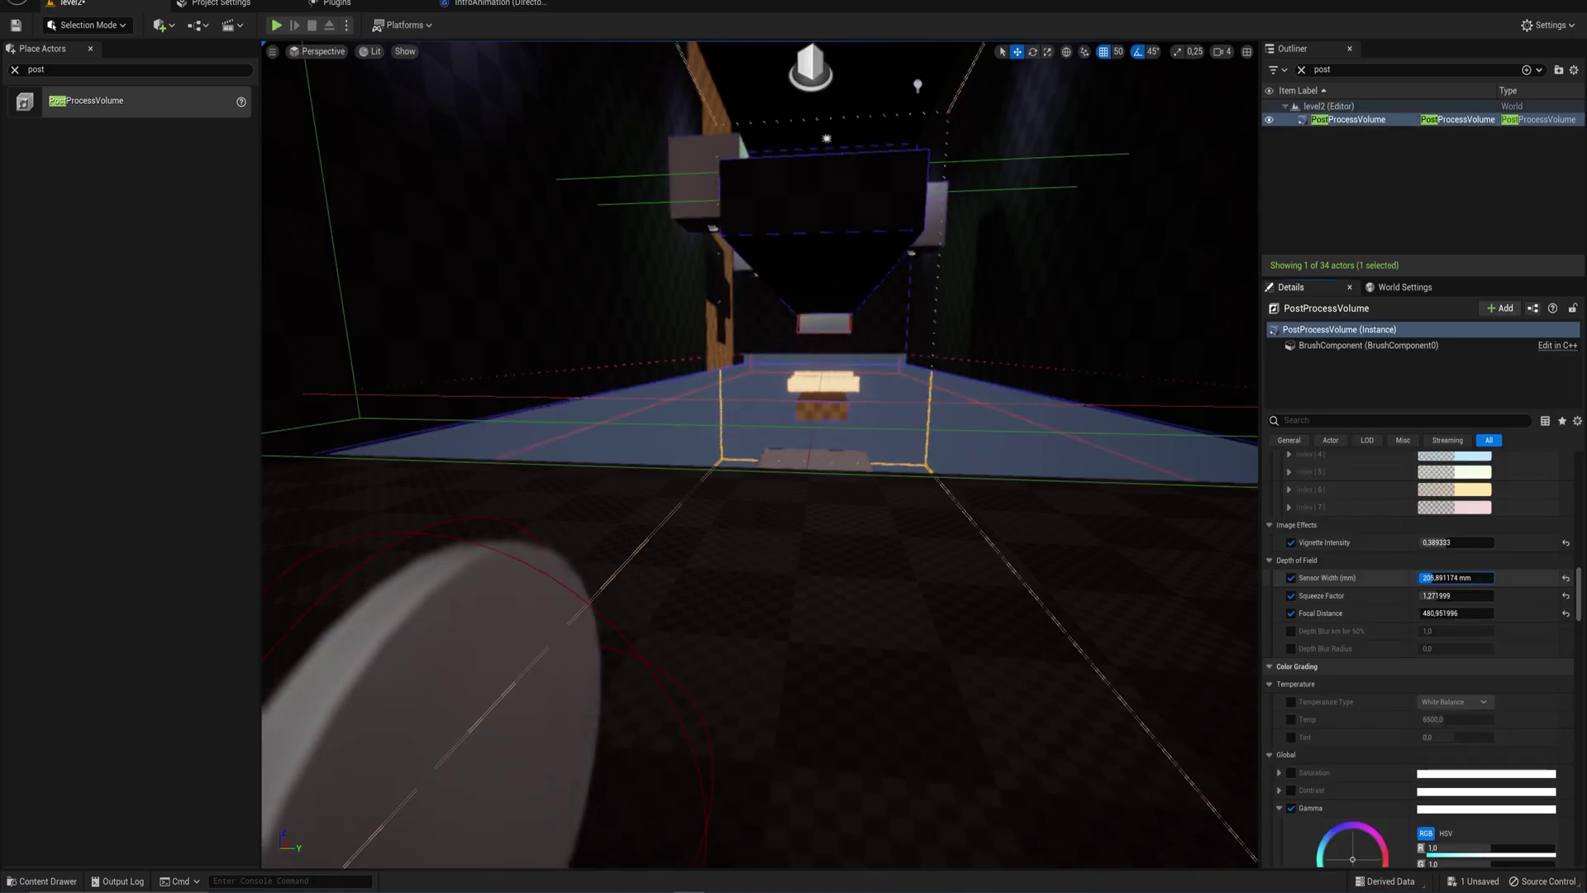
# Reduce the depth of field Sensor Width and override the camera's Aperture (F-stop) with 1.0
pyautogui.moveTo(1433, 578); pyautogui.dragTo(1427, 578)
pyautogui.scroll(10, 1289, 782)
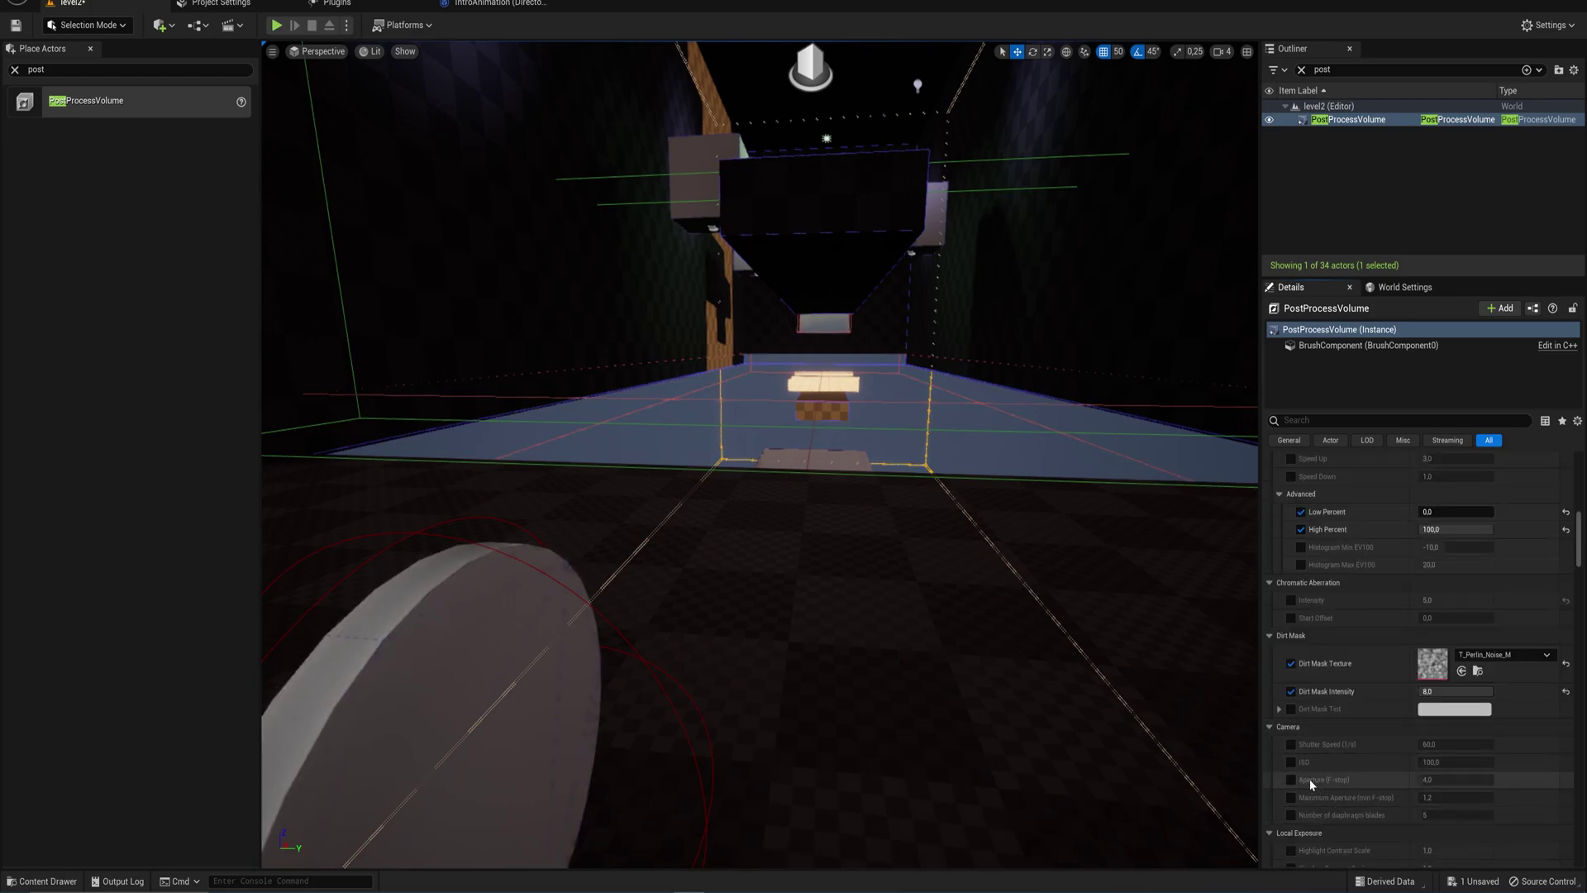
pyautogui.click(1291, 780)
pyautogui.click(1442, 781)
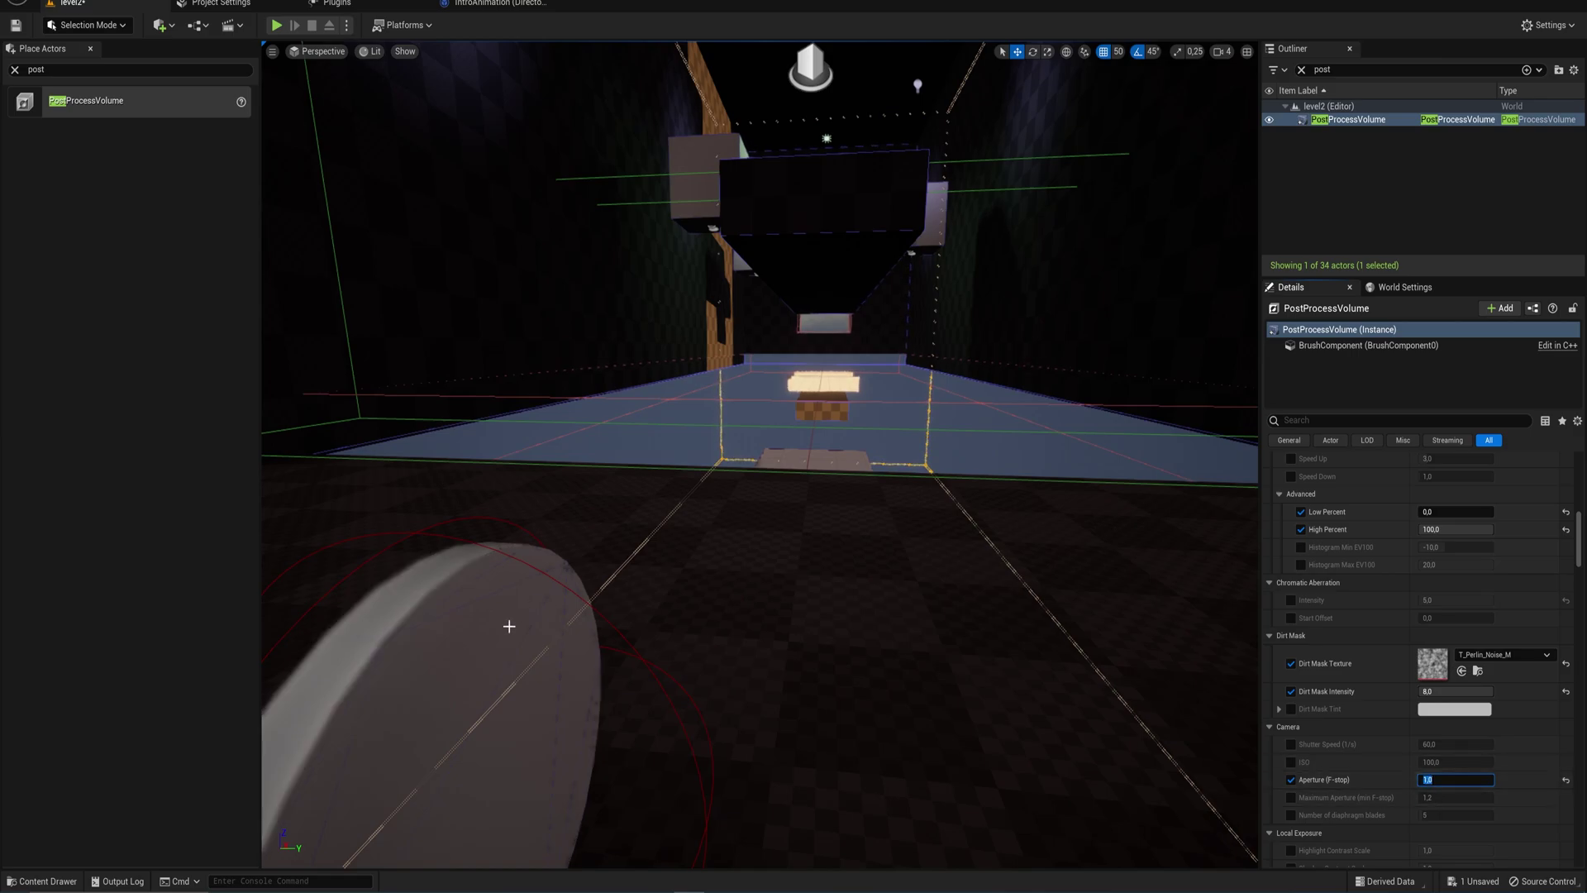
# Play the level from the floor in front of the pool to examine the aperture change, and stop the play session
pyautogui.rightClick(750, 547)
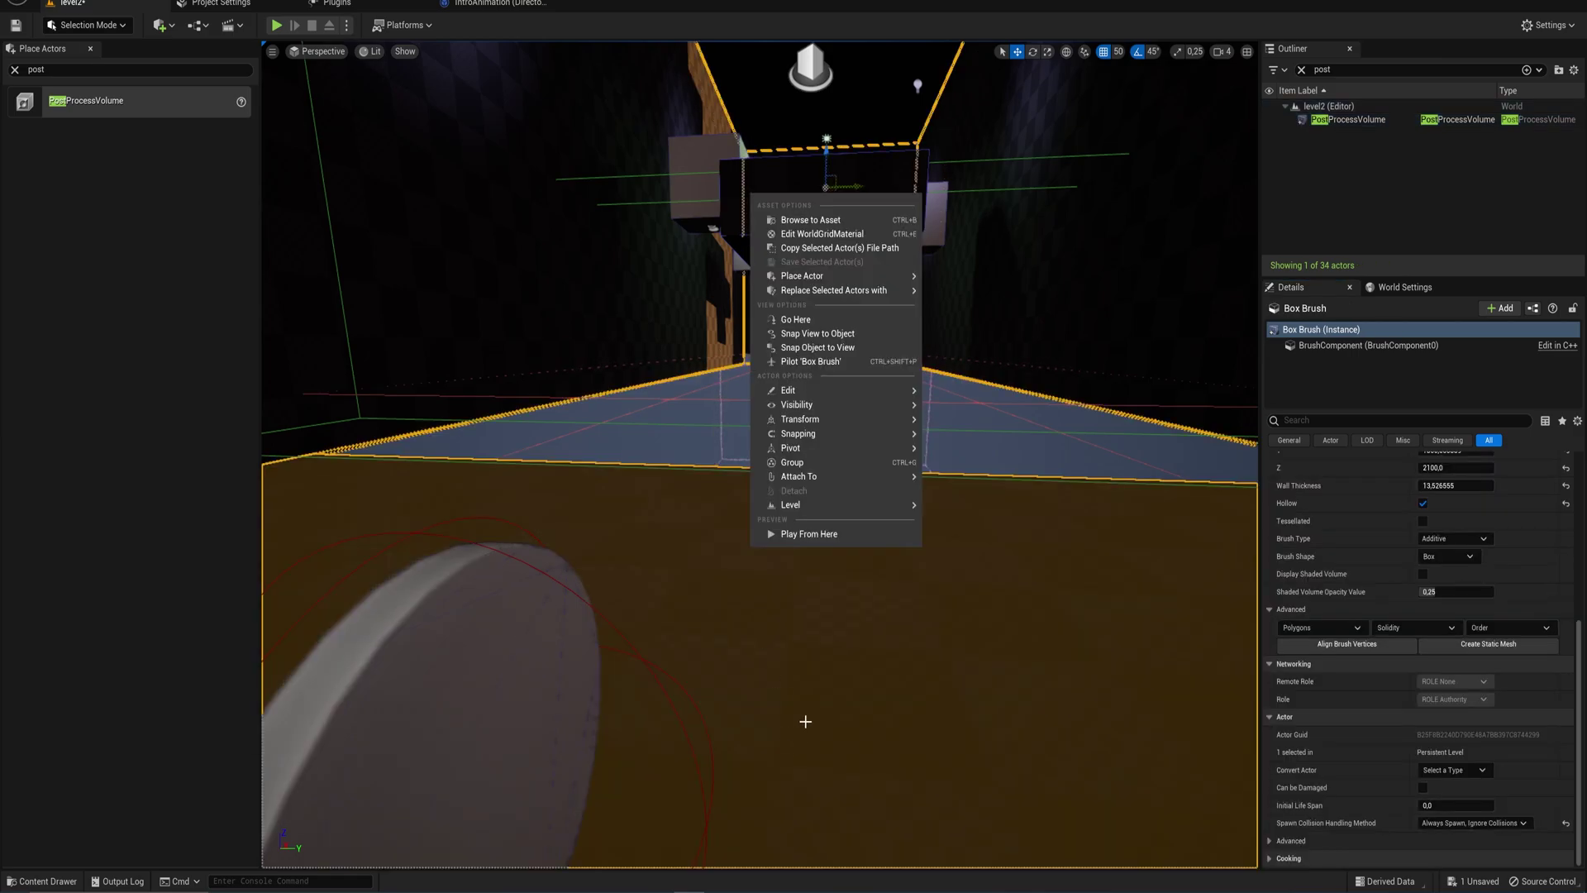
pyautogui.click(814, 534)
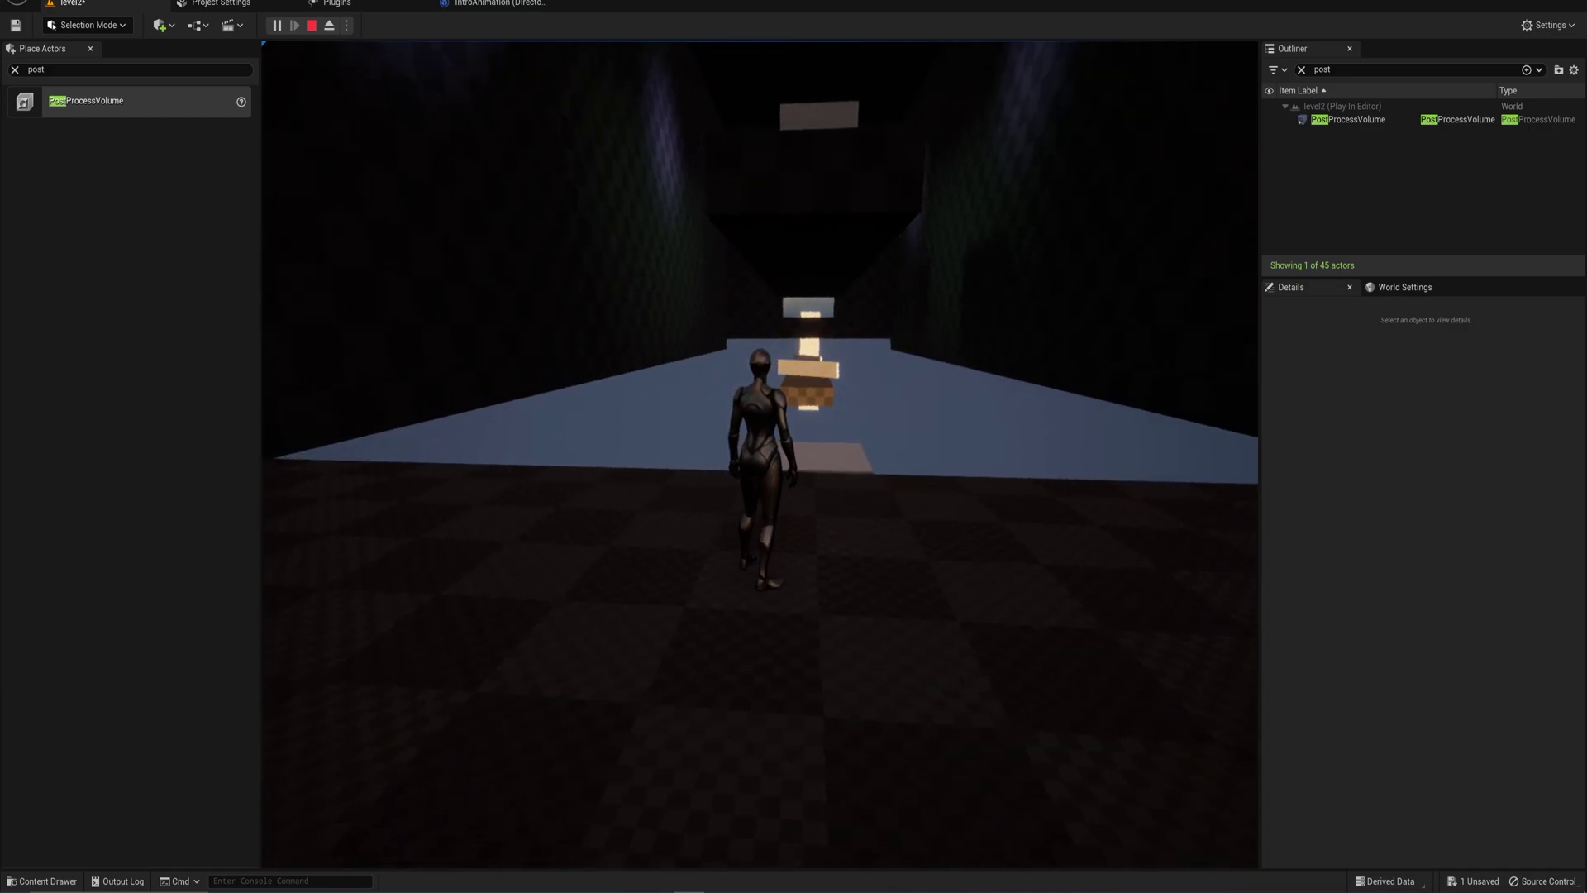
pyautogui.press('Escape')
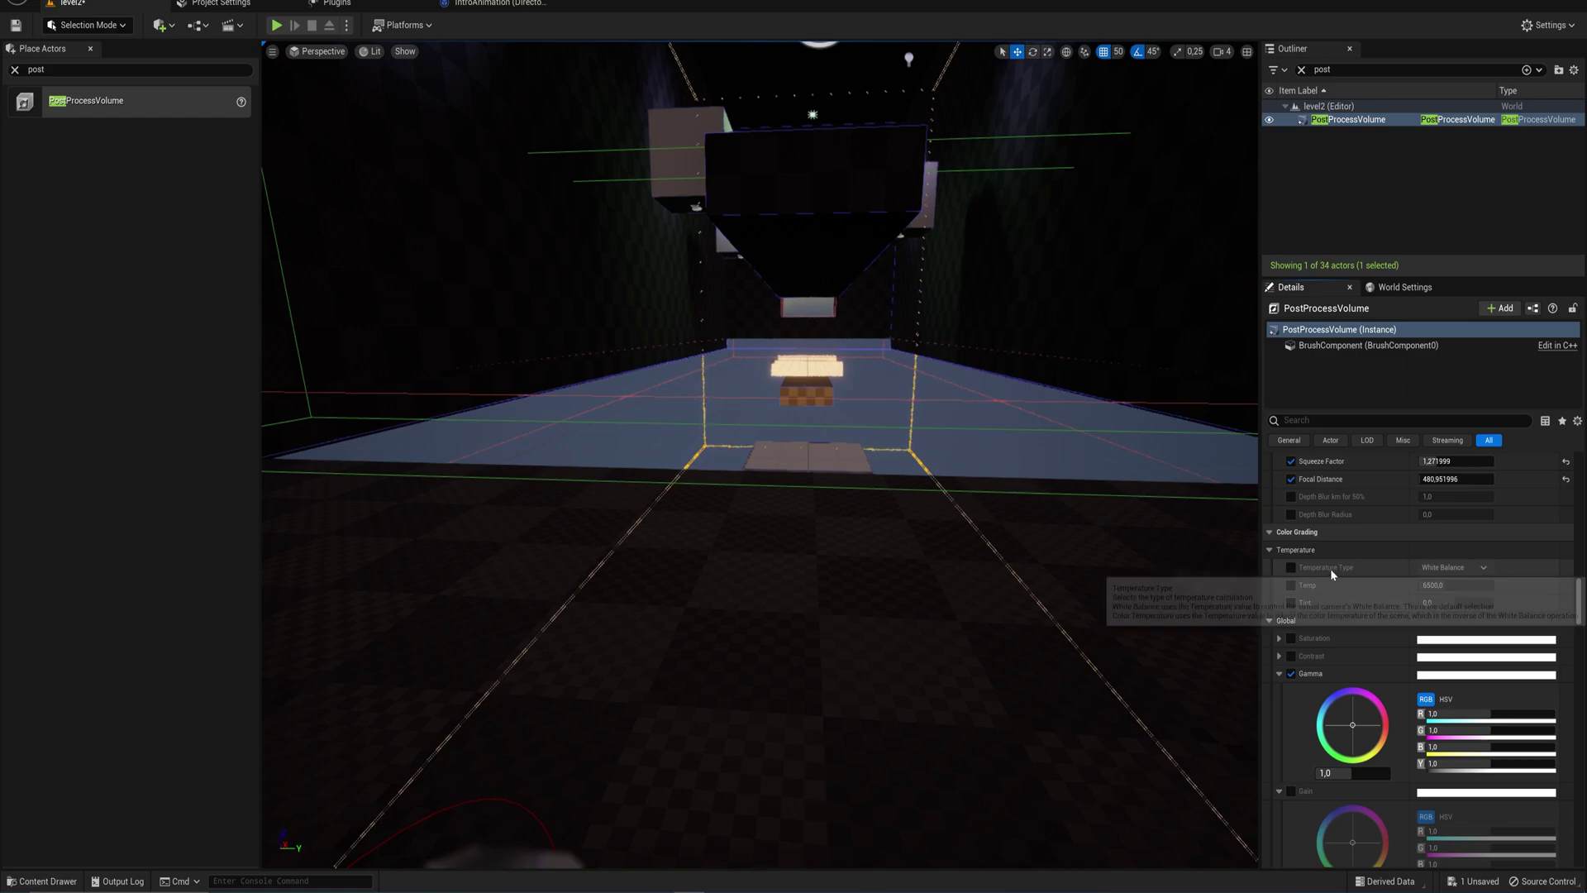
# Try Color Temperature as the Temperature Type, restore White Balance, and disable the Temperature Type override
pyautogui.click(1290, 568)
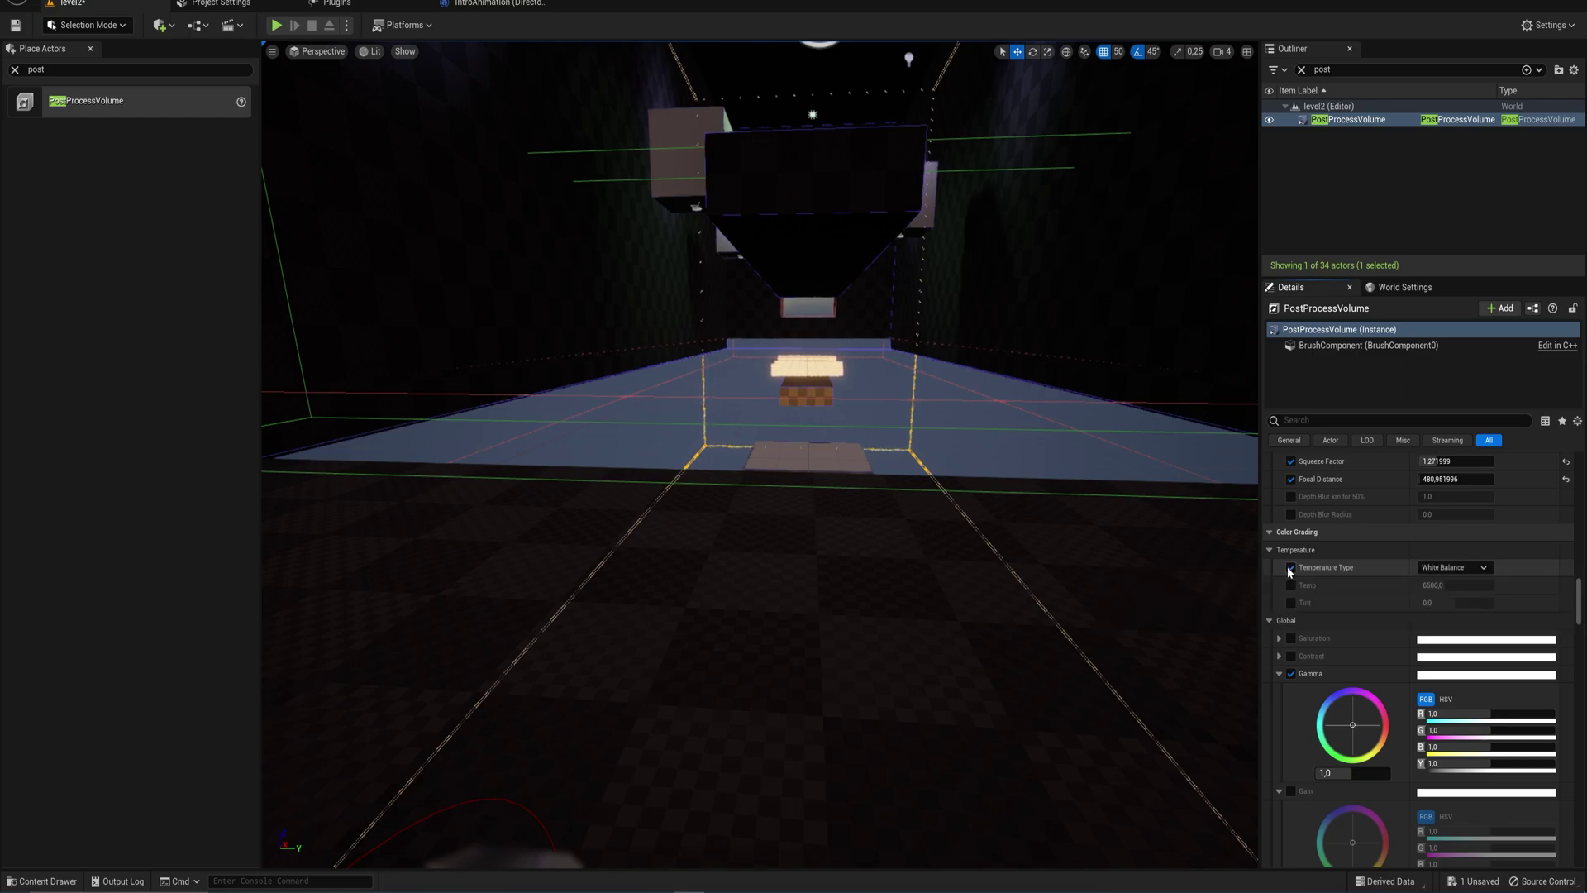
pyautogui.click(1463, 568)
pyautogui.click(1483, 594)
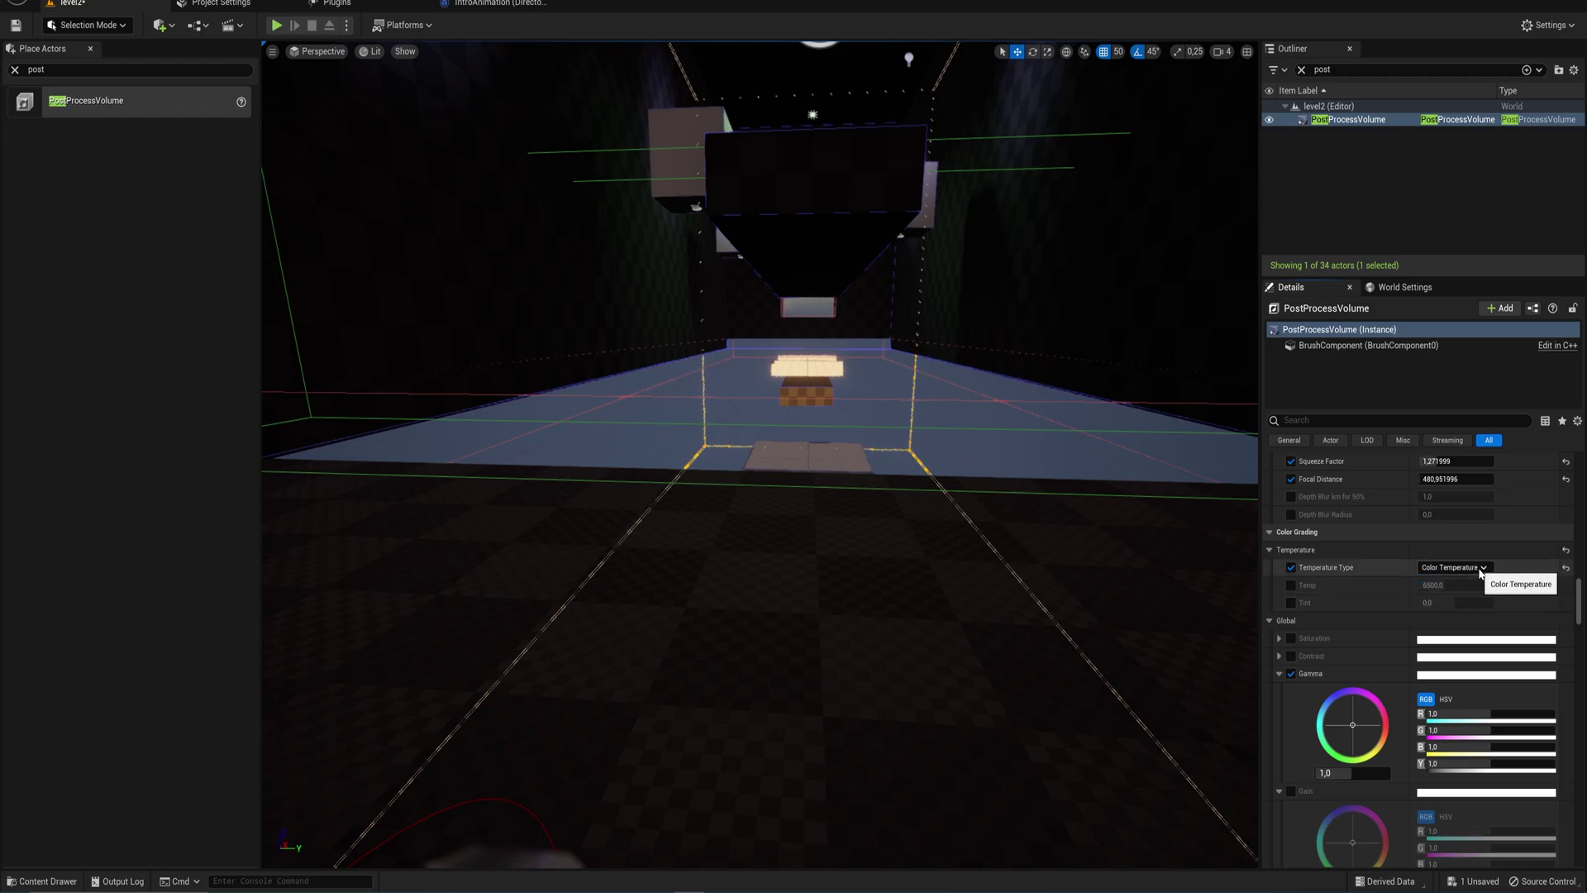
pyautogui.click(1481, 568)
pyautogui.click(1478, 582)
pyautogui.click(1290, 568)
# Override the color grading Temp, lower it, enable the Temperature Type override with Color Temperature, and set Temp to 1500
pyautogui.click(1290, 585)
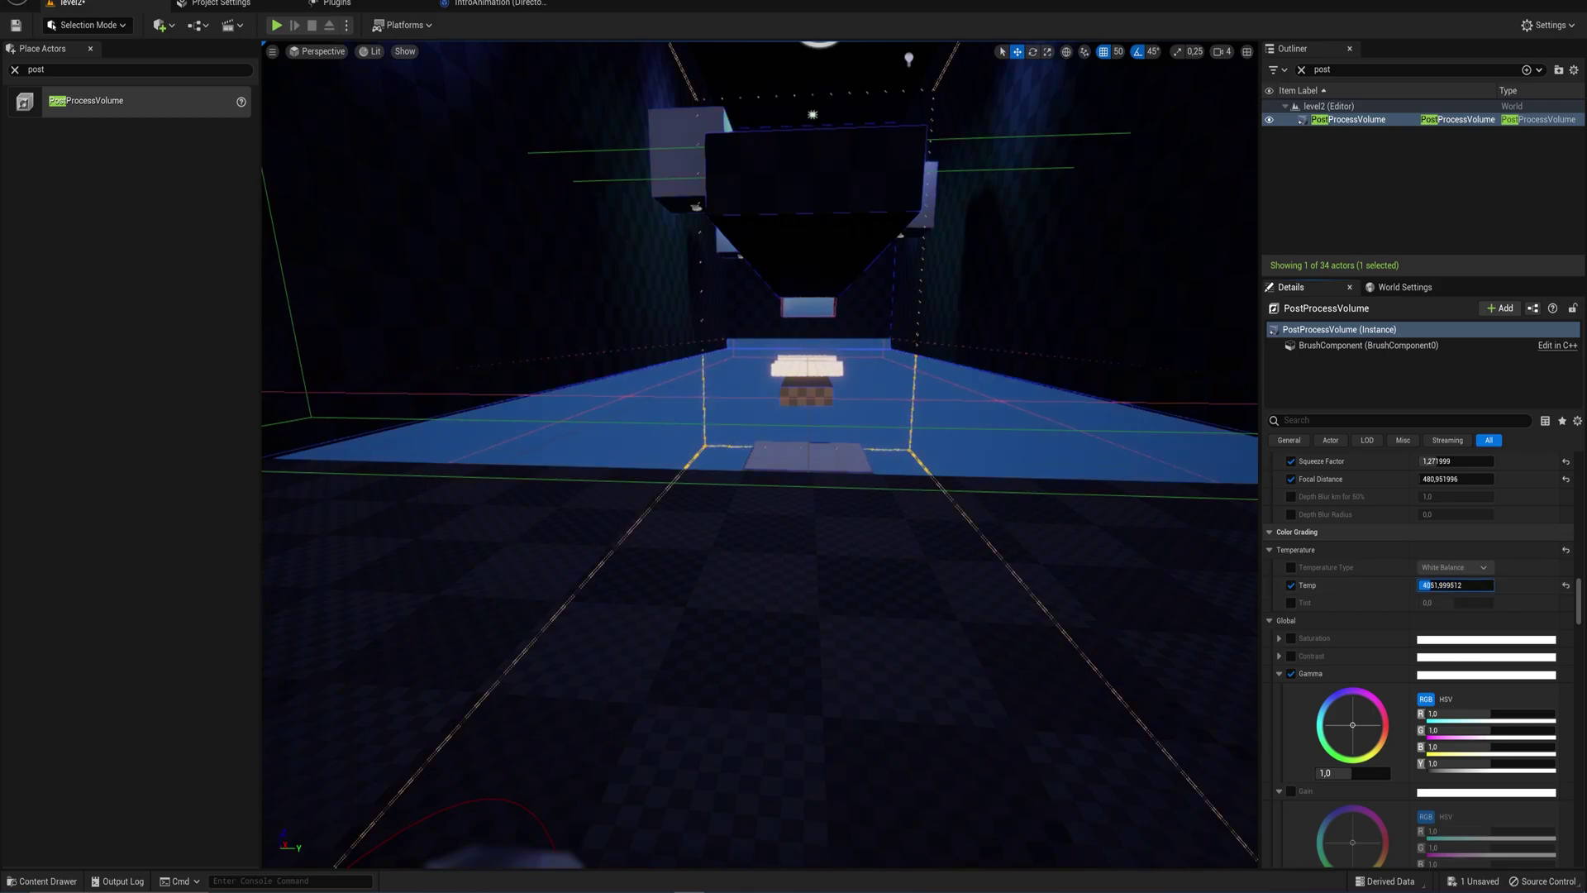
pyautogui.moveTo(1454, 585); pyautogui.dragTo(1423, 585)
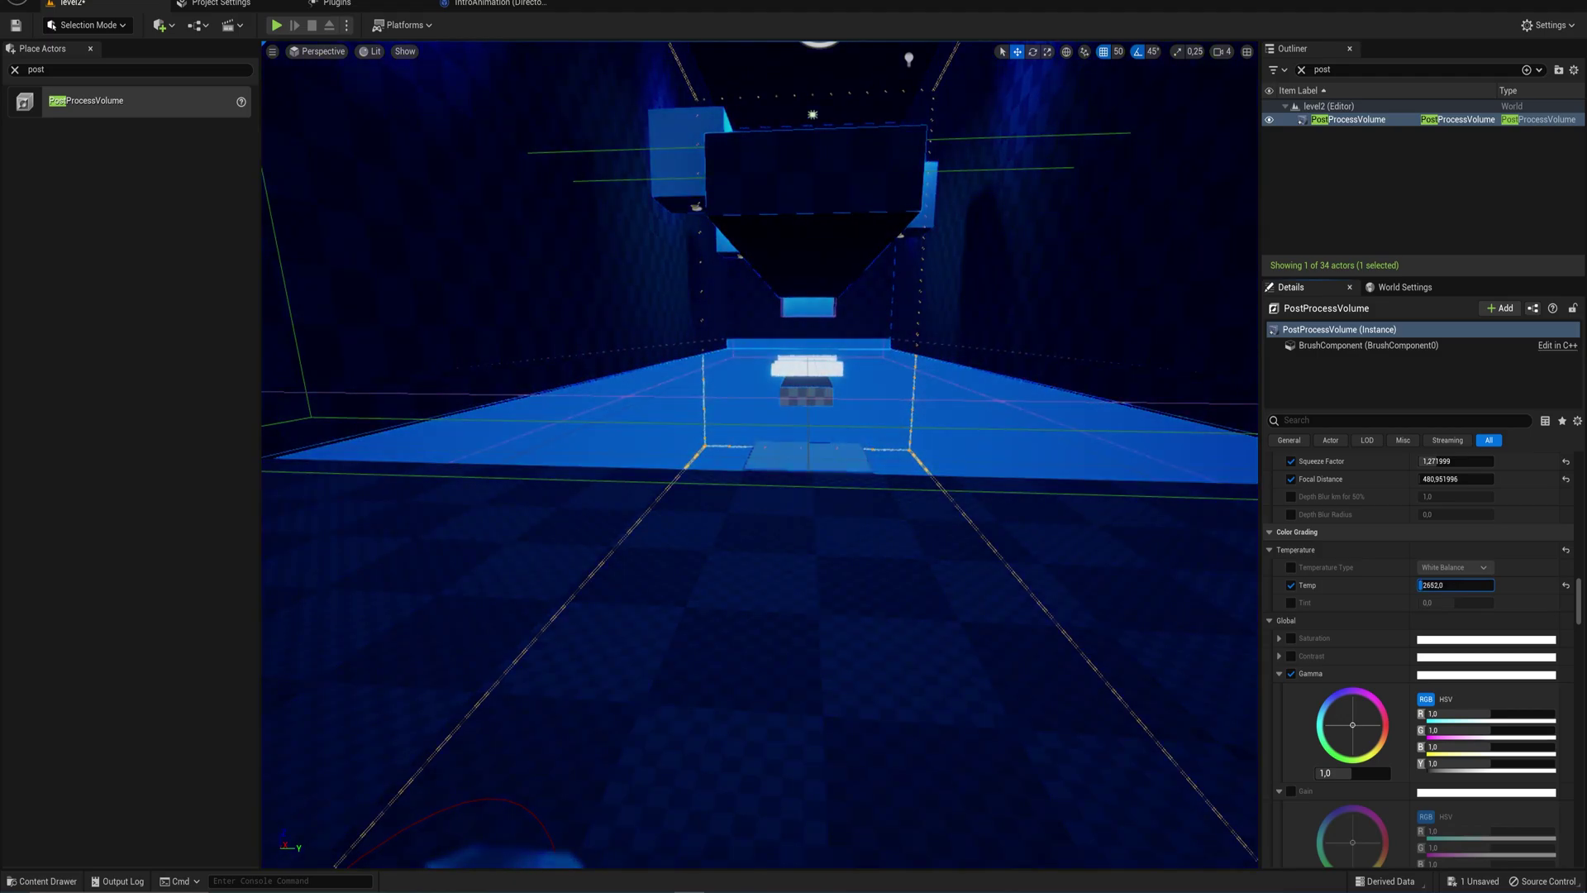
pyautogui.click(1291, 567)
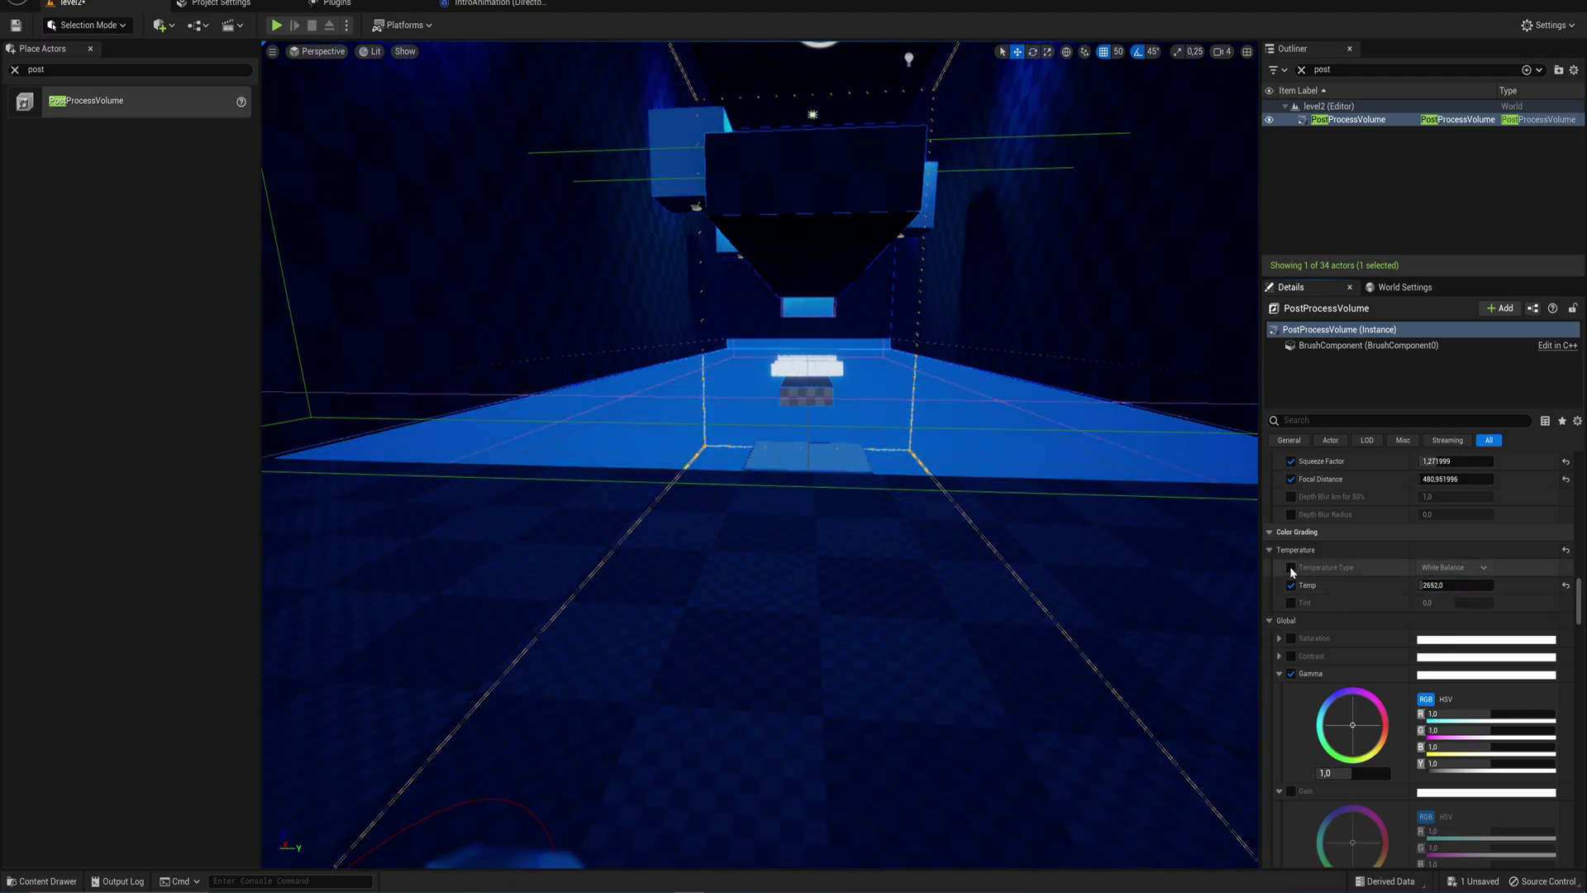
pyautogui.click(1470, 585)
pyautogui.write('1500')
pyautogui.press('Return')
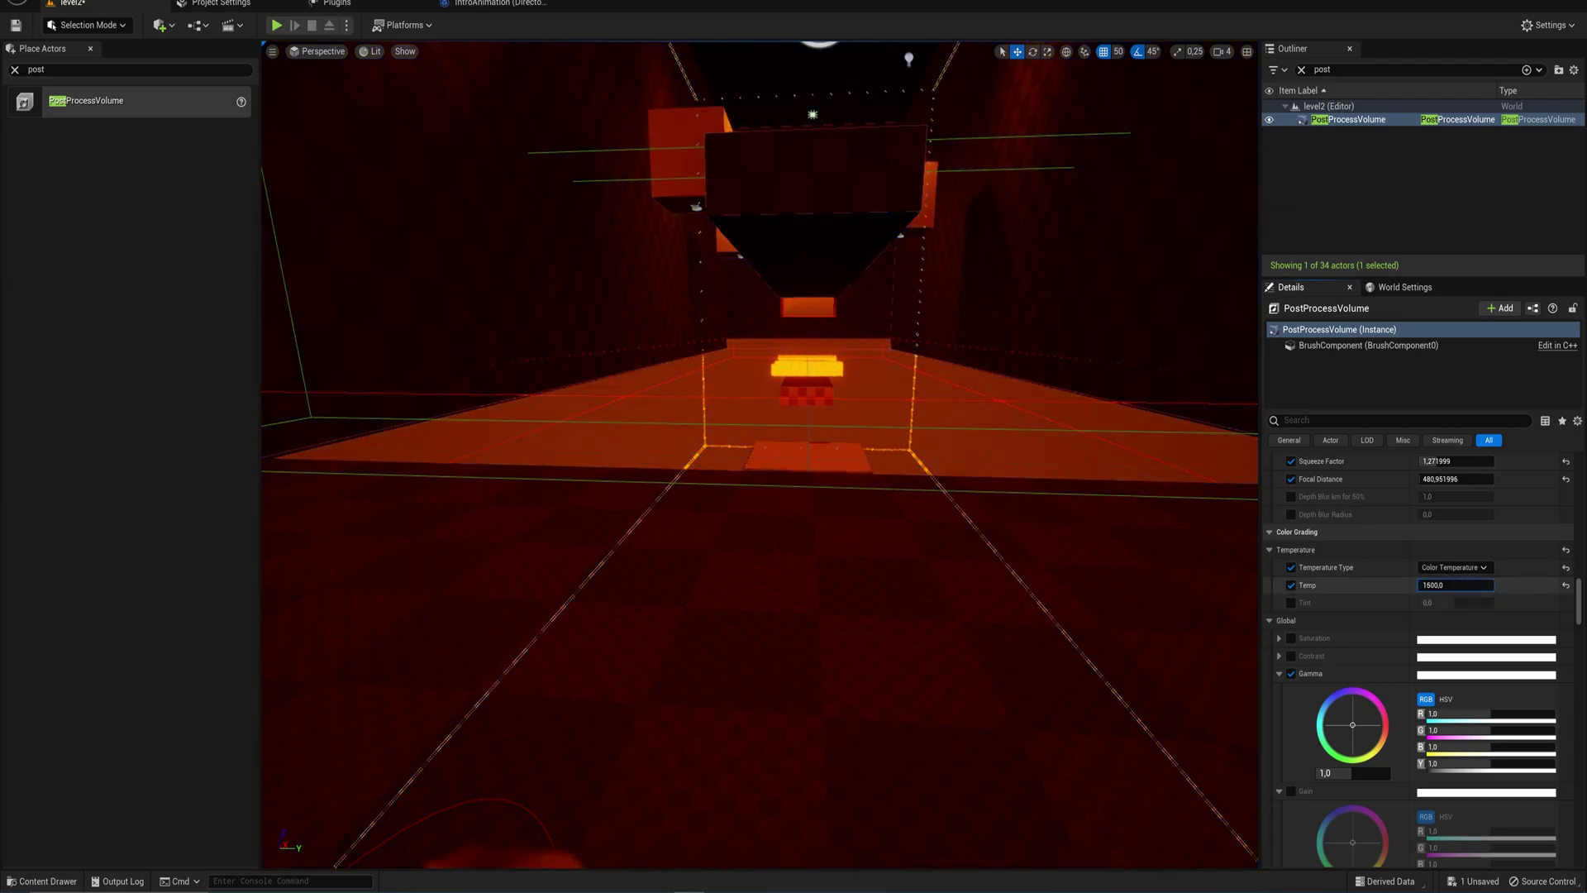
# Raise the color grading Temp to about 14928, then disable the Temp and Temperature Type overrides
pyautogui.moveTo(1456, 585); pyautogui.dragTo(1531, 585)
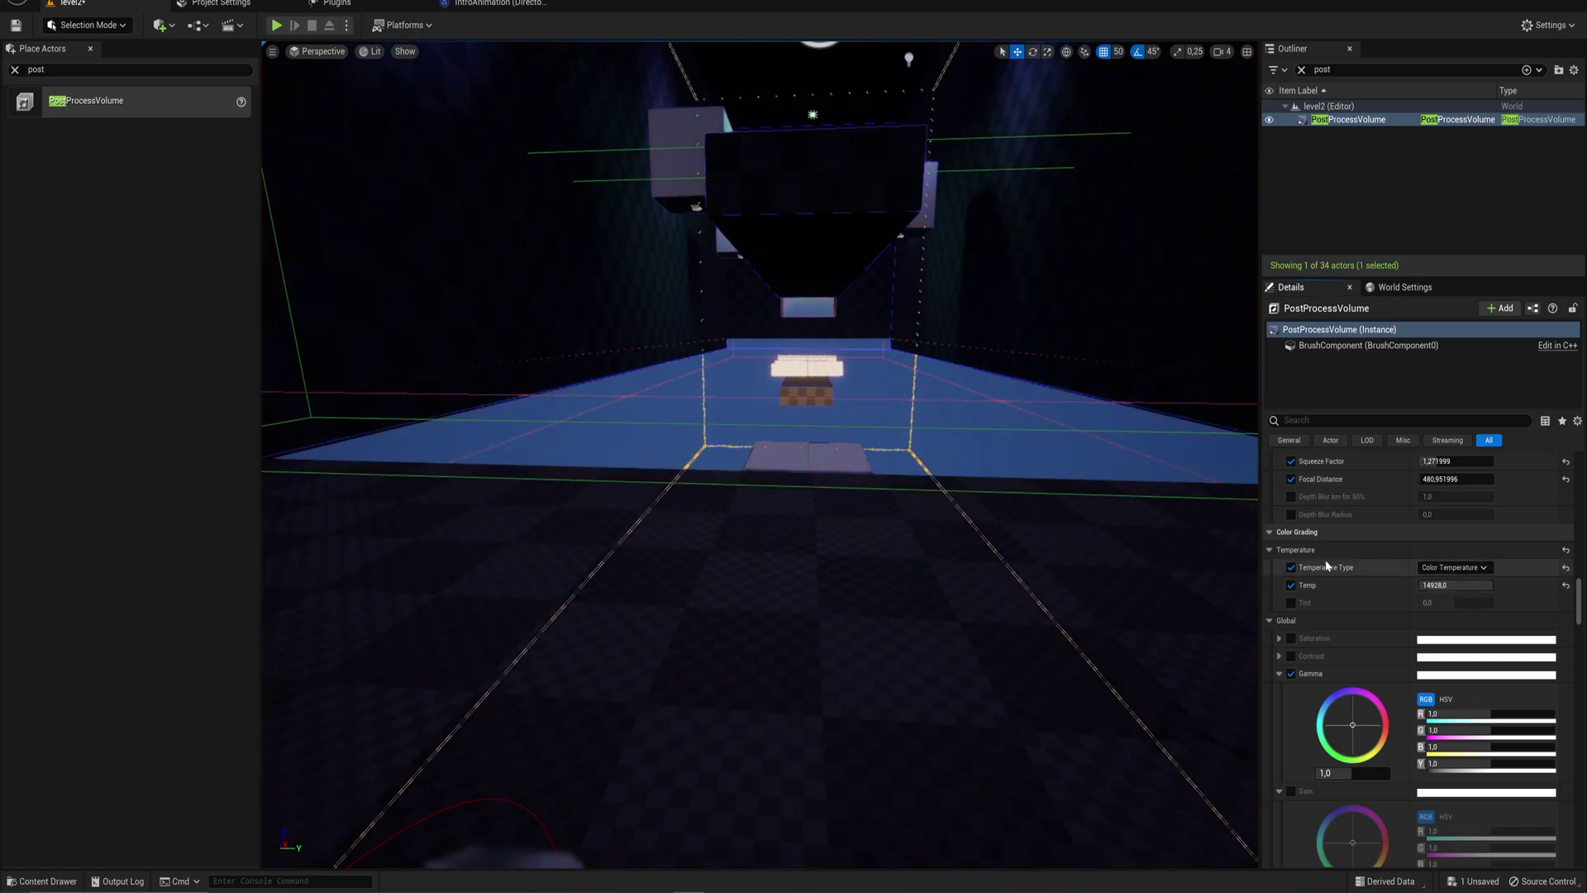
pyautogui.click(1291, 585)
pyautogui.click(1290, 568)
# Try a Tint of 1.0 combined with a lowered Temp, reduce Tint to about 0.35, and disable both overrides
pyautogui.click(1290, 602)
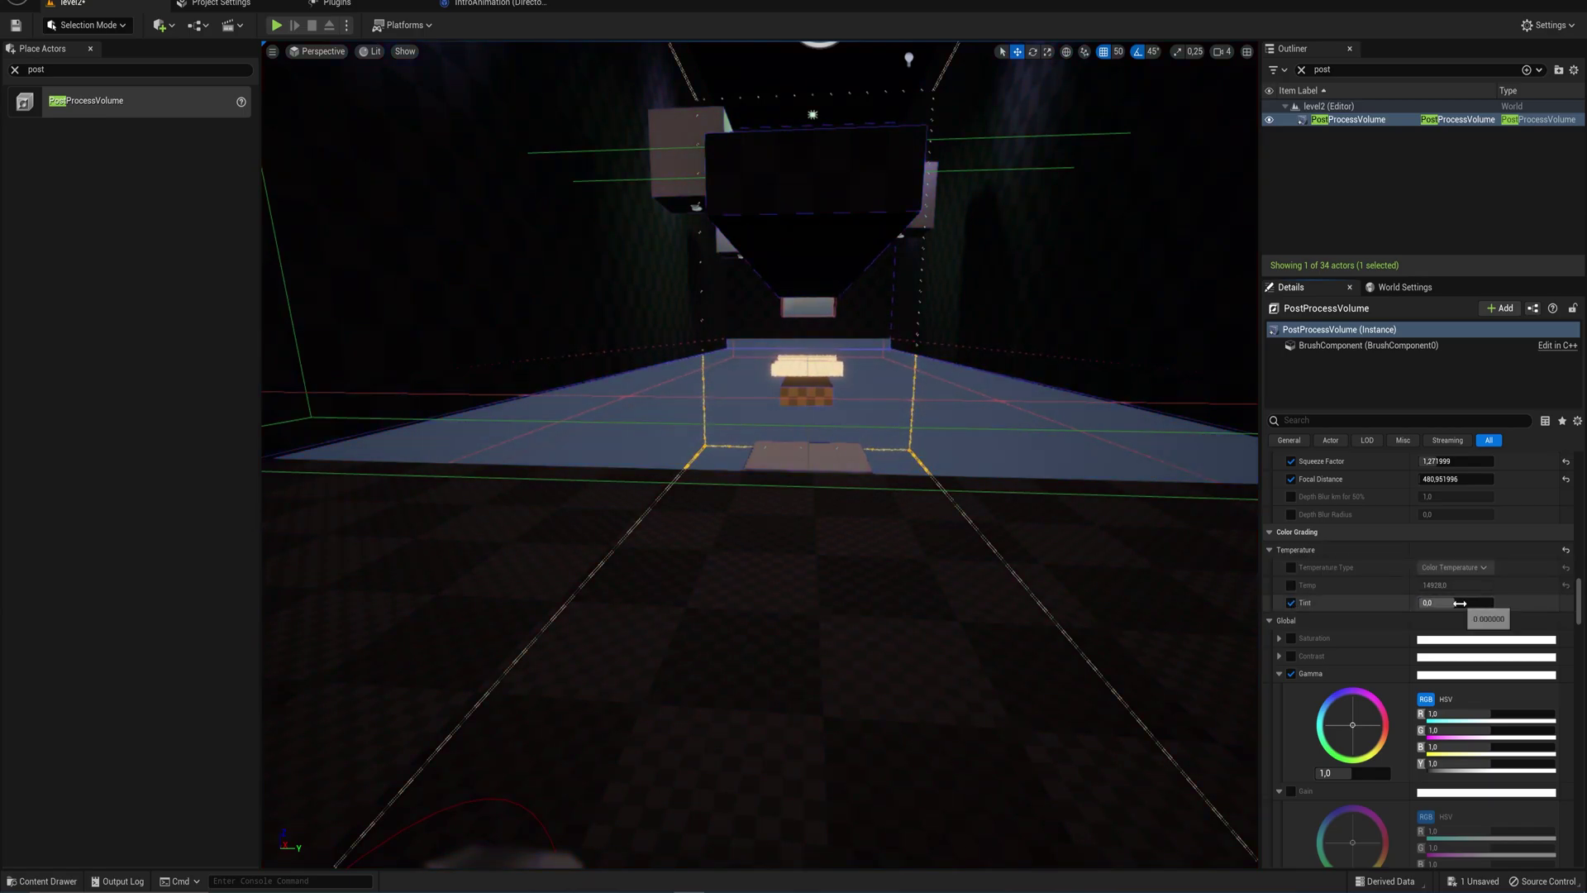
pyautogui.moveTo(1460, 603)
pyautogui.mouseDown()
pyautogui.moveTo(1418, 603)
pyautogui.moveTo(1467, 603)
pyautogui.mouseUp()
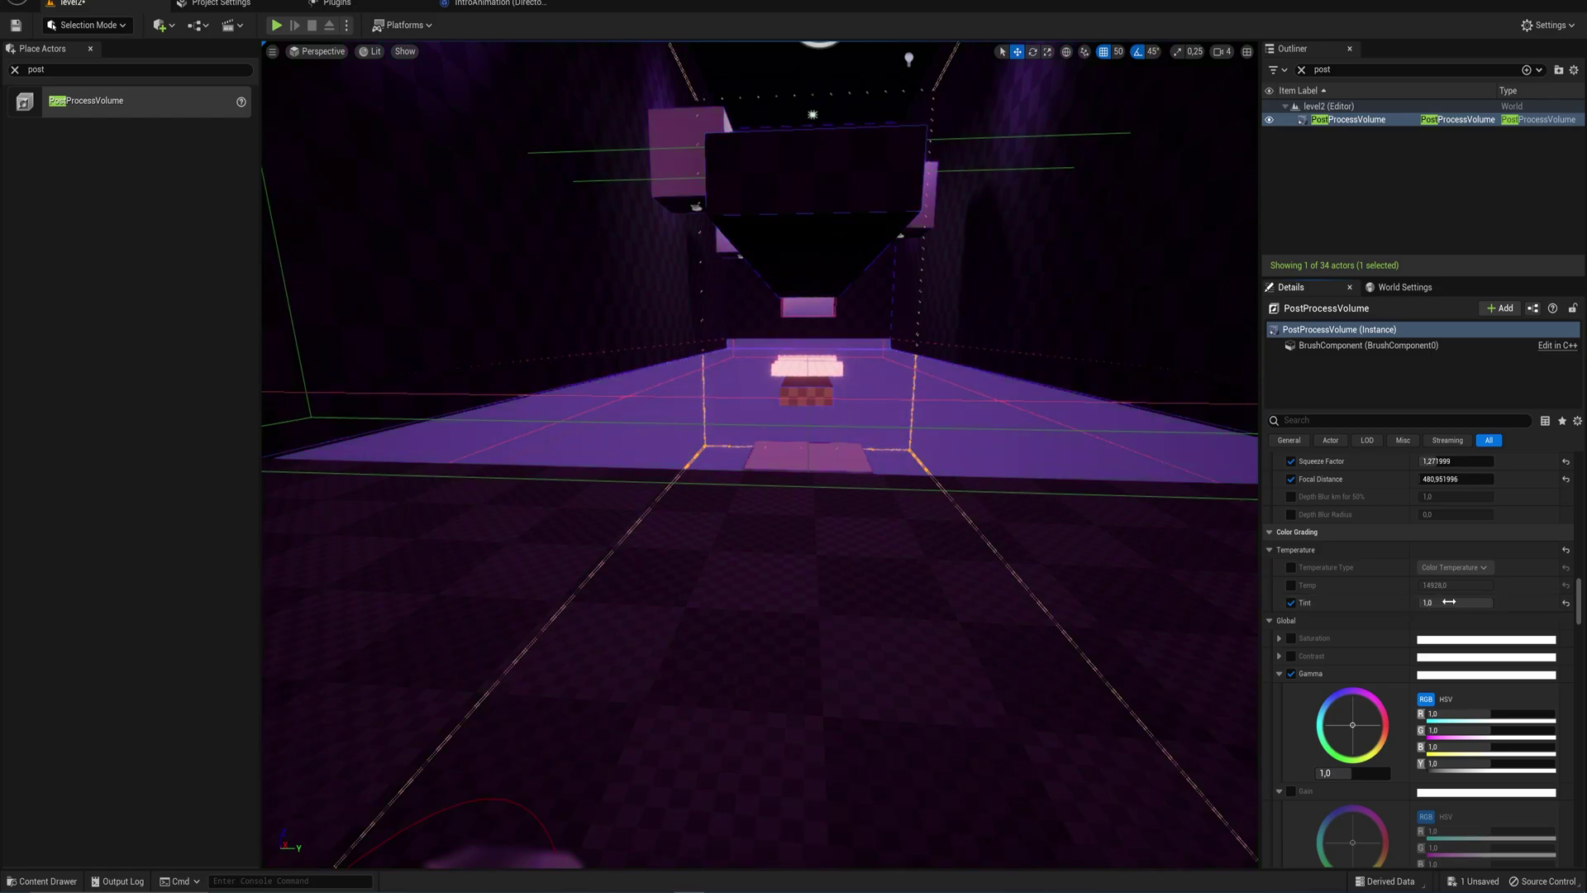
pyautogui.click(1291, 585)
pyautogui.moveTo(1471, 585); pyautogui.dragTo(1438, 586)
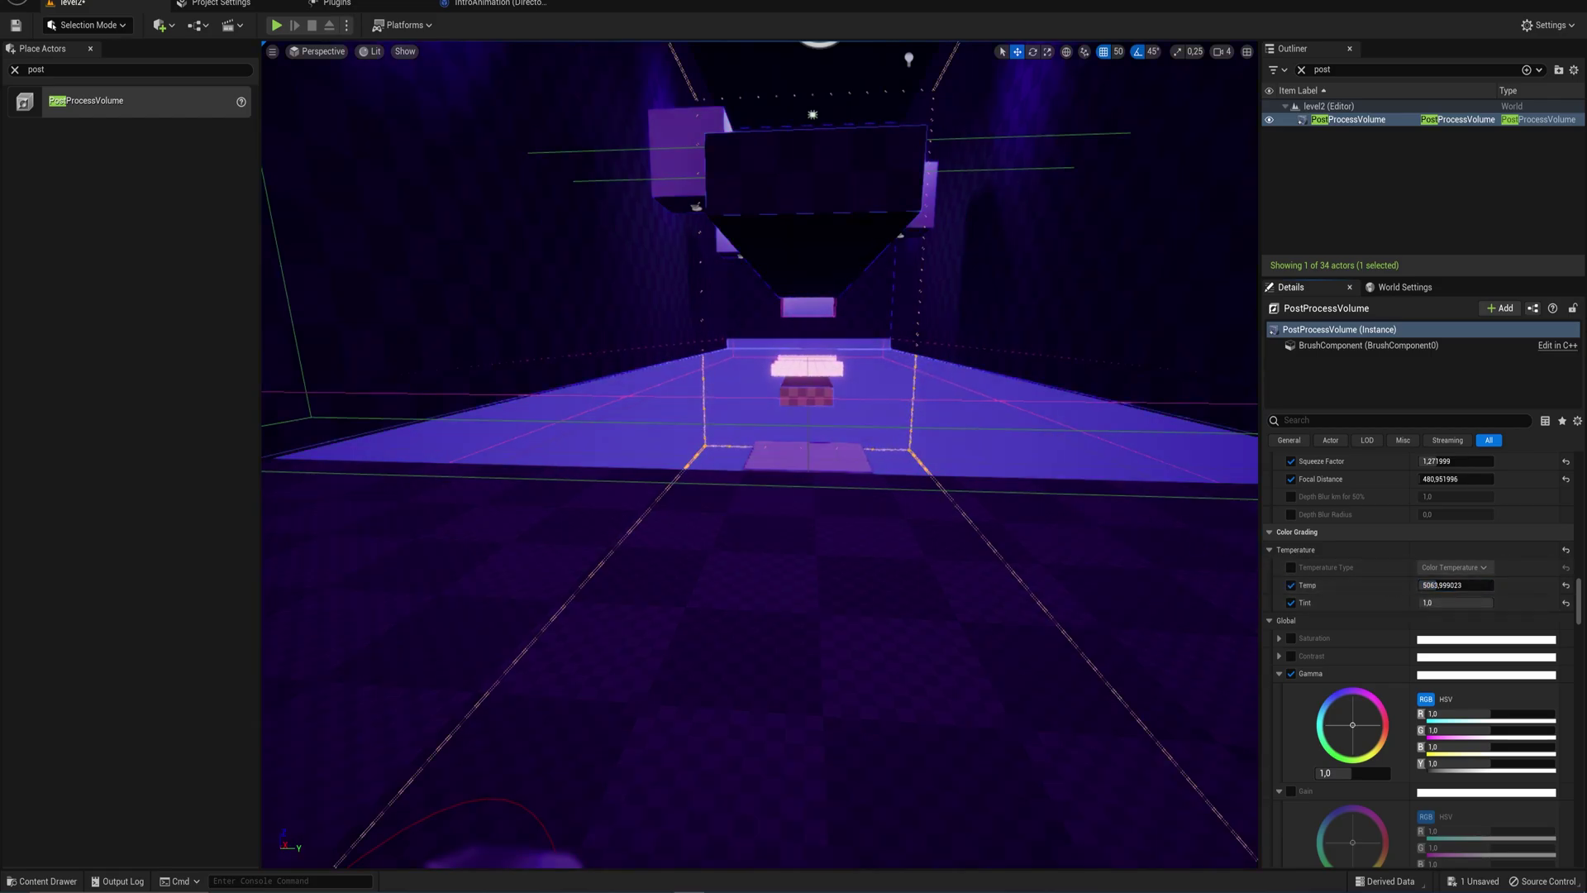
pyautogui.moveTo(909, 496)
pyautogui.mouseDown(button='right')
pyautogui.moveTo(578, 496)
pyautogui.moveTo(909, 496)
pyautogui.mouseUp(button='right')
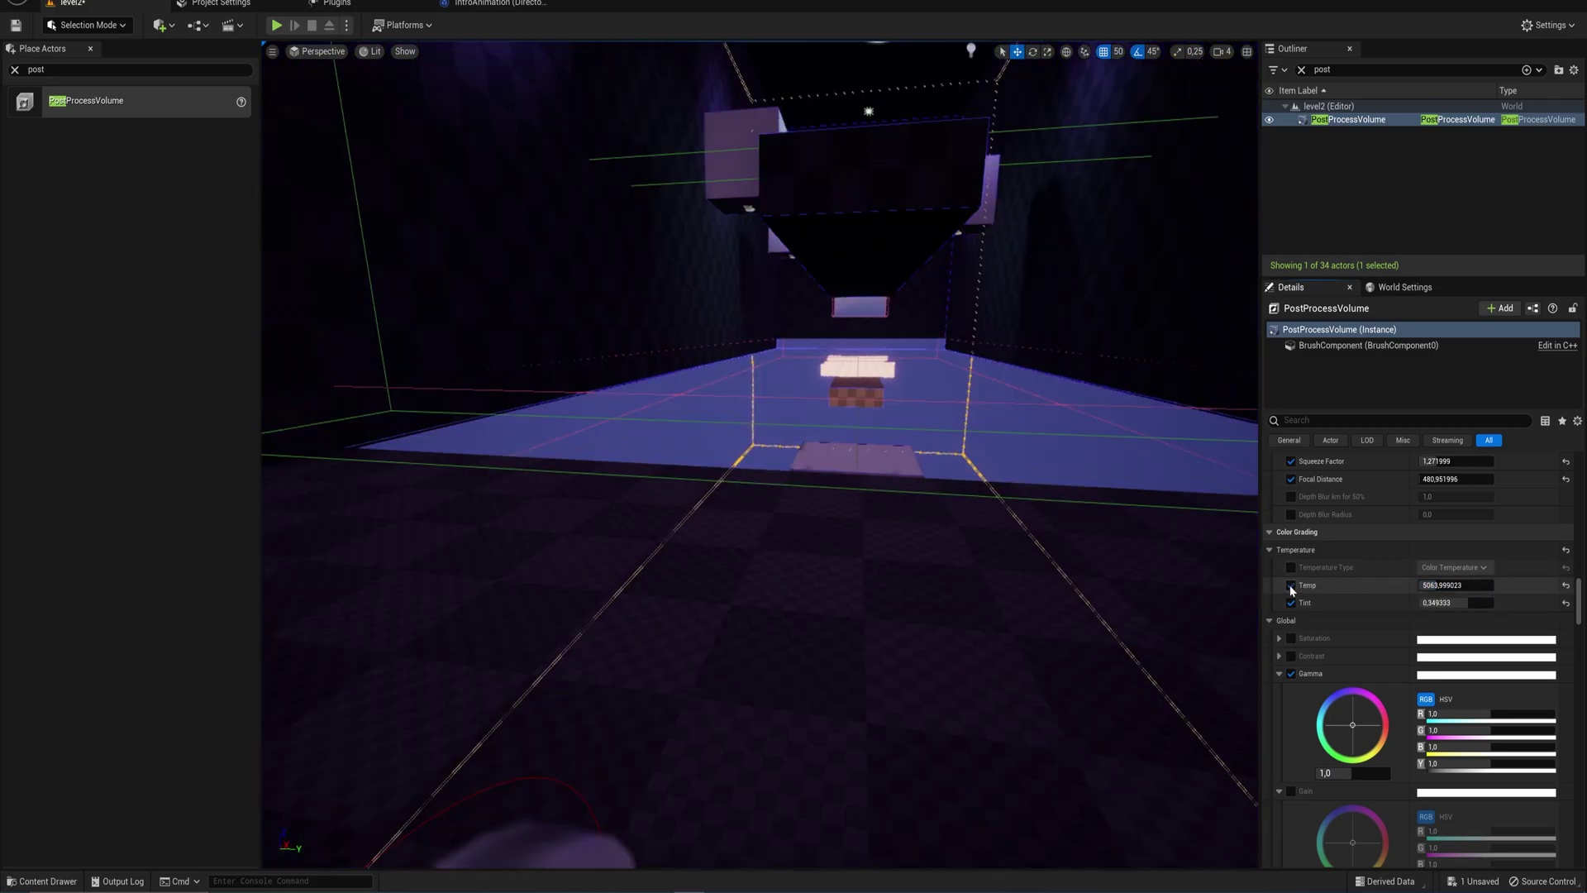
pyautogui.click(1290, 584)
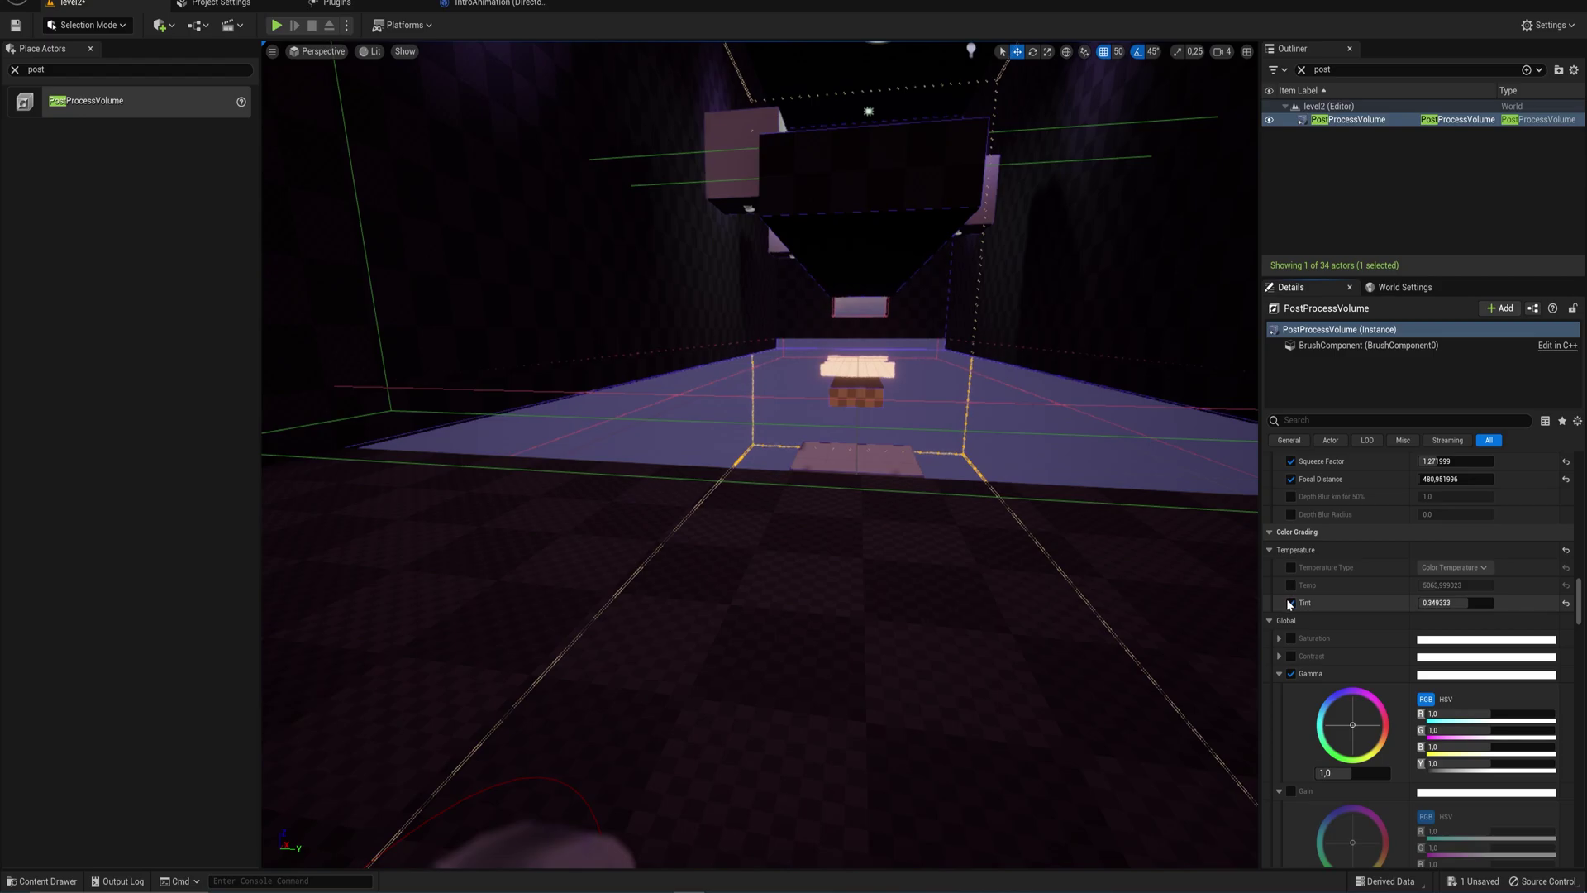
pyautogui.click(1291, 602)
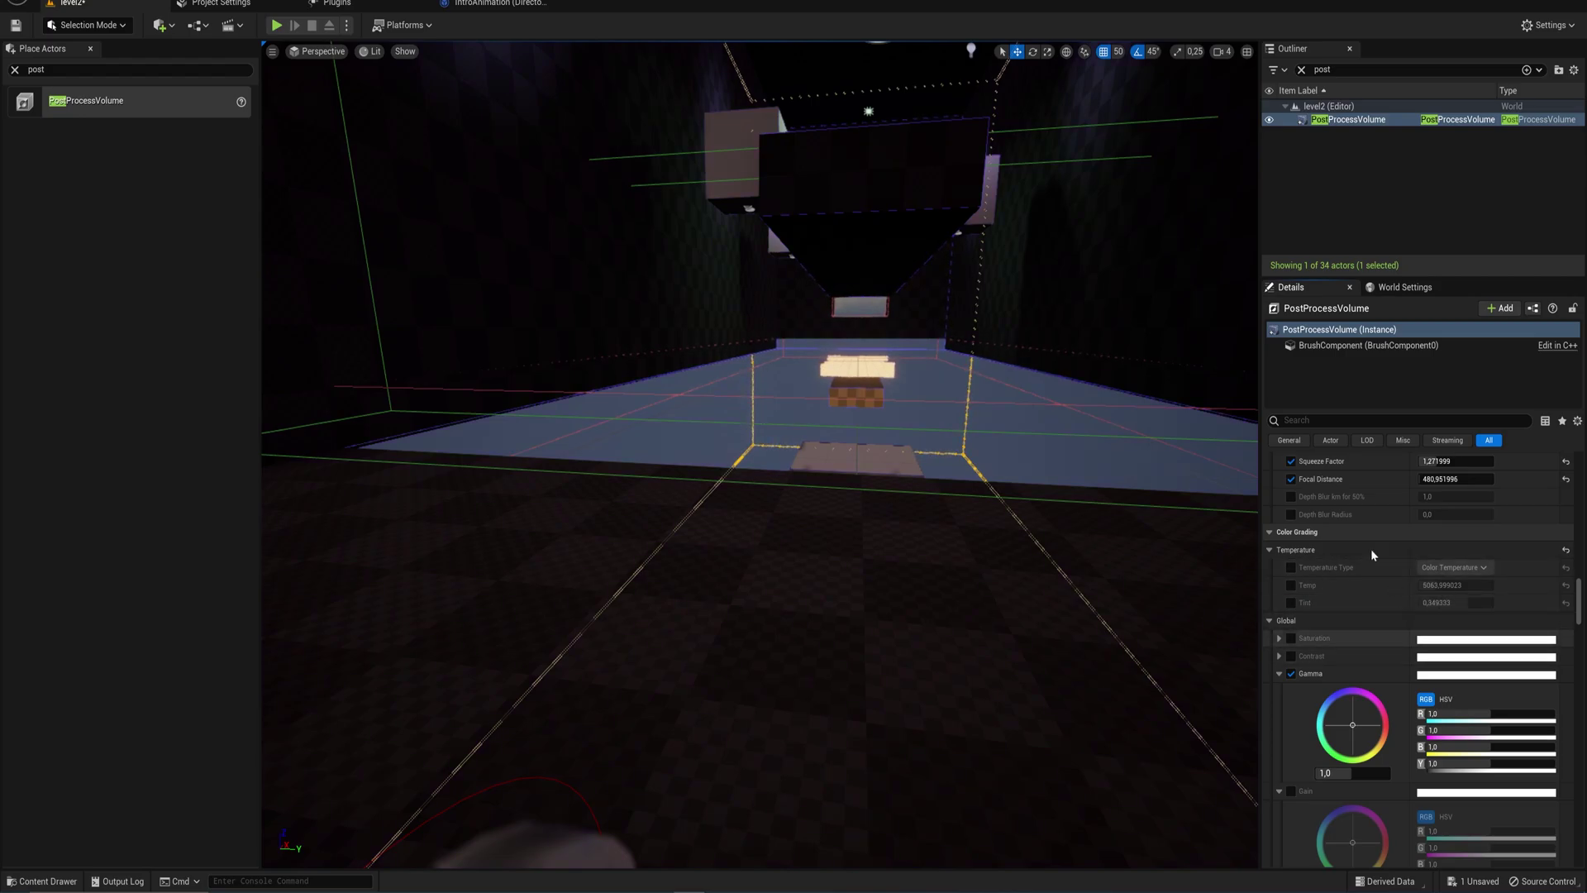
# Override the global Saturation in Color Grading with 1.2
pyautogui.scroll(-3, 1342, 568)
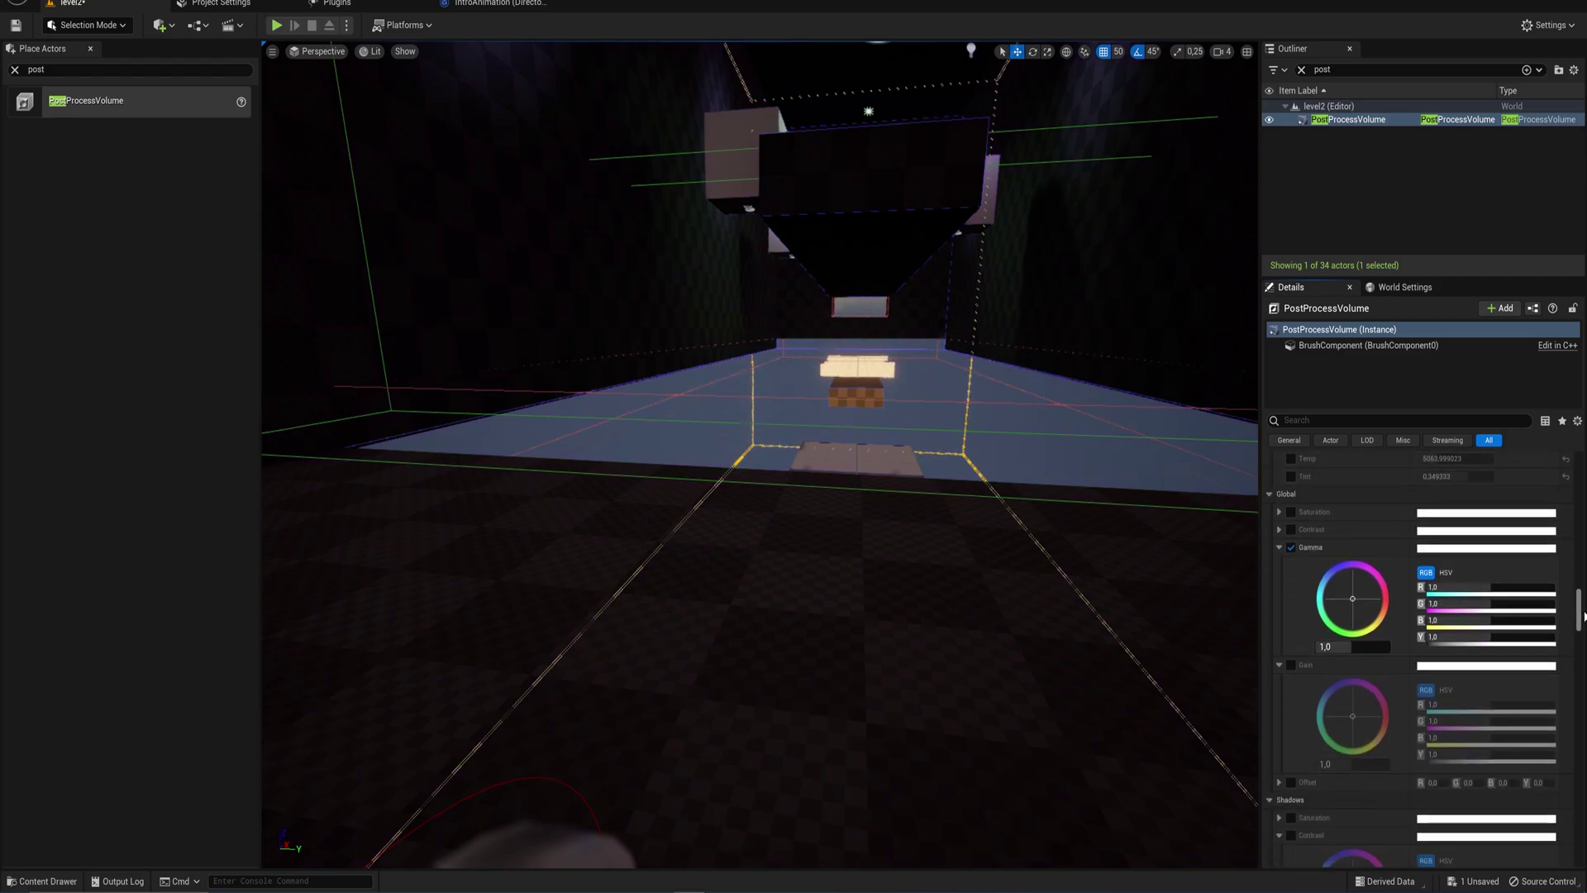
pyautogui.click(1279, 512)
pyautogui.moveTo(1352, 610); pyautogui.dragTo(1405, 611)
pyautogui.click(1351, 610)
pyautogui.write('1')
pyautogui.press('Return')
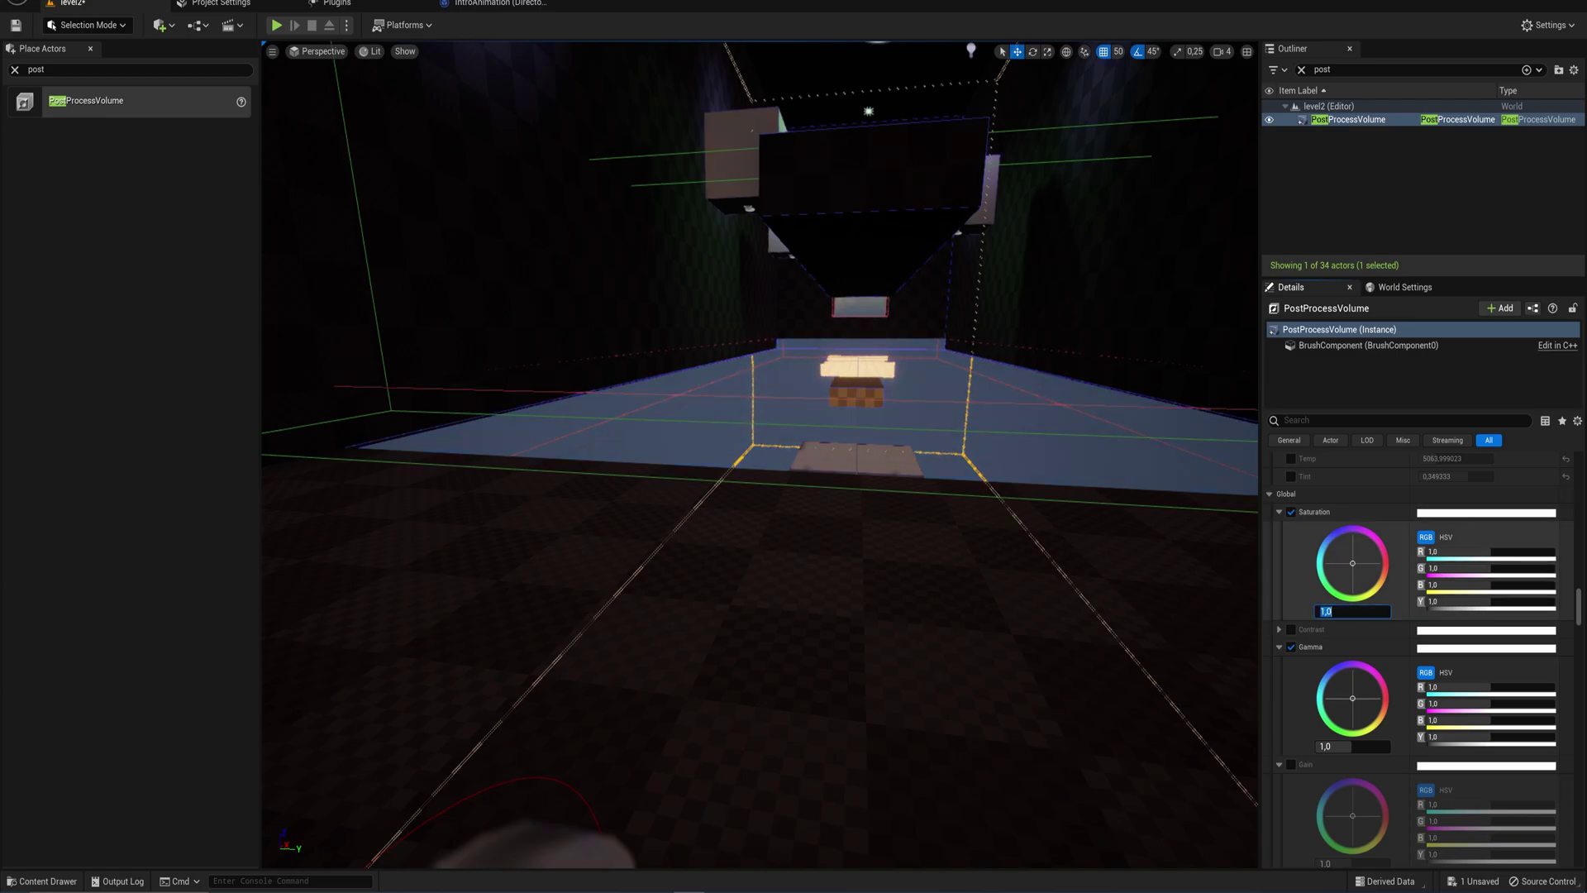
pyautogui.write('1,2')
pyautogui.press('Return')
pyautogui.click(1279, 511)
# Override the global Contrast with 1.36 and raise the global Gamma to 1.32
pyautogui.click(1279, 529)
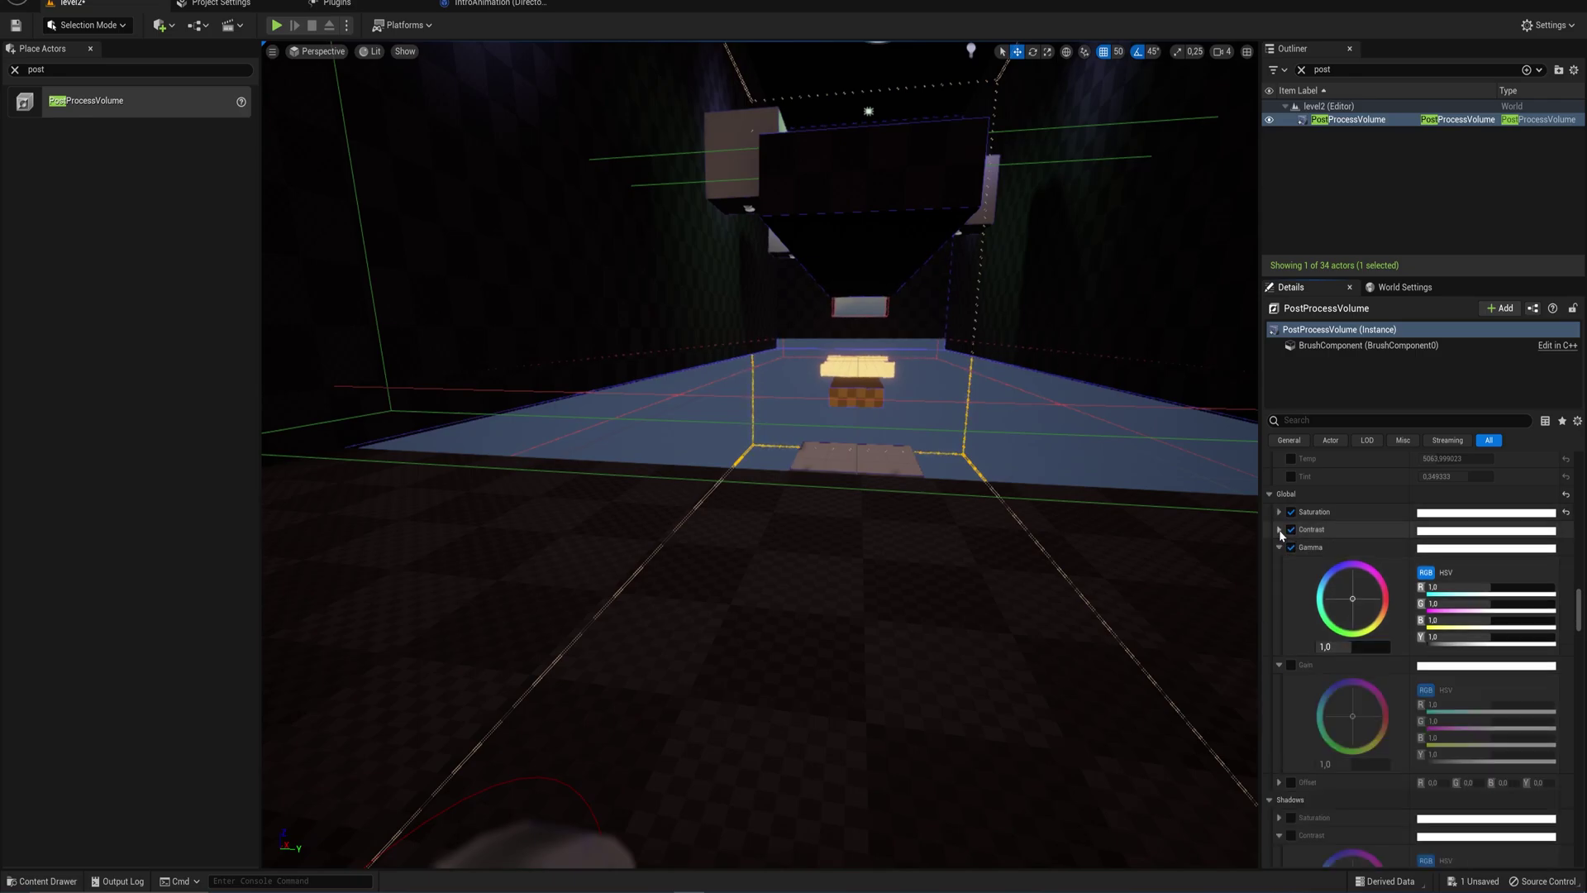
pyautogui.moveTo(985, 443); pyautogui.dragTo(927, 365, button='right')
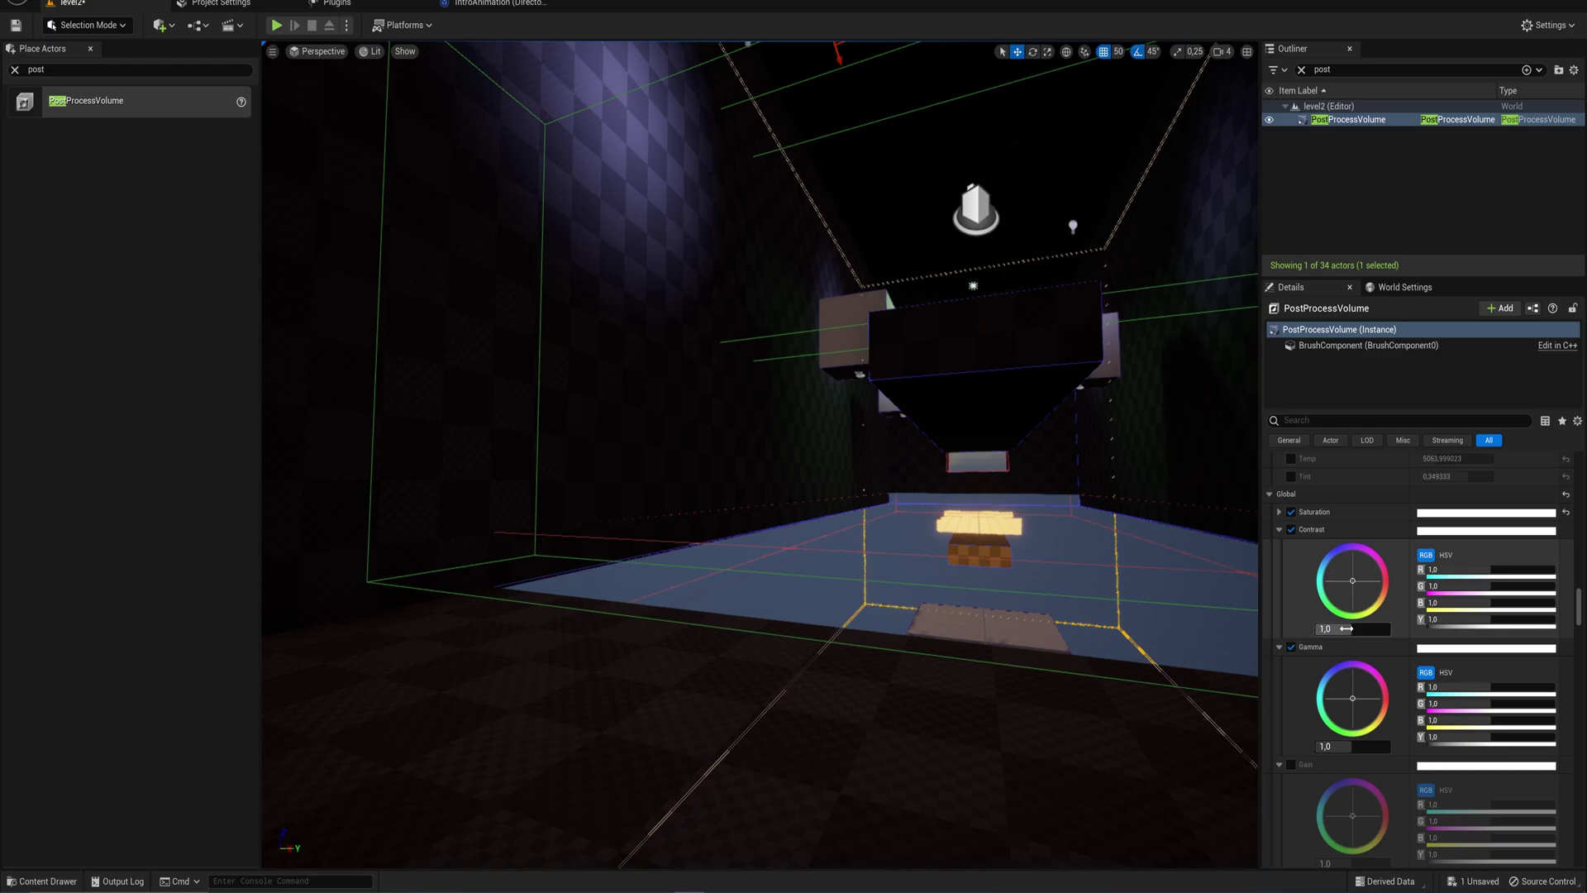
pyautogui.moveTo(1345, 628)
pyautogui.mouseDown()
pyautogui.moveTo(1376, 629)
pyautogui.moveTo(1344, 628)
pyautogui.mouseUp()
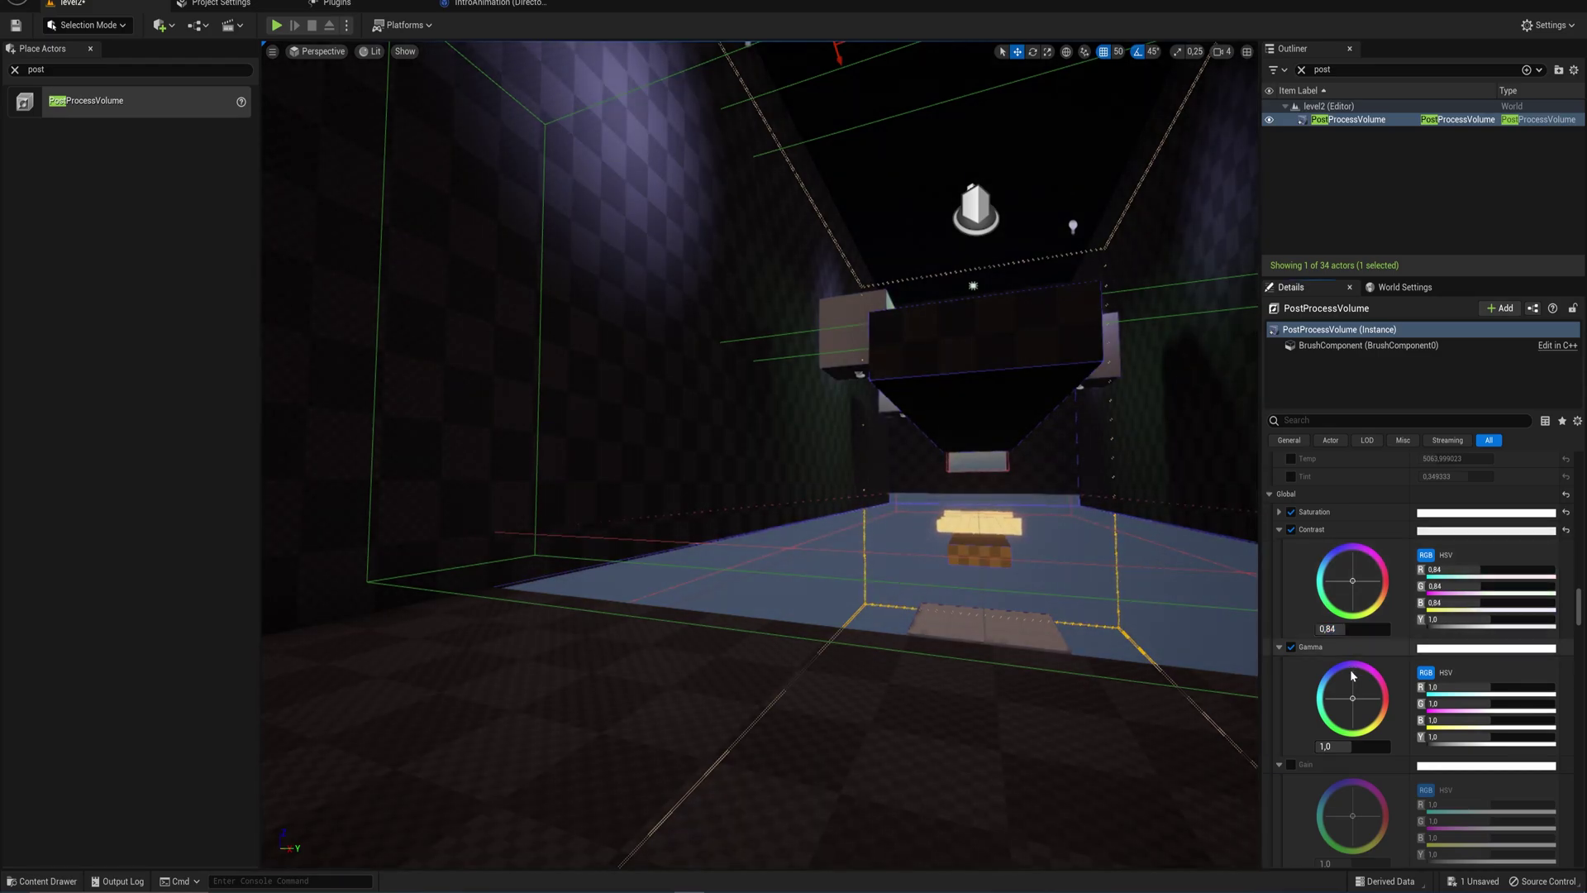
pyautogui.moveTo(1352, 746)
pyautogui.mouseDown()
pyautogui.moveTo(1390, 746)
pyautogui.moveTo(1362, 746)
pyautogui.mouseUp()
pyautogui.moveTo(1356, 630); pyautogui.dragTo(1378, 630)
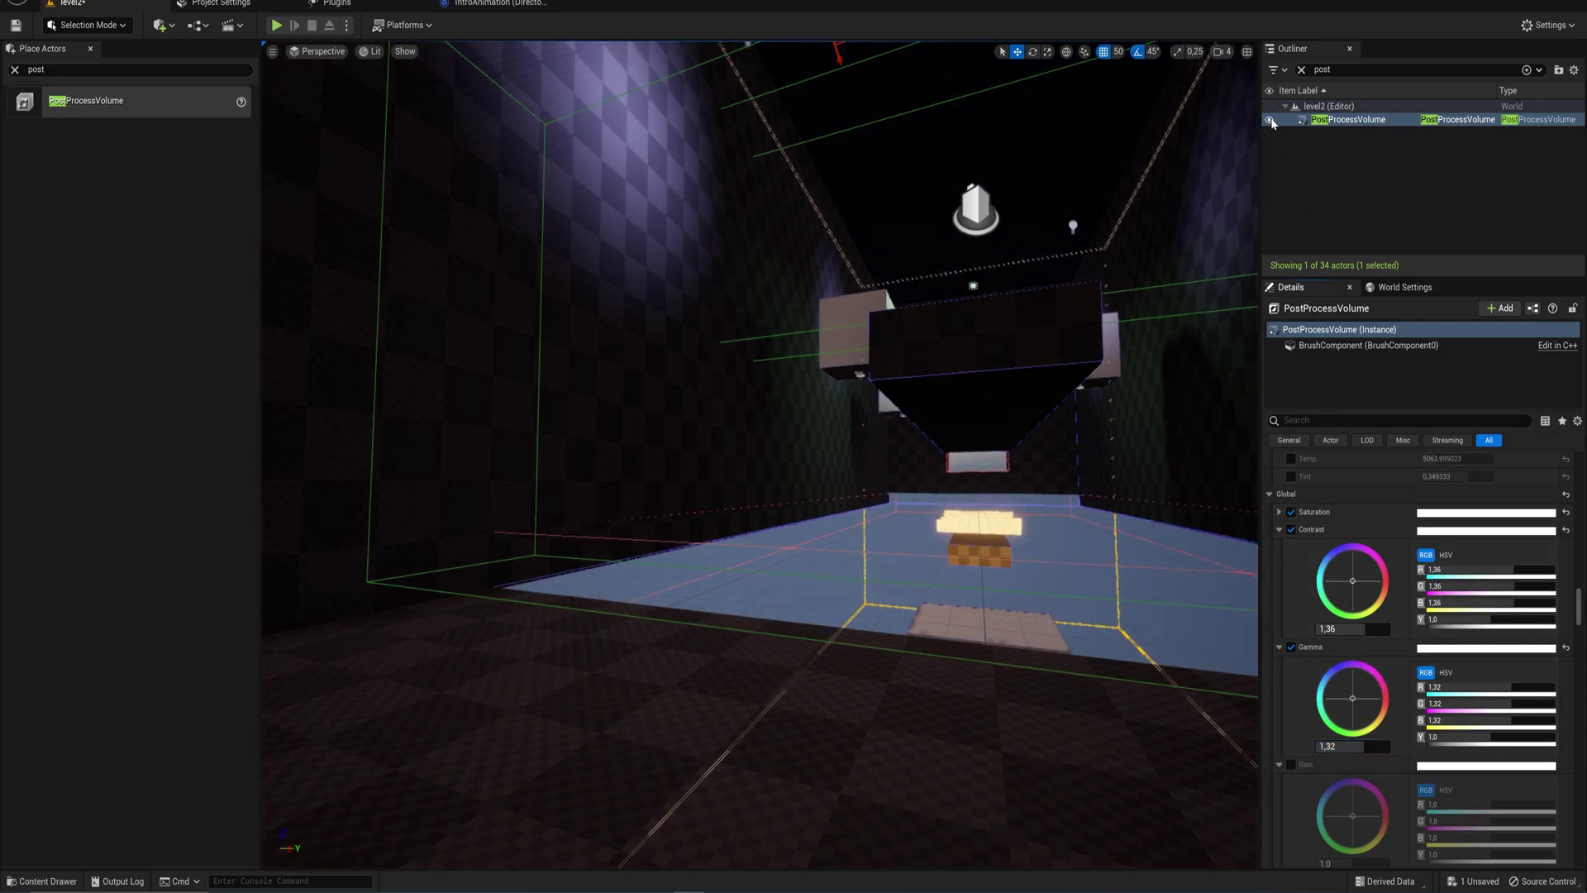
# Toggle the PostProcessVolume's visibility repeatedly to compare the room with and without its effects, leaving it visible
pyautogui.click(1269, 120)
pyautogui.click(1269, 120)
pyautogui.click(1269, 119)
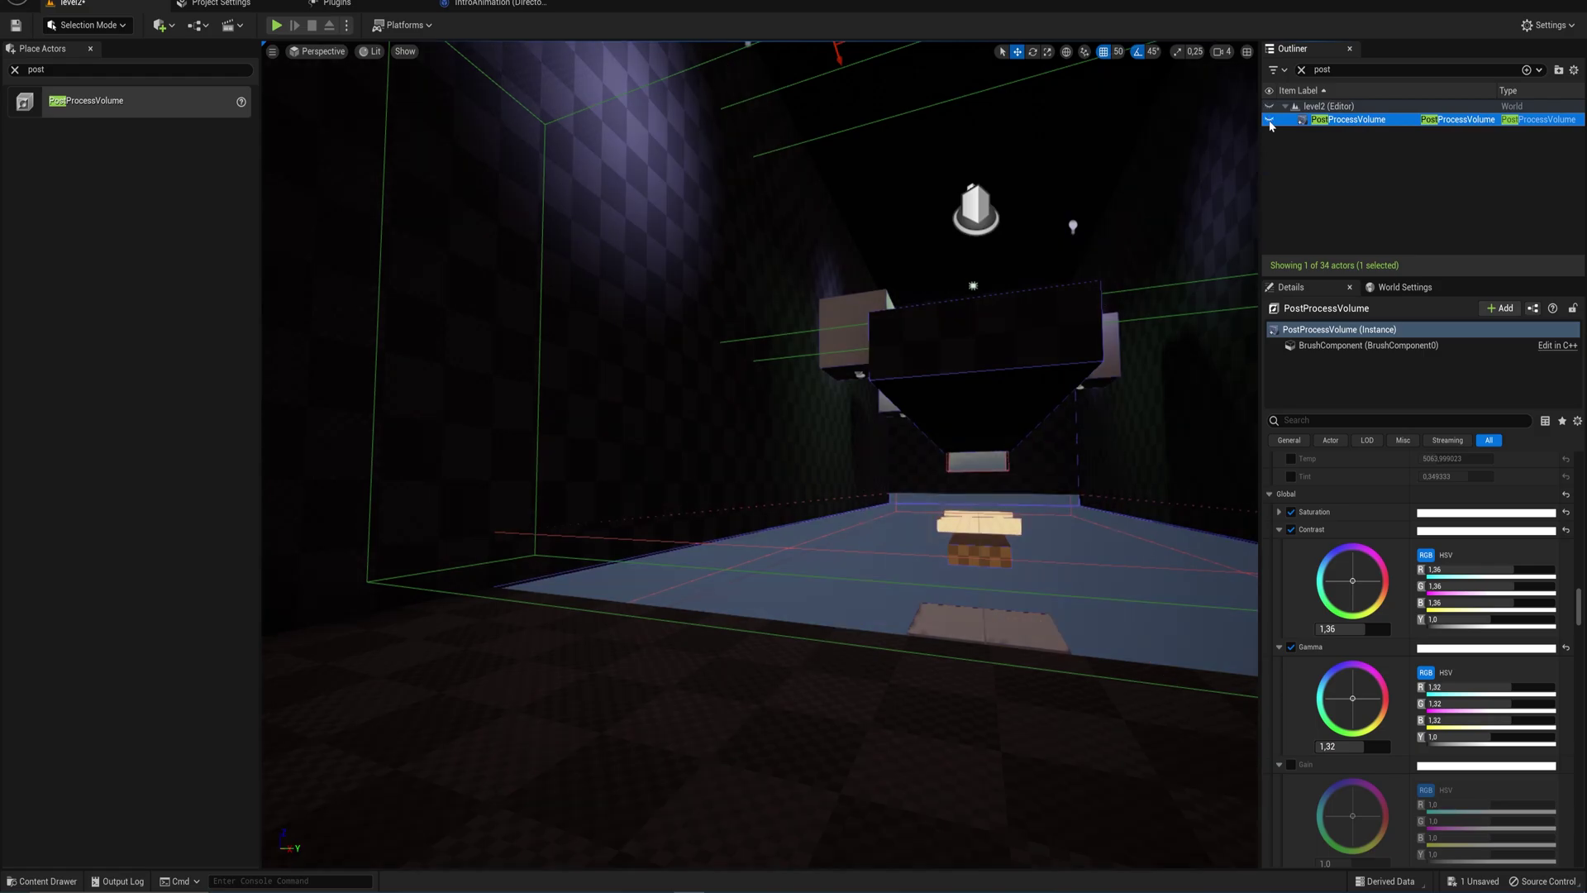
pyautogui.click(1270, 120)
pyautogui.click(1270, 120)
pyautogui.click(1269, 119)
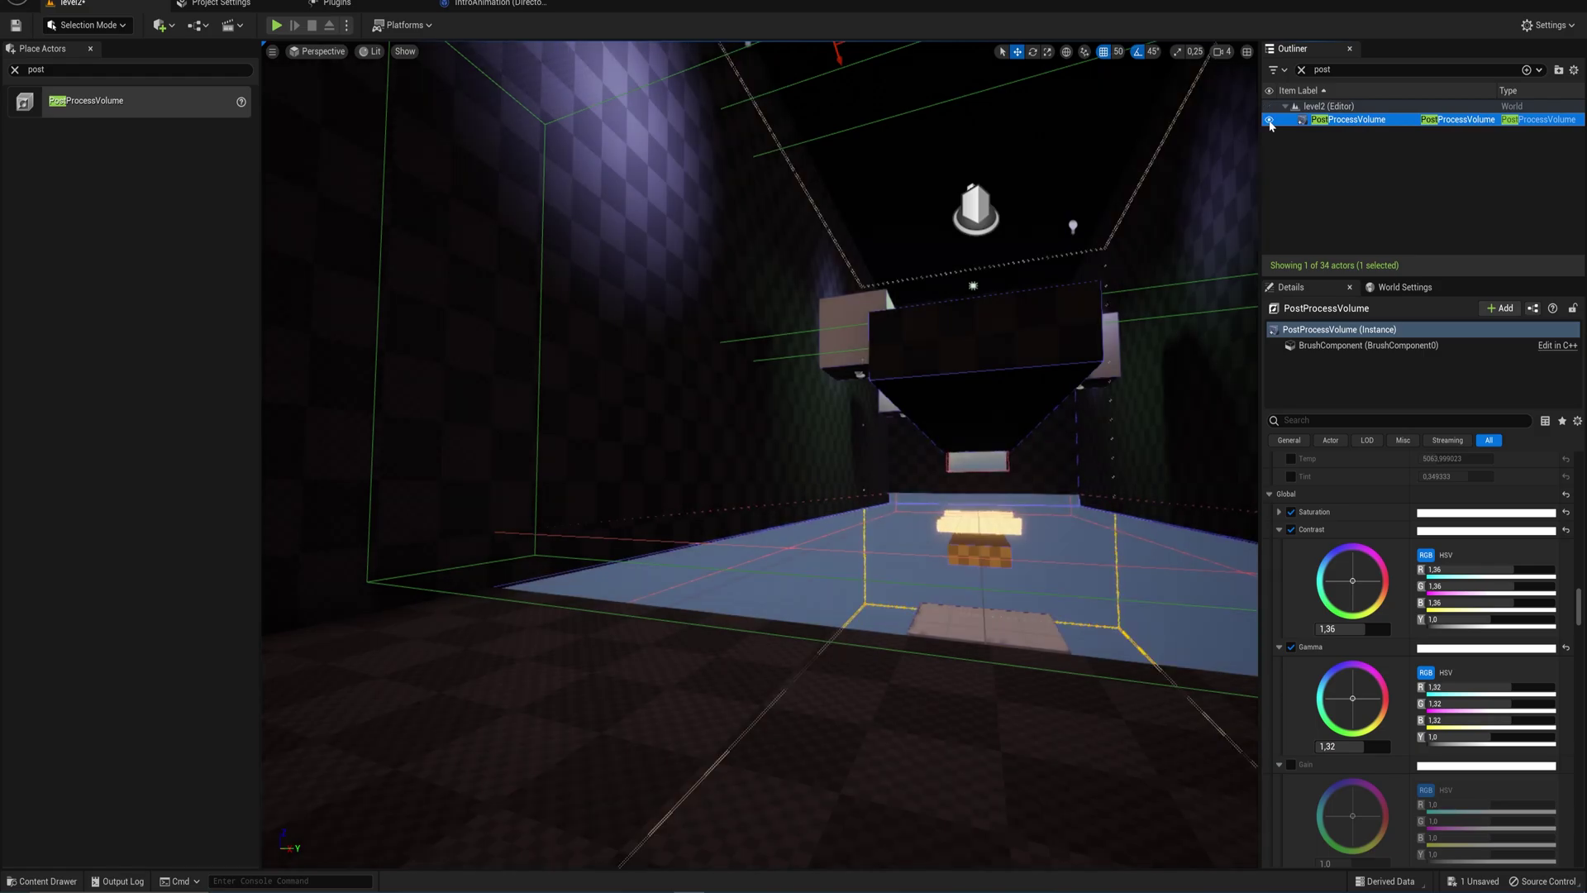
pyautogui.click(1269, 120)
pyautogui.click(1269, 120)
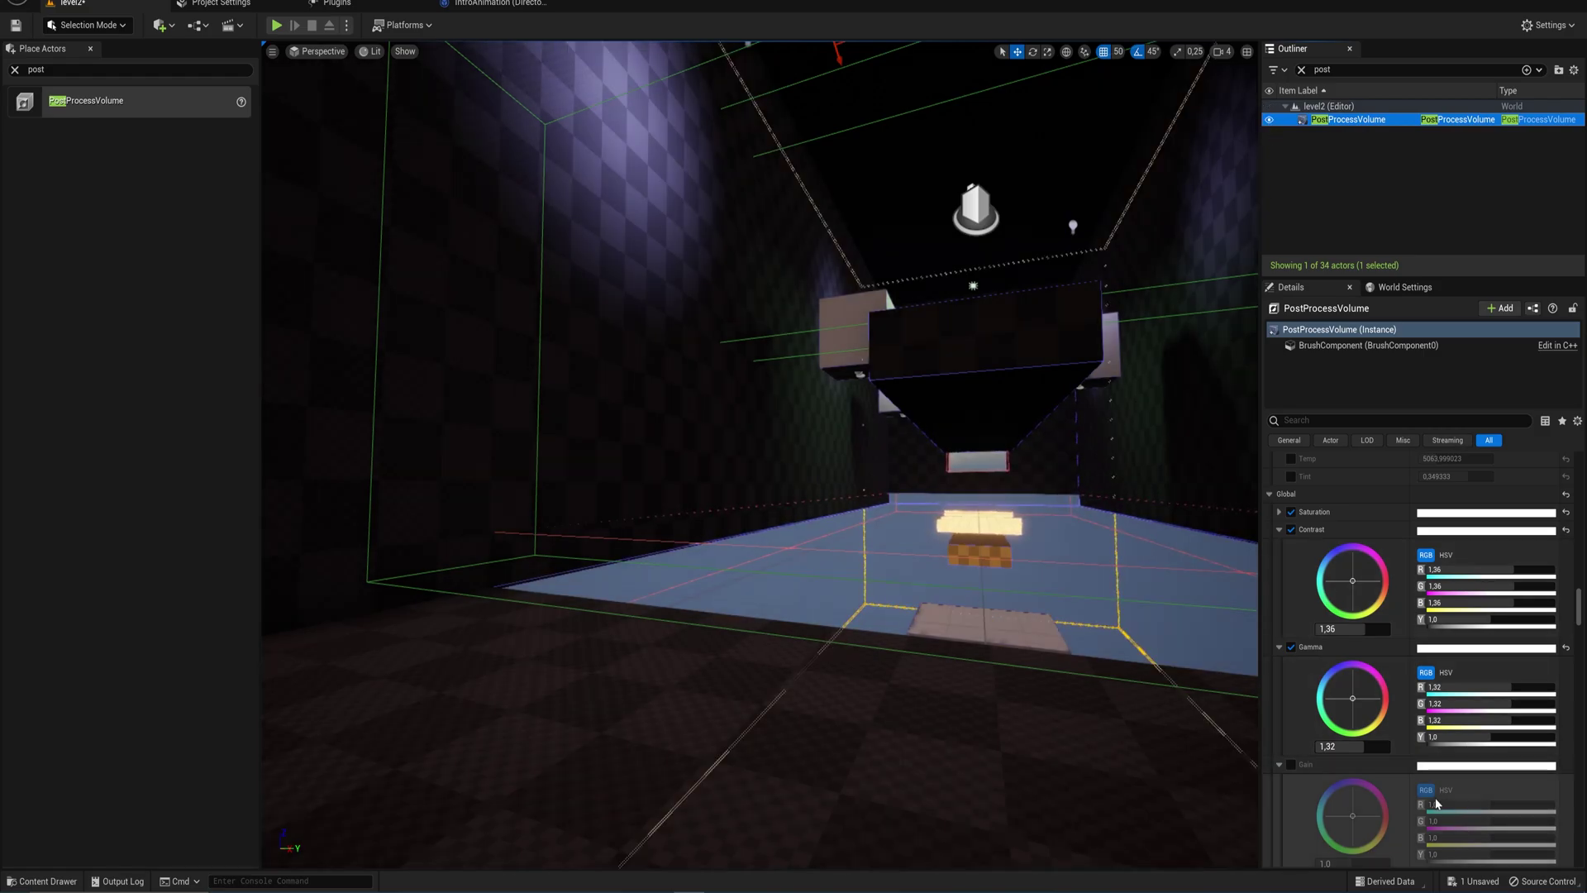
# Override the global Gain in Color Grading with 1.16
pyautogui.scroll(-5, 1582, 630)
pyautogui.scroll(3, 1581, 628)
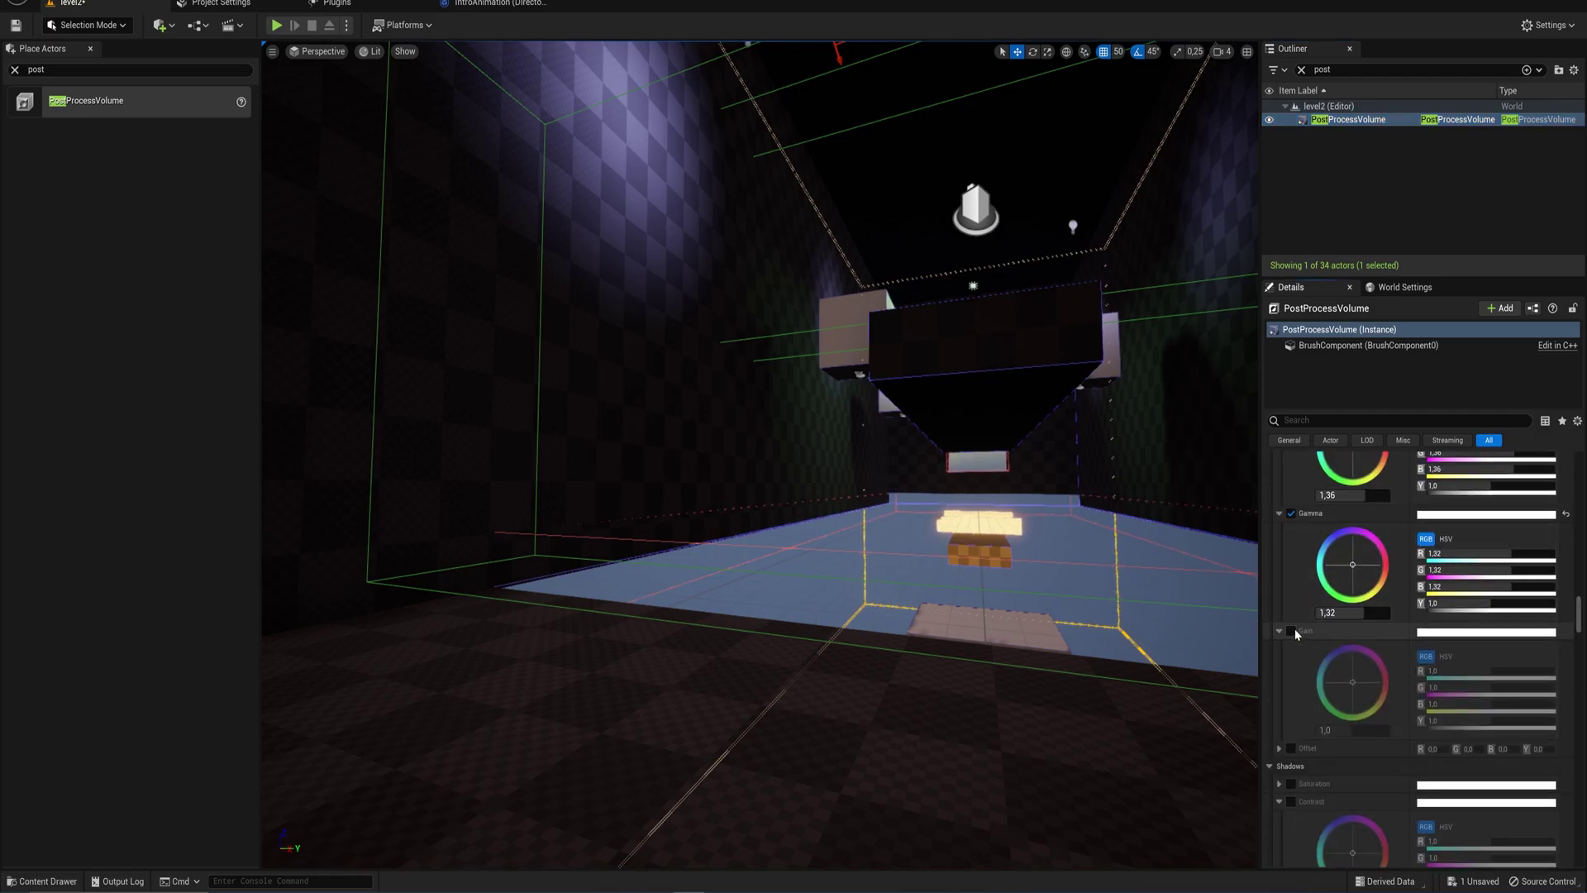
pyautogui.click(1292, 631)
pyautogui.moveTo(1352, 729); pyautogui.dragTo(1362, 730)
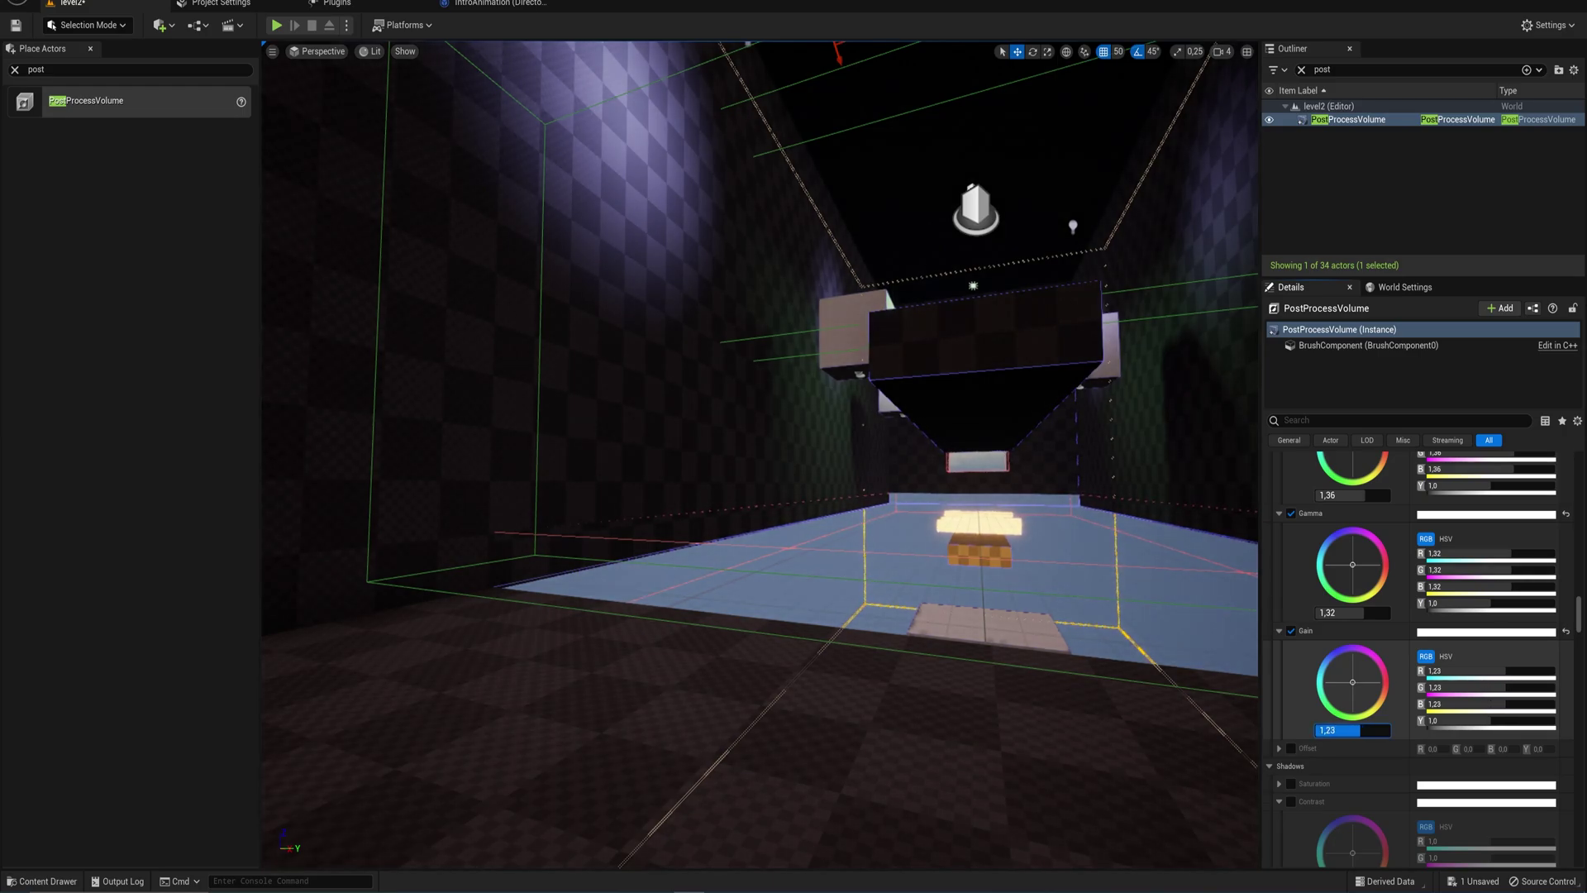
# Try a global Offset of -0.053 and disable the Offset override
pyautogui.click(1291, 748)
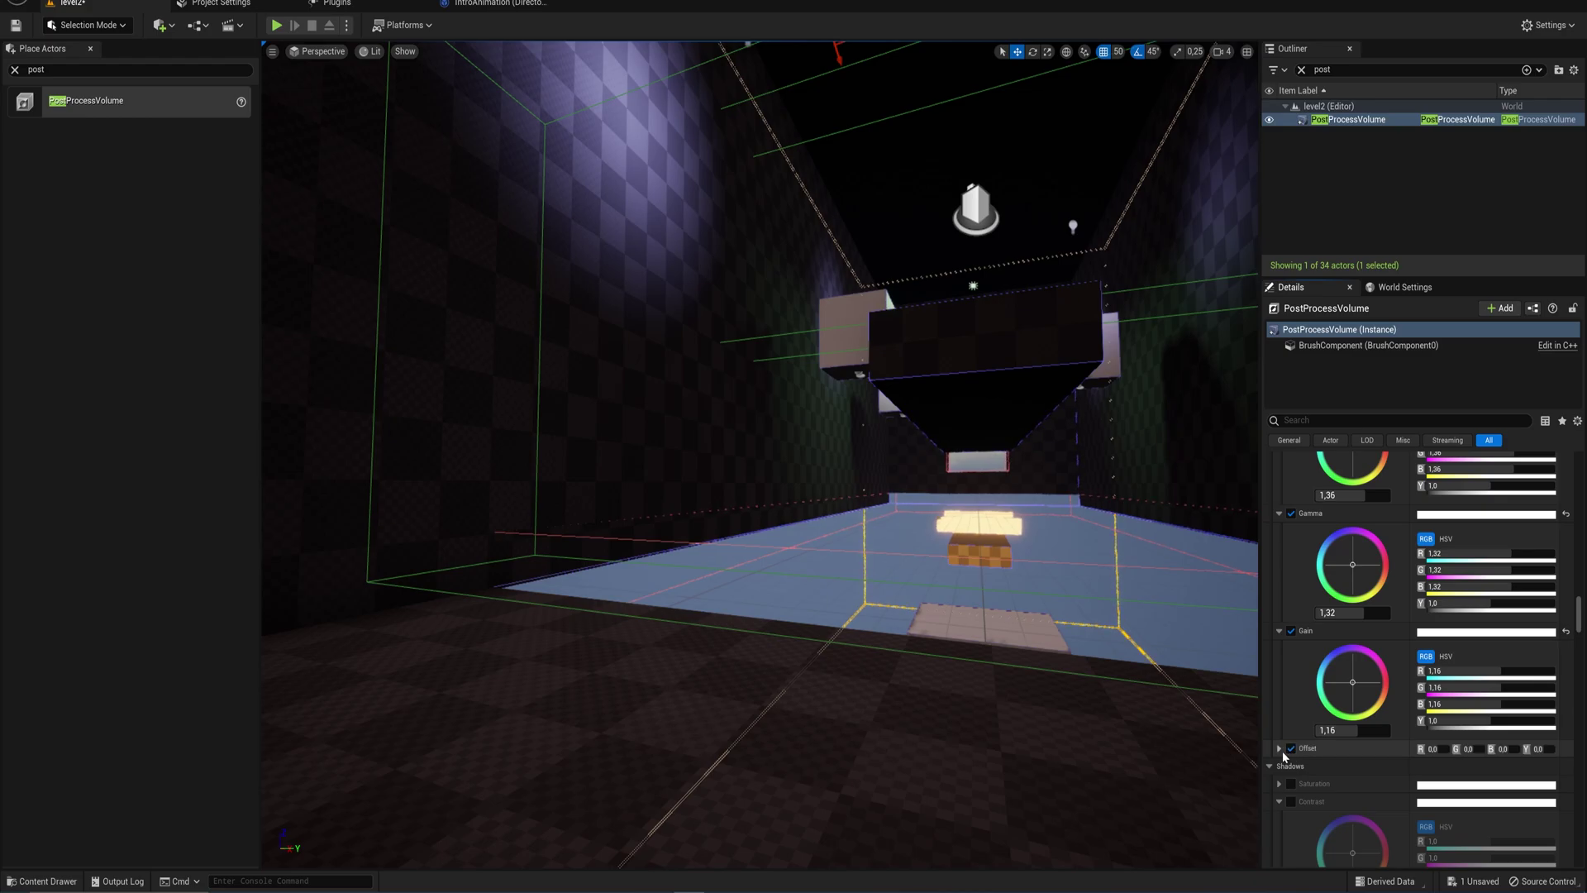
pyautogui.click(1280, 749)
pyautogui.moveTo(1356, 843); pyautogui.dragTo(1337, 838)
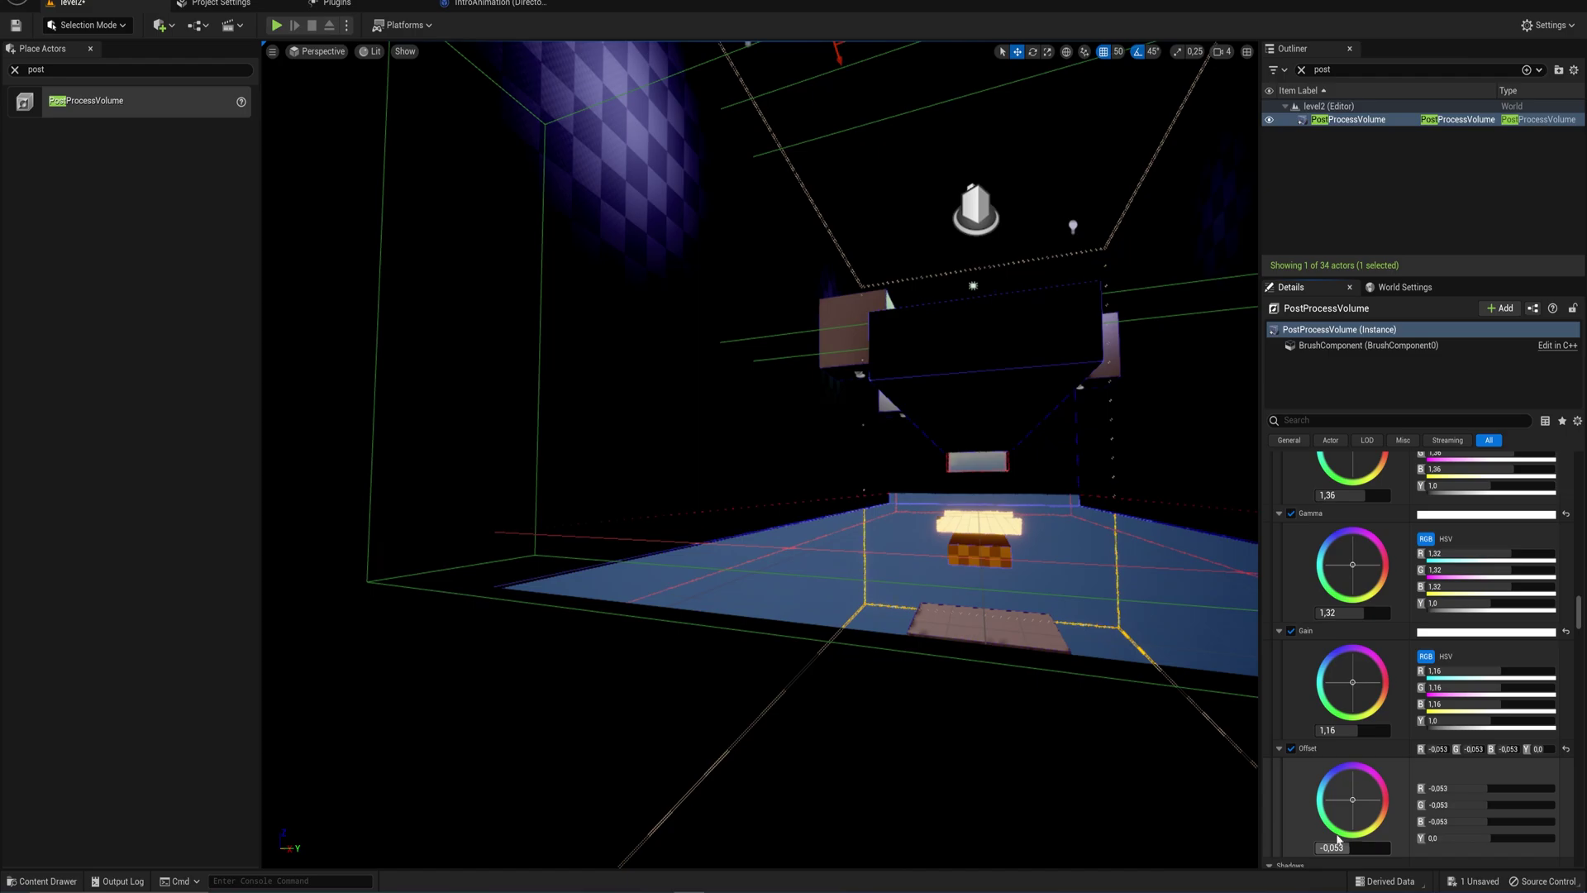
pyautogui.click(1291, 748)
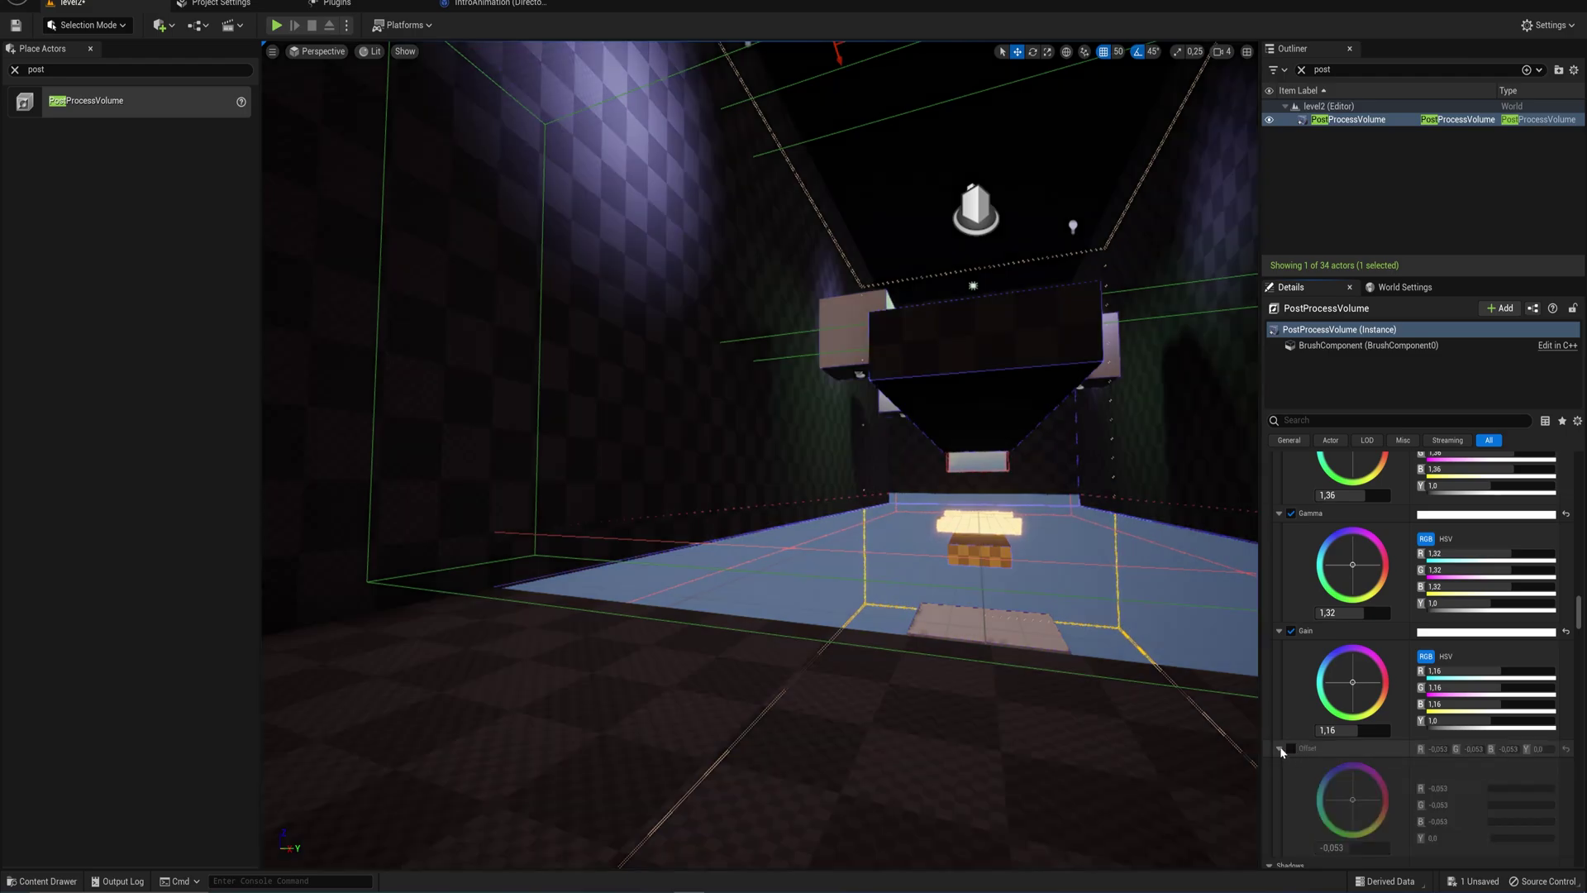
pyautogui.click(1280, 749)
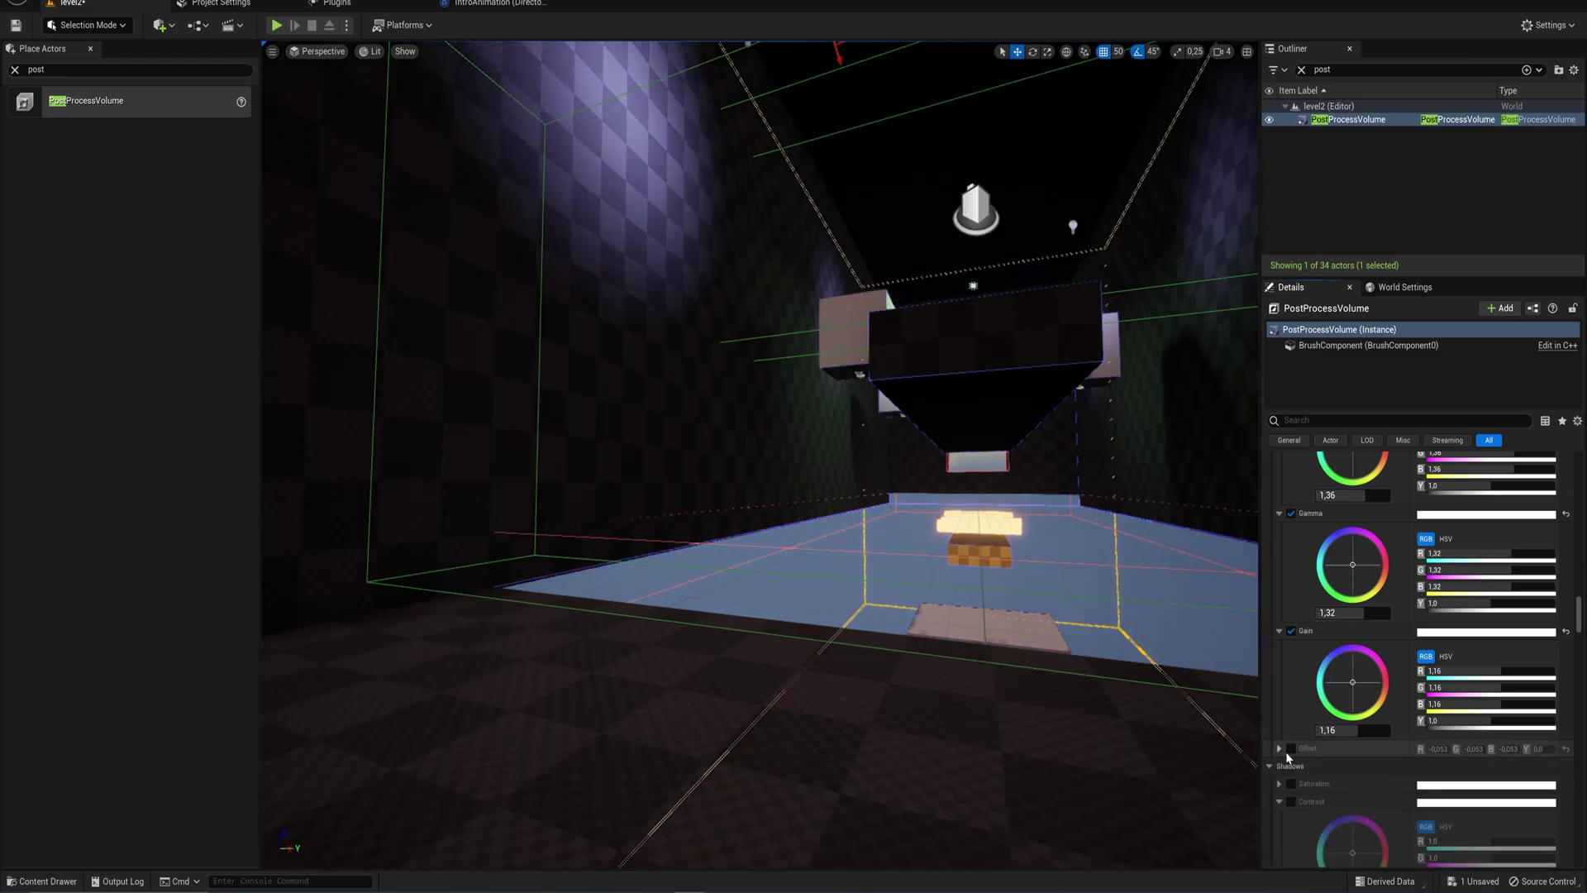
# Override ShadowsMax at 0.09, try a Shadows Offset of 1.0 while varying ShadowsMax, and disable the Offset override
pyautogui.scroll(-3, 1285, 751)
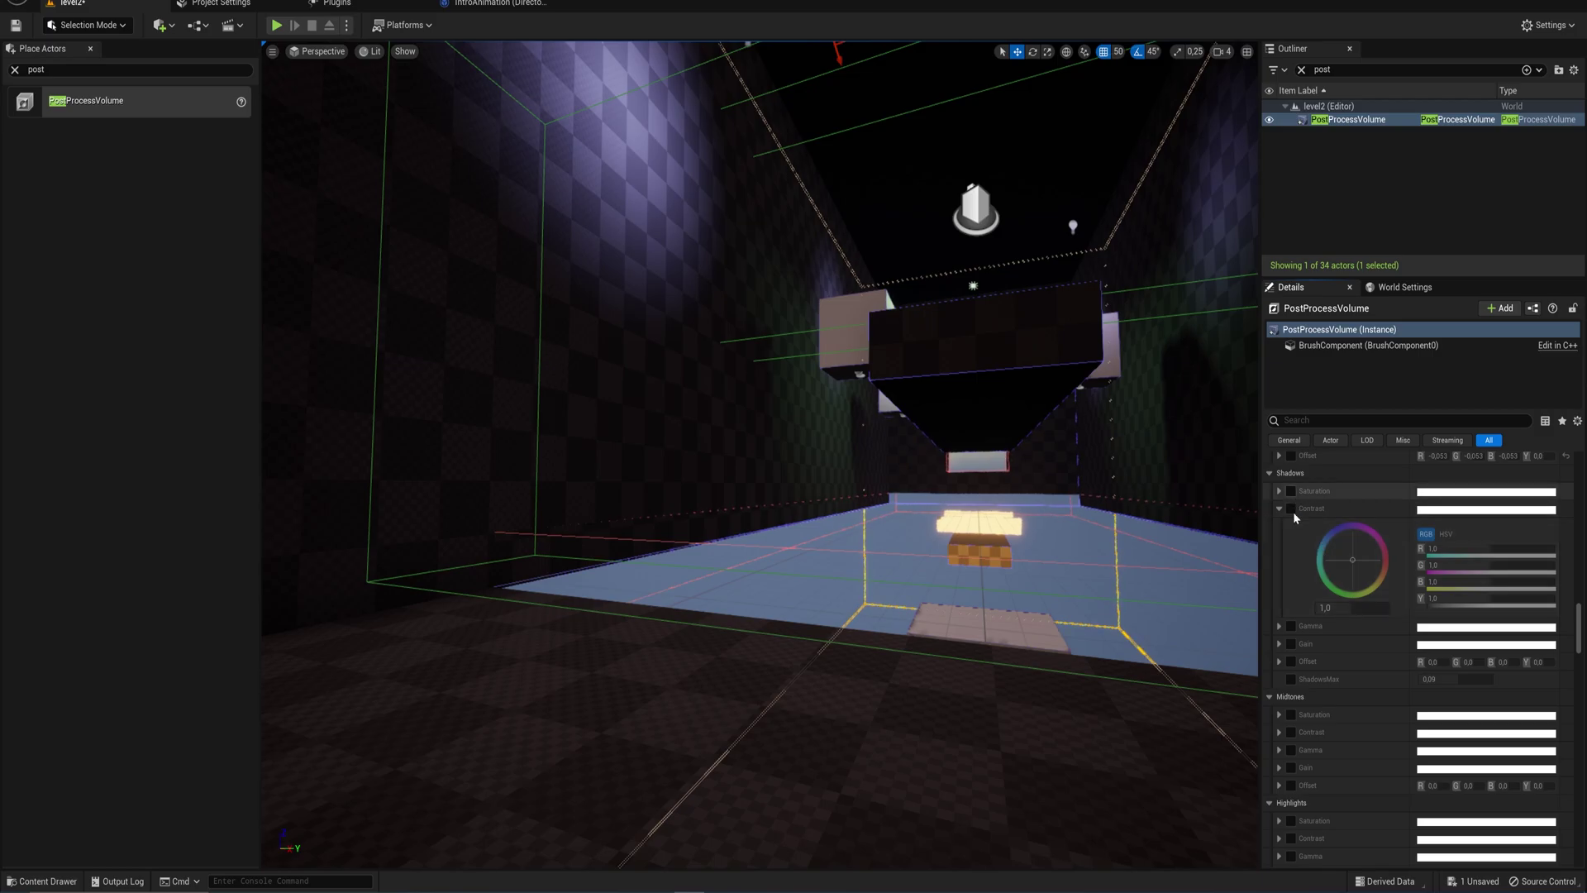
pyautogui.click(1292, 679)
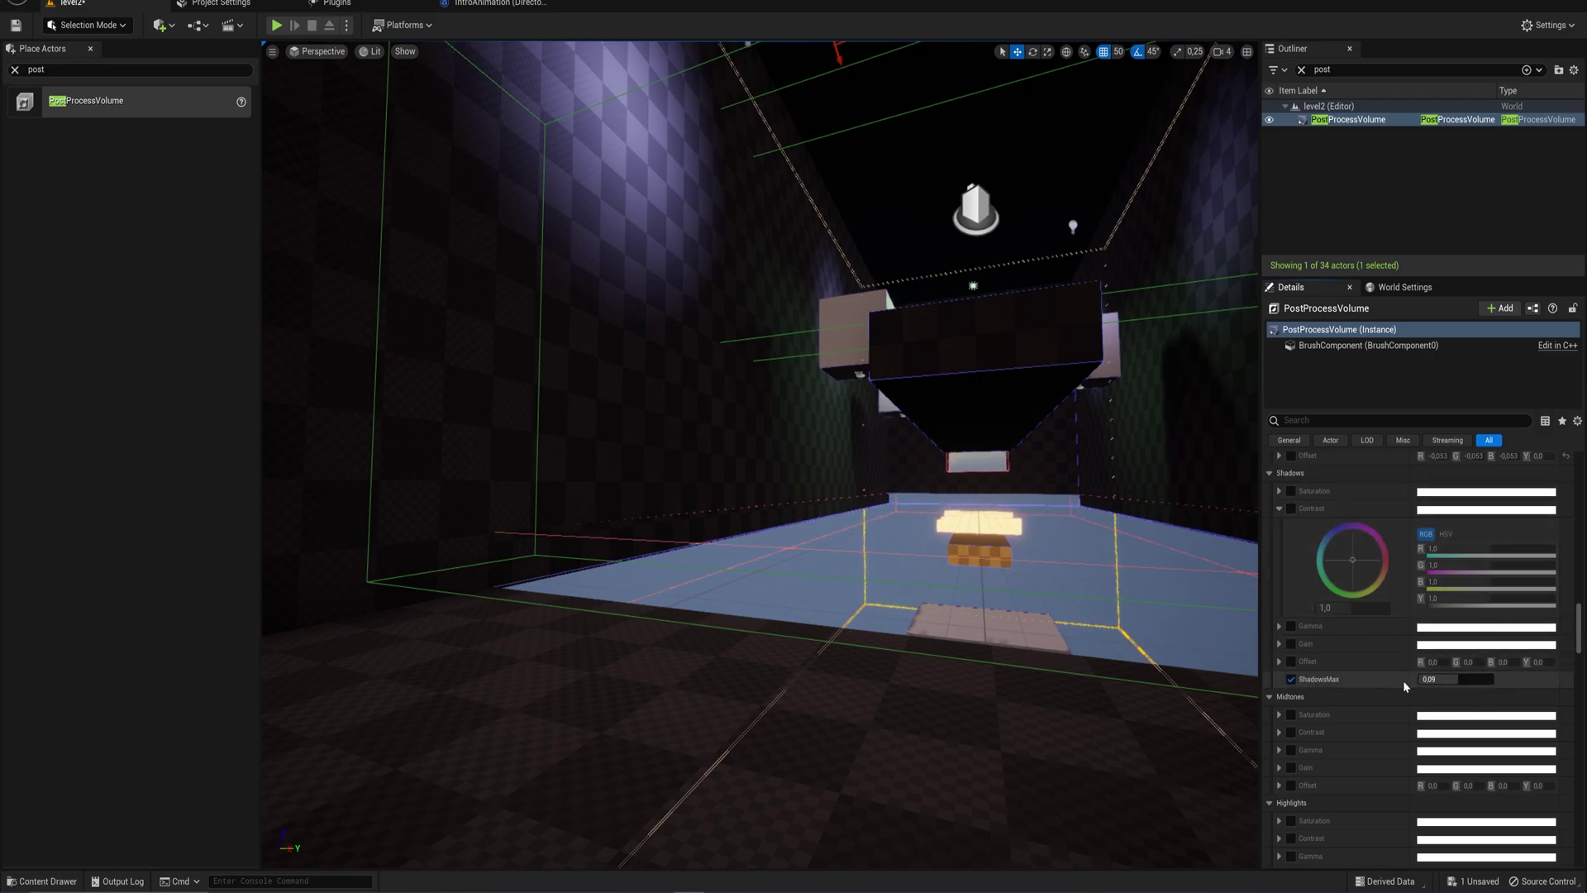
pyautogui.click(1290, 661)
pyautogui.click(1279, 661)
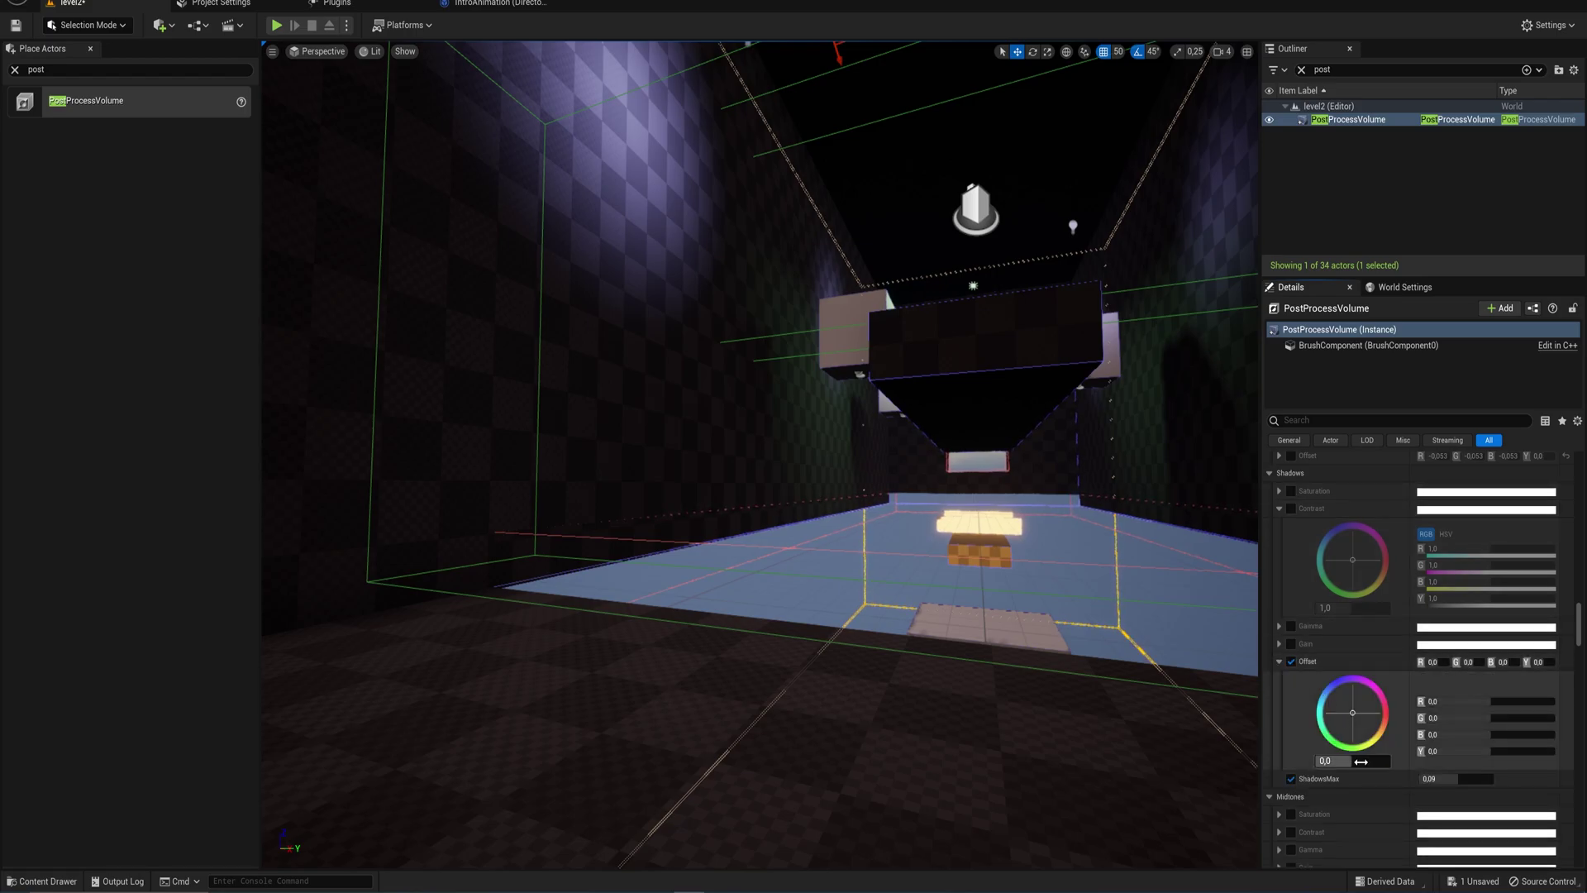
pyautogui.moveTo(1362, 761); pyautogui.dragTo(1398, 761)
pyautogui.click(1281, 662)
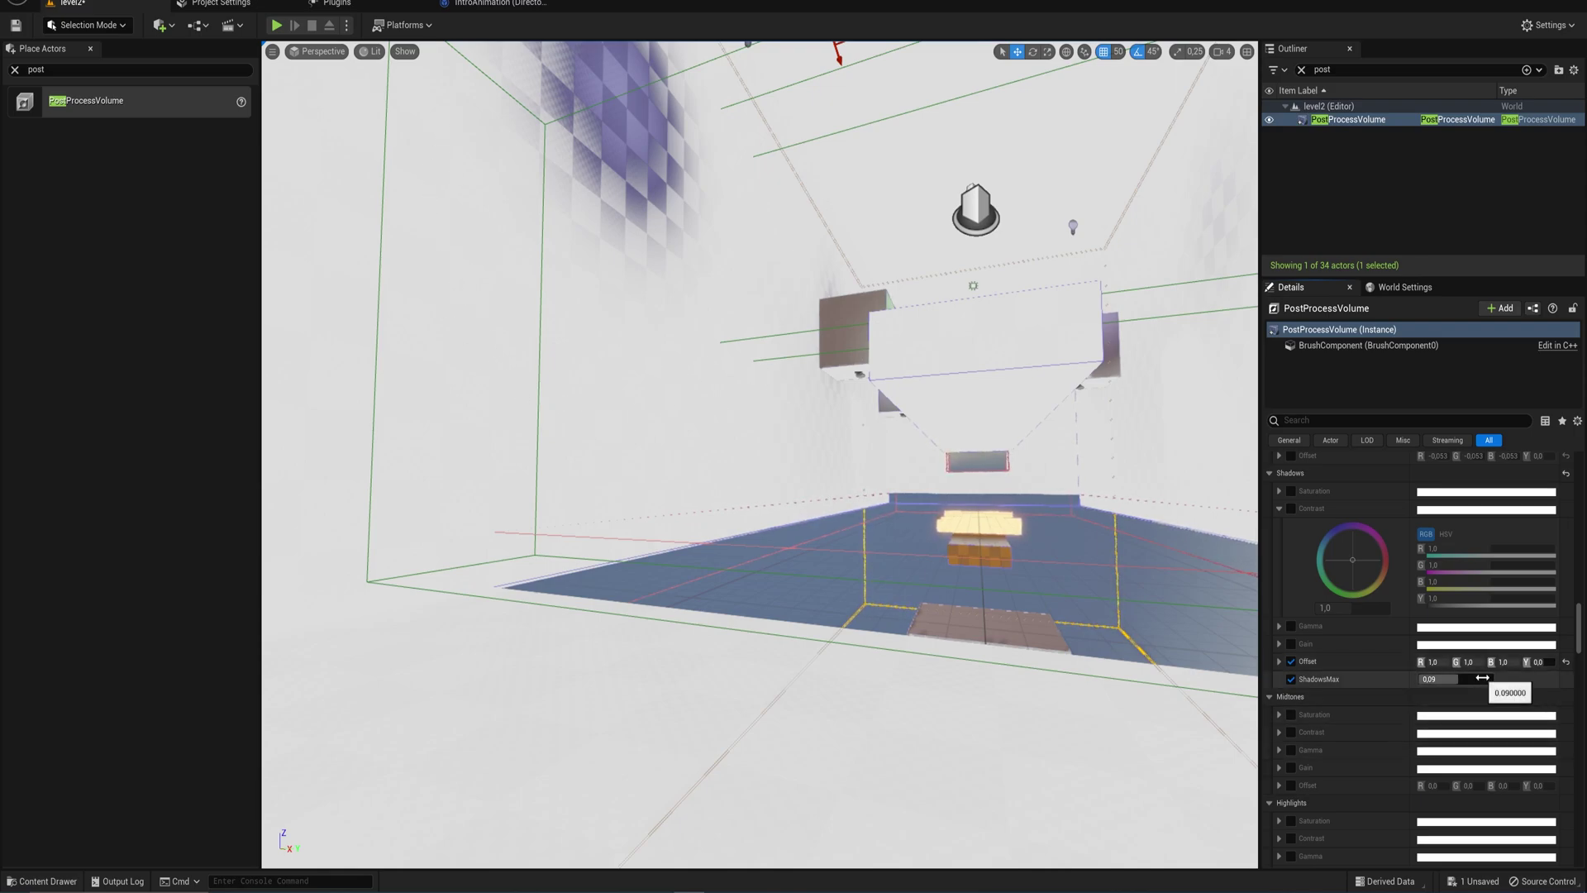
pyautogui.moveTo(1477, 679)
pyautogui.mouseDown()
pyautogui.moveTo(1455, 678)
pyautogui.moveTo(1496, 679)
pyautogui.mouseUp()
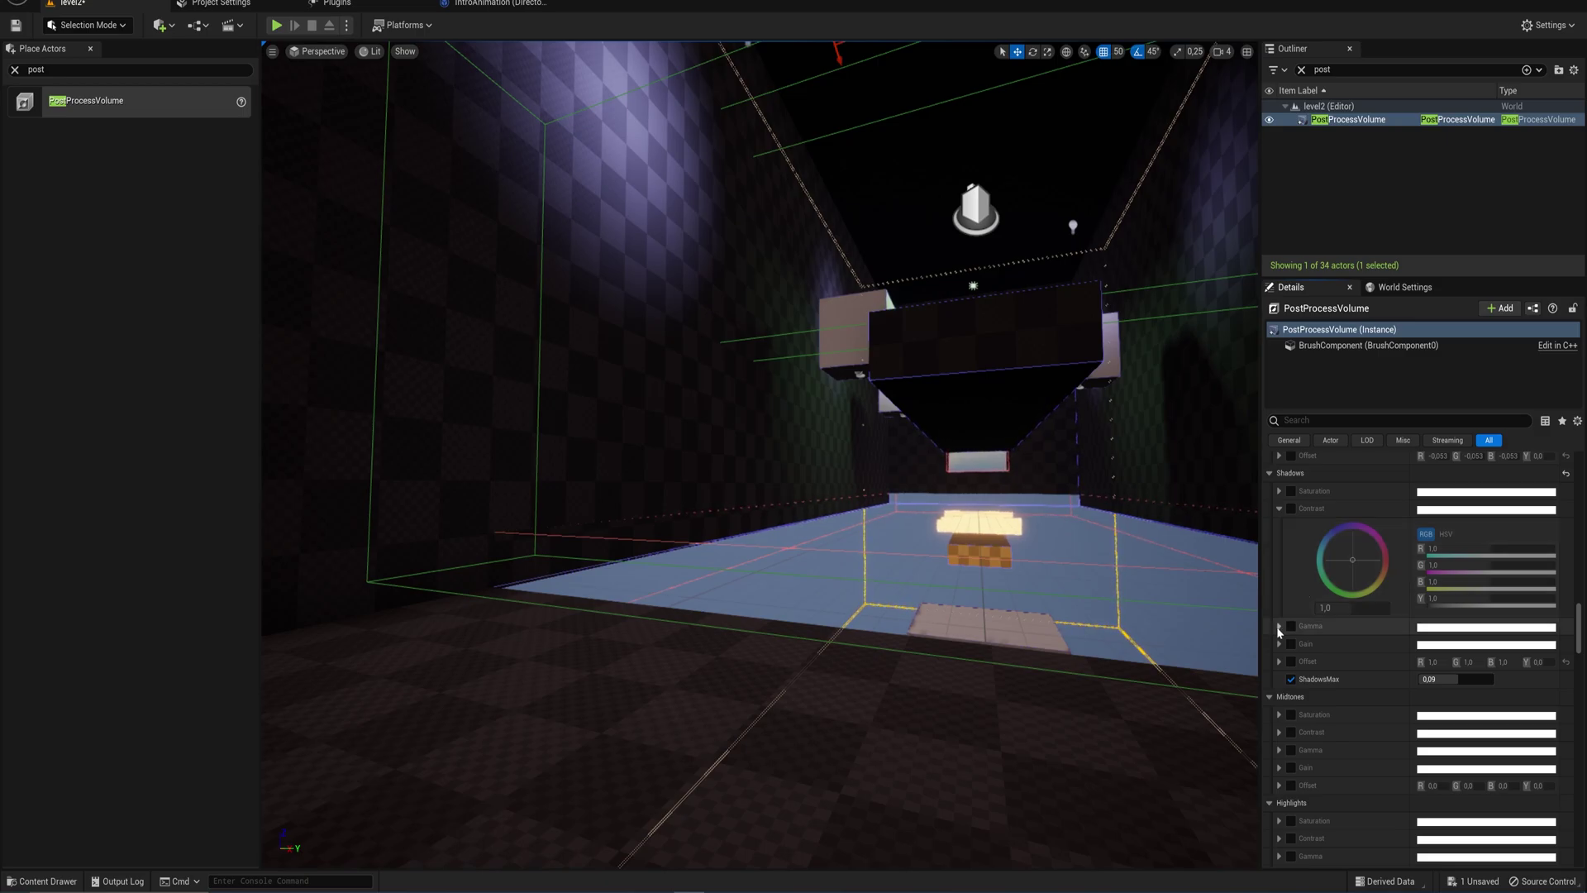
# Override the Shadows Gamma with 1.15 and the Shadows Contrast with 1.1
pyautogui.click(1291, 626)
pyautogui.click(1279, 625)
pyautogui.moveTo(1353, 724); pyautogui.dragTo(1366, 724)
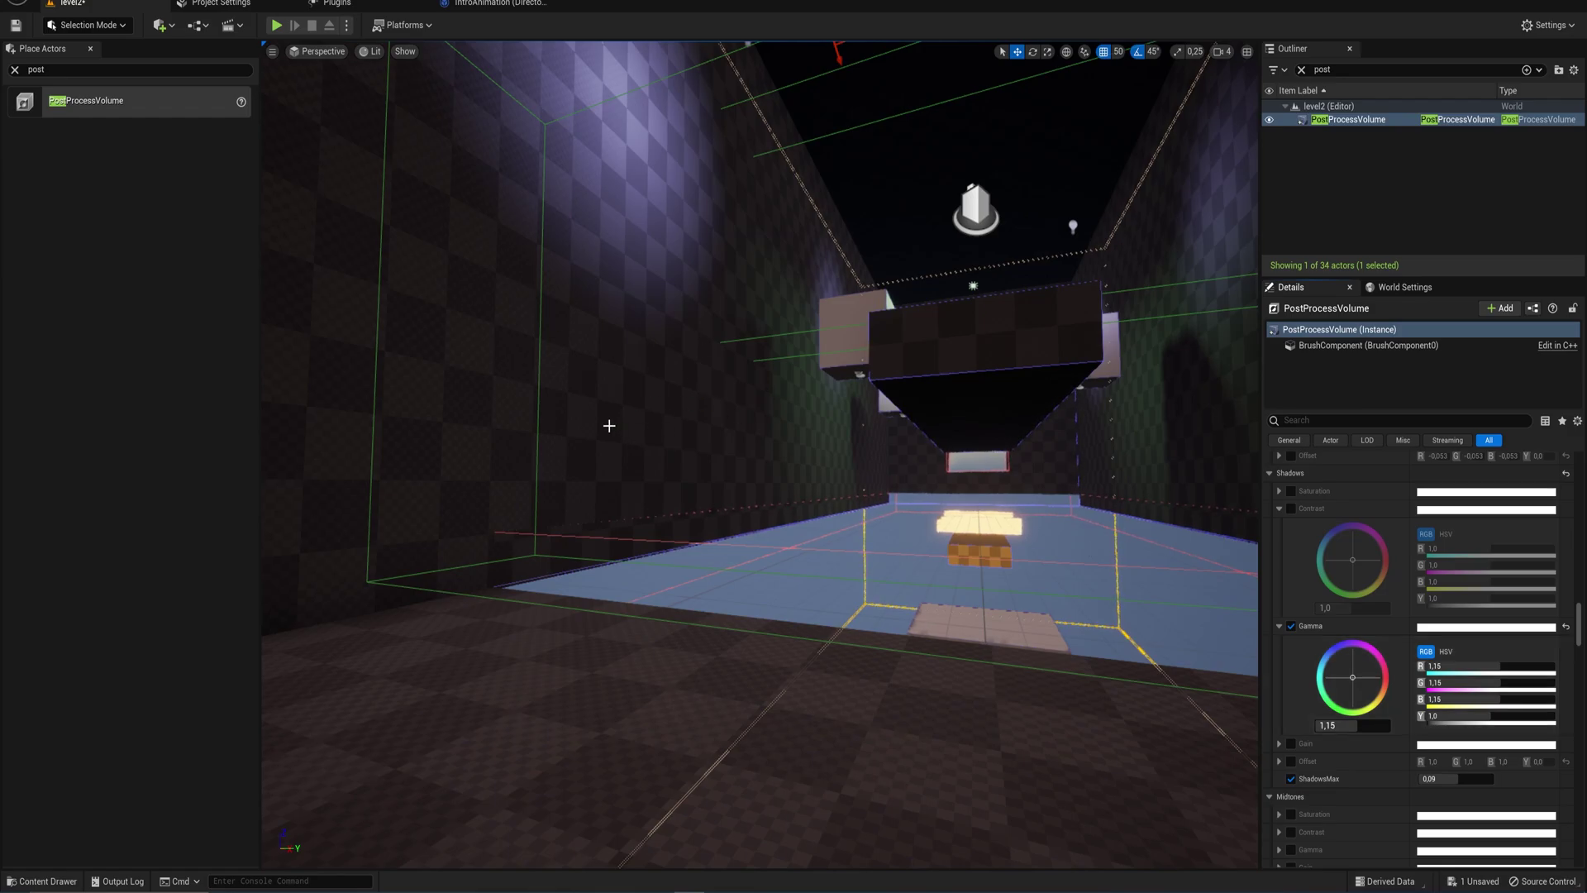
pyautogui.click(1291, 508)
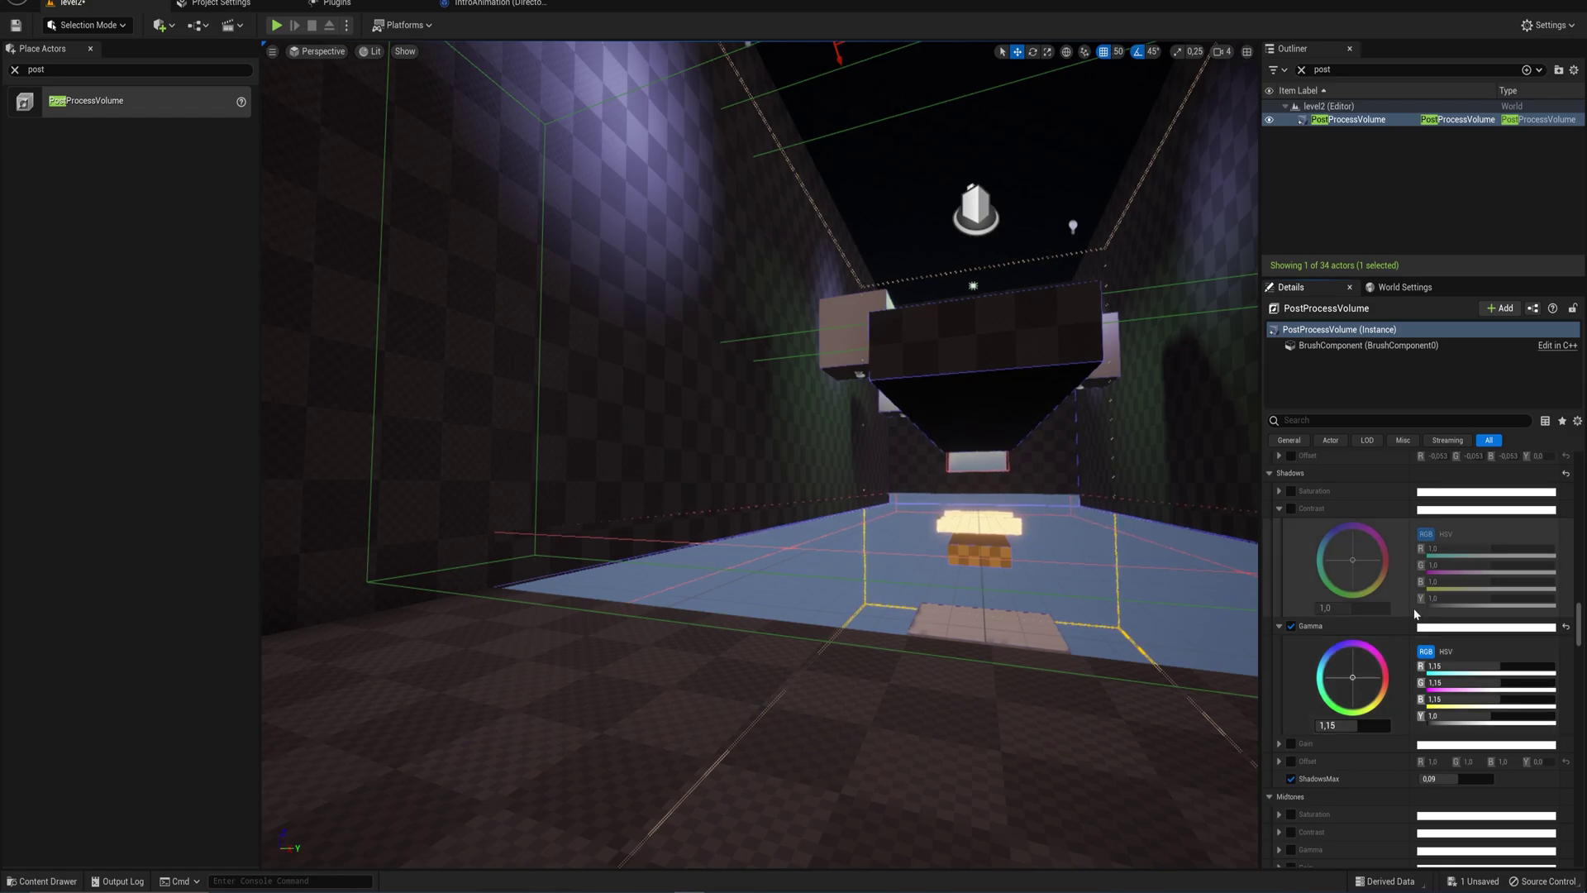
pyautogui.moveTo(1369, 609); pyautogui.dragTo(1358, 608)
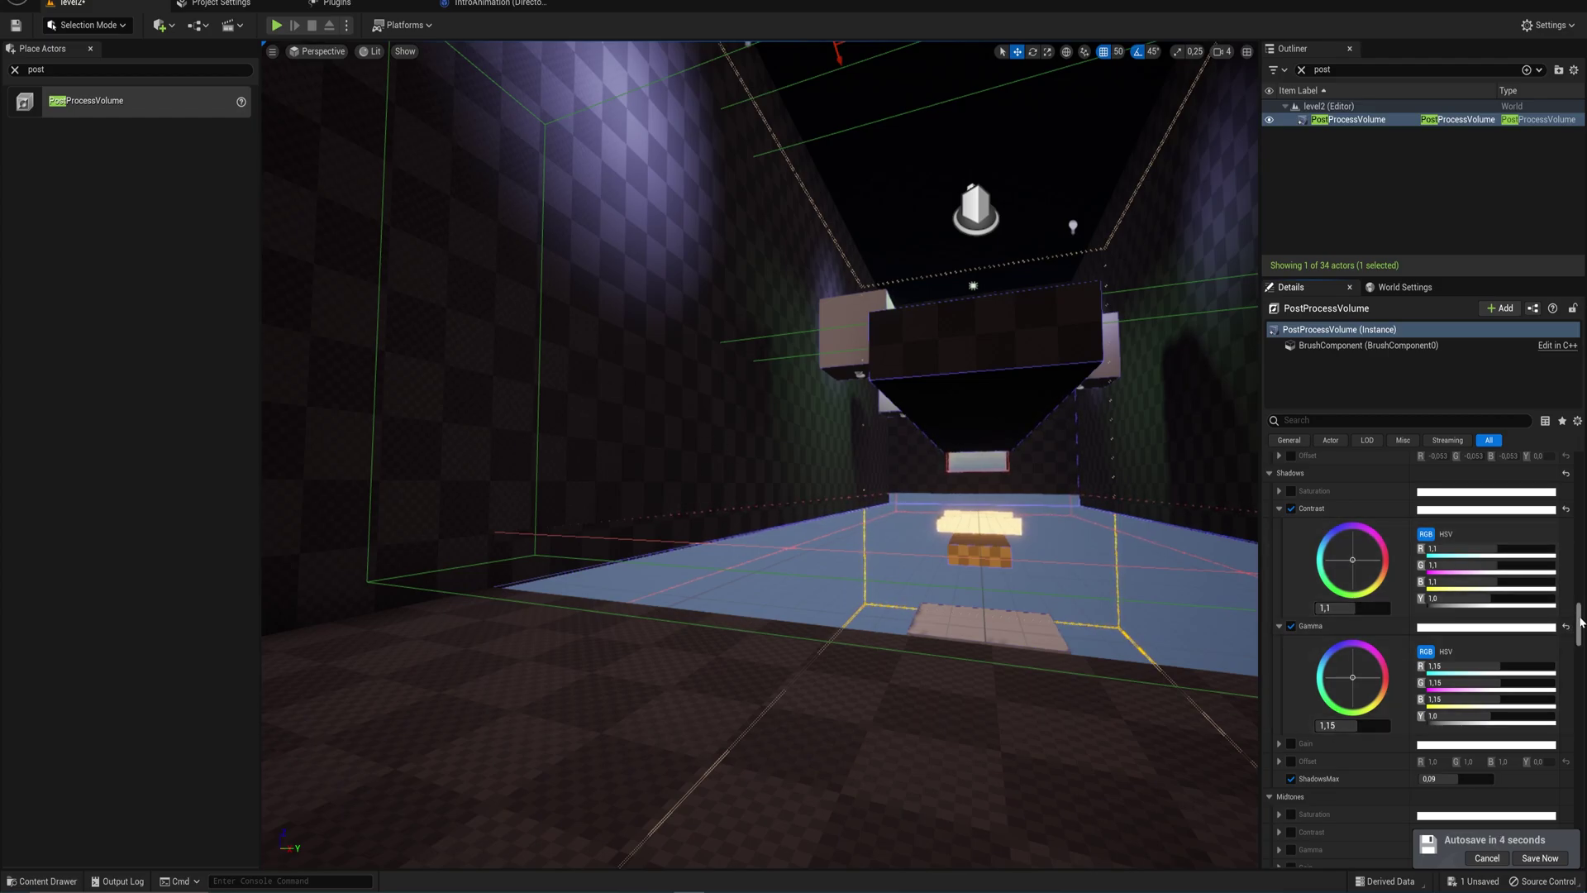
pyautogui.scroll(-5, 1349, 582)
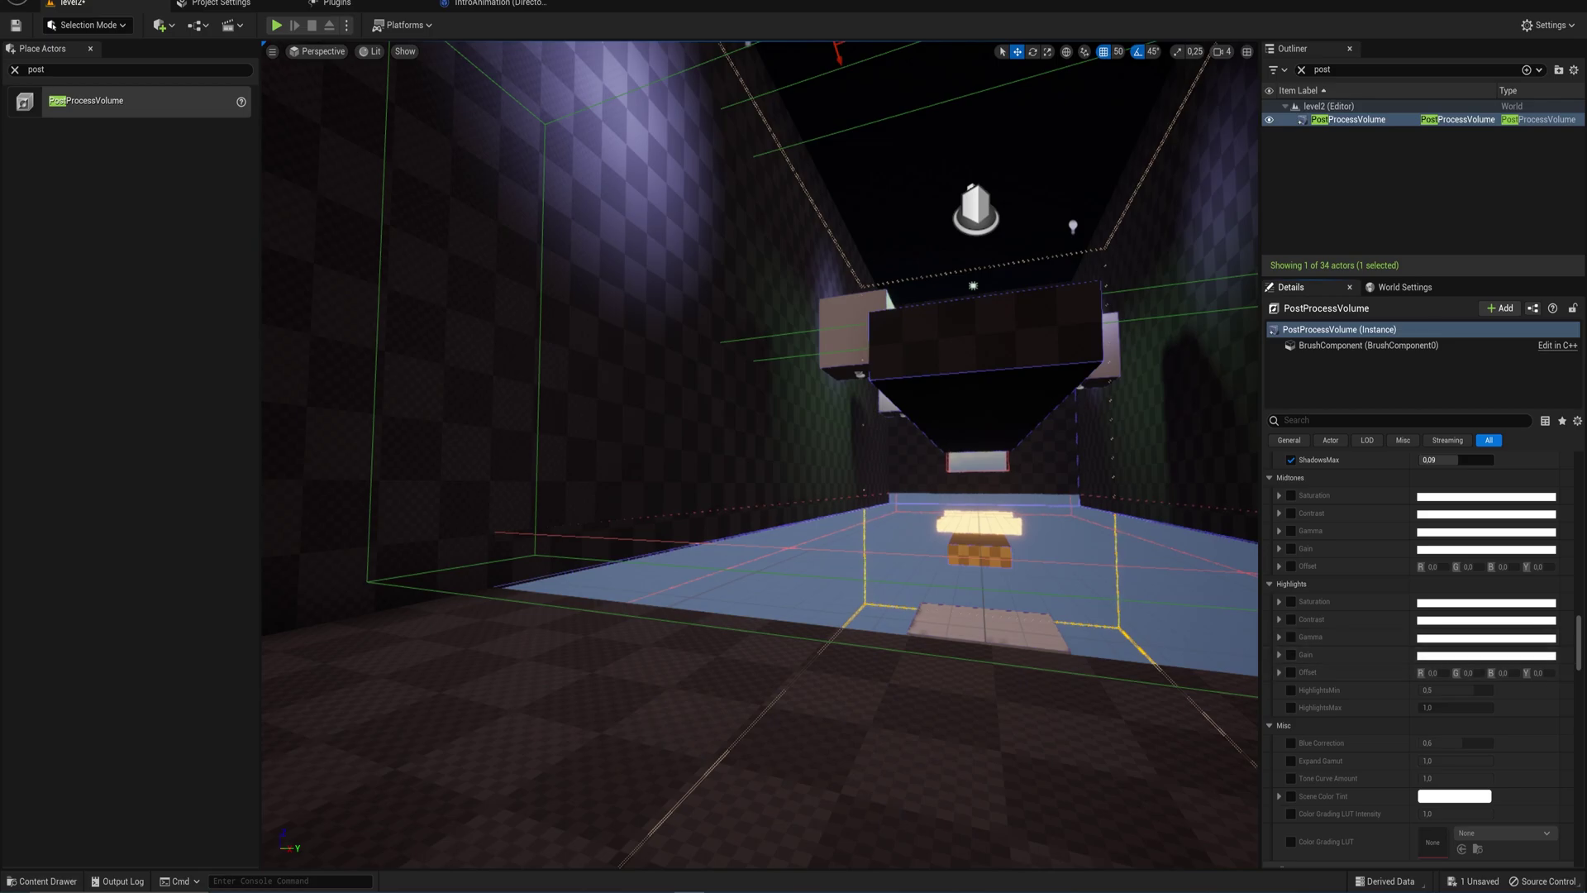
# Collapse the Global Illumination and Reflections categories and look through Rendering Features and the remaining post process volume settings
pyautogui.scroll(-5, 1287, 610)
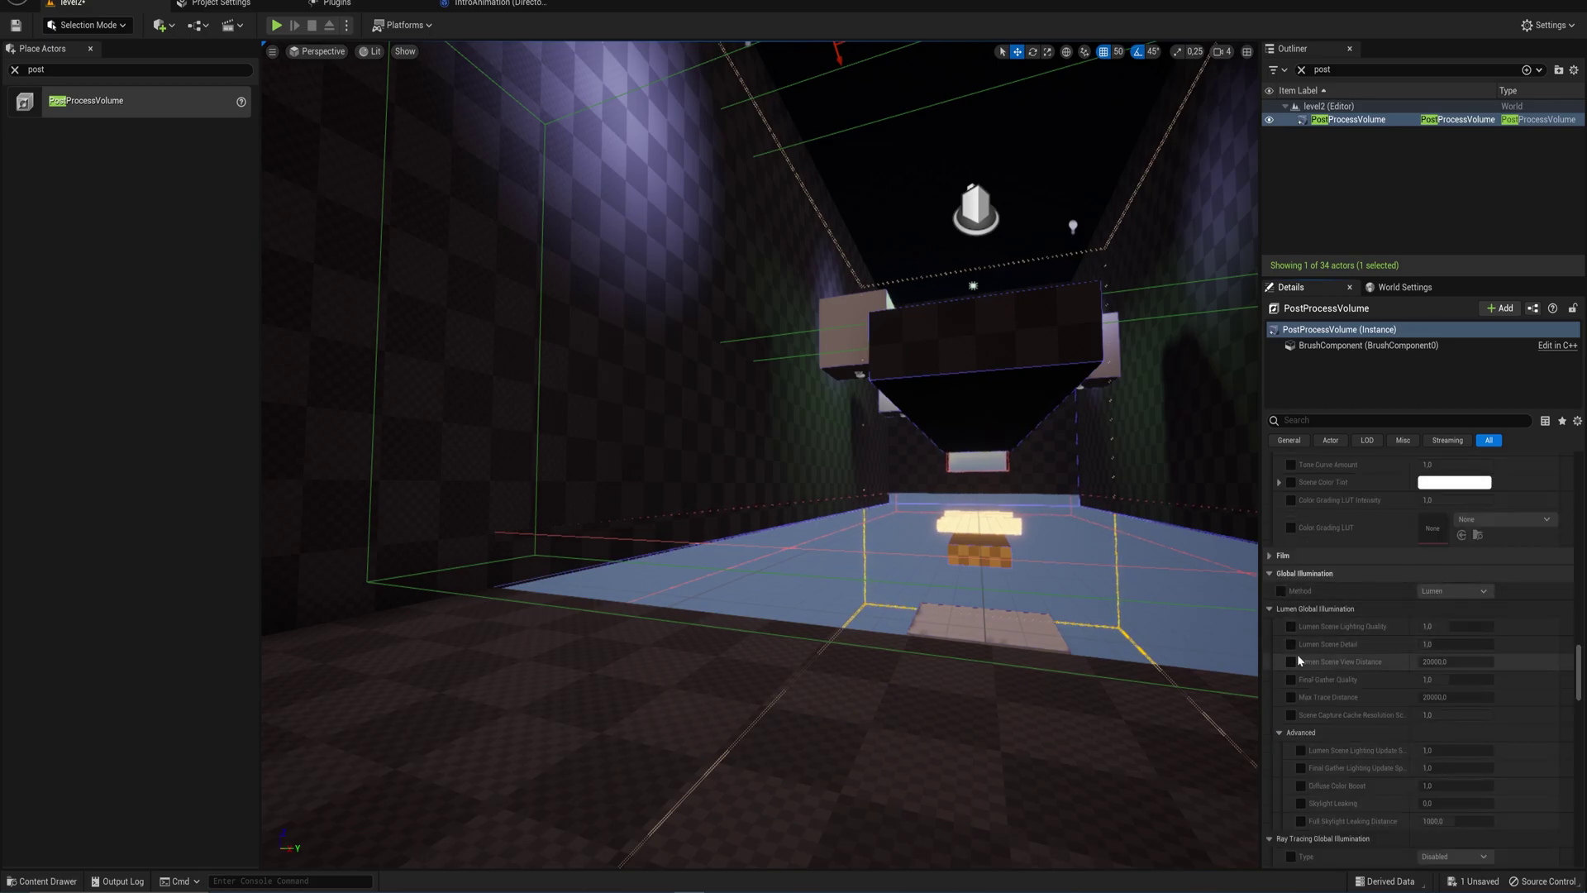
pyautogui.click(1269, 573)
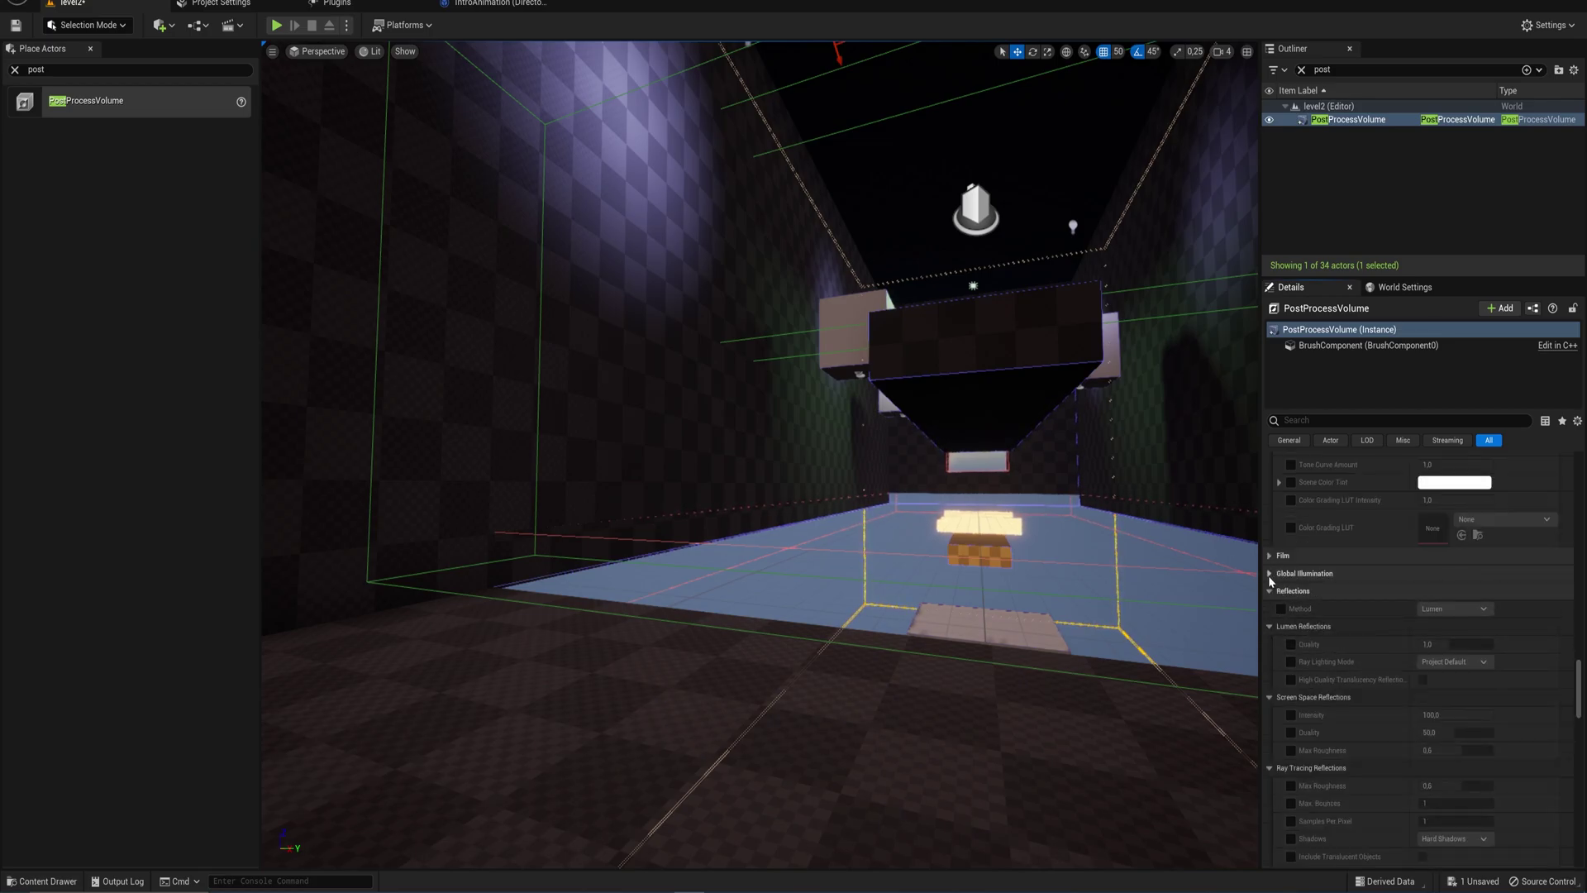
pyautogui.click(1270, 592)
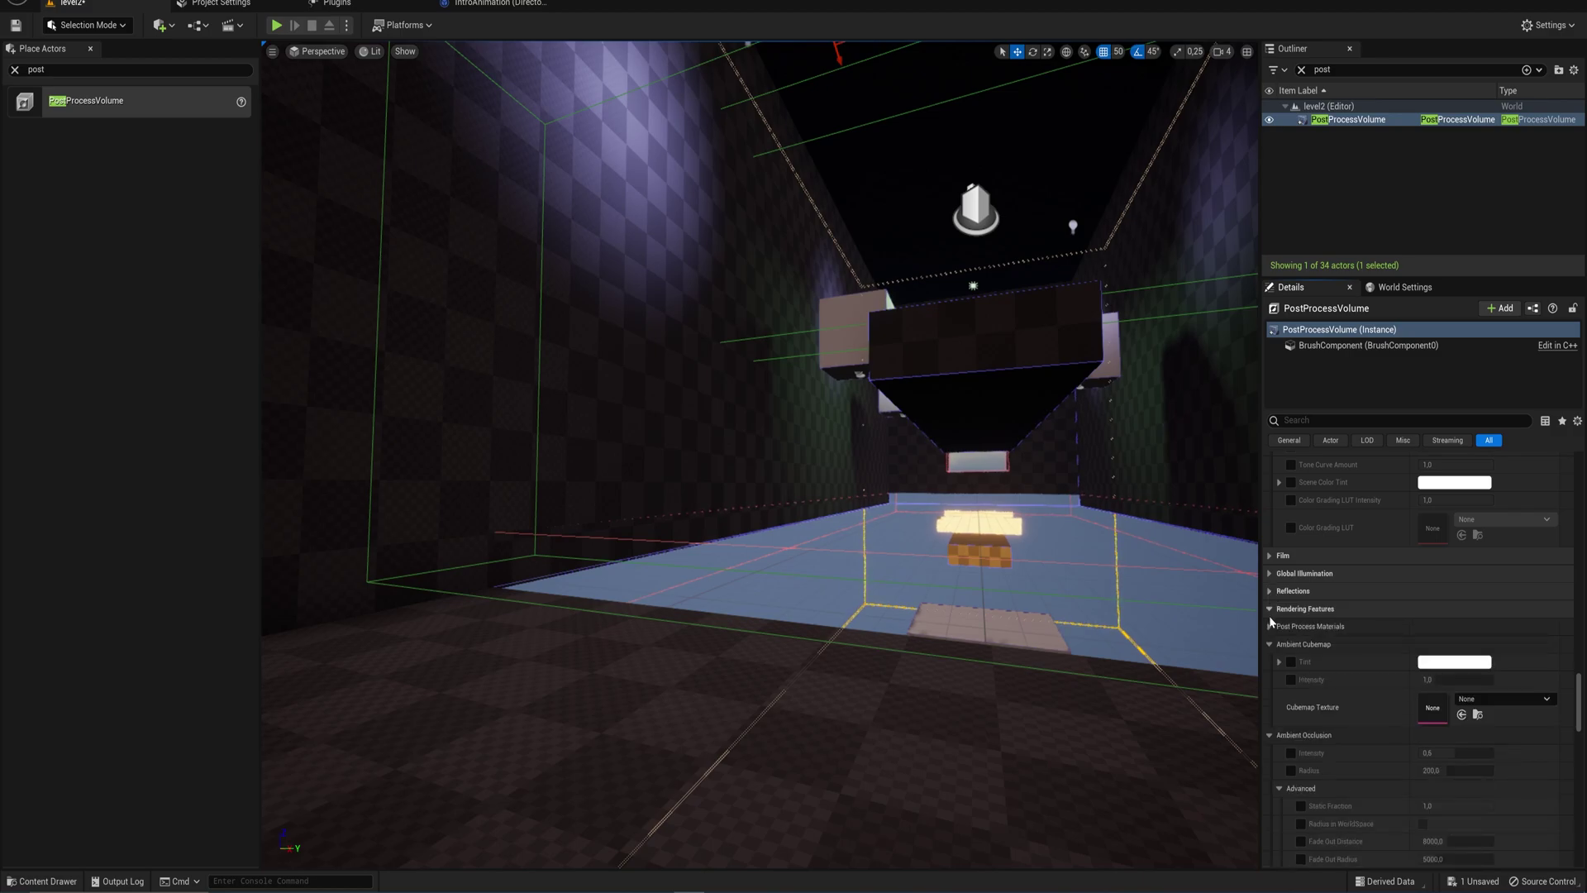
pyautogui.click(1269, 609)
pyautogui.scroll(-1, 1580, 697)
pyautogui.scroll(-10, 1580, 697)
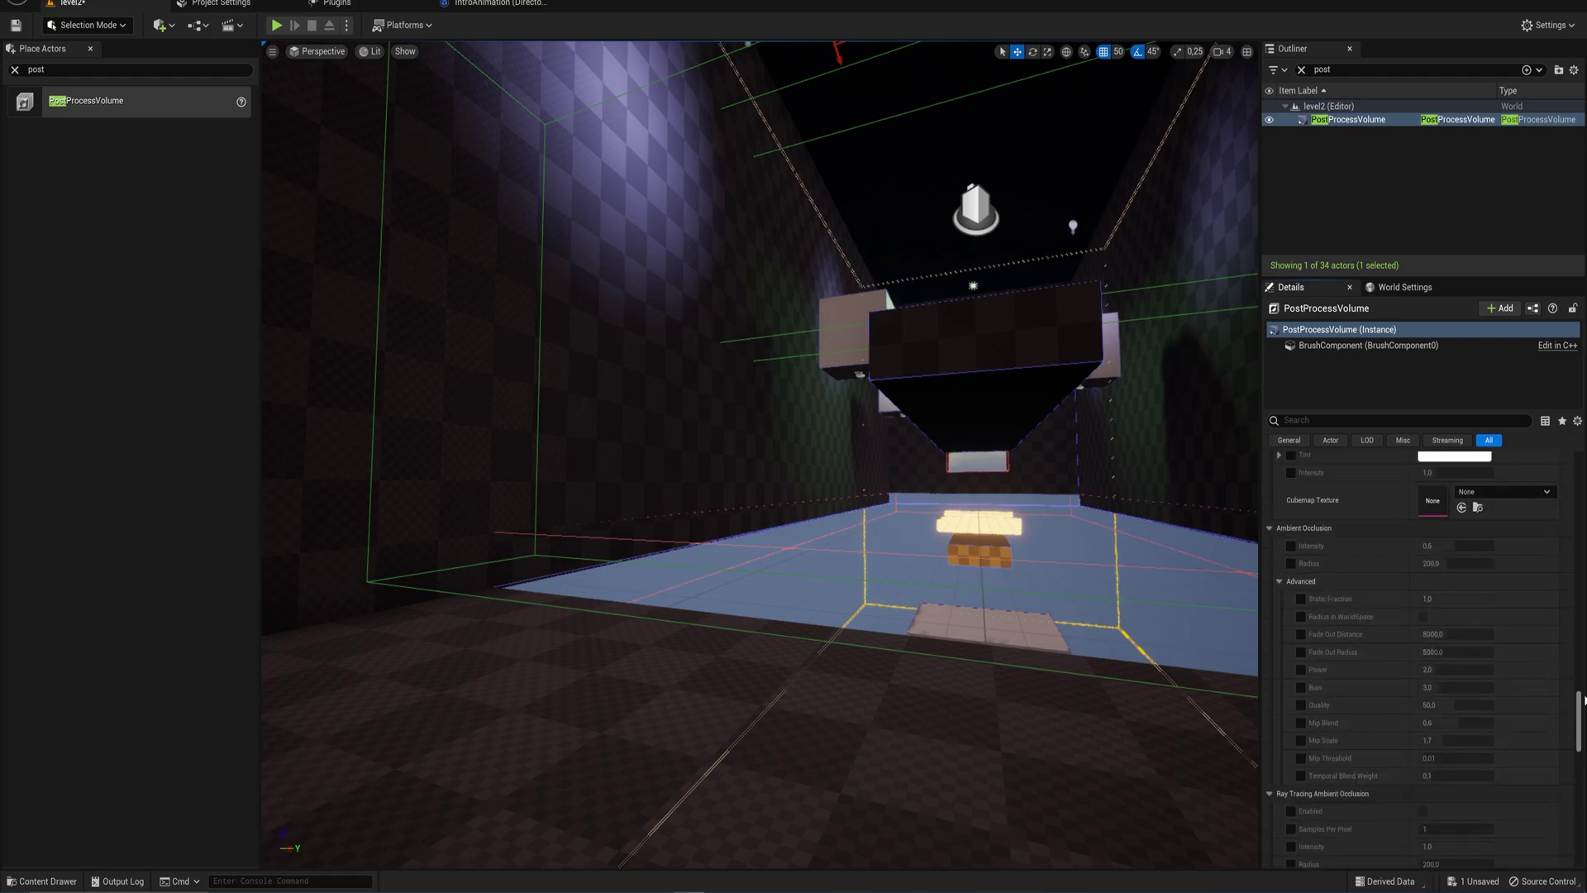
pyautogui.scroll(-12, 1580, 744)
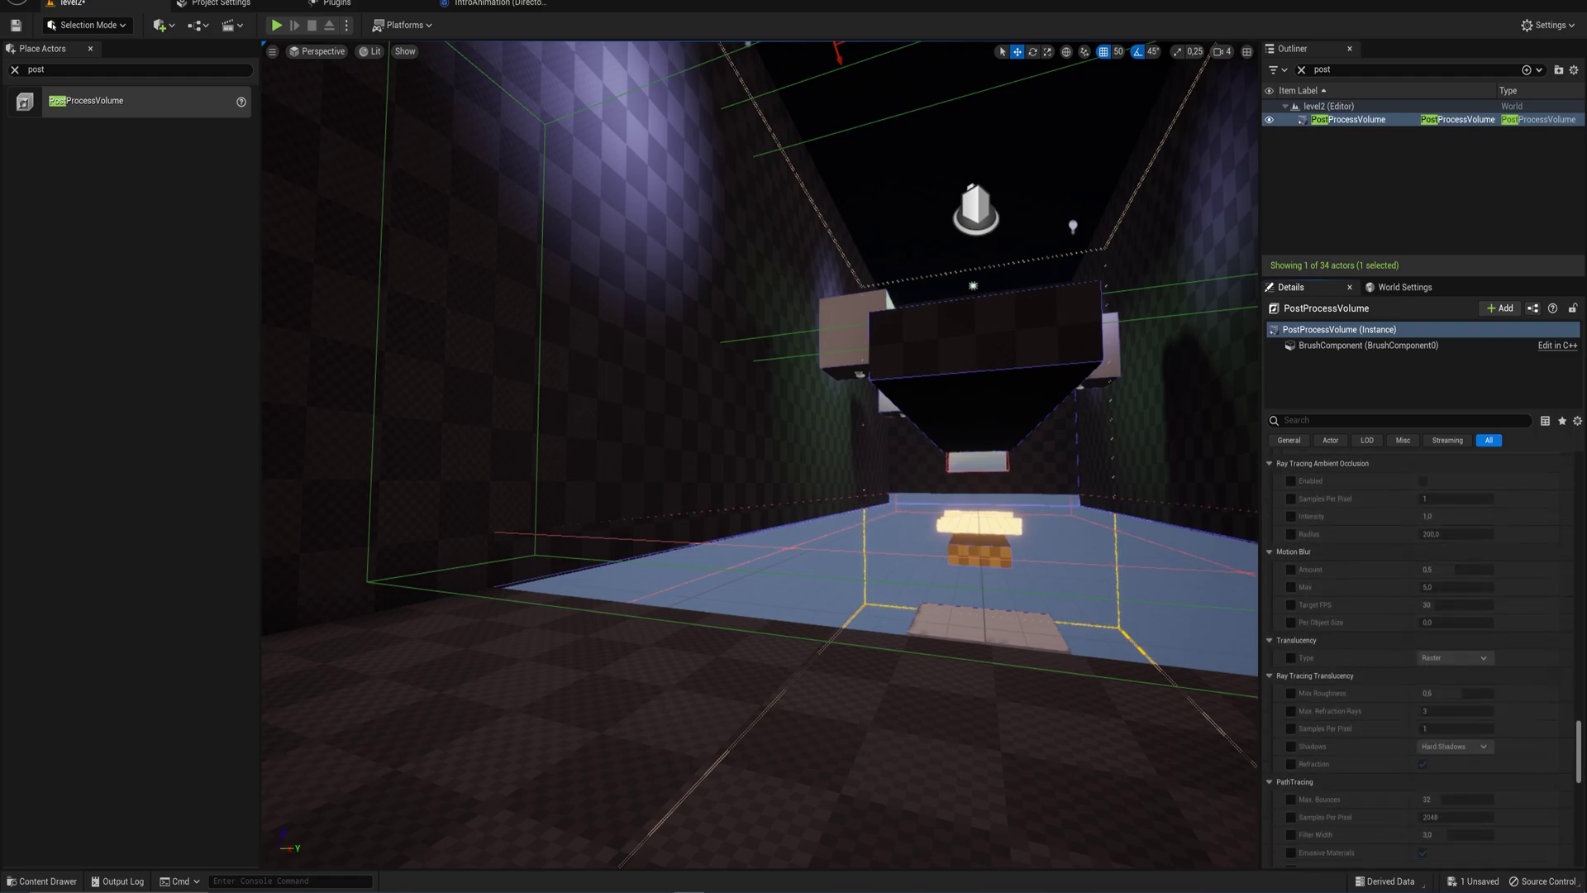
pyautogui.scroll(-10, 1580, 743)
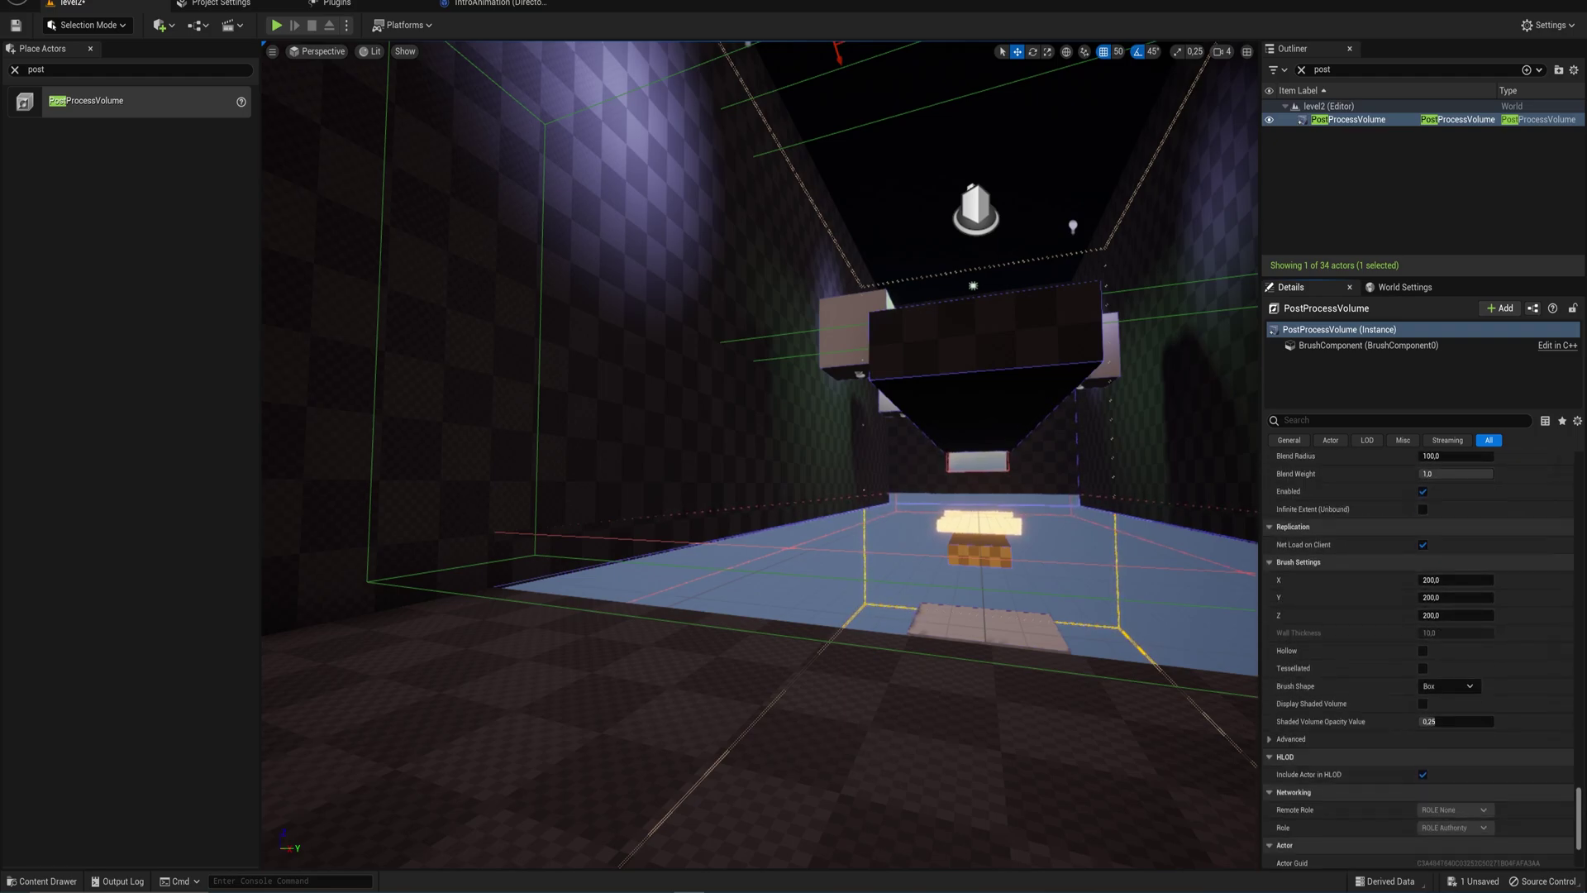
# Filter the volume's details for "mat" and expand the Post Process Materials array
pyautogui.moveTo(1578, 818); pyautogui.dragTo(1578, 483)
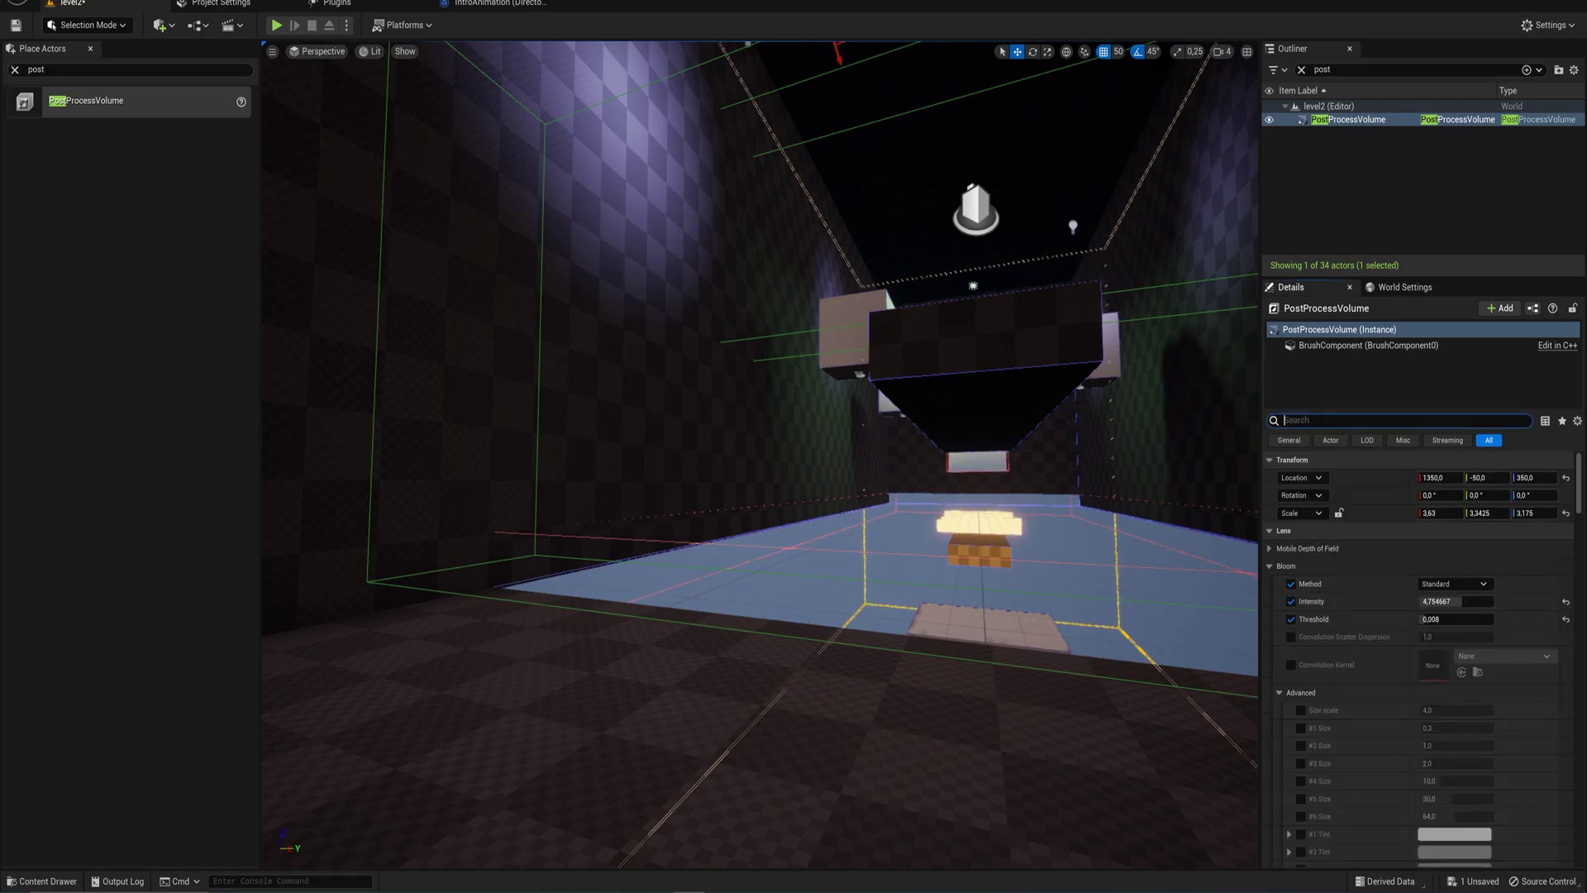
pyautogui.write('mat')
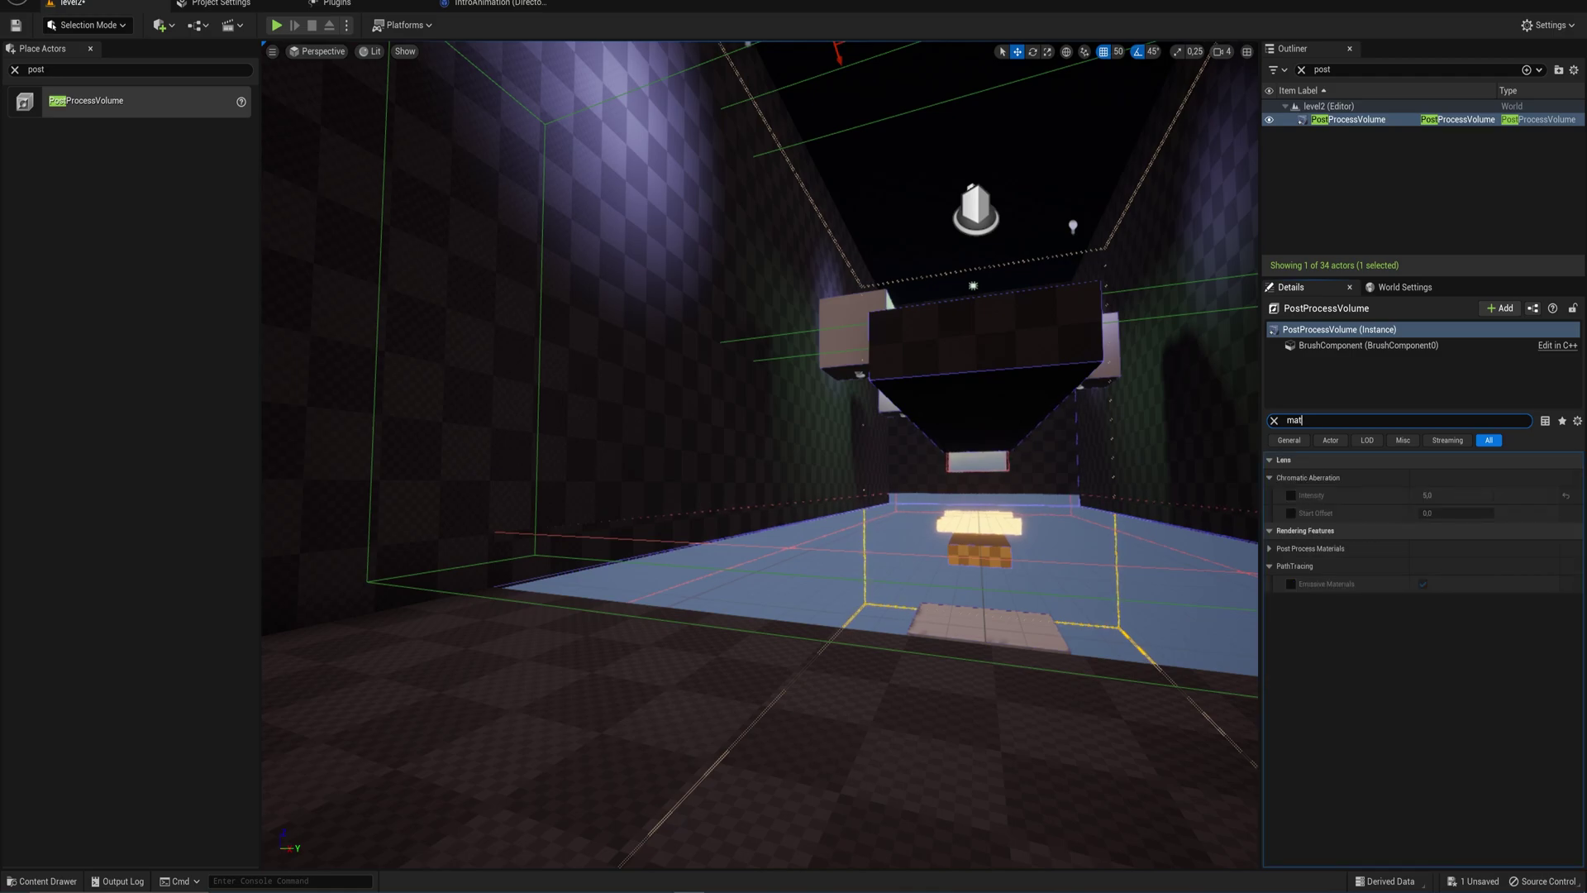
pyautogui.click(1269, 548)
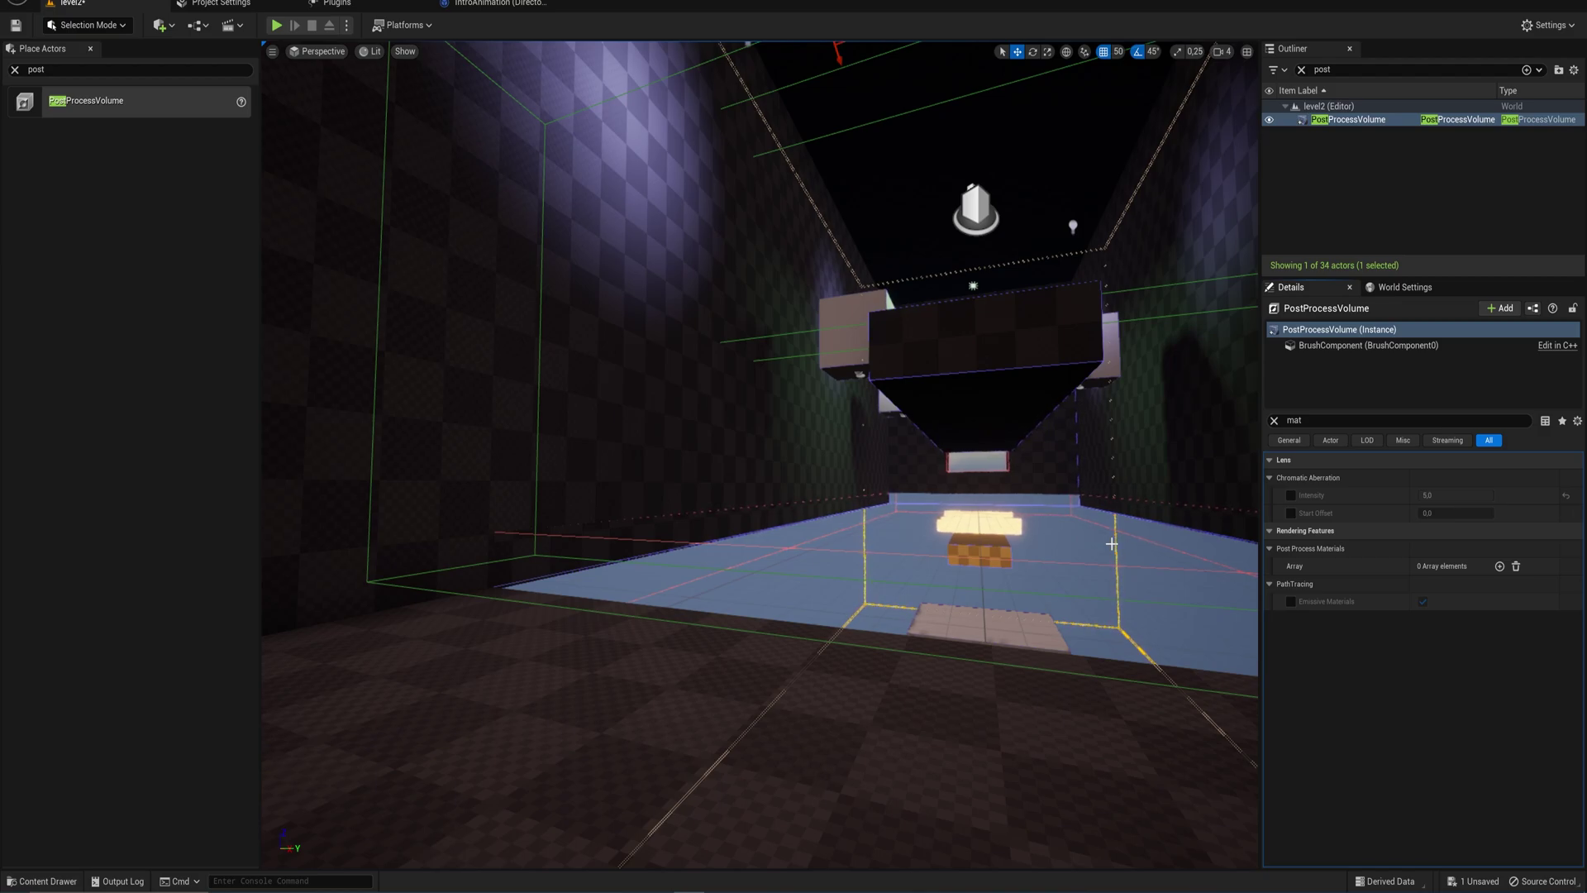
# Play the level and run the character through the dark starting area to the room's entrance to examine the post process look
pyautogui.hotkey('alt', 'p')
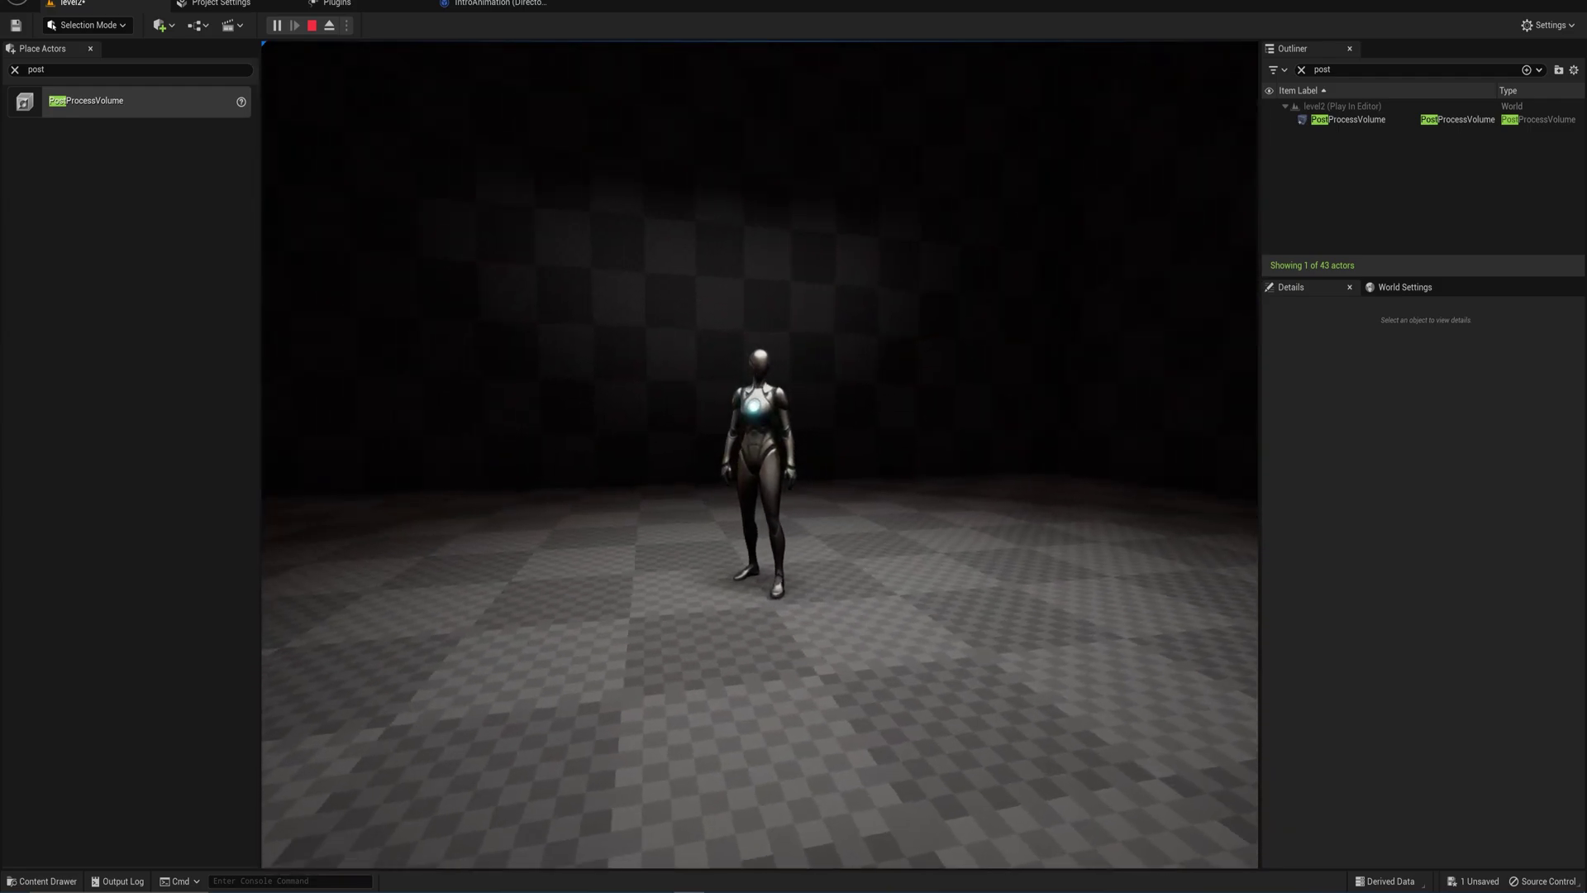
pyautogui.press('s')
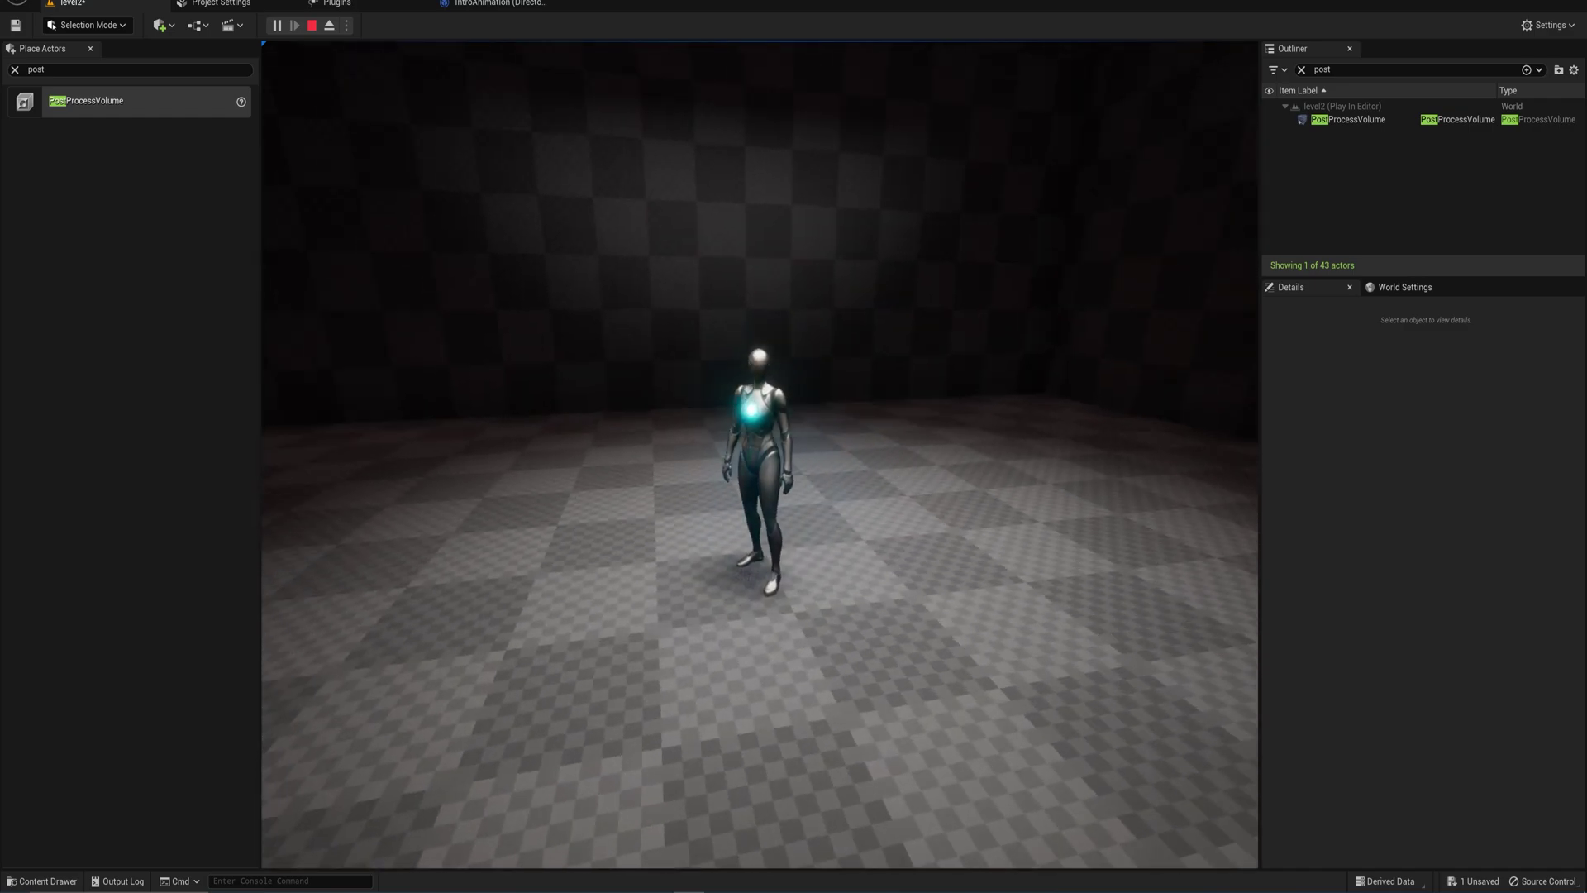
pyautogui.press('a')
pyautogui.press('s')
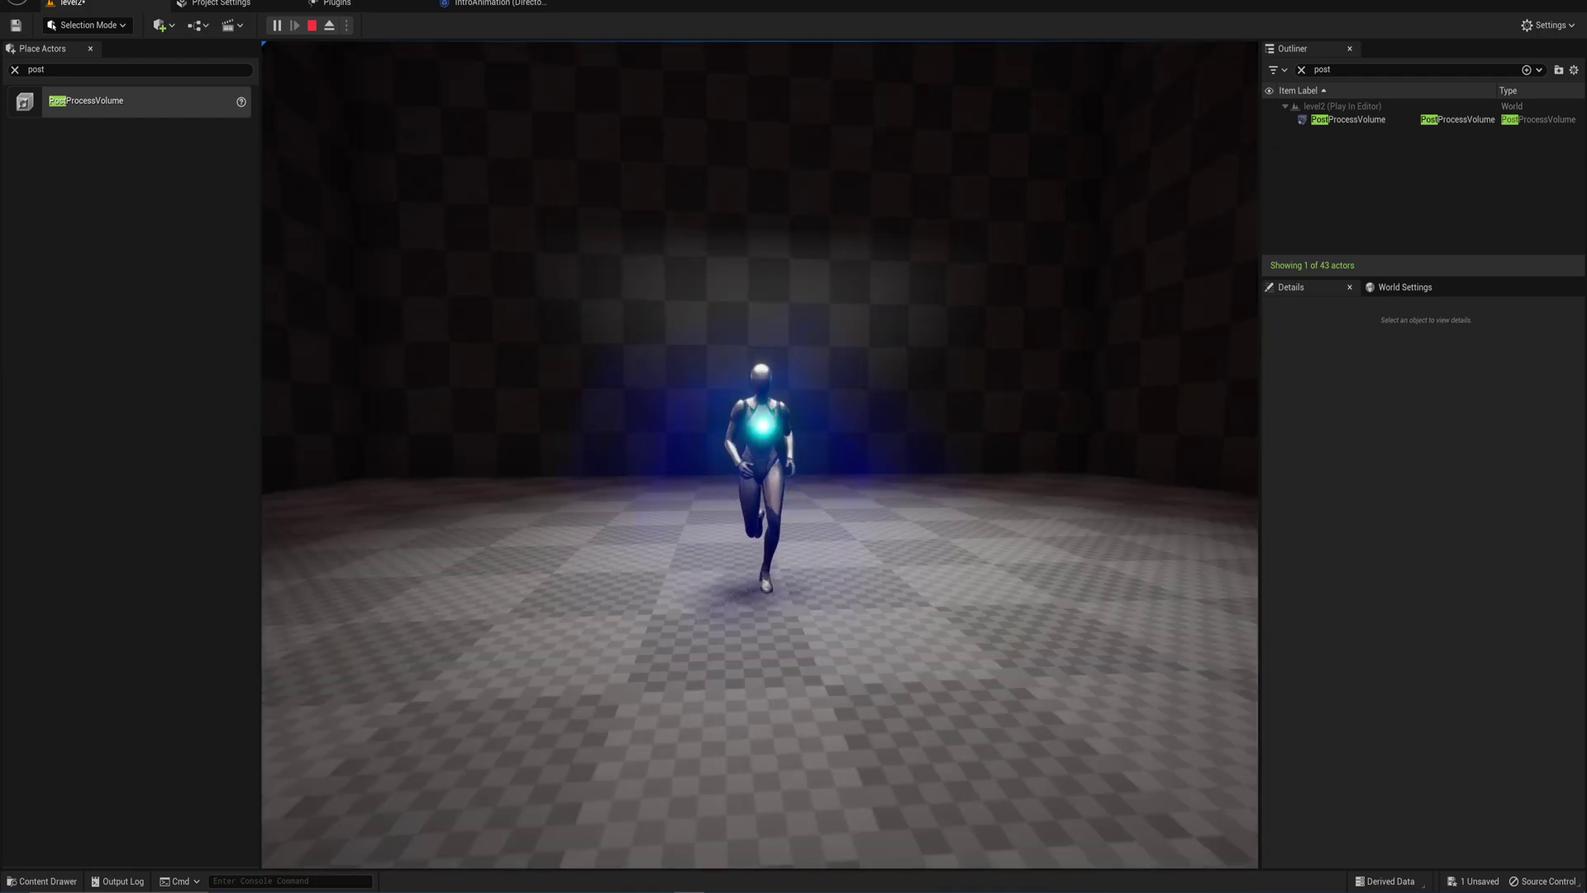
pyautogui.press('w')
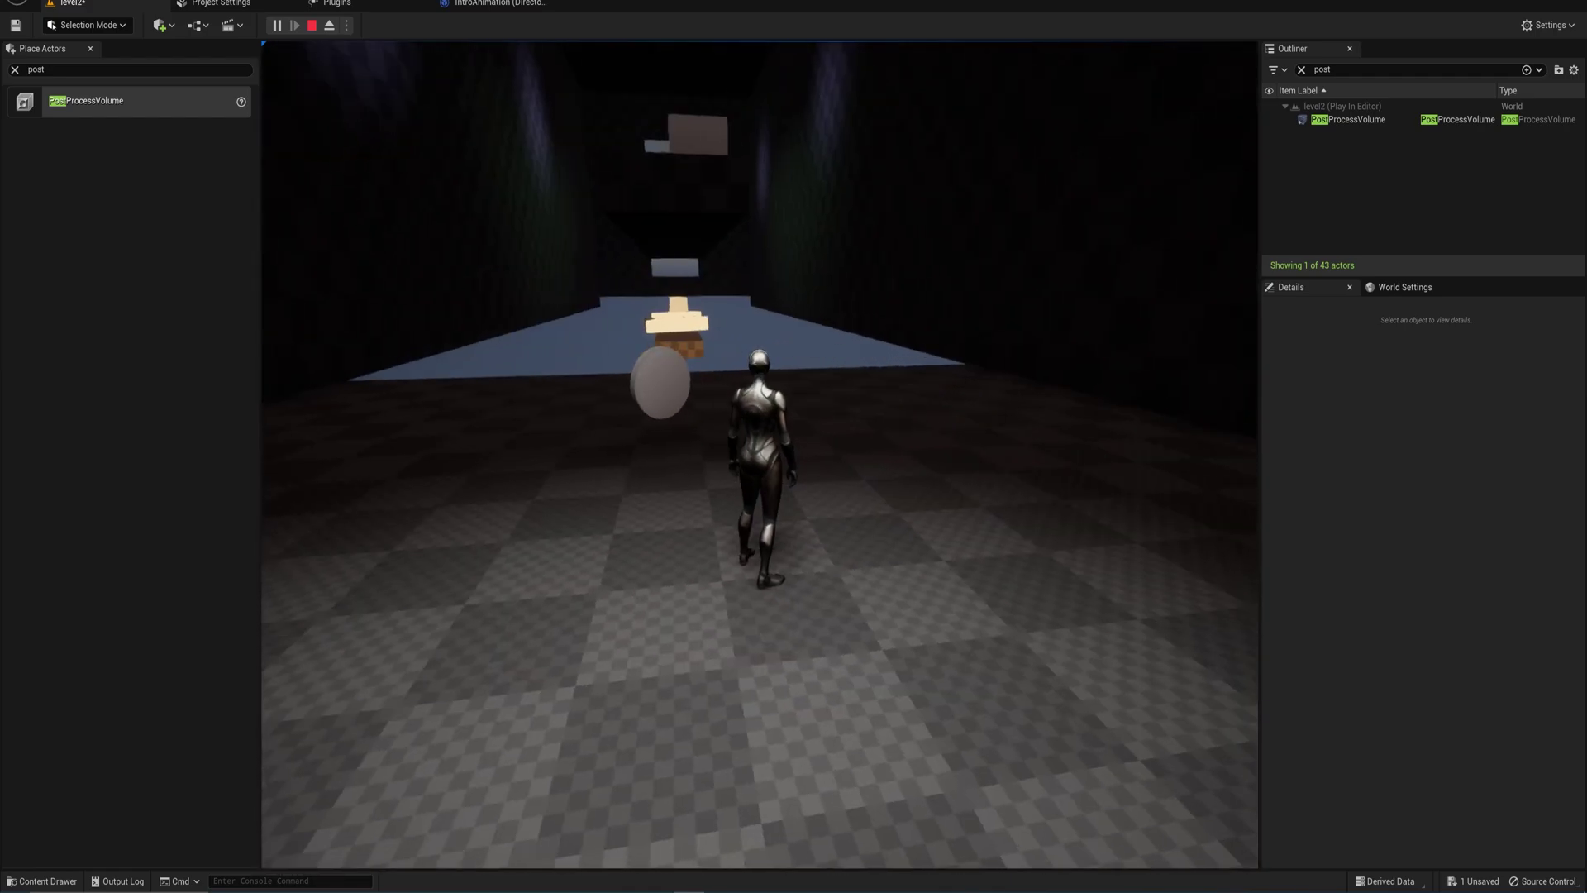
pyautogui.press('w')
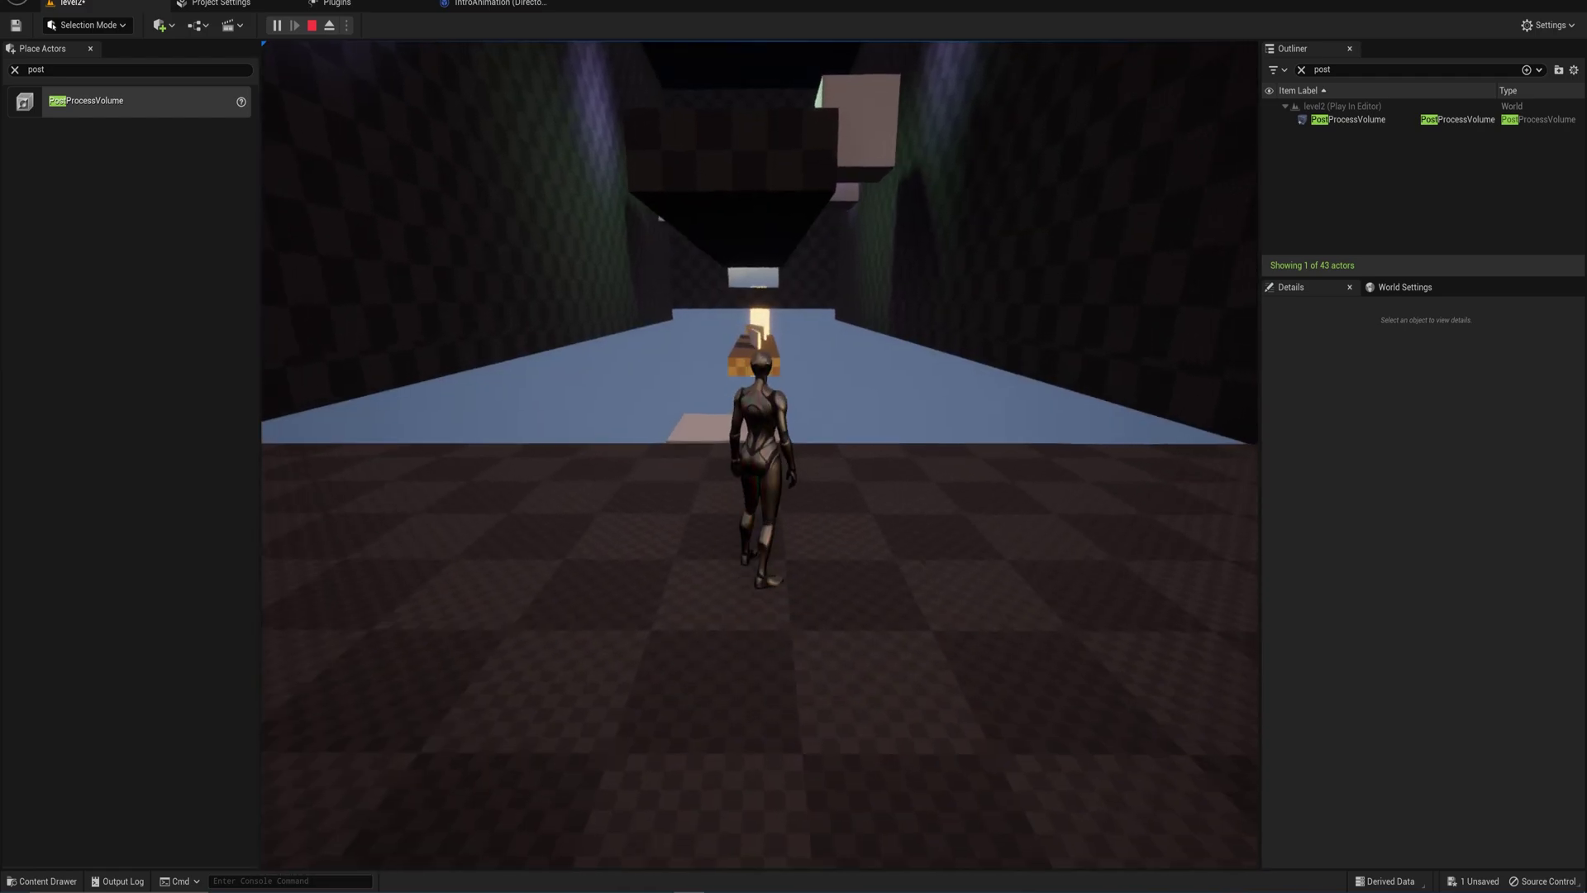
# Jump the character across the platforms inside the room and inspect the glow and color grading among the boxes
pyautogui.press('w')
pyautogui.press('space')
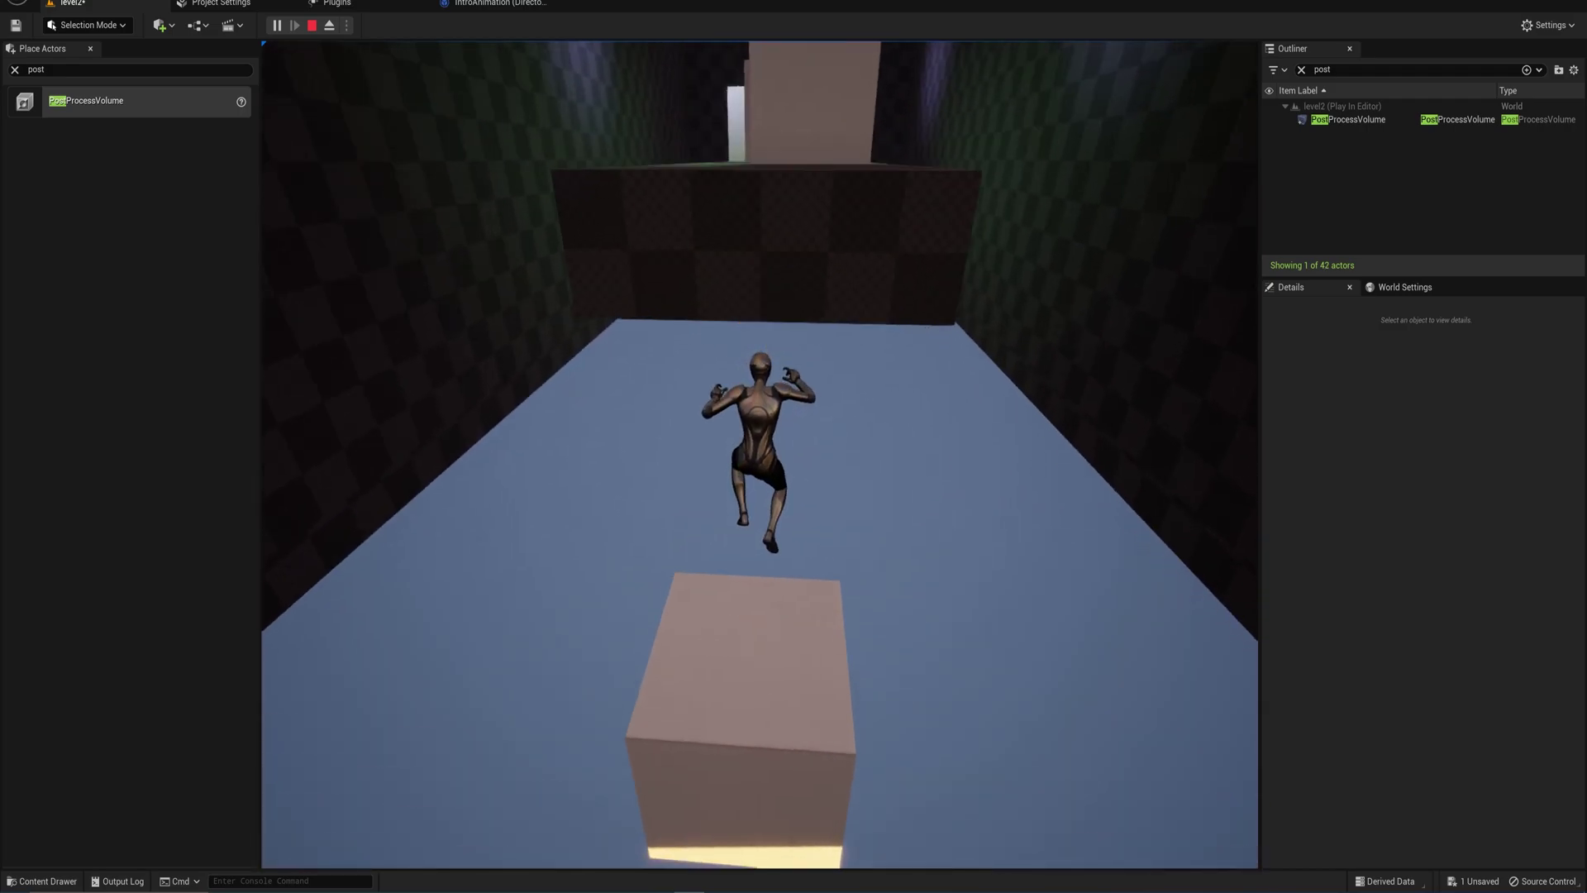
pyautogui.press('s')
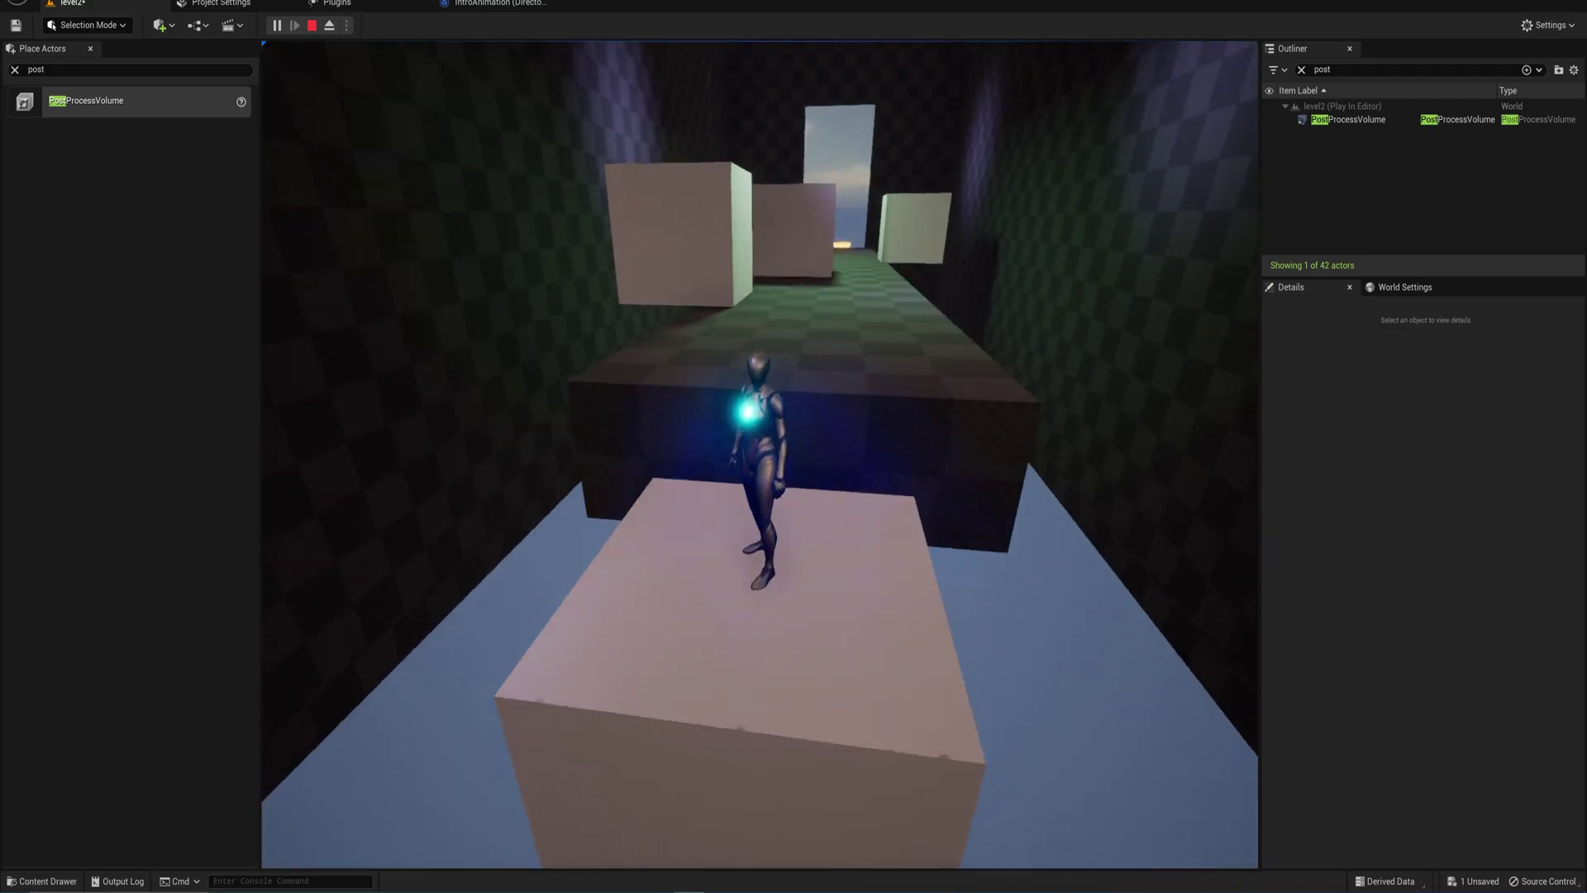
pyautogui.press('w')
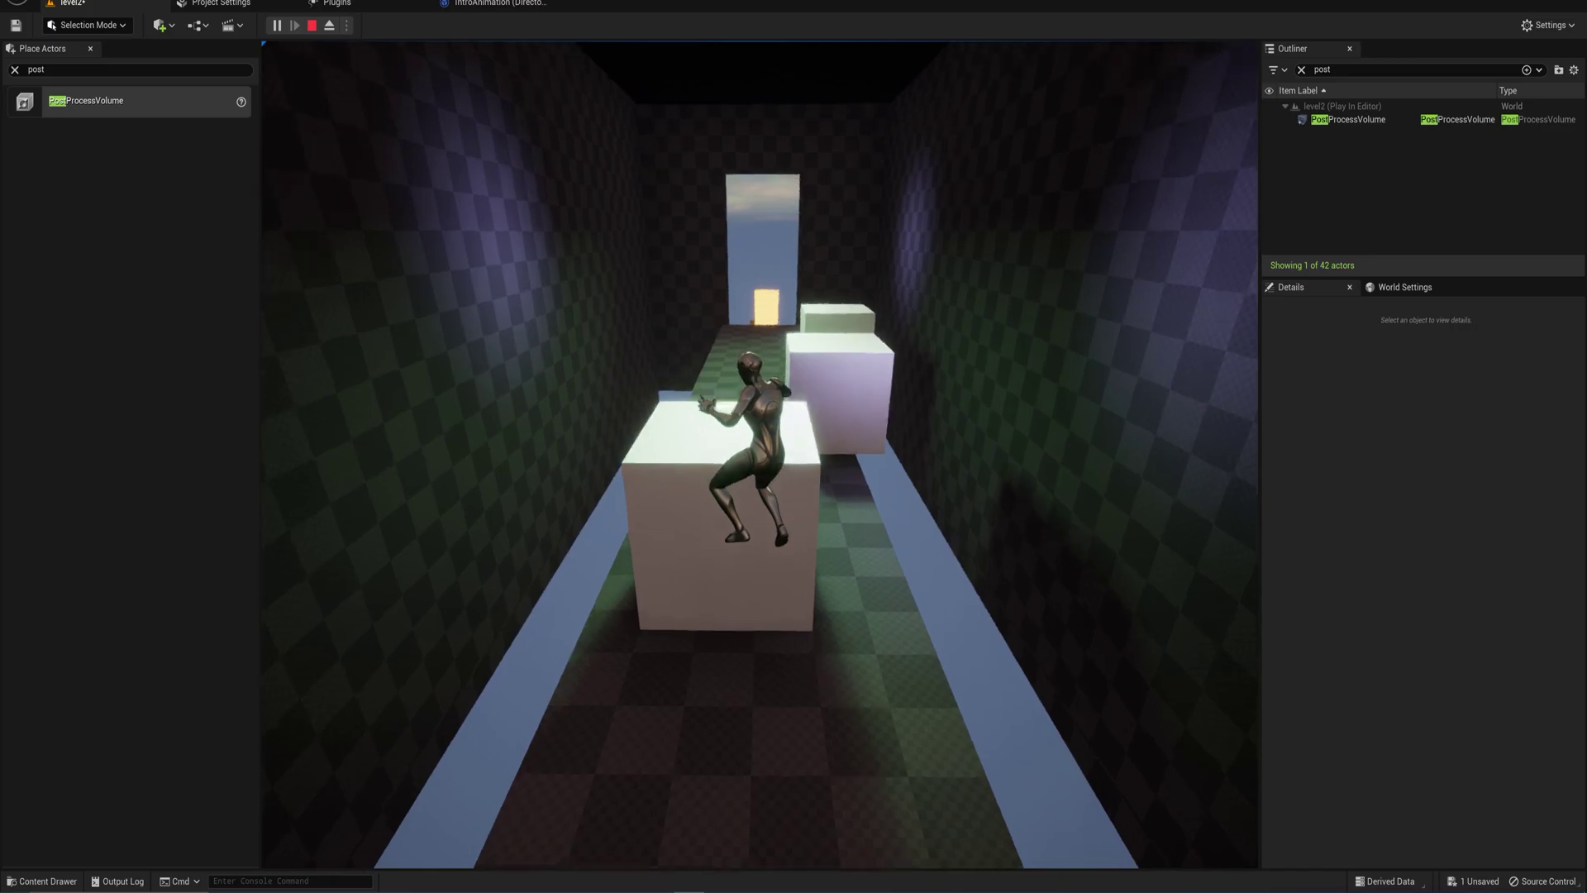
pyautogui.press('w')
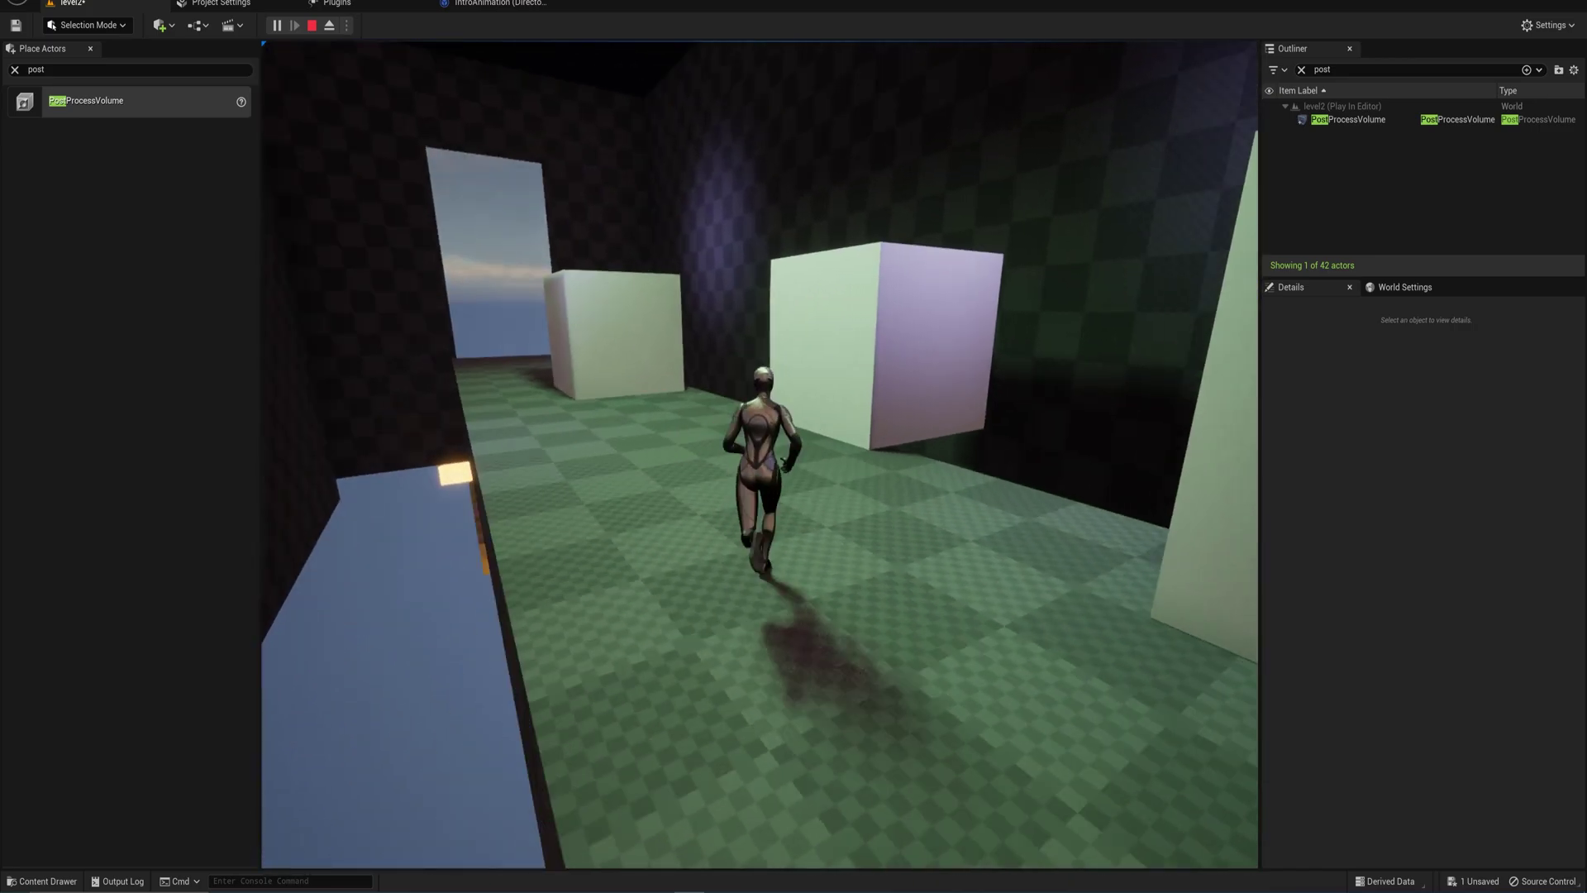
pyautogui.press('d')
pyautogui.press('s')
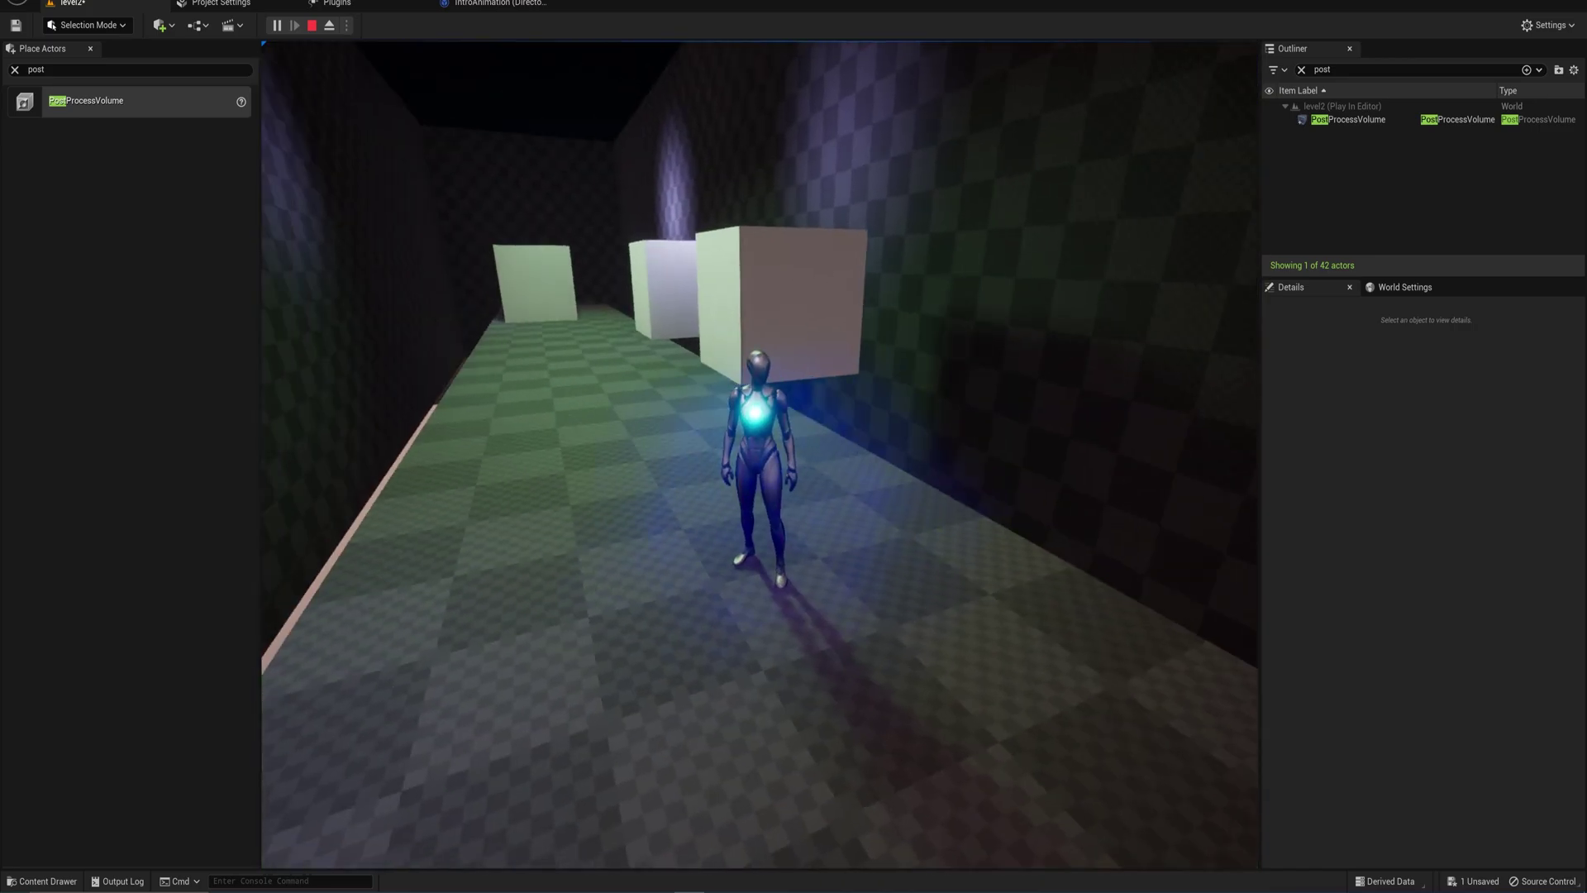
# Run the character out of the room's doorway onto the outdoor platform, compare the look outside the volume, and end the play session
pyautogui.press('w')
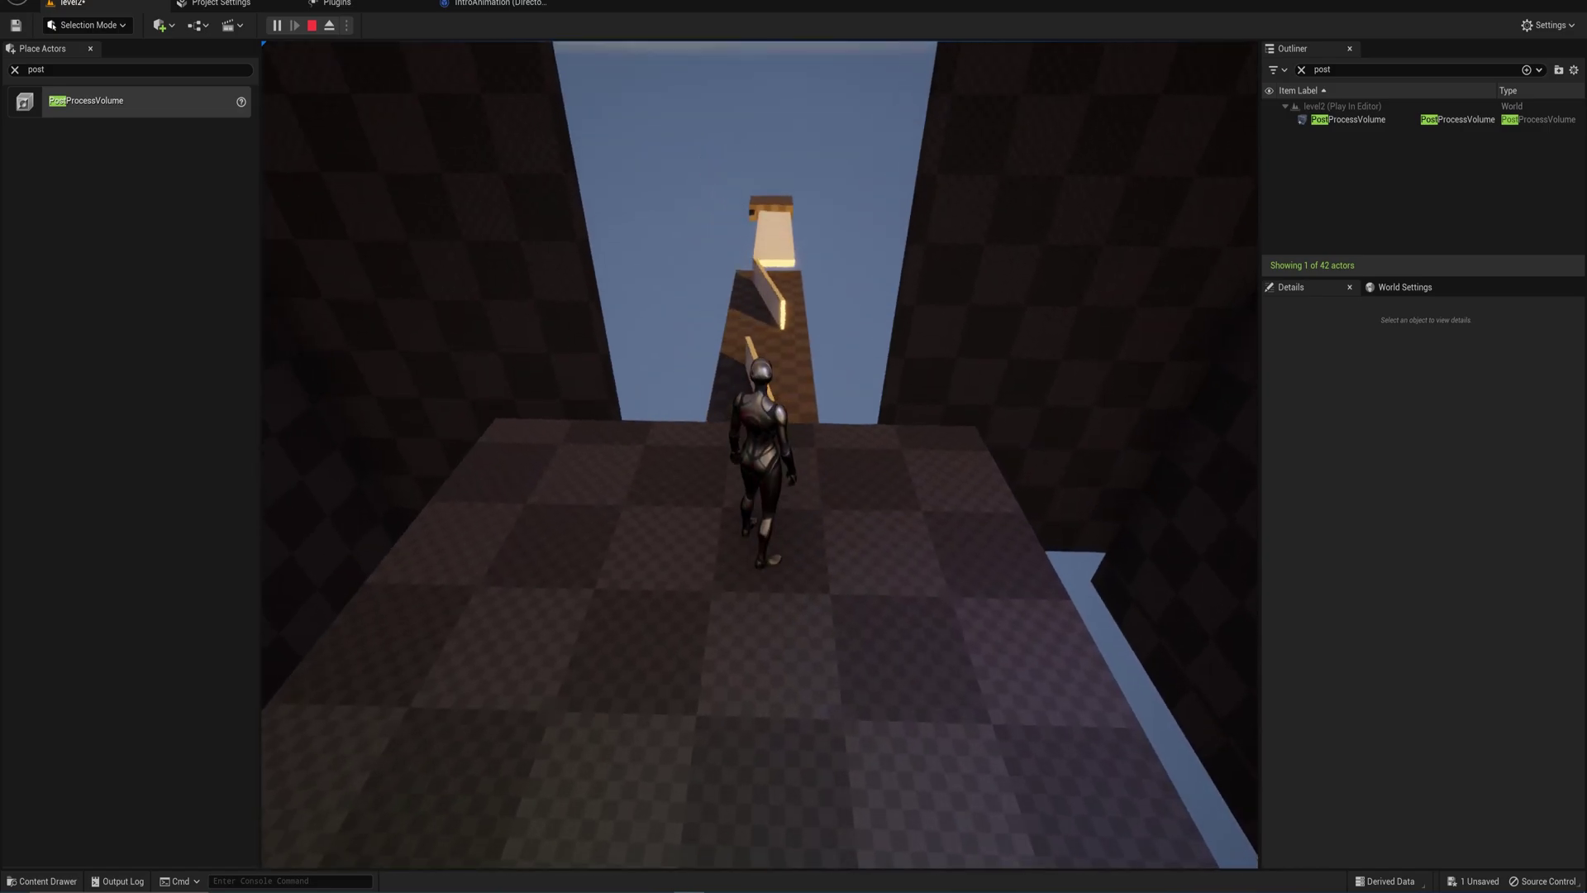
pyautogui.press('w')
pyautogui.press('space')
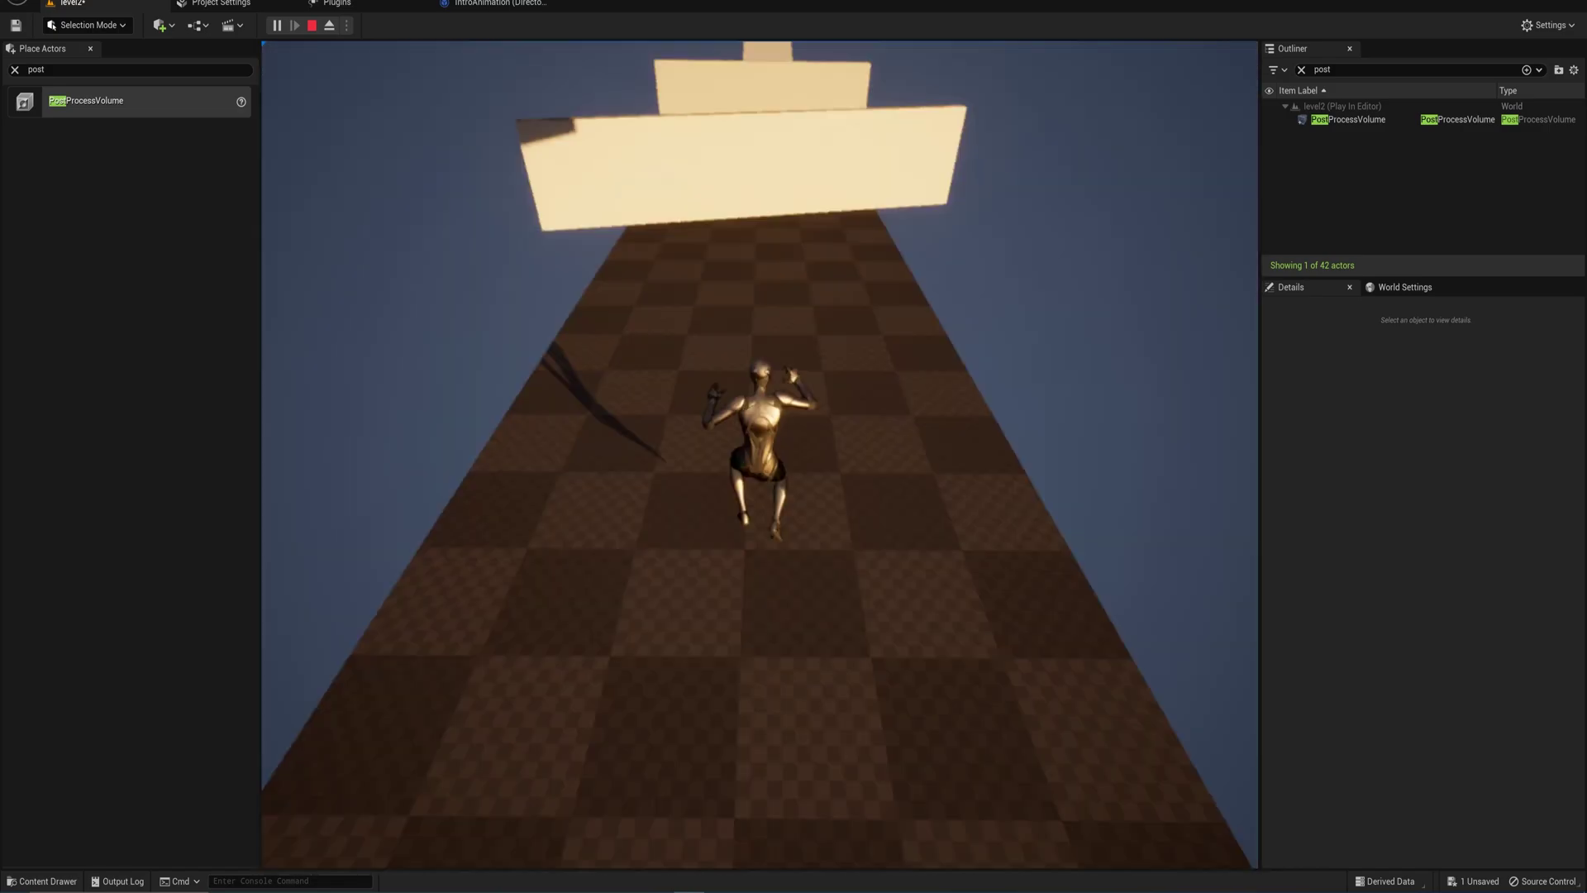
pyautogui.press('w')
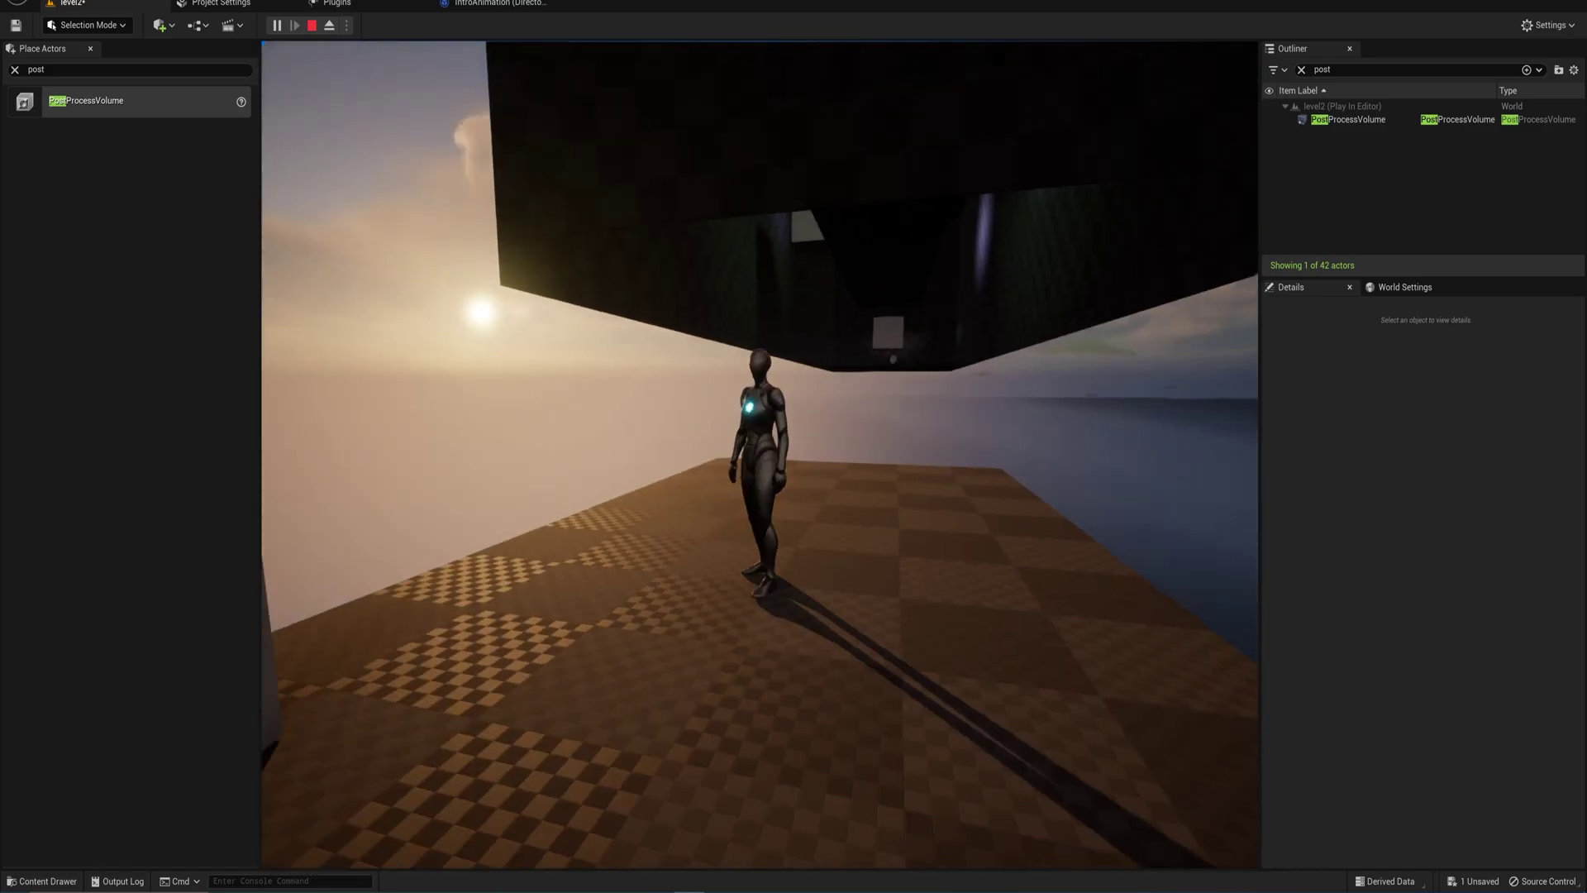
pyautogui.press('w')
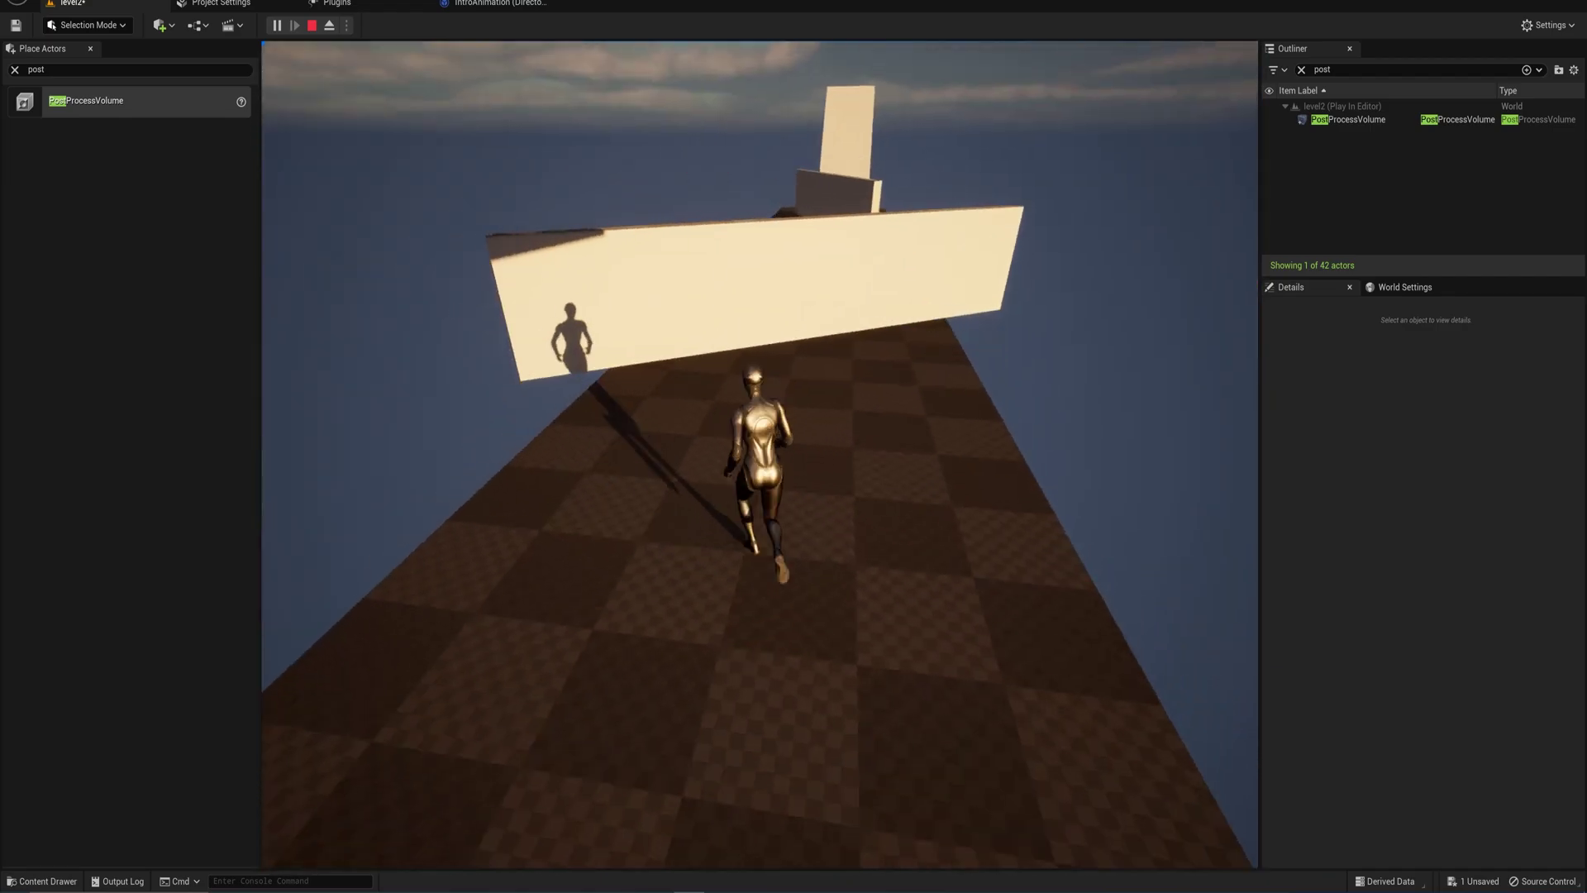
pyautogui.press('Escape')
# Filter the post process volume's details for "bound" and enable Infinite Extent (Unbound)
pyautogui.press('w')
pyautogui.moveTo(759, 454); pyautogui.dragTo(624, 423, button='right')
pyautogui.press('w')
pyautogui.press('s')
pyautogui.moveTo(781, 223); pyautogui.dragTo(781, 272, button='right')
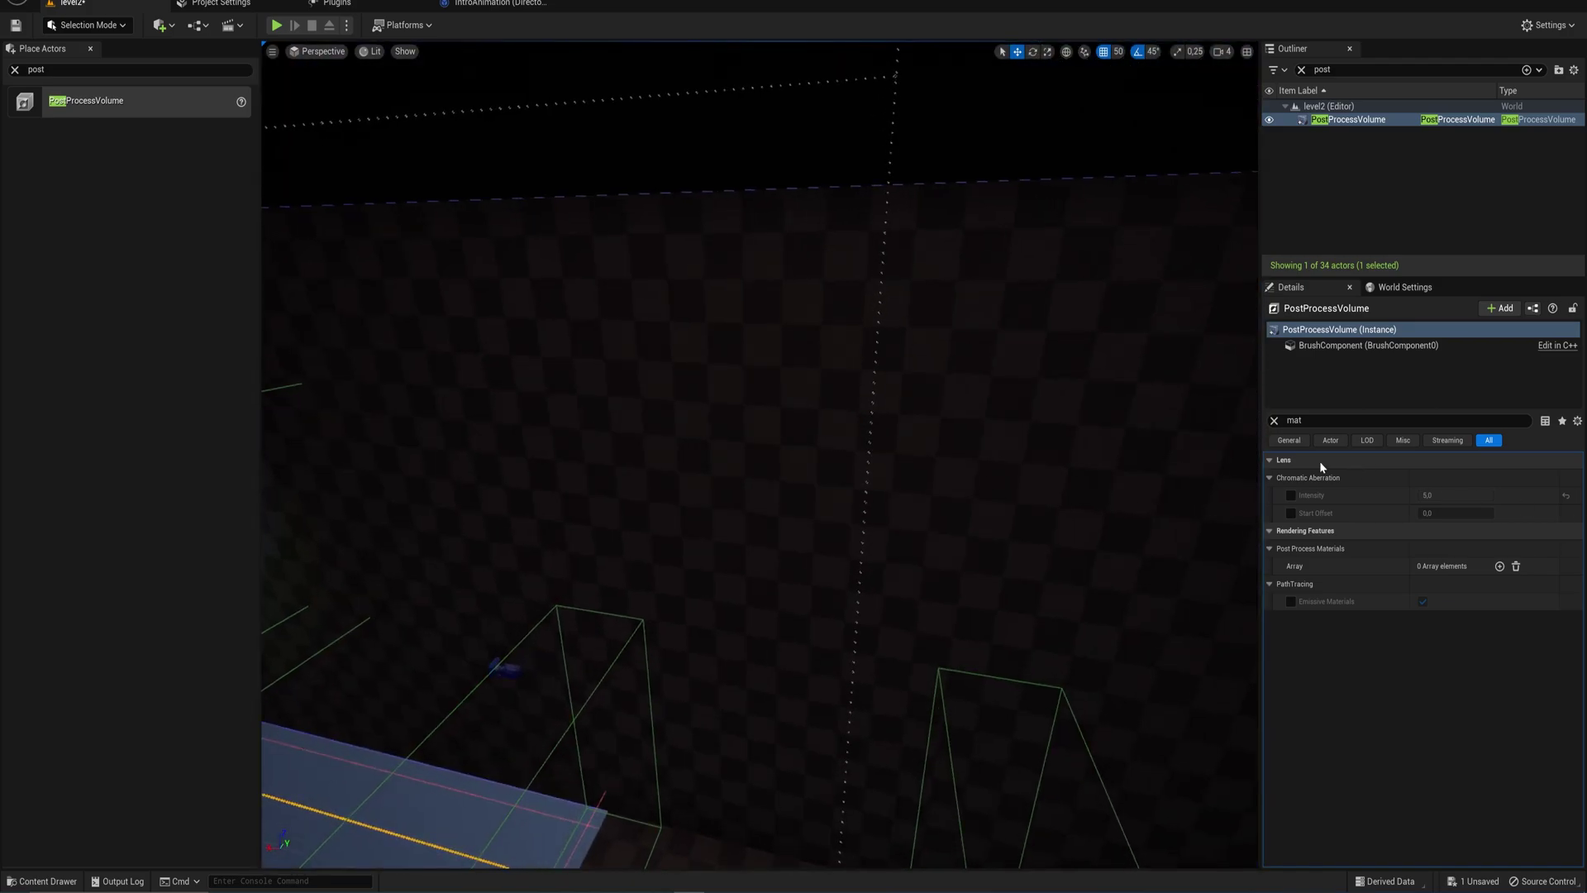
pyautogui.write('boun')
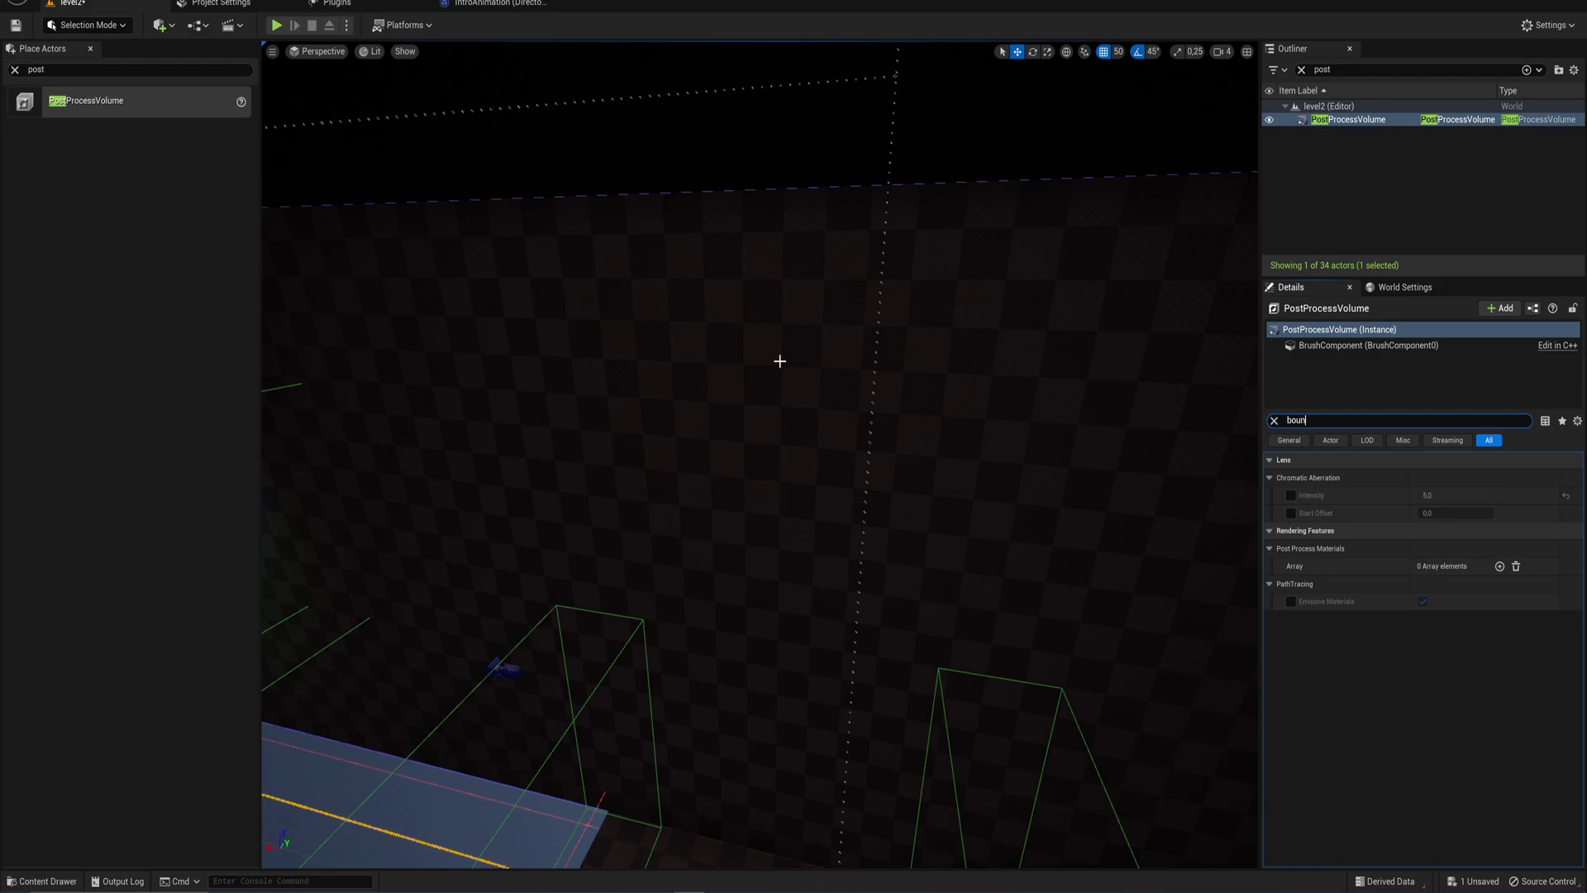
pyautogui.write('d')
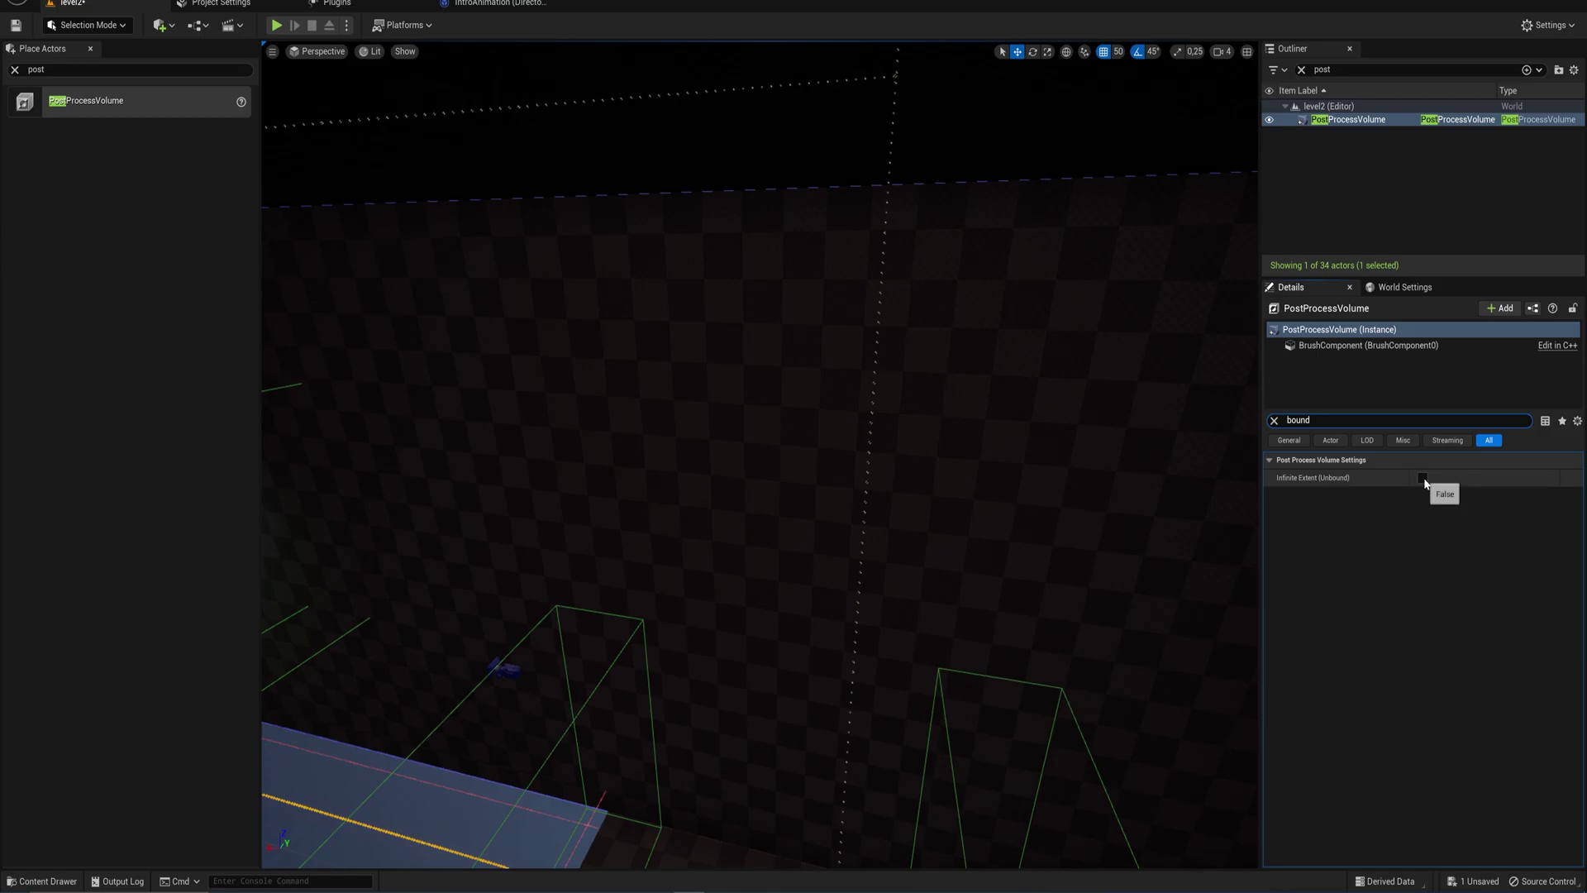
pyautogui.click(1424, 479)
# Play the level from the brown outdoor platform and run along its walls to inspect the unbound post process effect outside the room
pyautogui.moveTo(1033, 562); pyautogui.dragTo(1580, 575, button='right')
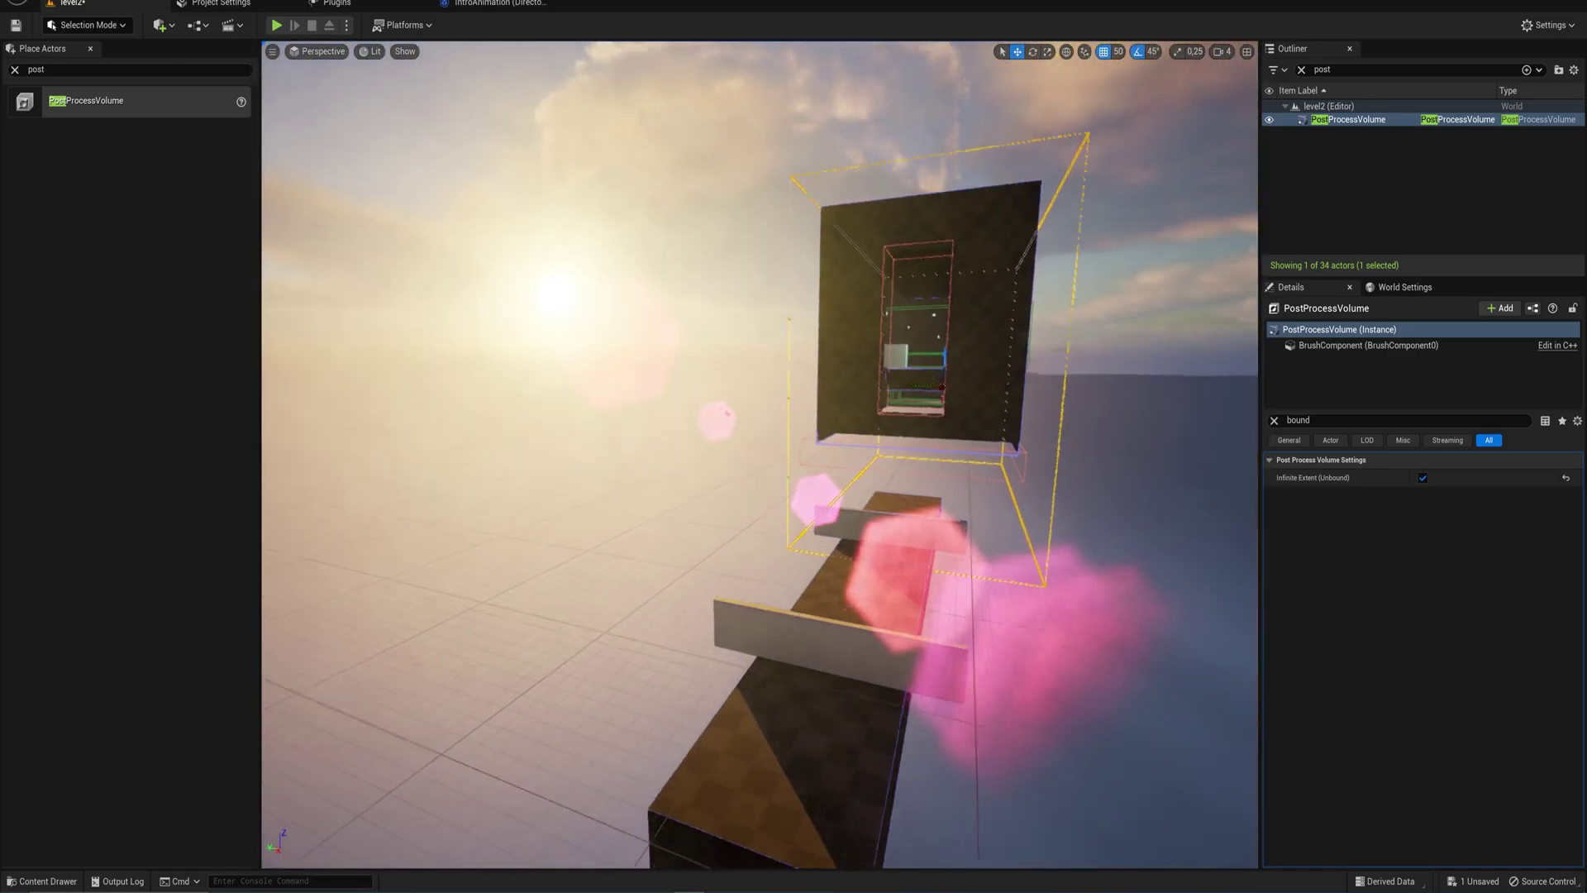
pyautogui.moveTo(726, 411); pyautogui.dragTo(873, 169, button='right')
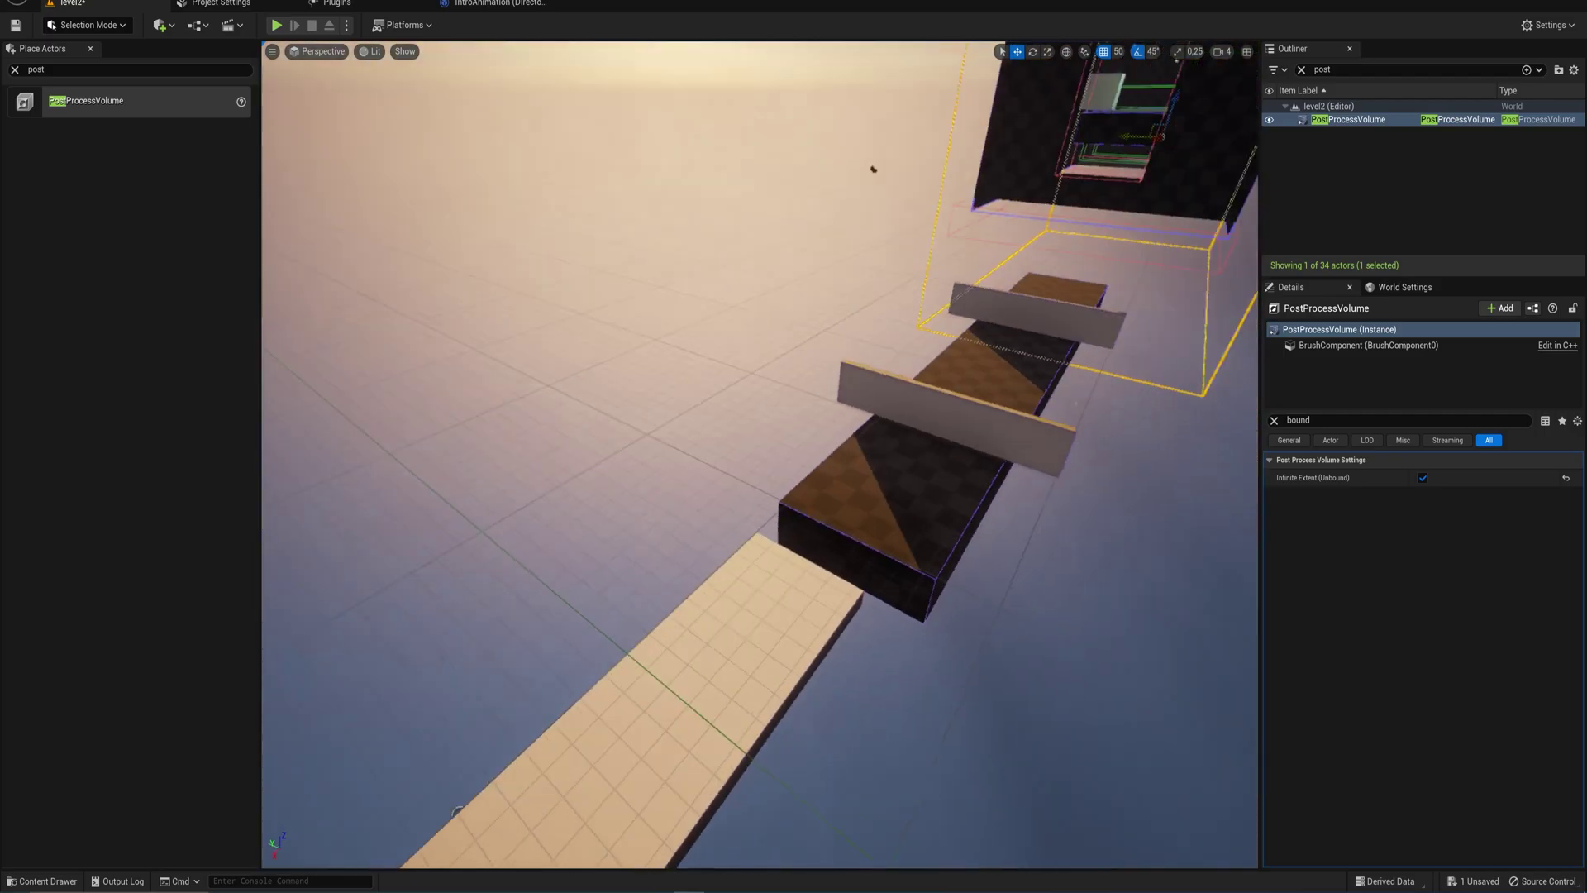
pyautogui.moveTo(878, 564)
pyautogui.mouseDown(button='right')
pyautogui.moveTo(942, 488)
pyautogui.moveTo(926, 446)
pyautogui.mouseUp(button='right')
pyautogui.rightClick(878, 564)
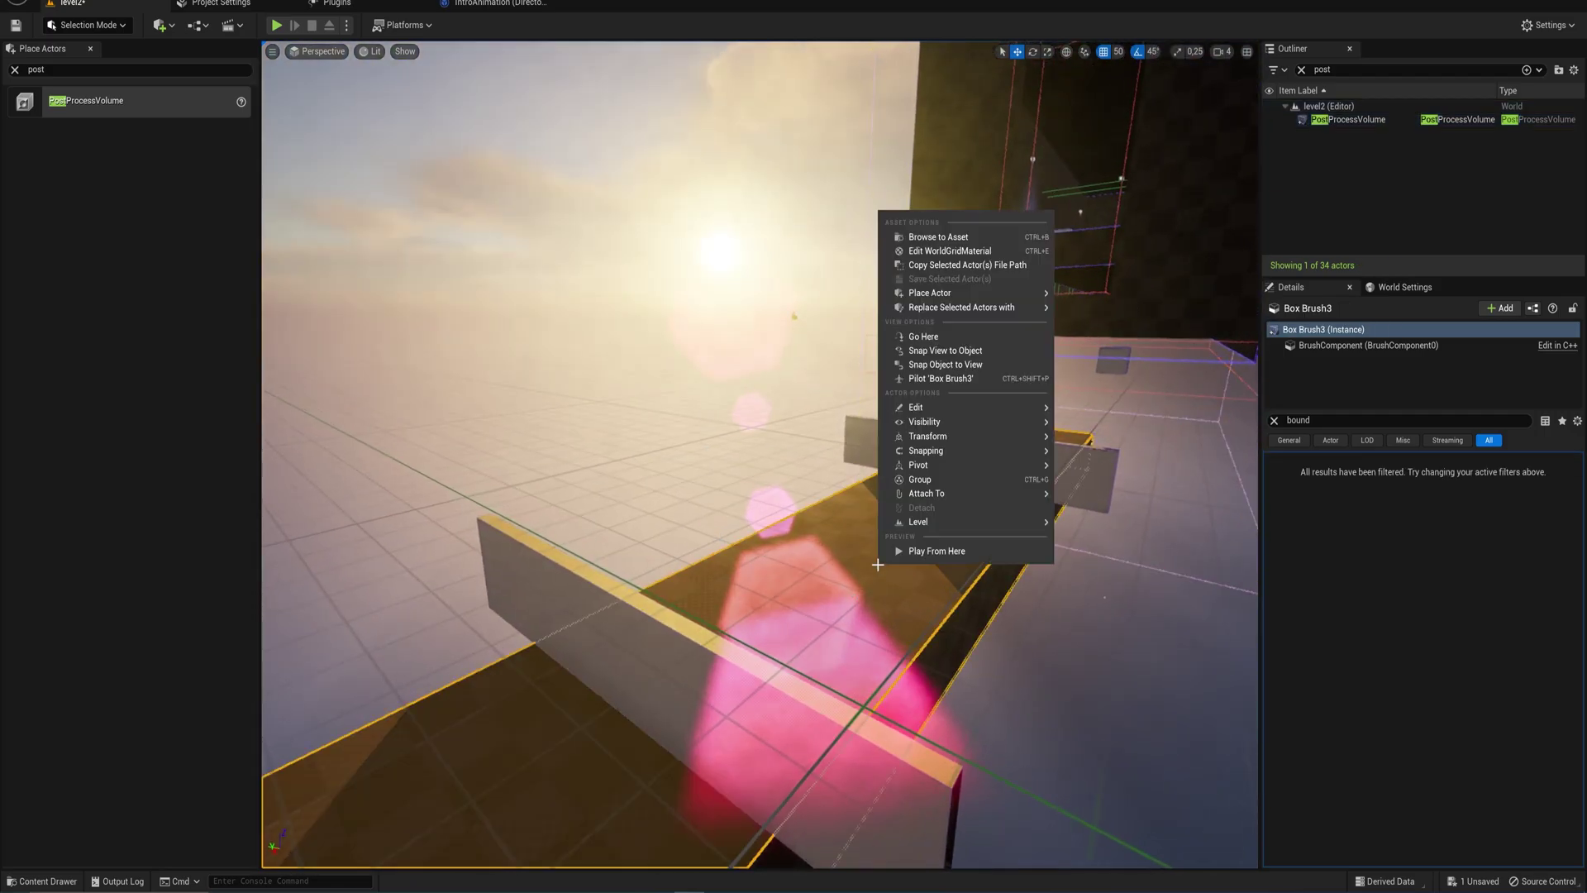
pyautogui.click(981, 550)
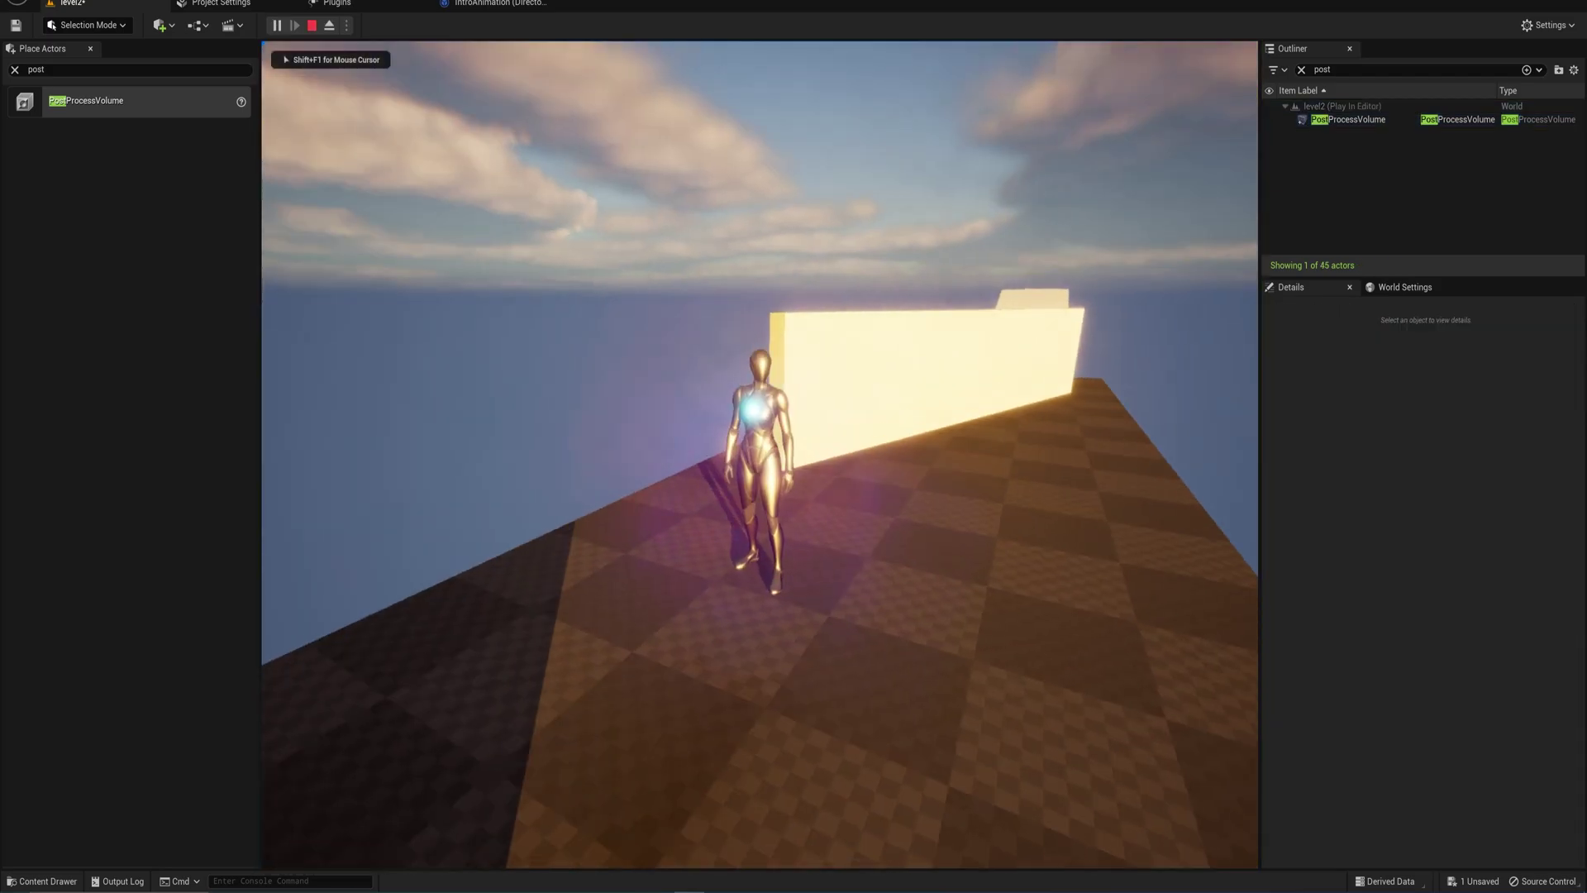
pyautogui.press('d')
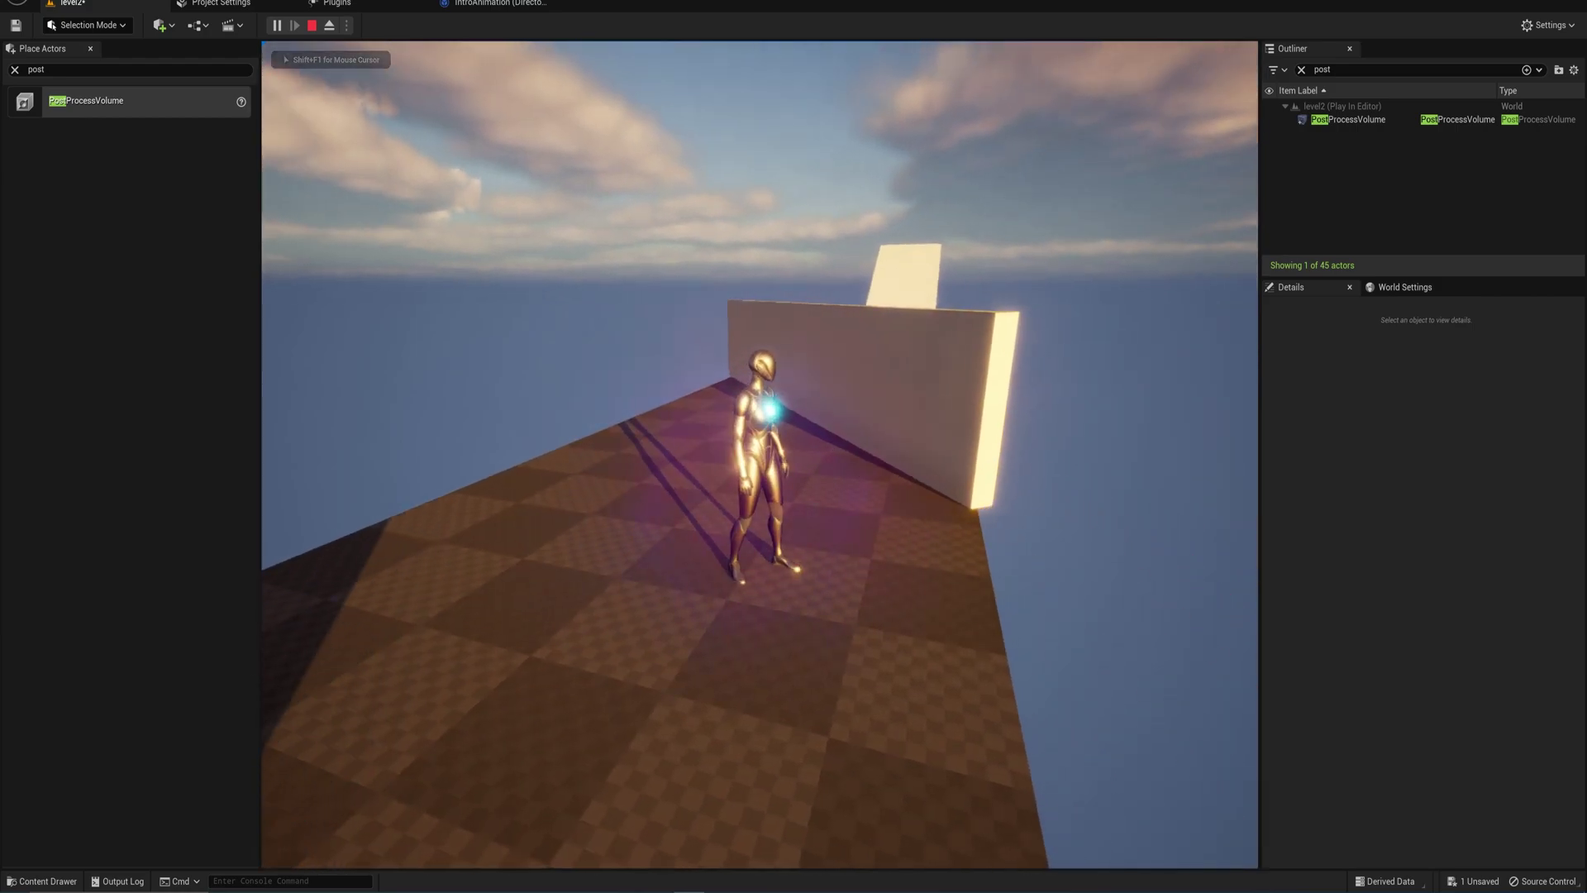
pyautogui.press('w')
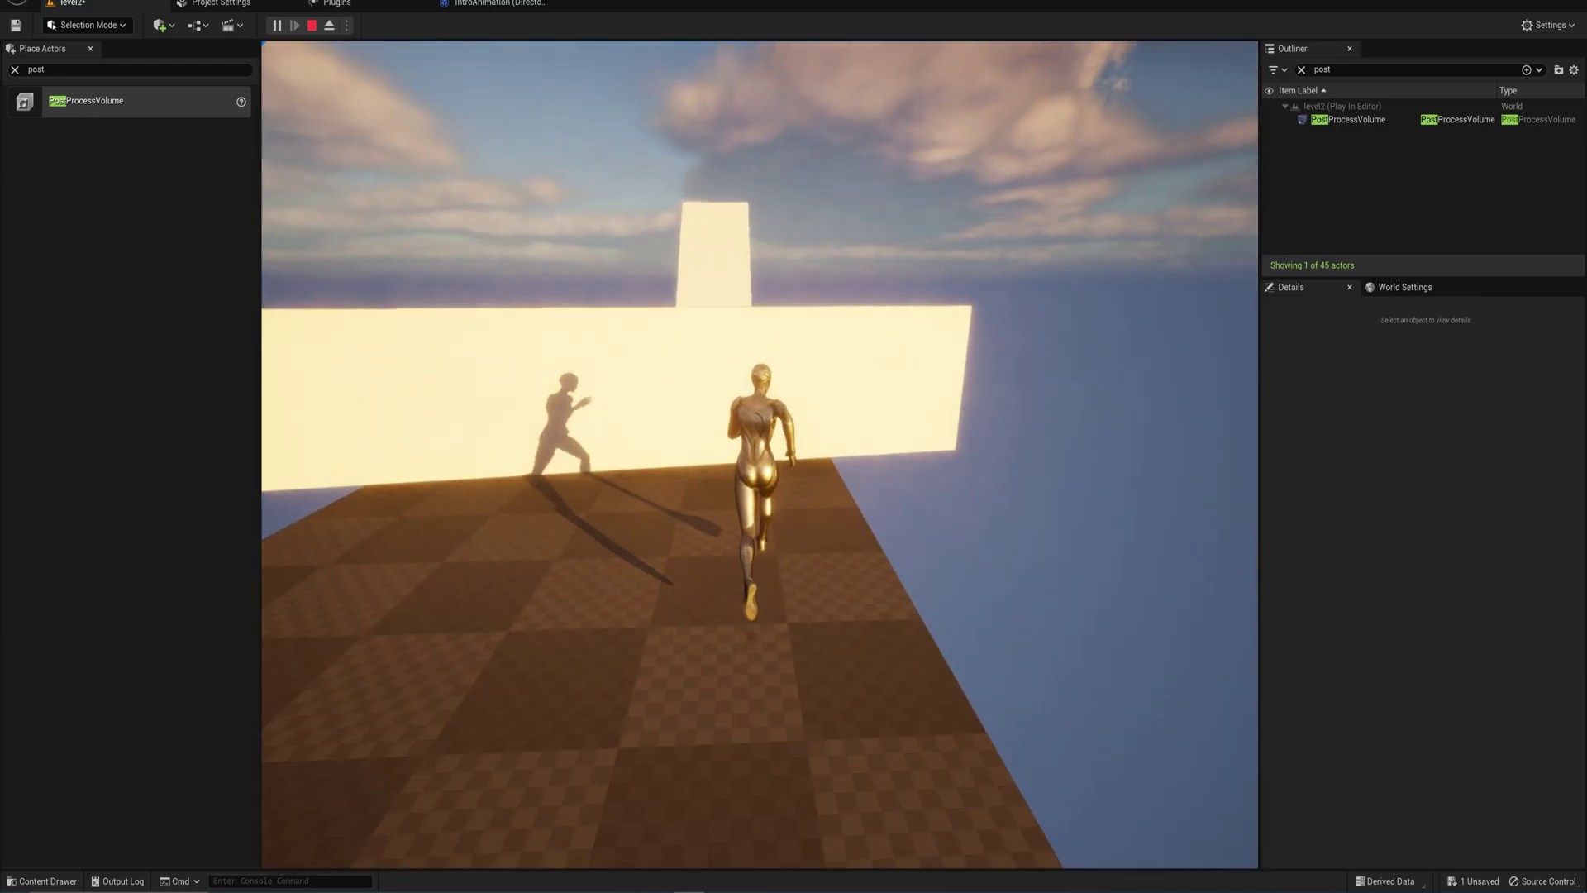
pyautogui.press('w')
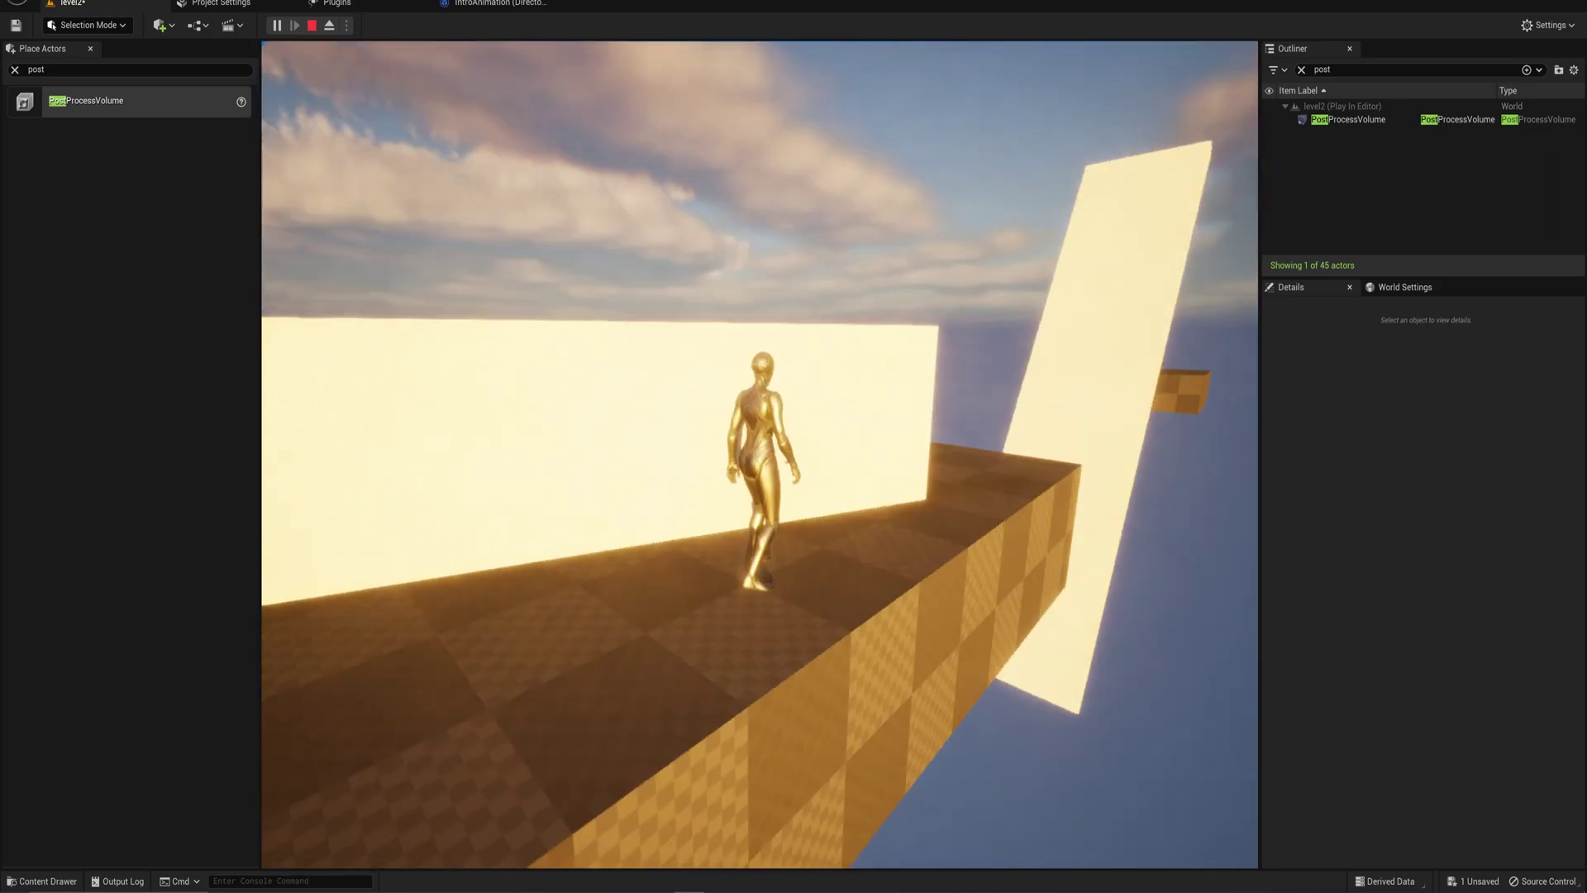
pyautogui.press('w')
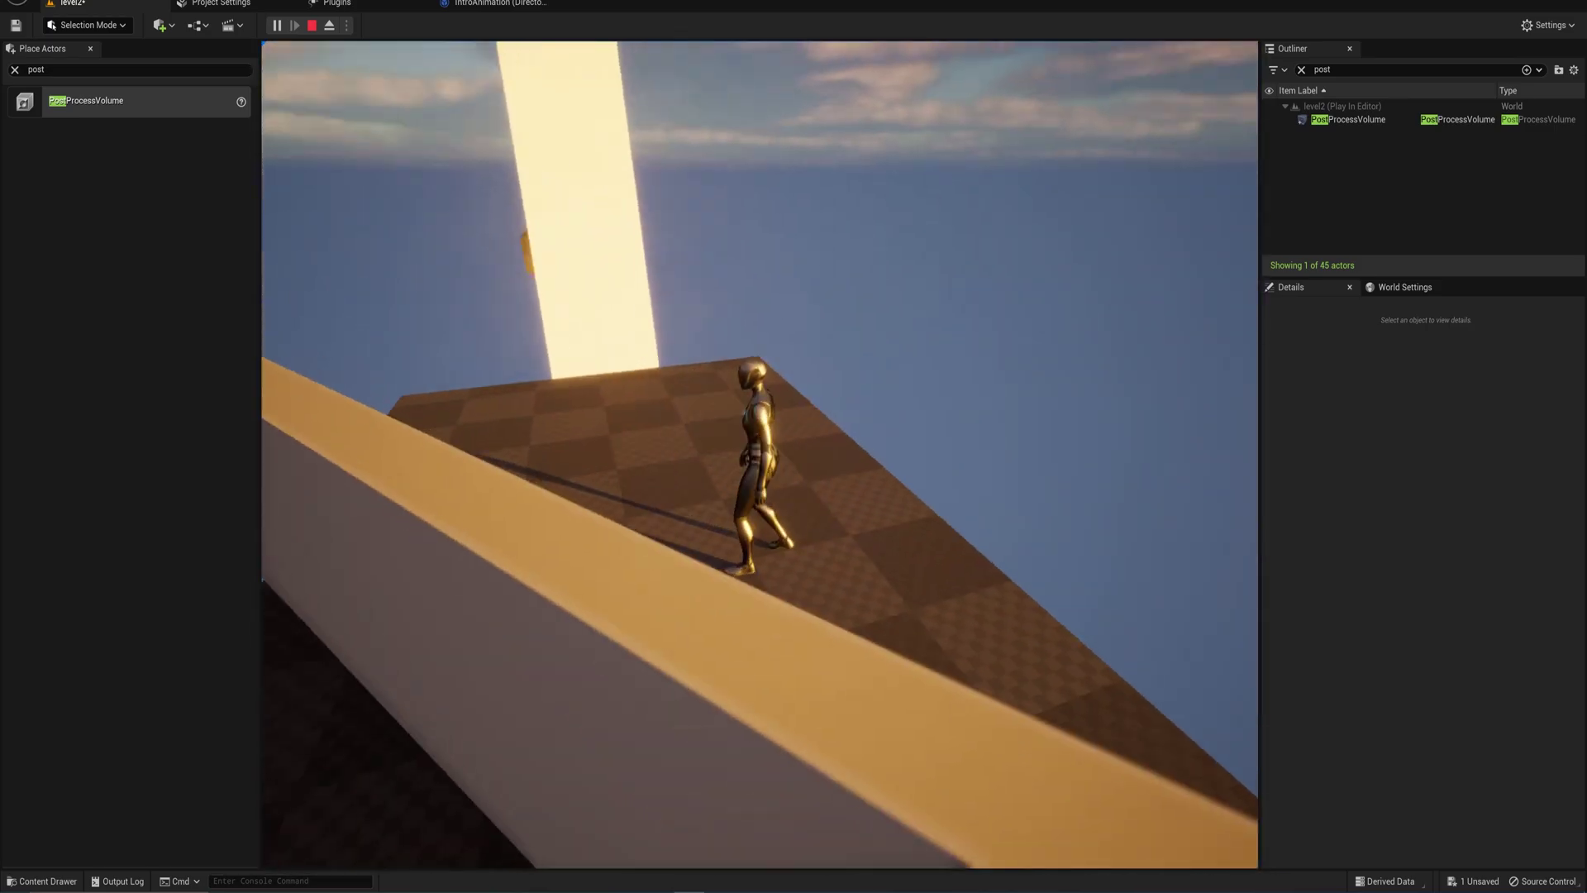
pyautogui.press('w')
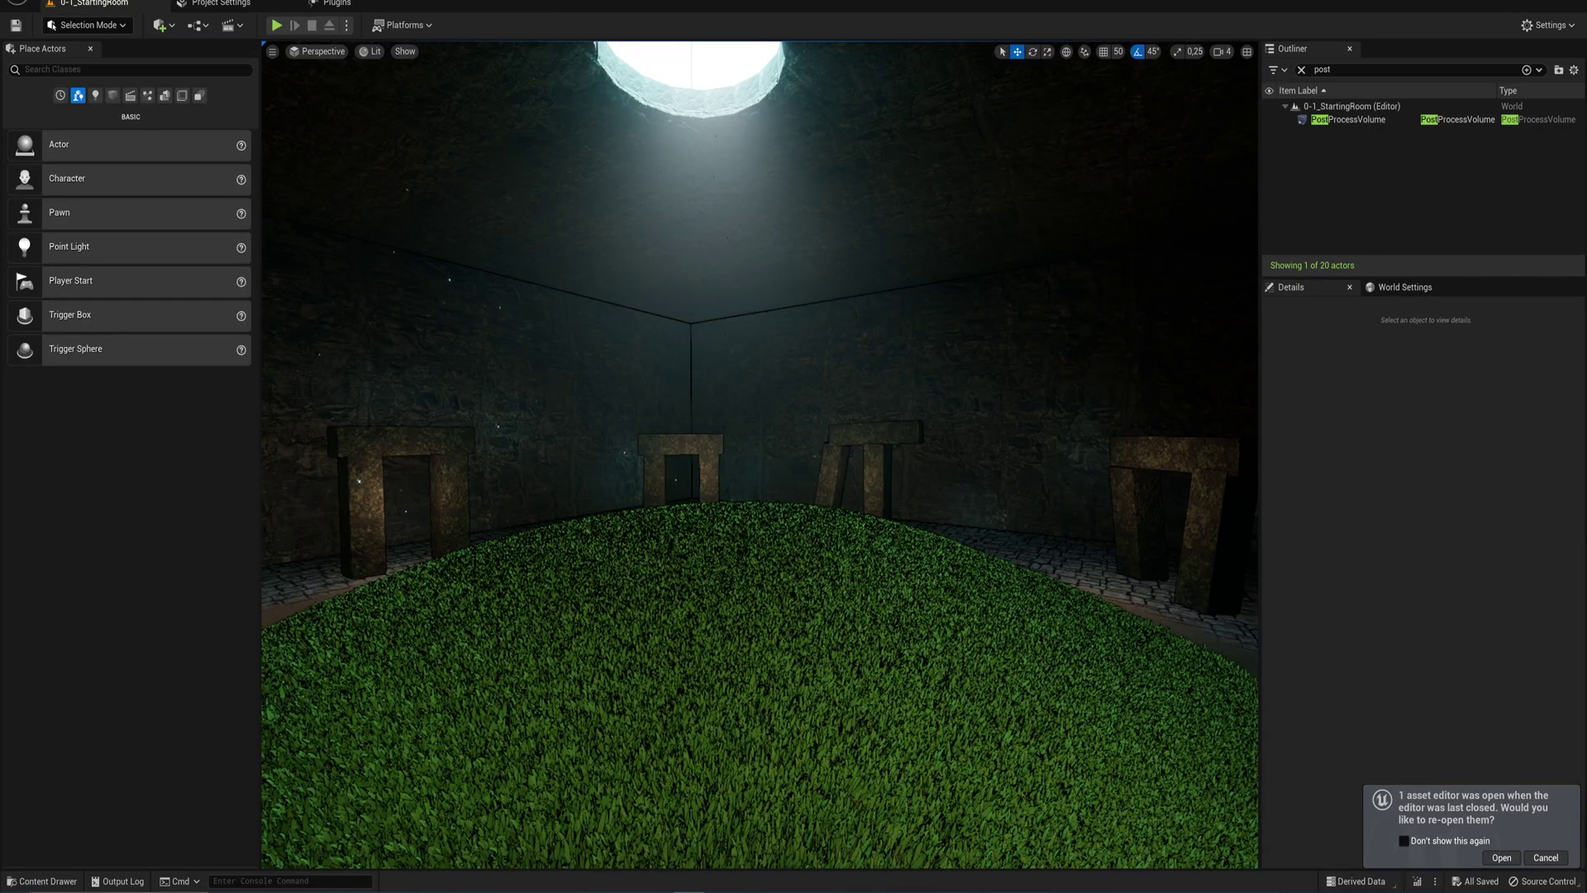
# Fly around the starting room and examine the grass mound, stone arches, walls and paved floor without outlines
pyautogui.moveTo(760, 455); pyautogui.dragTo(907, 433, button='right')
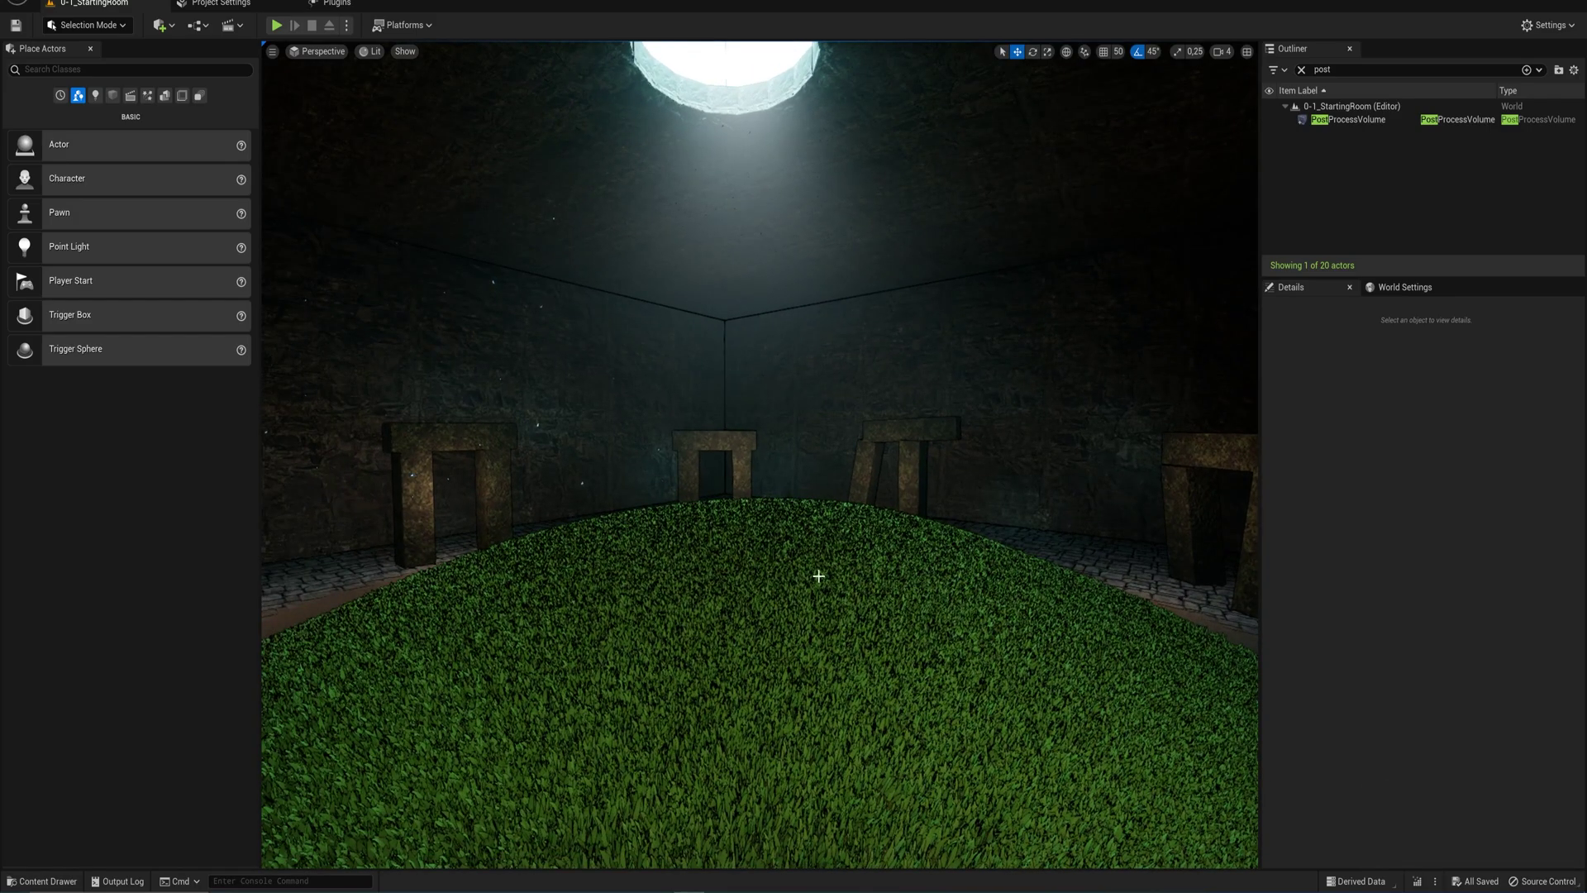
pyautogui.moveTo(936, 619); pyautogui.dragTo(888, 690, button='right')
pyautogui.press('w')
pyautogui.moveTo(734, 619); pyautogui.dragTo(734, 634, button='right')
pyautogui.press('s')
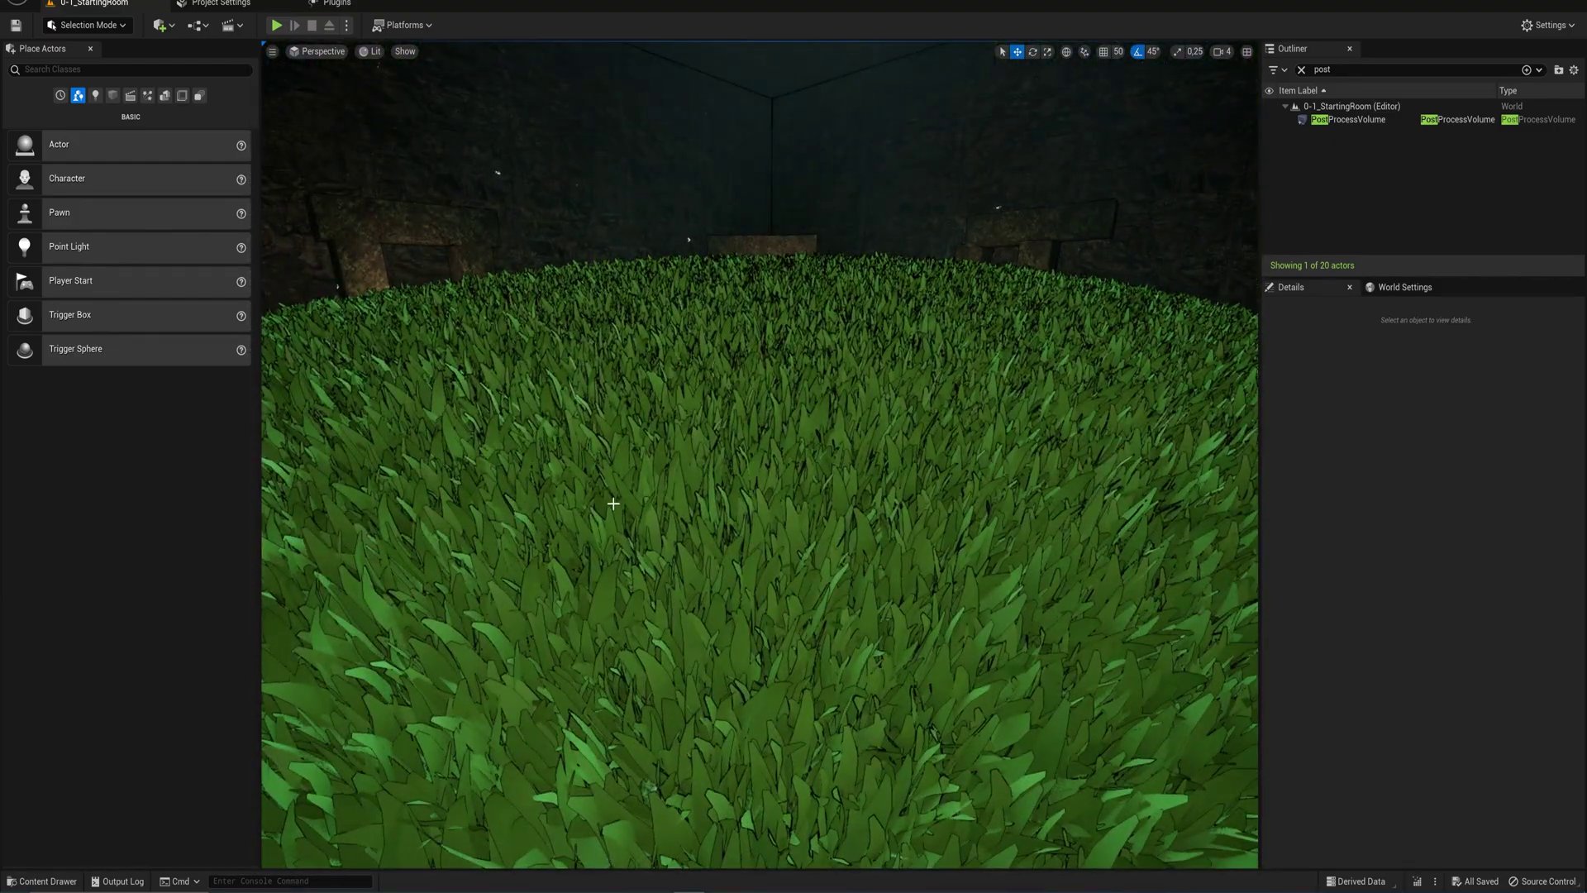
pyautogui.moveTo(867, 298); pyautogui.dragTo(1207, 285, button='right')
pyautogui.press('w')
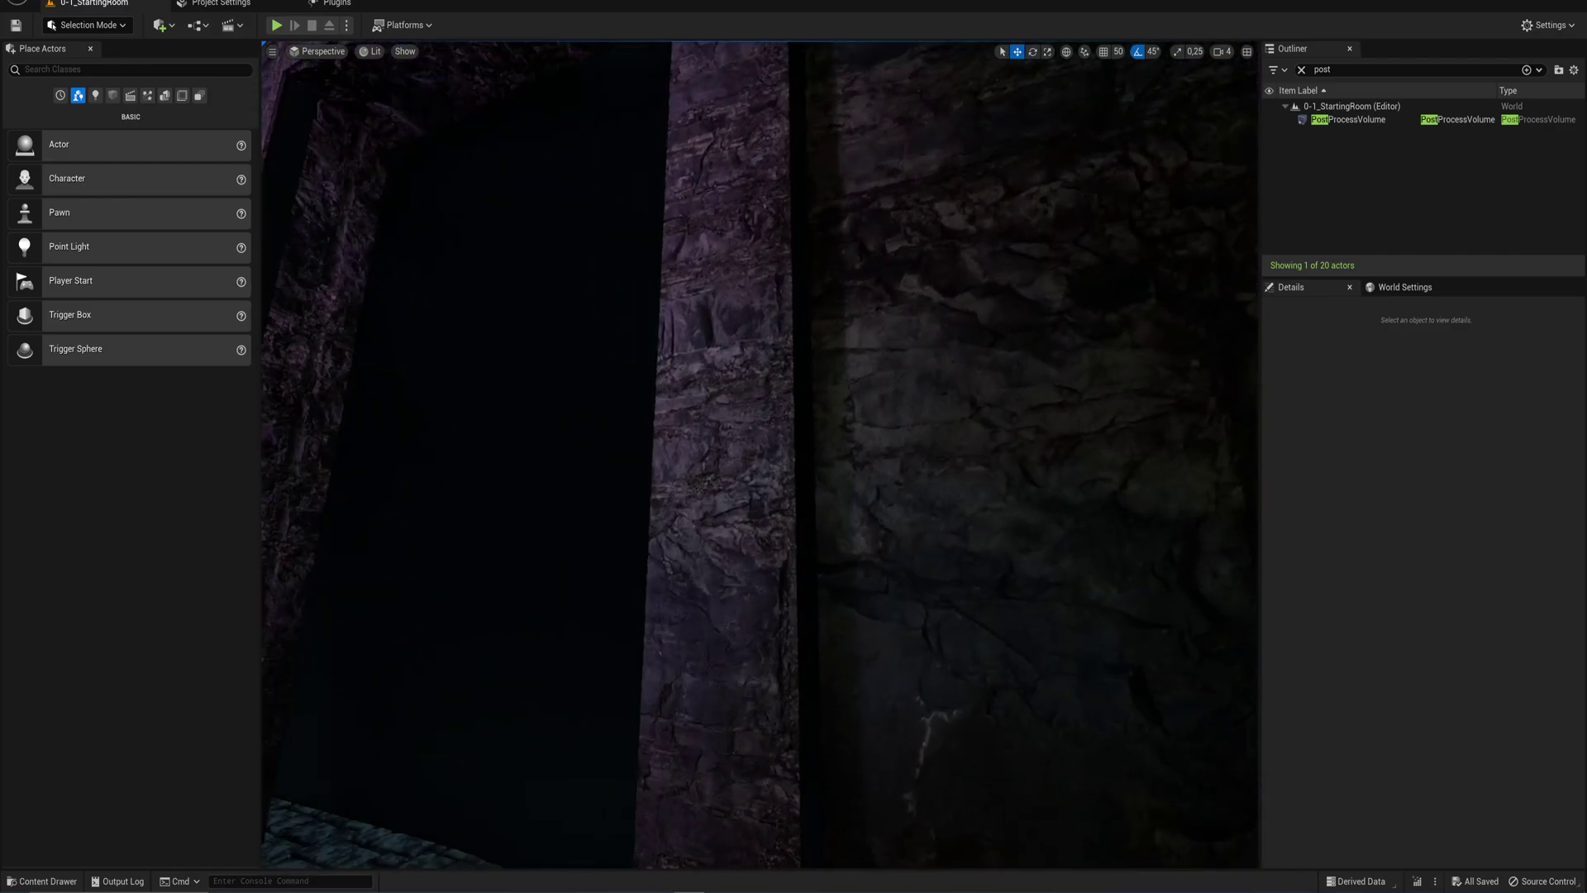
pyautogui.moveTo(909, 372); pyautogui.dragTo(492, 484, button='right')
pyautogui.moveTo(743, 479); pyautogui.dragTo(537, 450, button='right')
pyautogui.press('w')
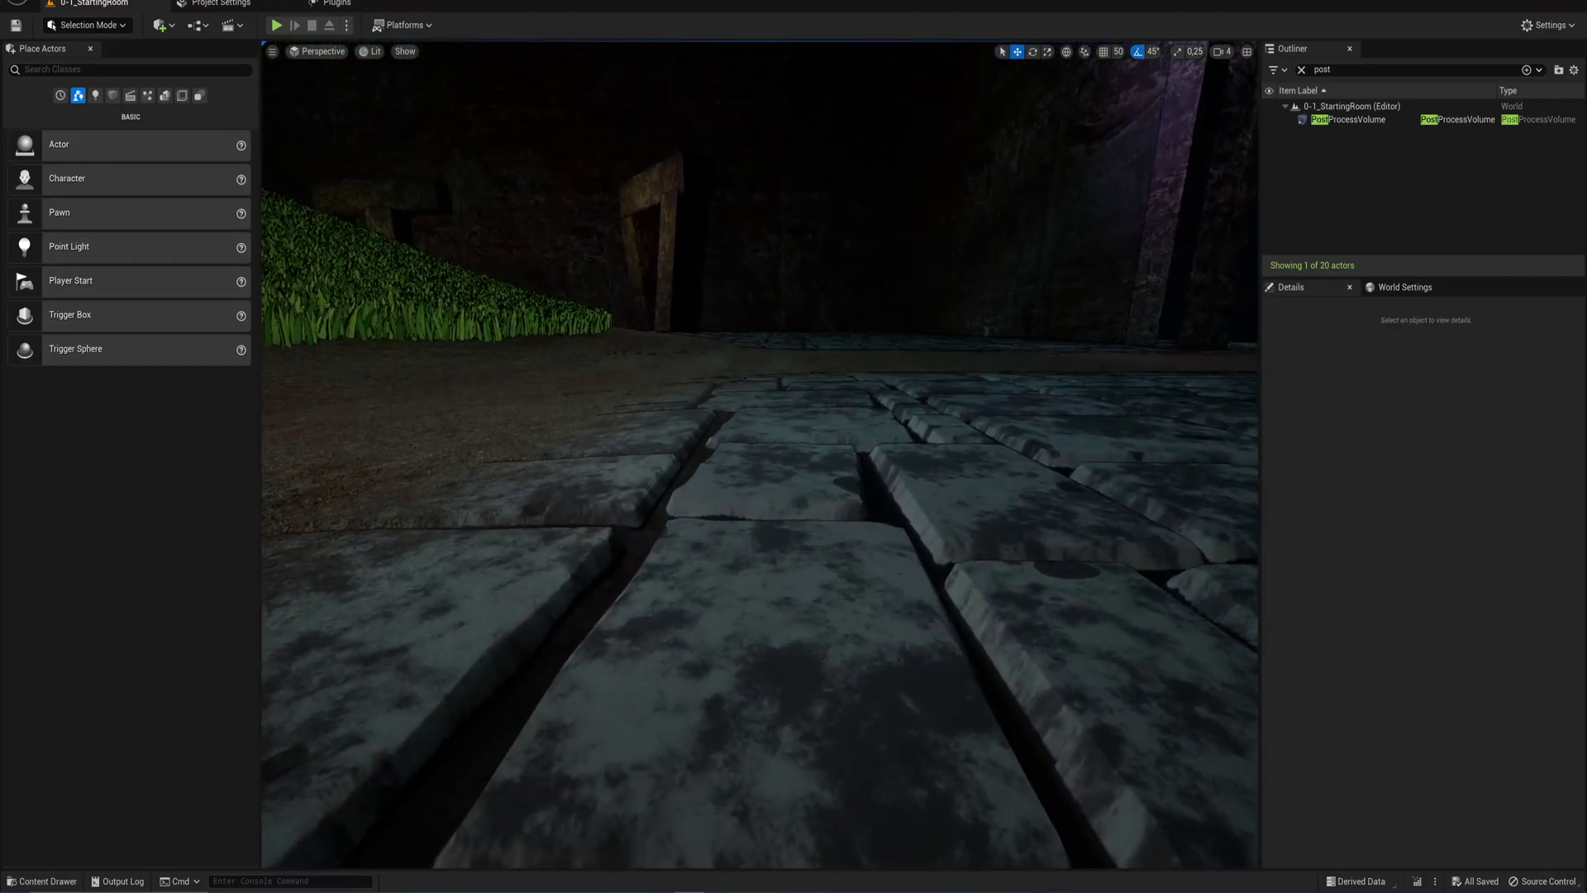
# Filter the post process volume's details for "mat" and set the test_line_shader post process material's weight to 1.0
pyautogui.click(1373, 123)
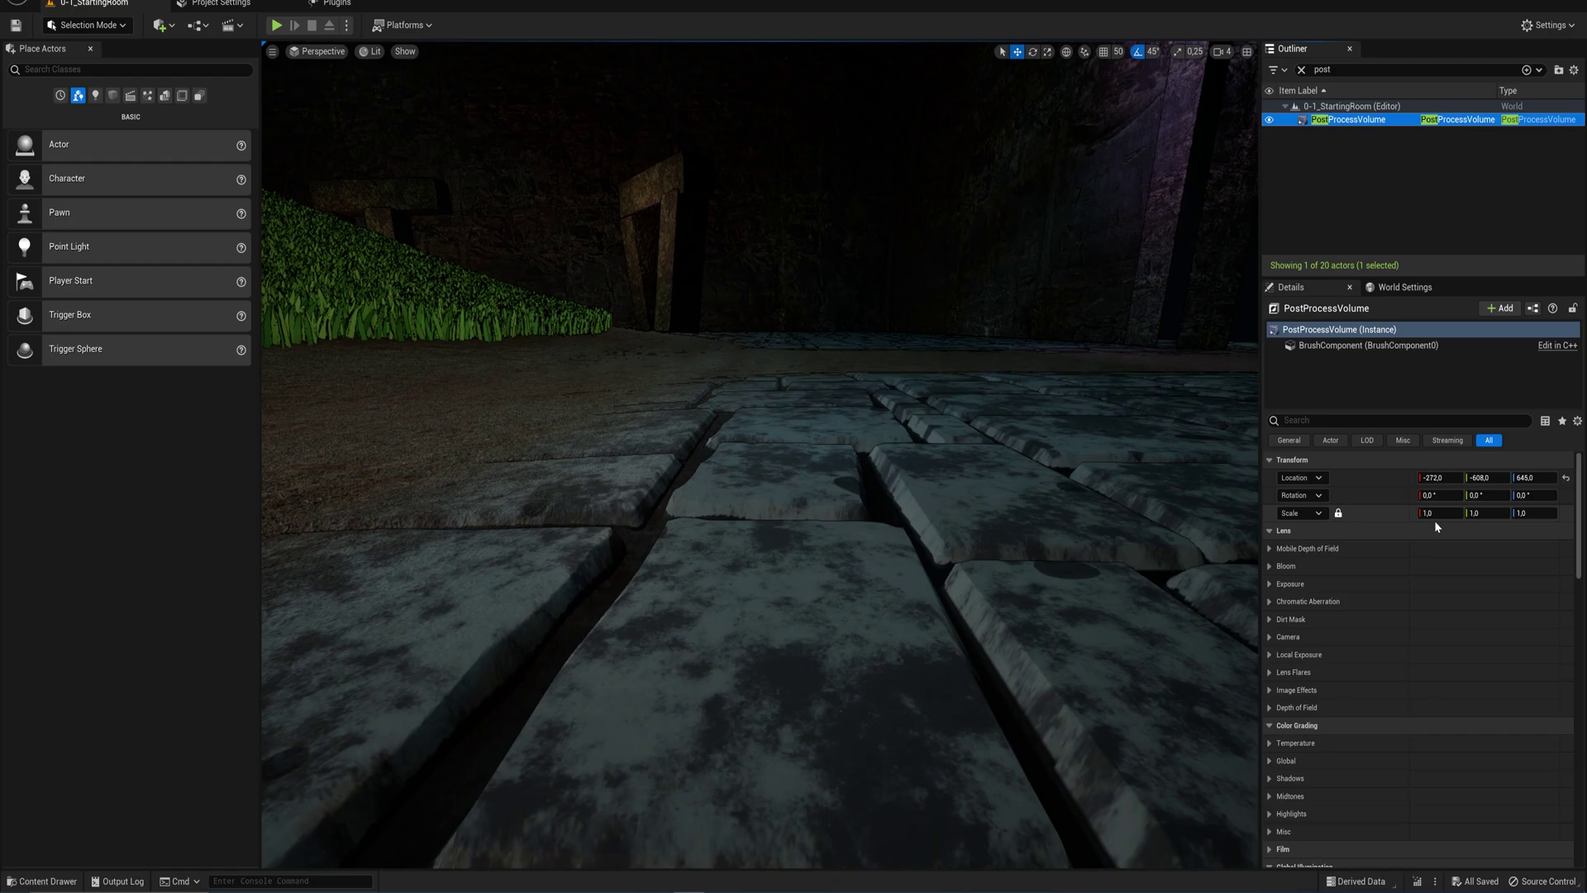
pyautogui.click(1356, 420)
pyautogui.write('ma')
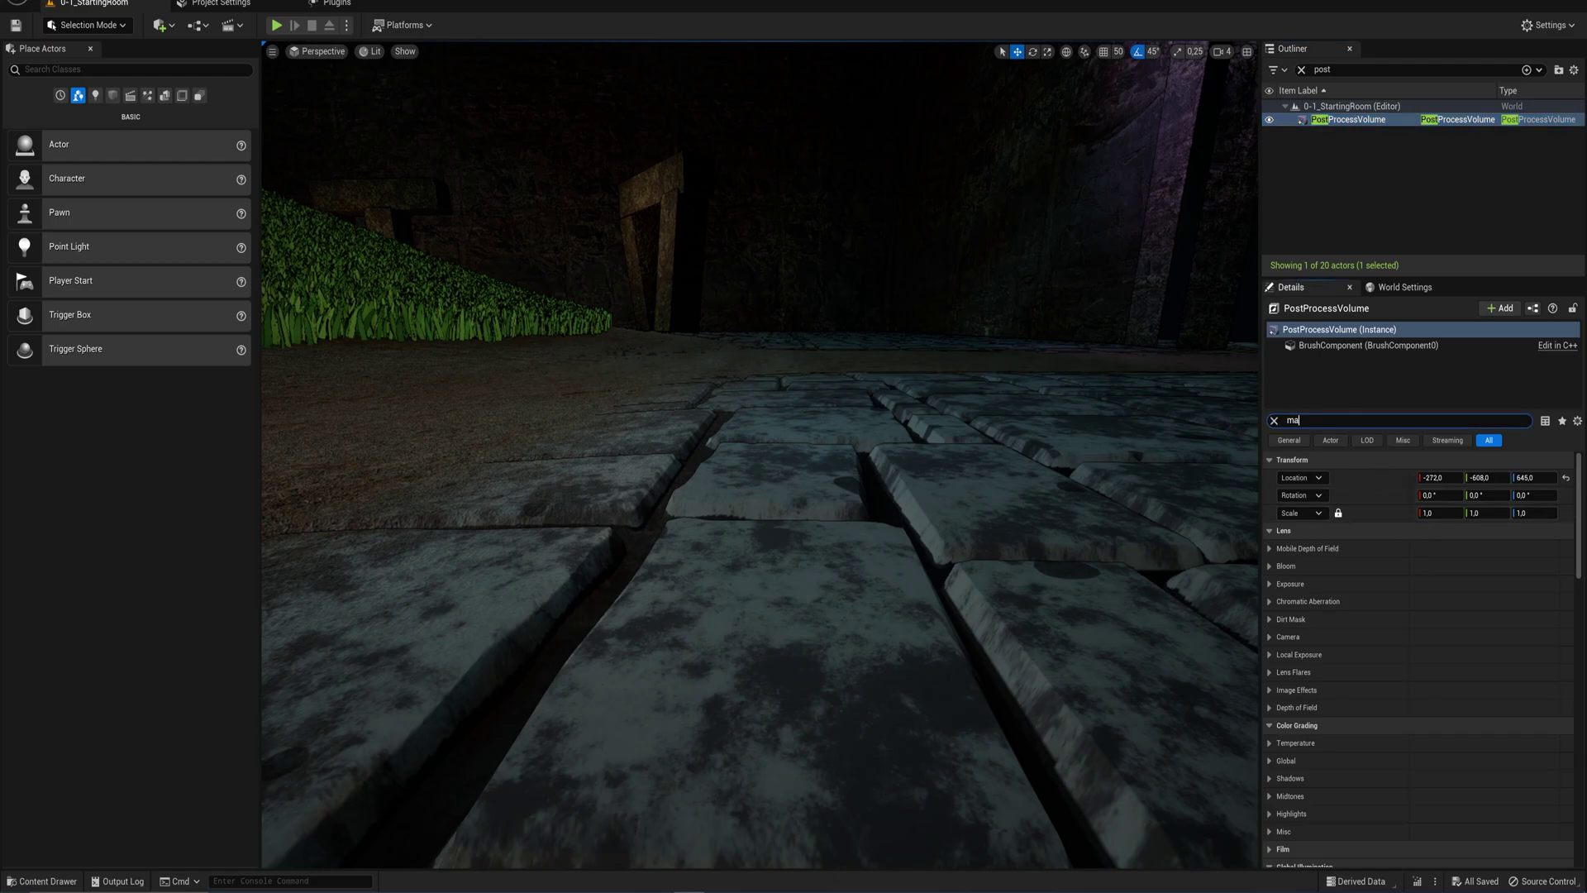
pyautogui.write('t')
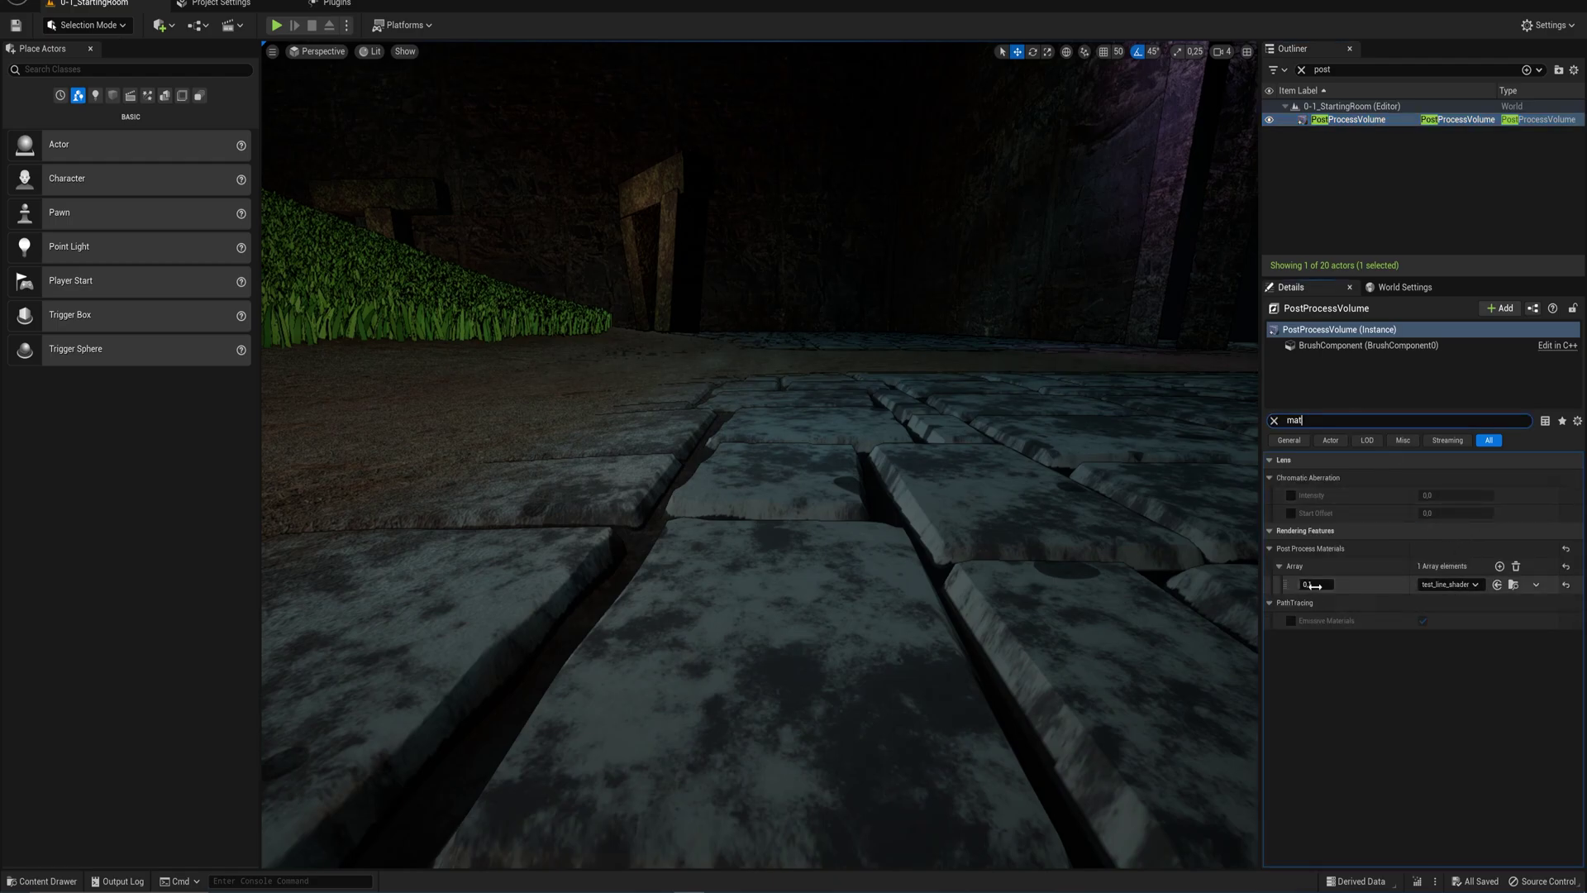
pyautogui.moveTo(1314, 584)
pyautogui.mouseDown()
pyautogui.moveTo(1363, 584)
pyautogui.moveTo(1304, 584)
pyautogui.moveTo(1332, 584)
pyautogui.mouseUp()
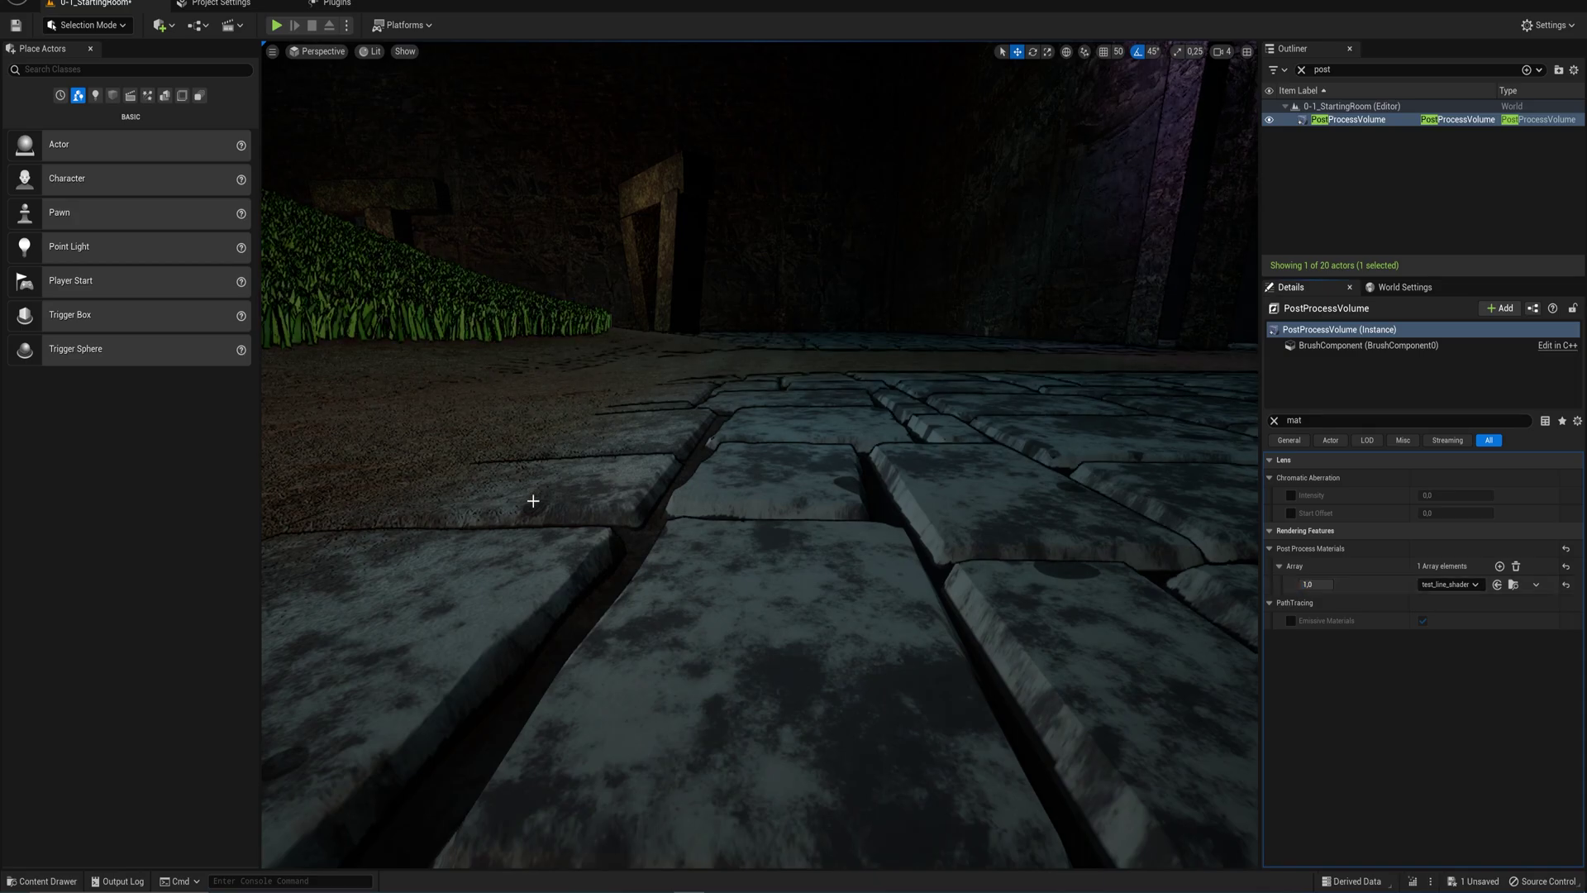
# Toggle the post process volume's visibility repeatedly over the grass mound to compare the room with and without the line effect
pyautogui.press('w')
pyautogui.moveTo(533, 501); pyautogui.dragTo(388, 558, button='right')
pyautogui.press('s')
pyautogui.press('w')
pyautogui.moveTo(558, 558); pyautogui.dragTo(562, 545, button='right')
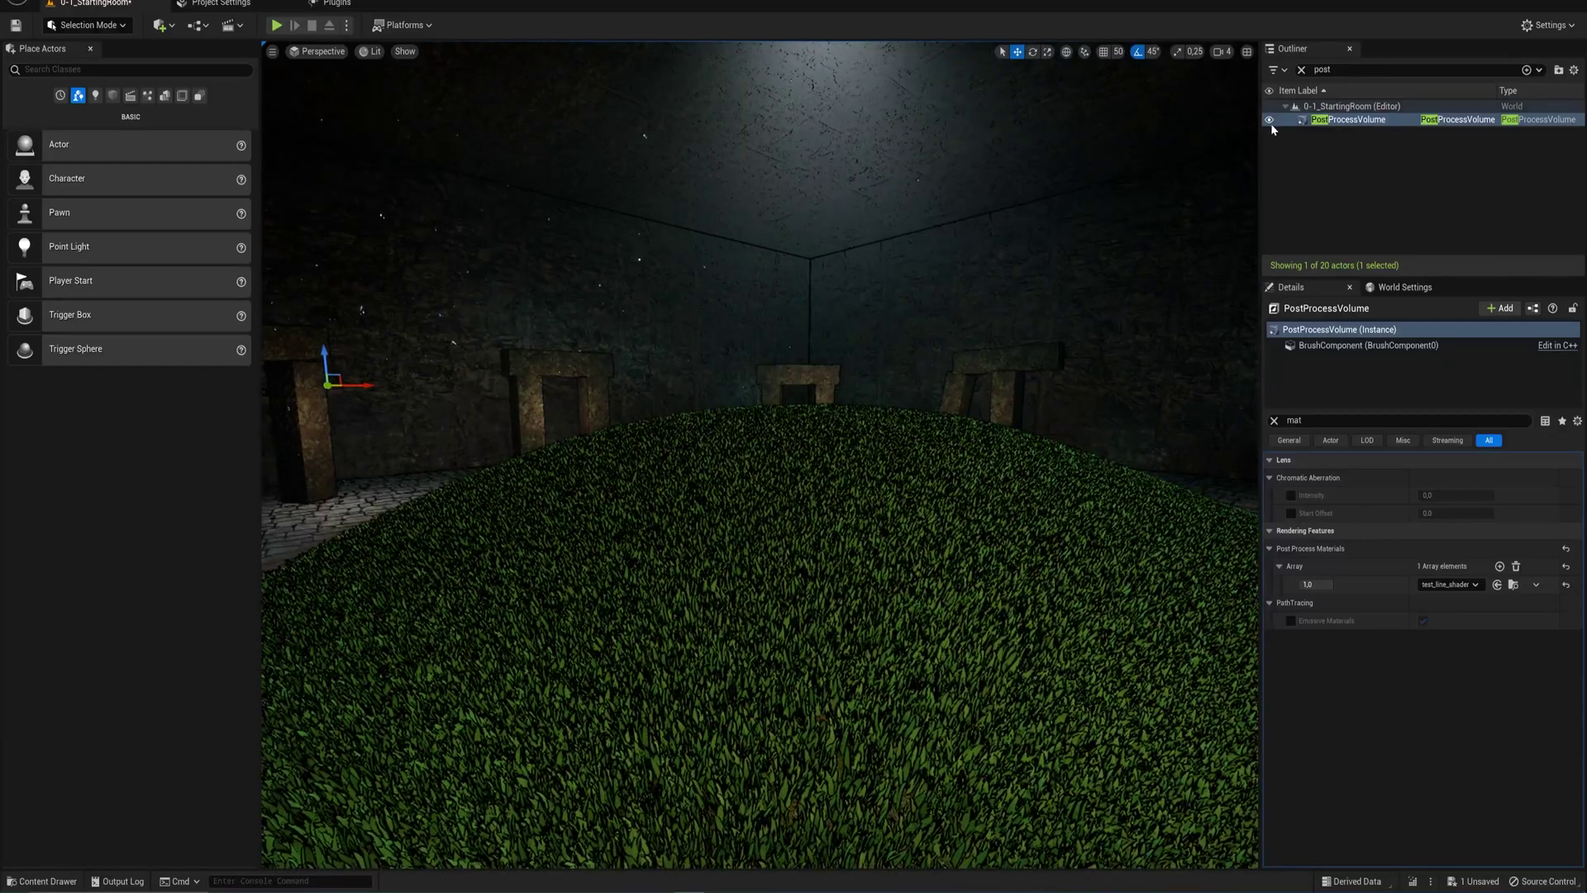
pyautogui.click(1271, 122)
pyautogui.click(1270, 121)
pyautogui.click(1269, 120)
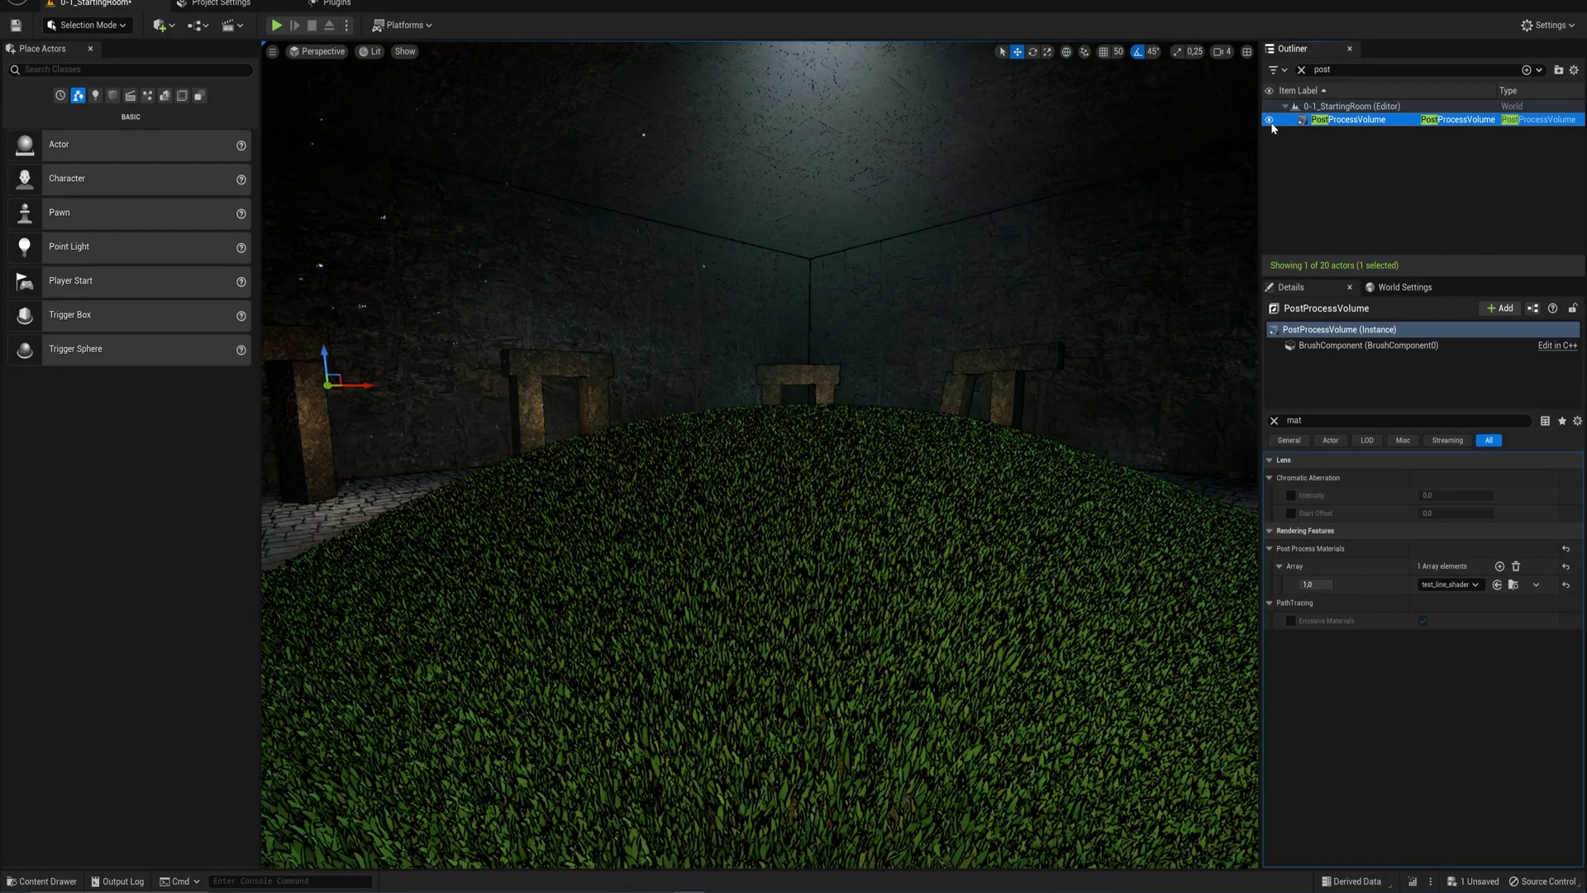
pyautogui.click(1270, 122)
pyautogui.click(1270, 121)
pyautogui.click(1270, 122)
pyautogui.click(1270, 122)
pyautogui.click(1270, 121)
pyautogui.click(1270, 121)
# Open the test_line_shader material instance and its parent Line_shader, docking the instance editor in the main window and showing the parent's graph
pyautogui.click(1513, 584)
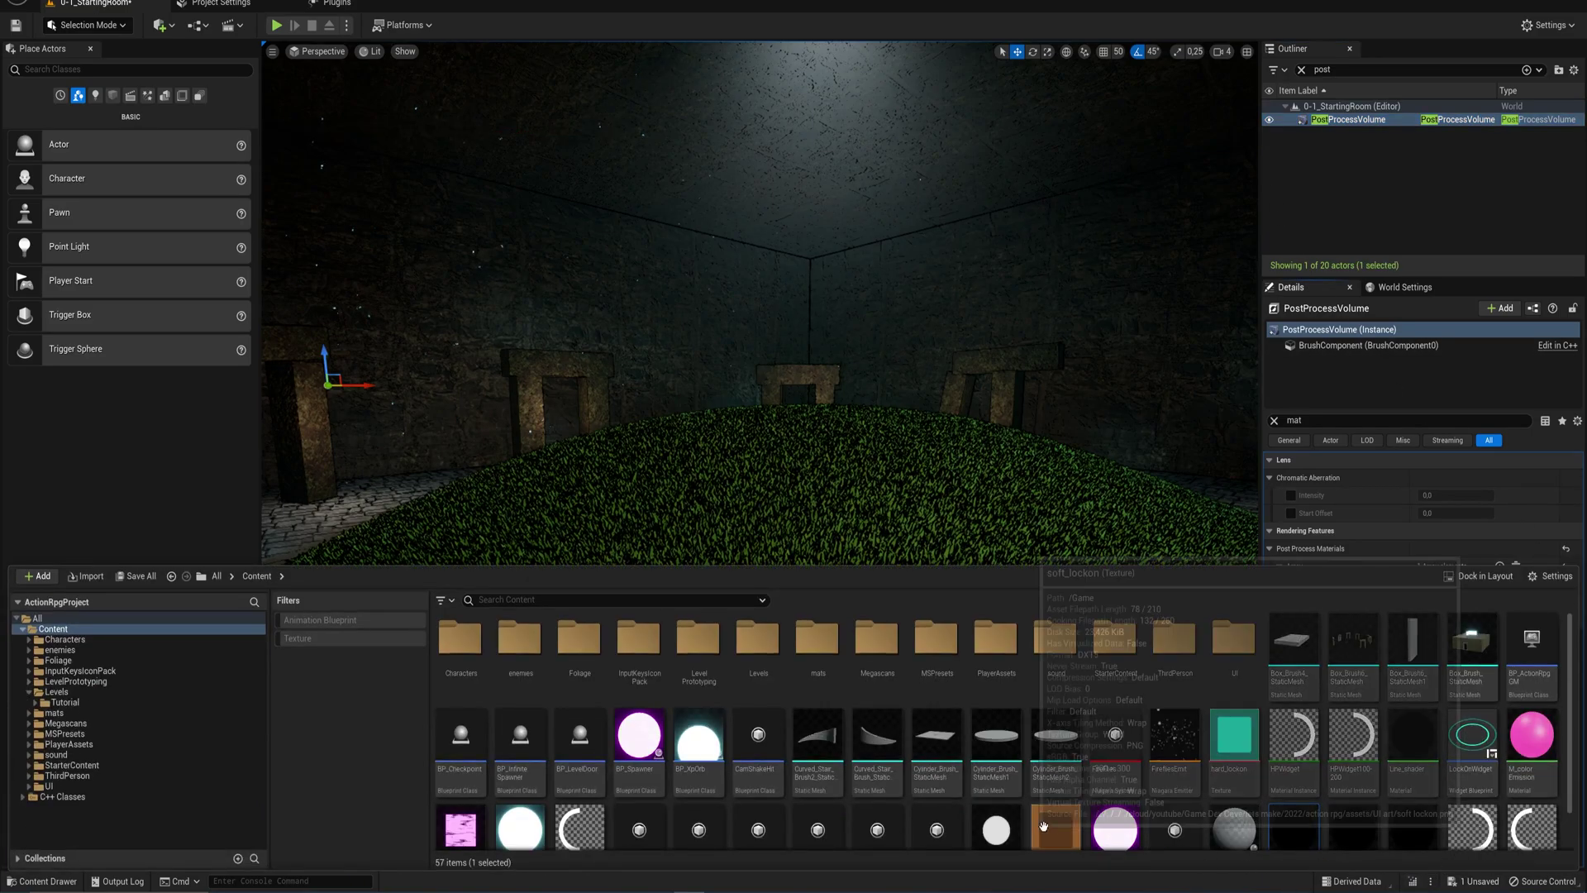
pyautogui.doubleClick(1320, 820)
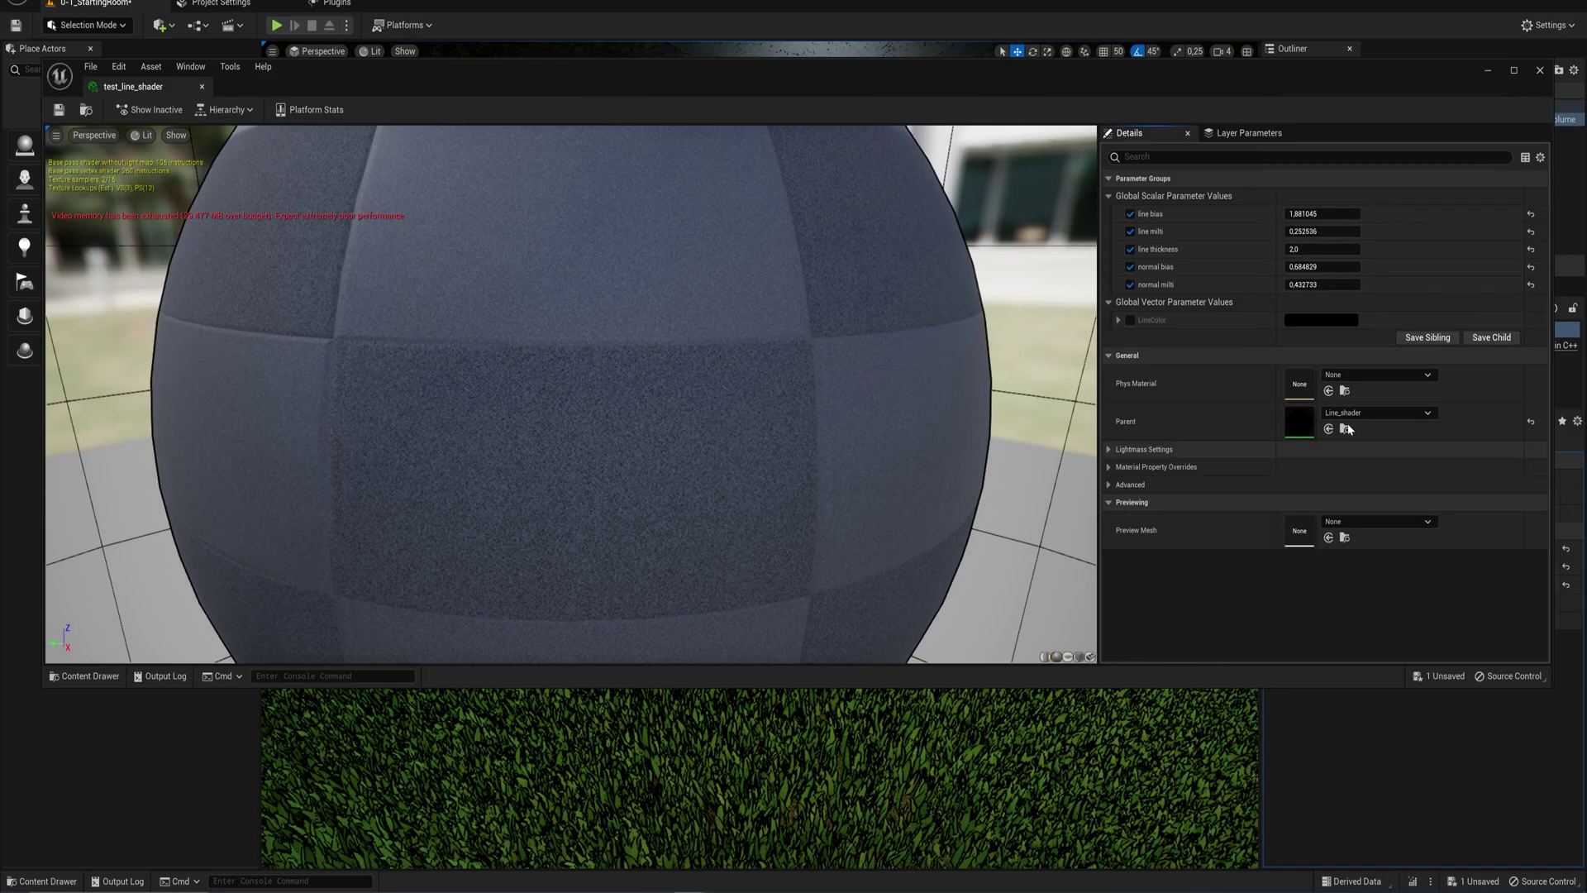
pyautogui.doubleClick(1307, 423)
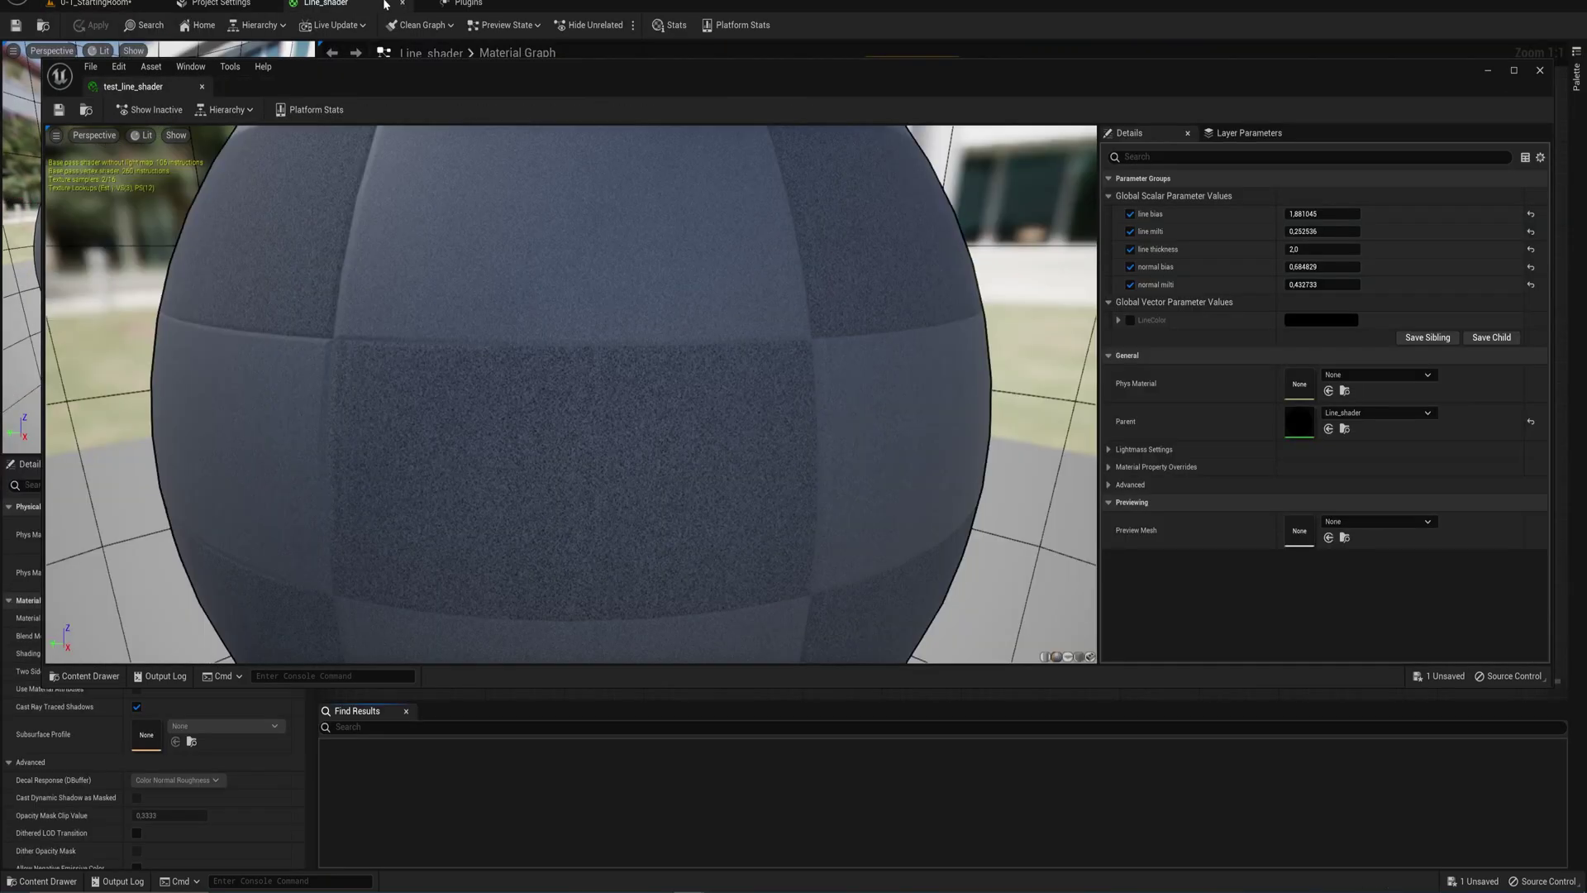
pyautogui.moveTo(161, 85); pyautogui.dragTo(454, 10)
pyautogui.click(452, 5)
# Examine the depth lines, normal lines and composite node groups in the Line_shader material graph
pyautogui.scroll(-8, 586, 335)
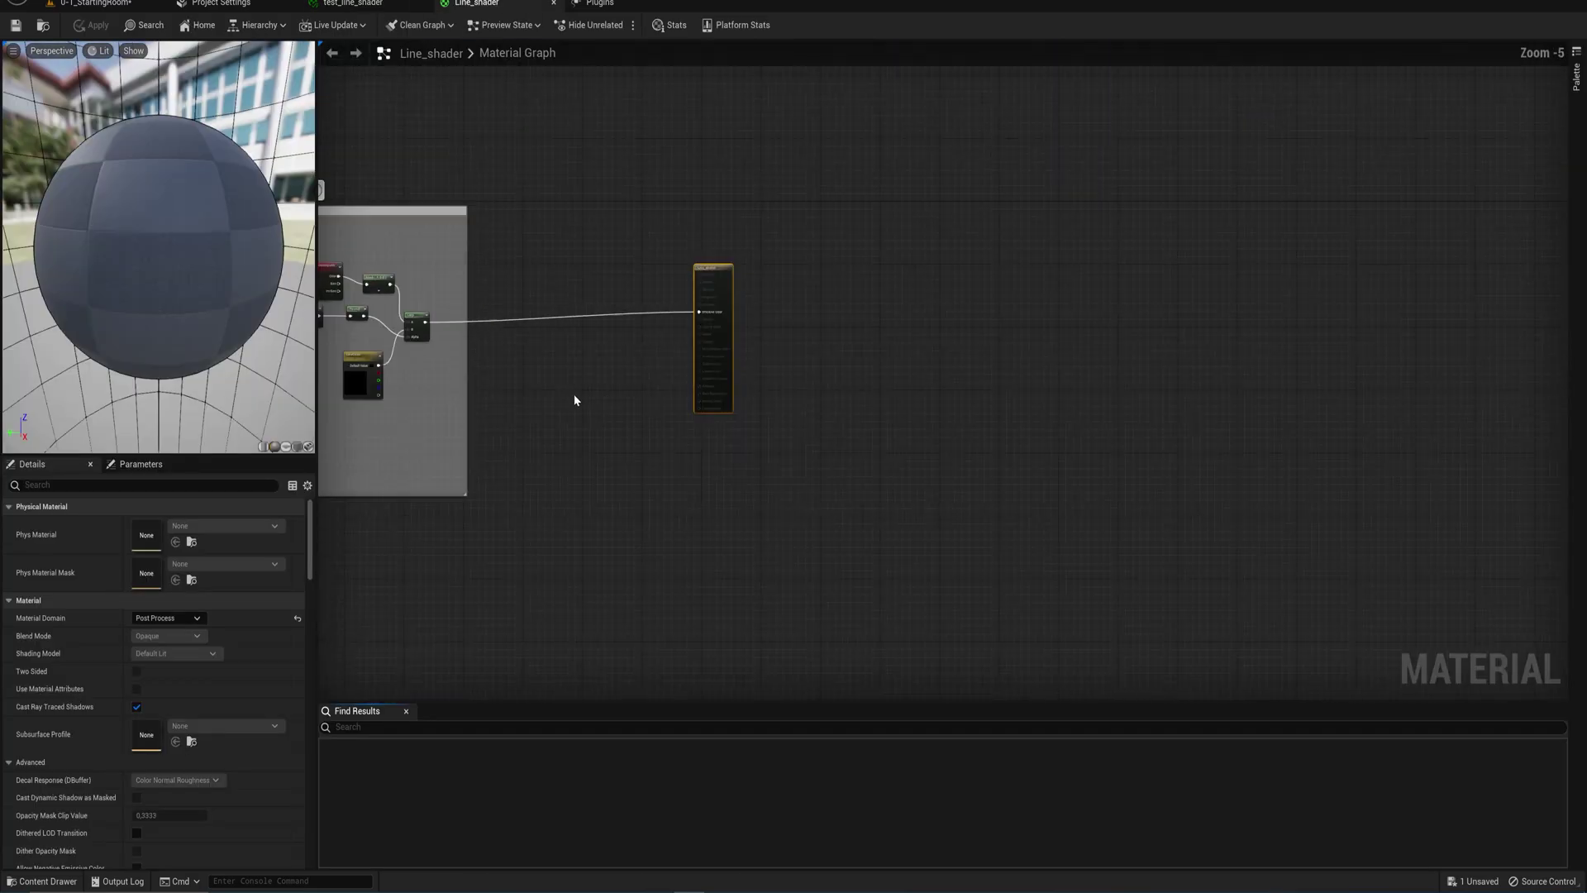
pyautogui.moveTo(574, 394); pyautogui.dragTo(1337, 201, button='right')
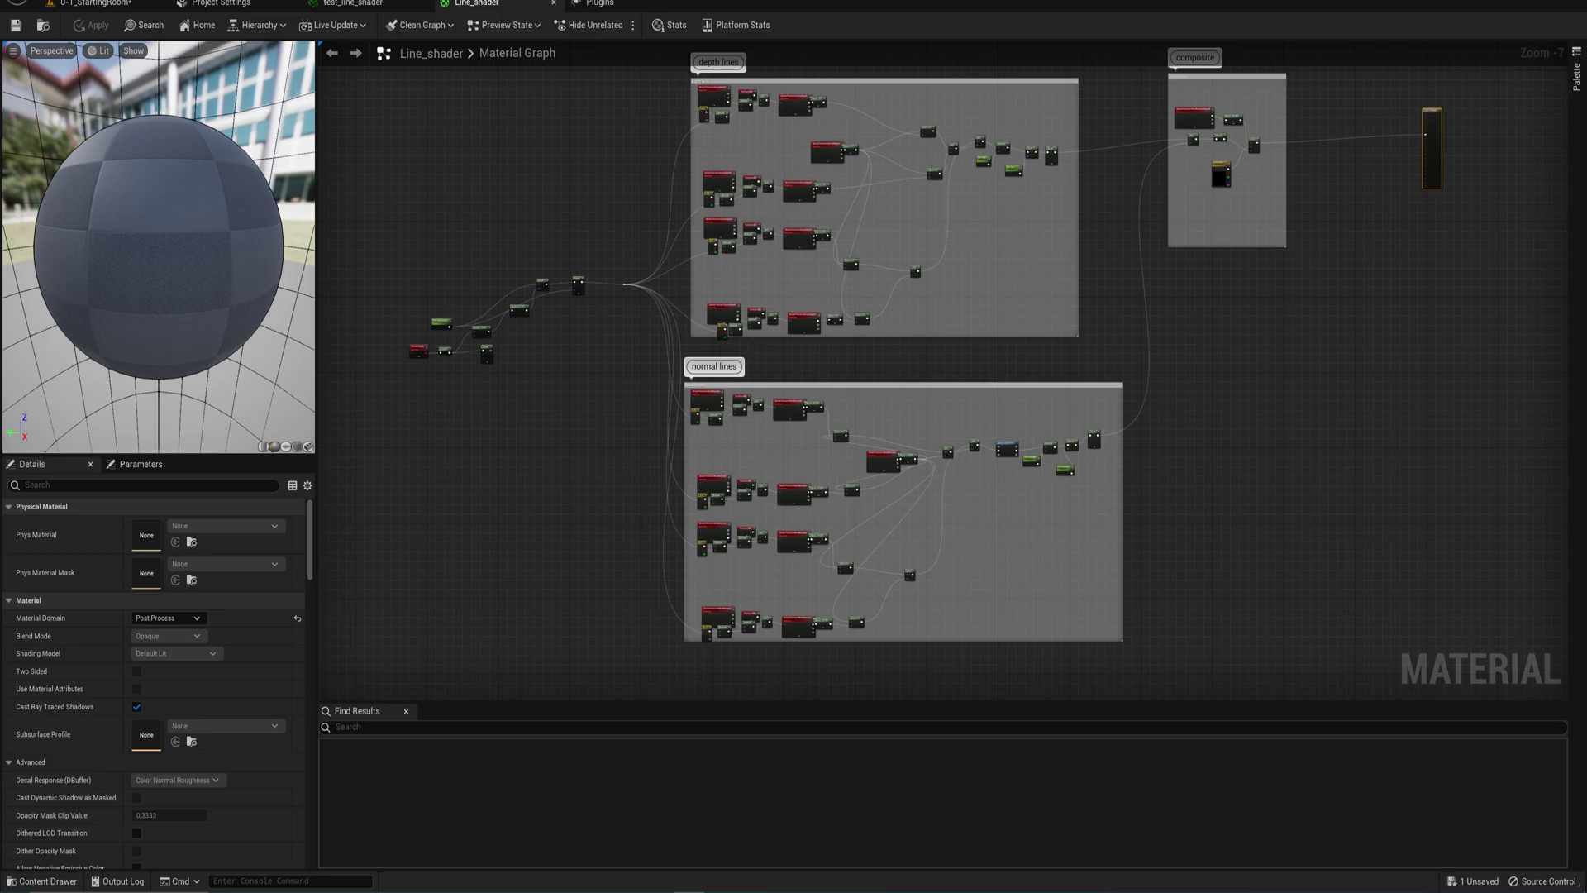
pyautogui.moveTo(1290, 304); pyautogui.dragTo(1064, 435, button='right')
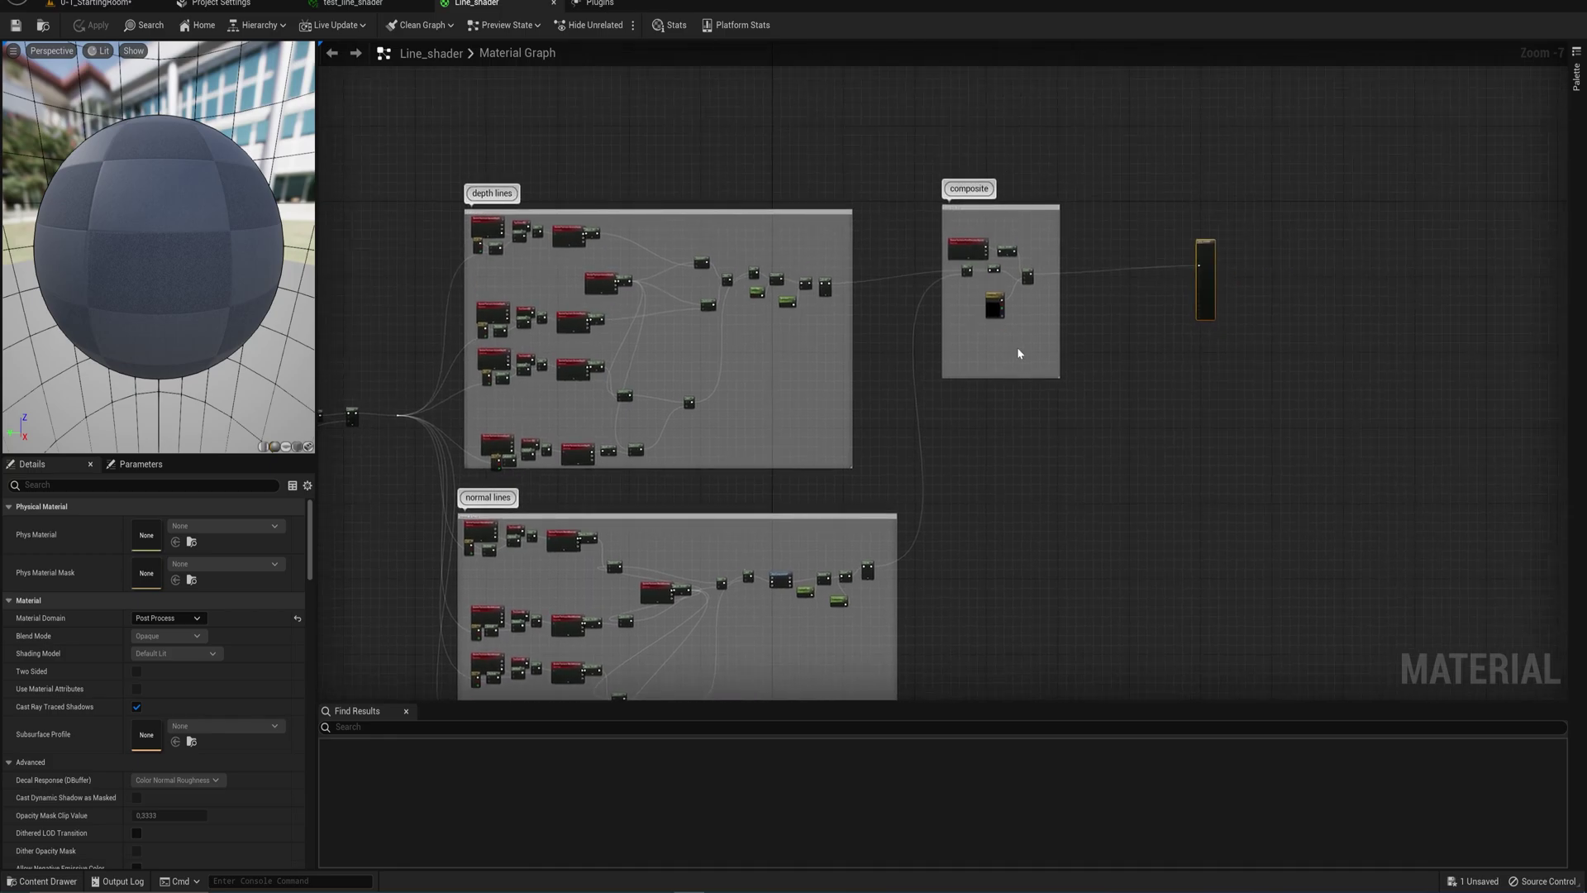